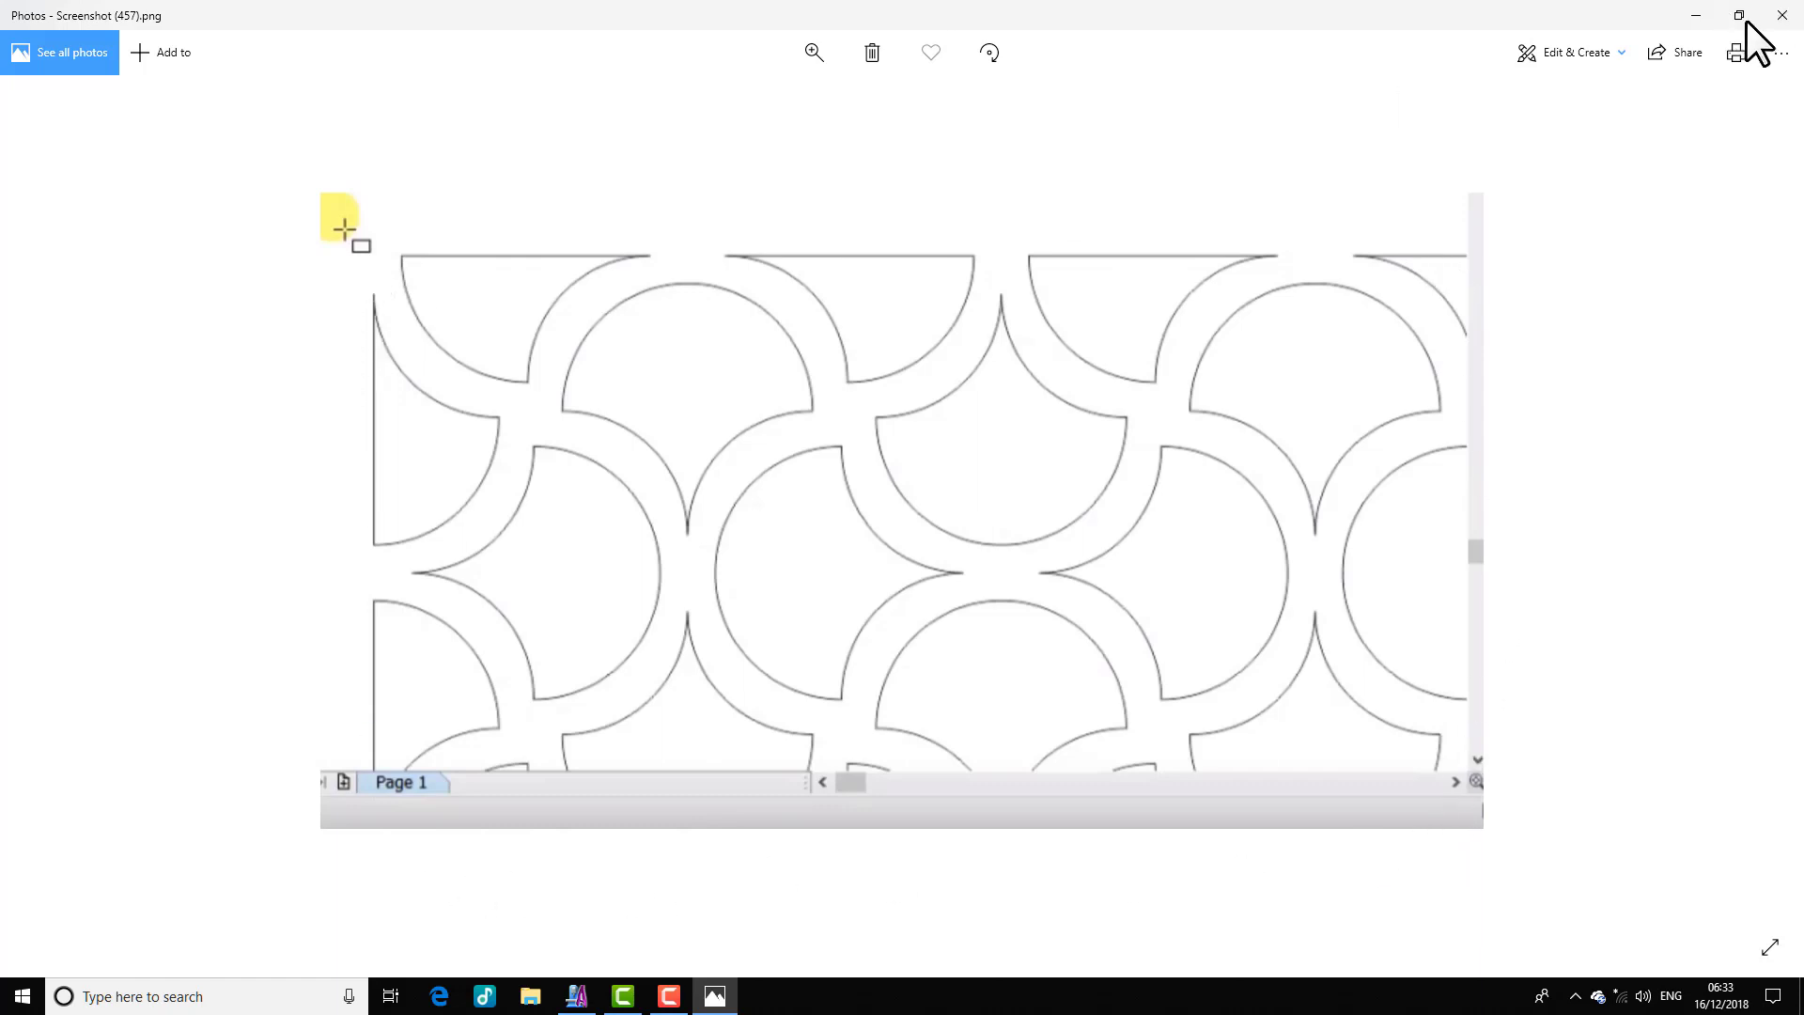
Step: Close the Photos window showing the scallop screenshot to reveal ArtCAM Pro's start screen
{"action": "left_click", "coordinate": [1782, 15]}
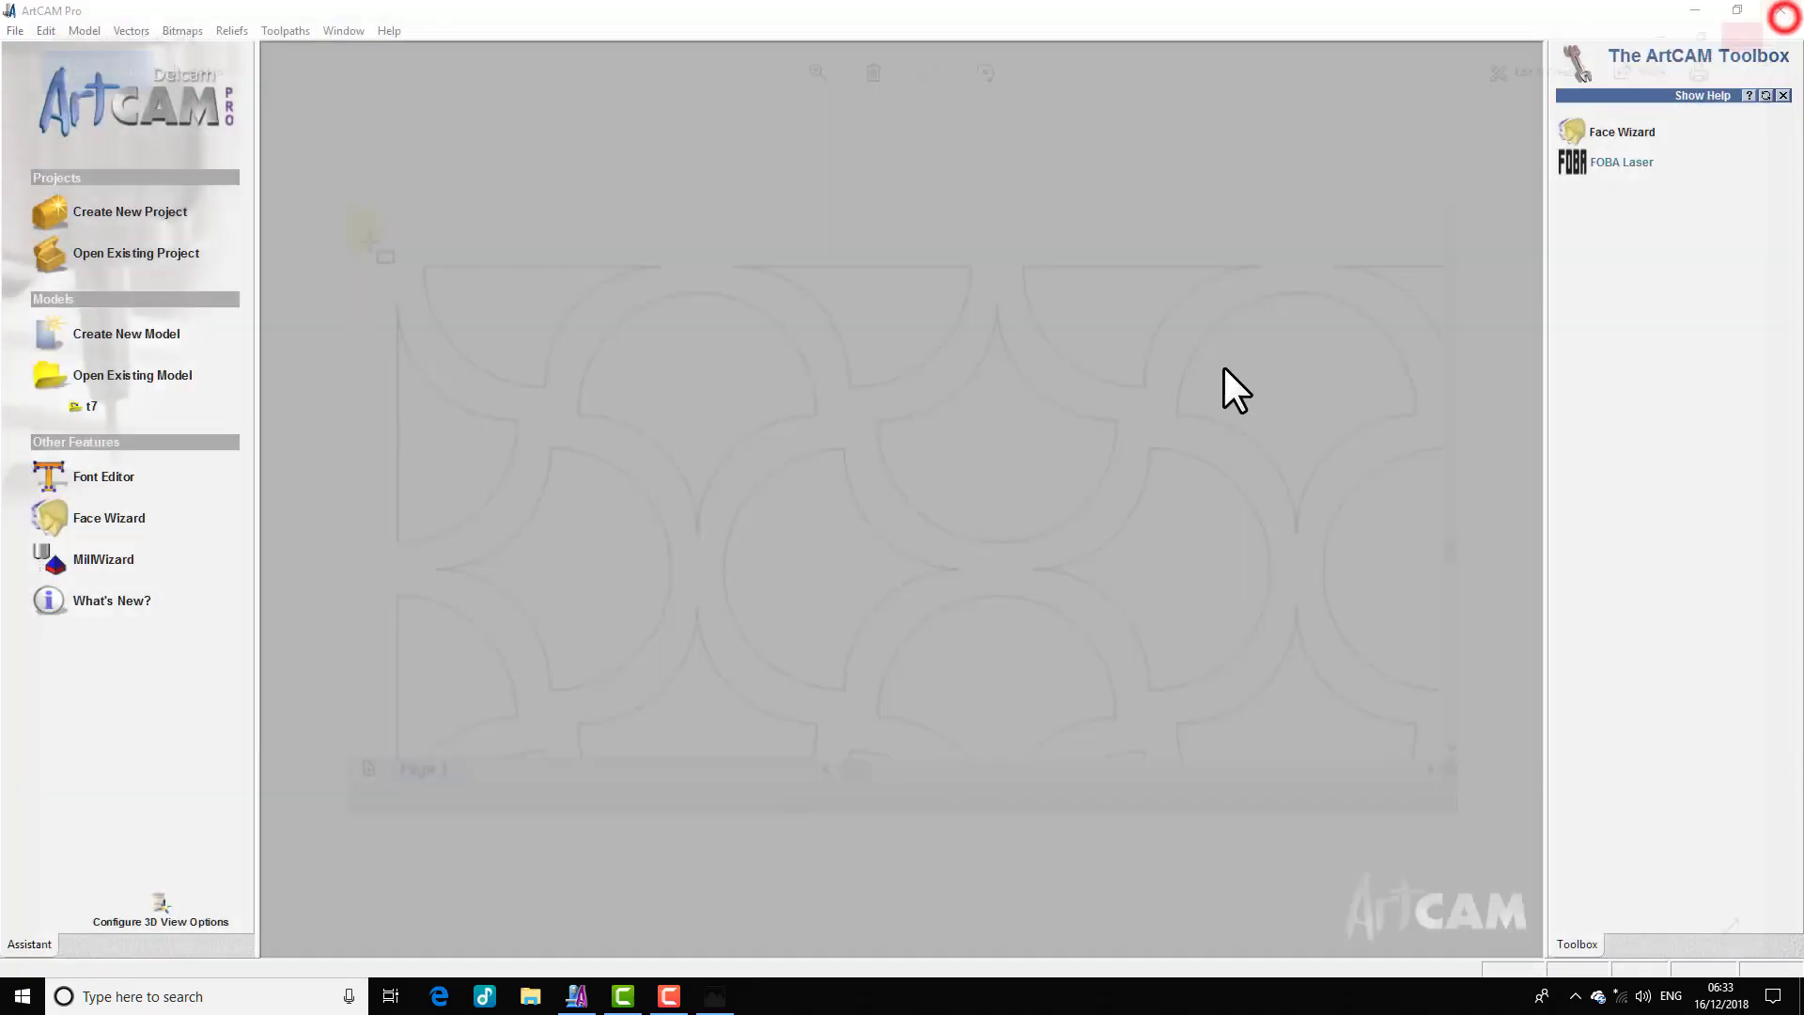
Step: Create a new 500 × 500 mm model and maximize its blank 2D view
{"action": "left_click", "coordinate": [101, 338]}
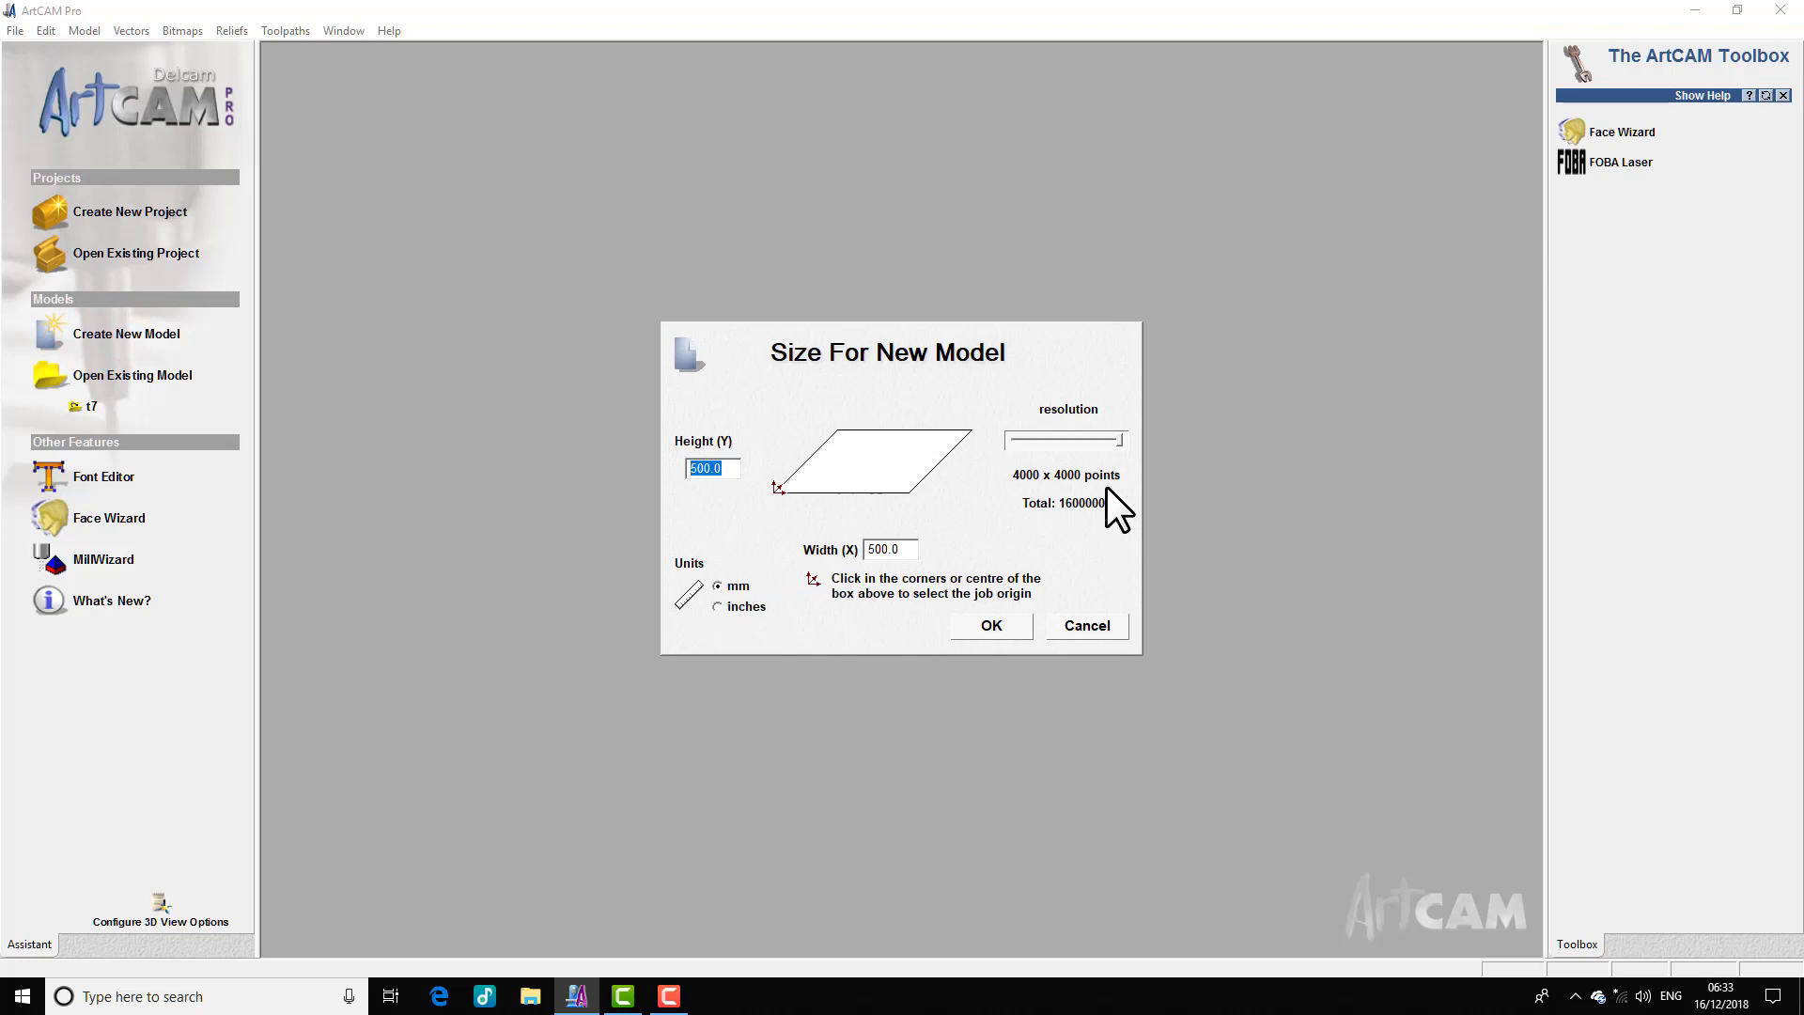
{"action": "left_click", "coordinate": [994, 627]}
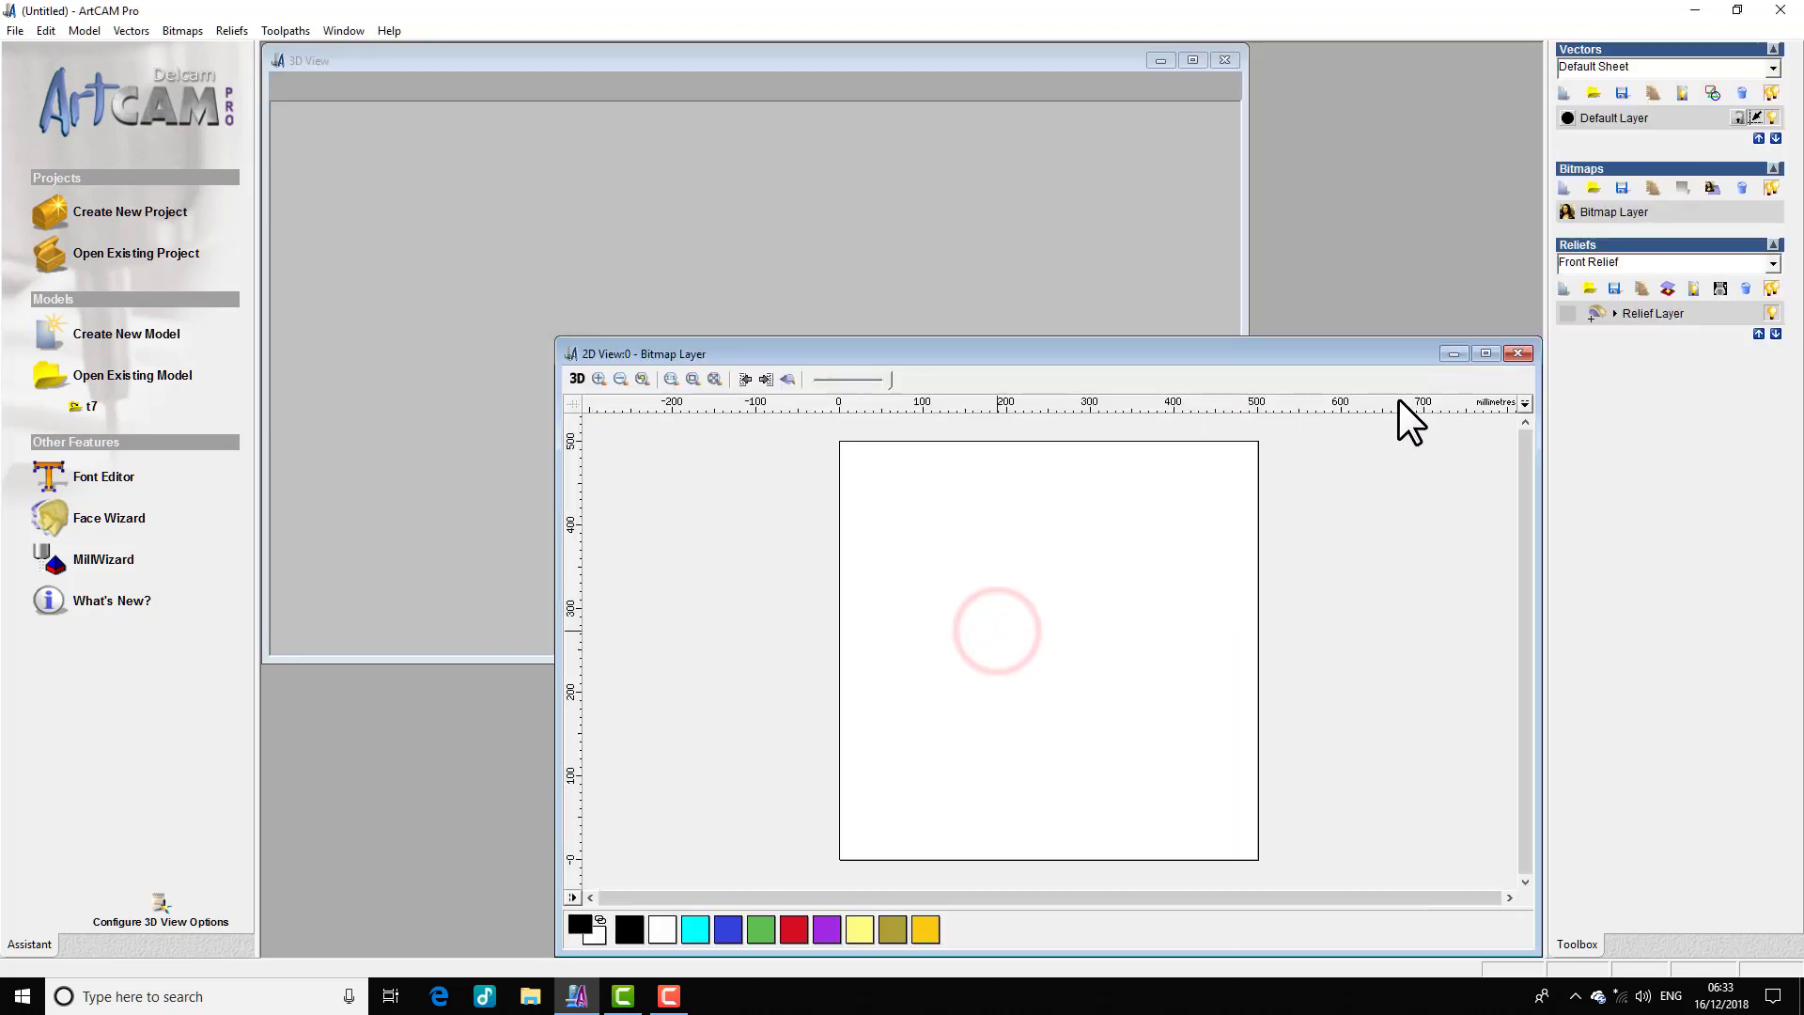
{"action": "left_click", "coordinate": [1478, 351]}
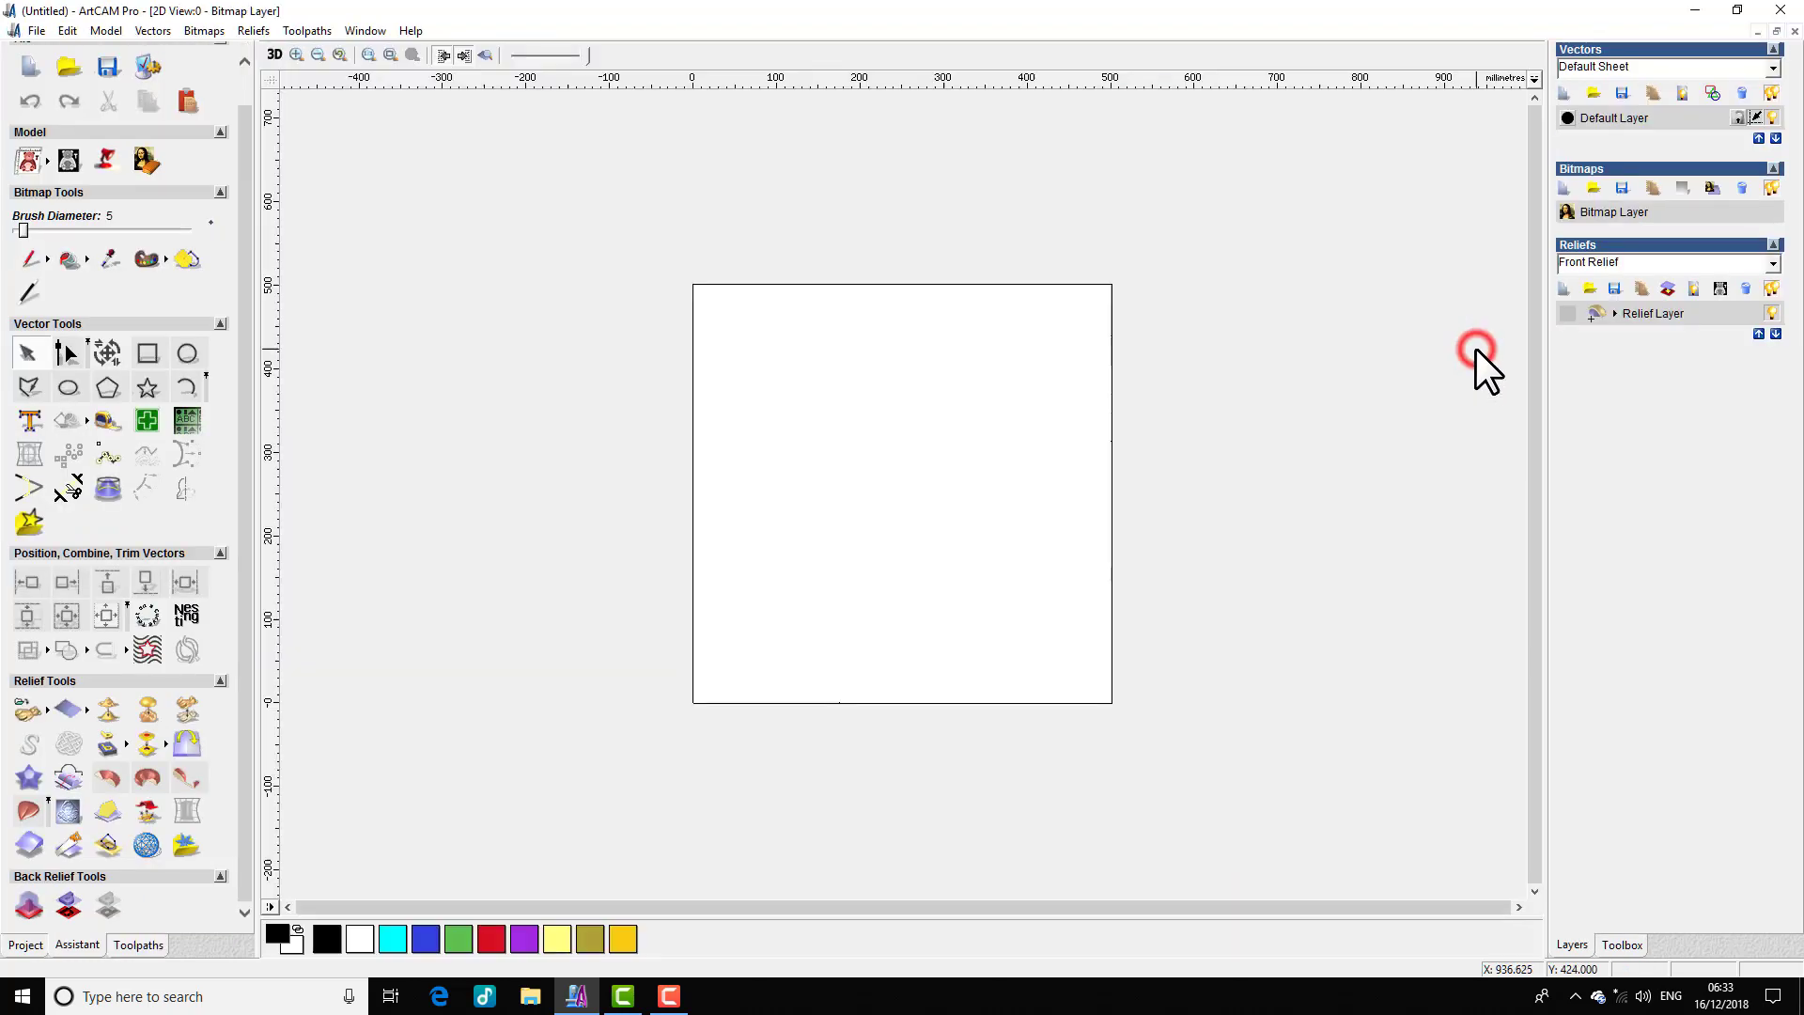
Step: Open 'Screenshot (457)' as a 1238 × 677 mm model and maximize its 2D view
{"action": "left_click", "coordinate": [37, 32]}
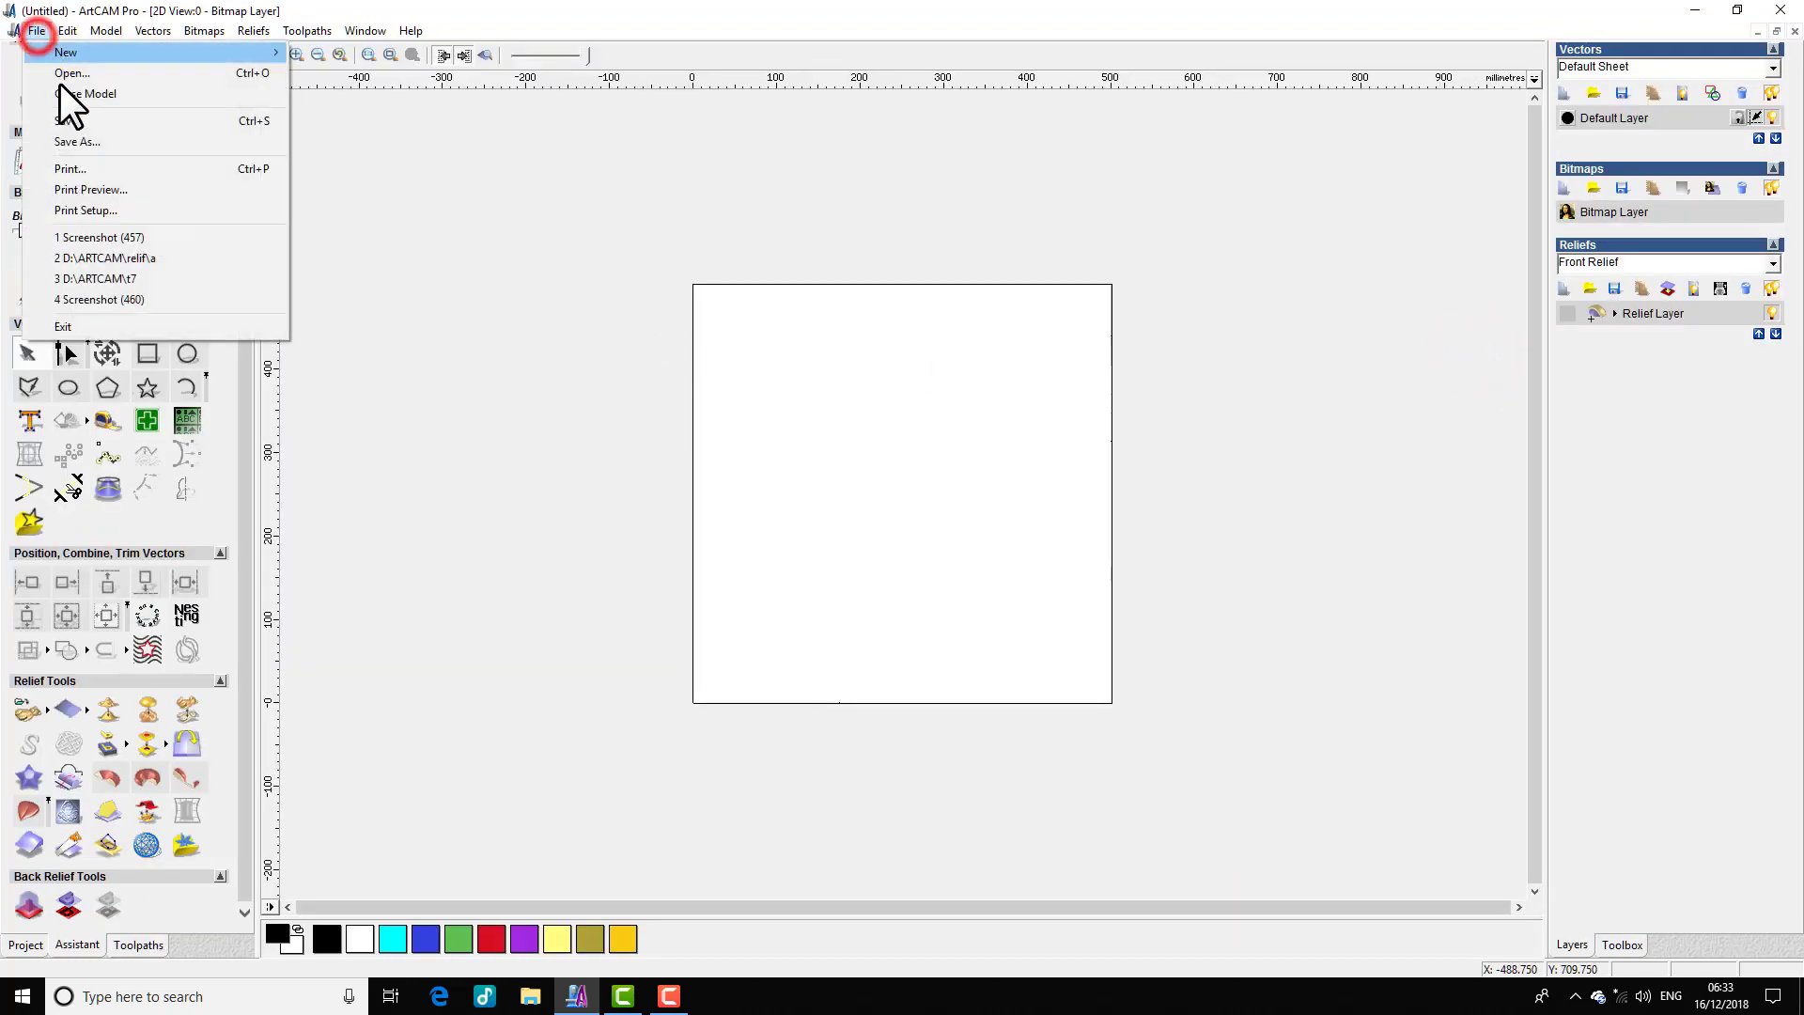
{"action": "left_click", "coordinate": [75, 74]}
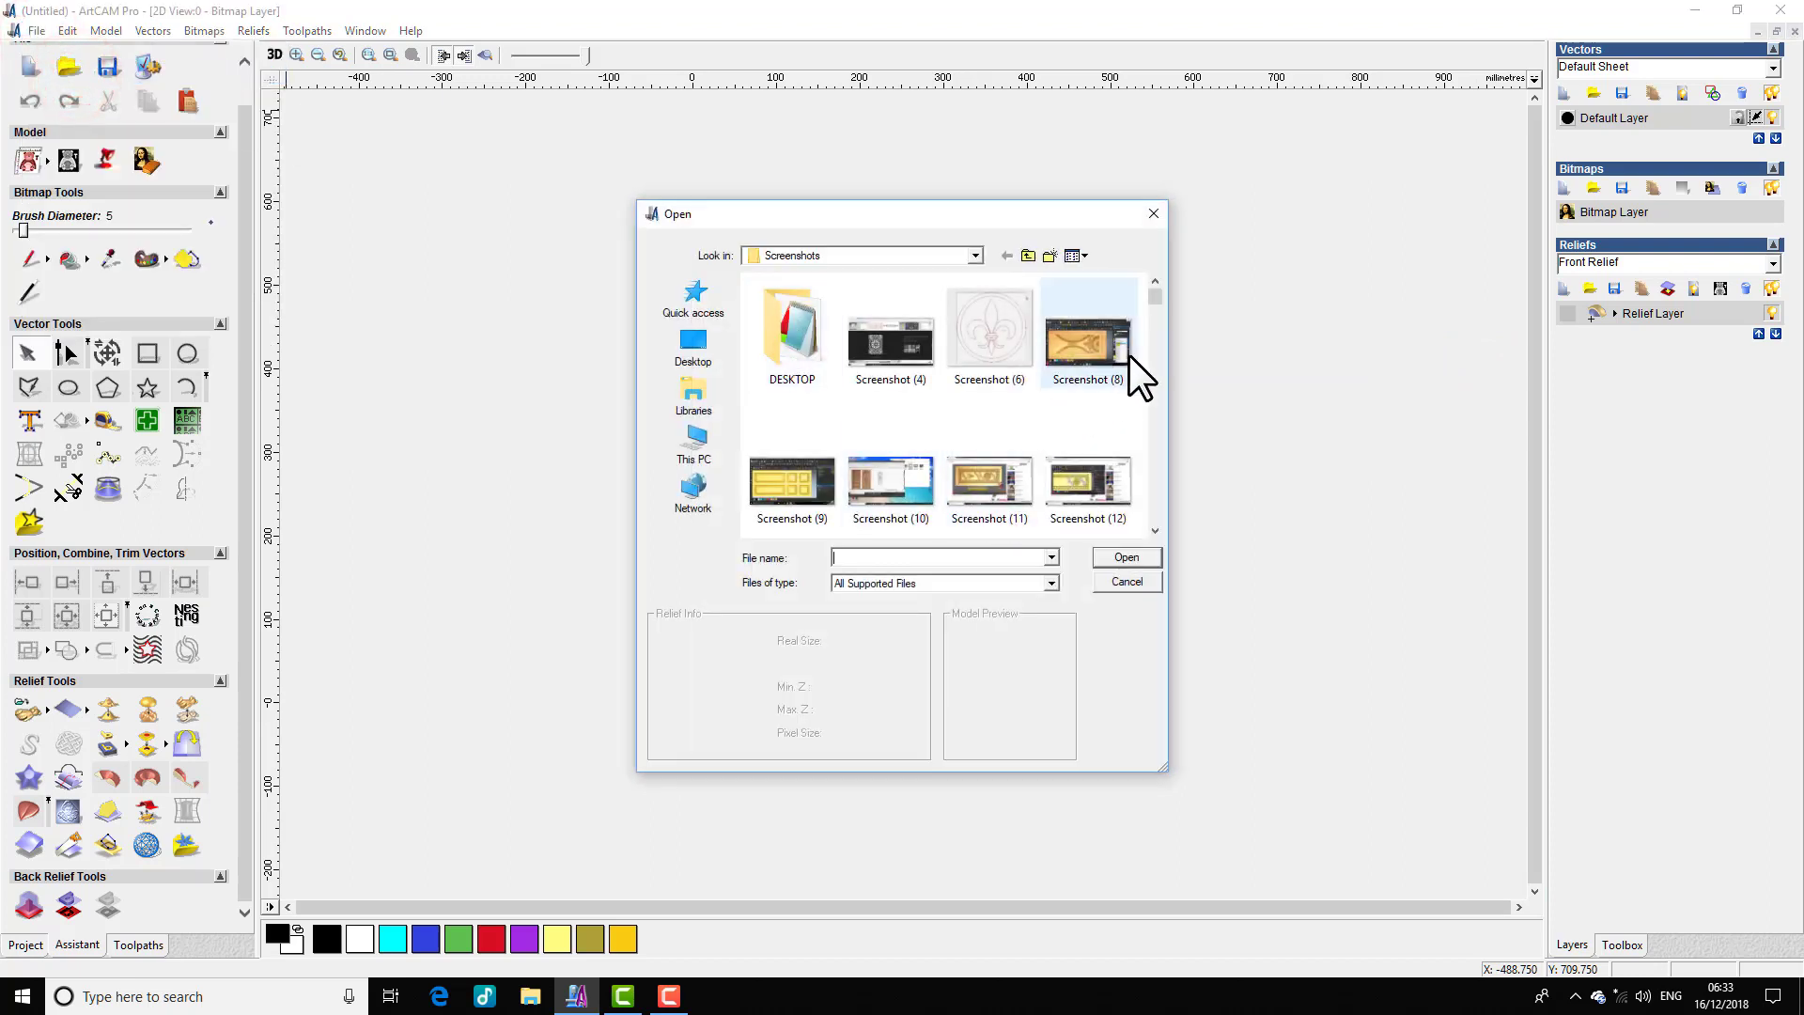
{"action": "left_click_drag", "start_coordinate": [1153, 304], "coordinate": [1133, 545]}
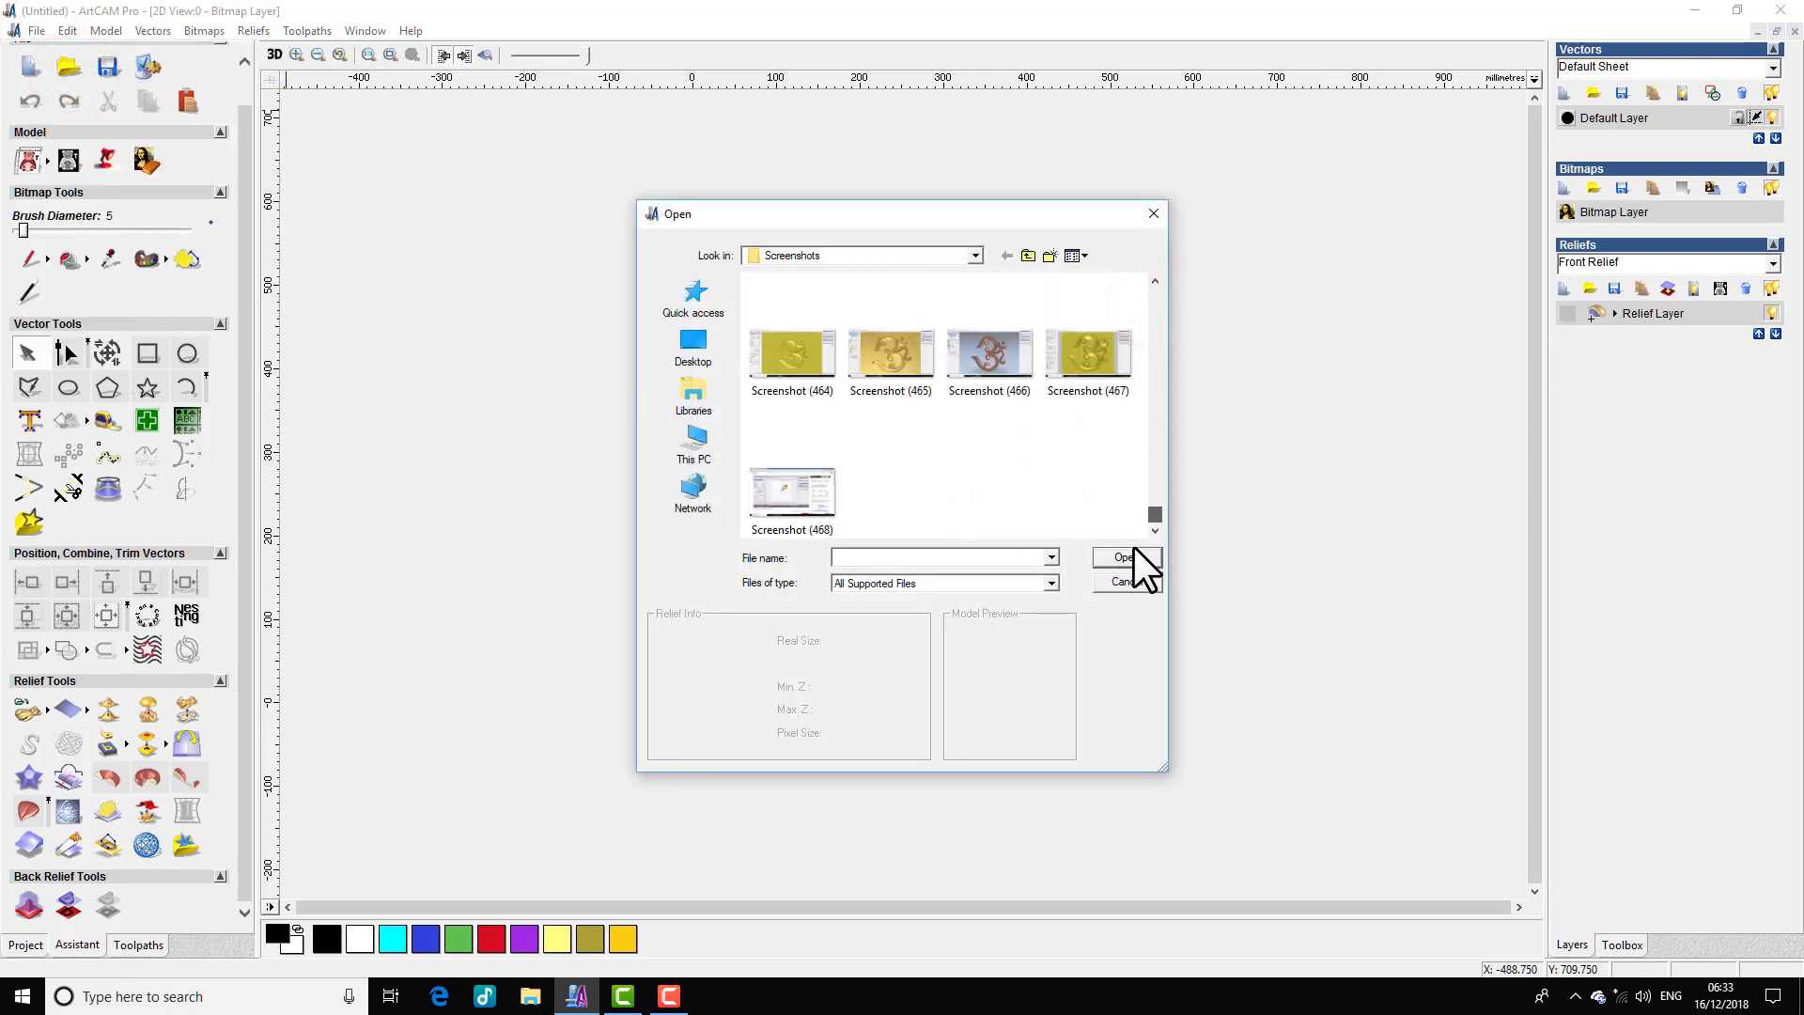
{"action": "scroll", "coordinate": [940, 461], "scroll_direction": "up", "scroll_amount": 1}
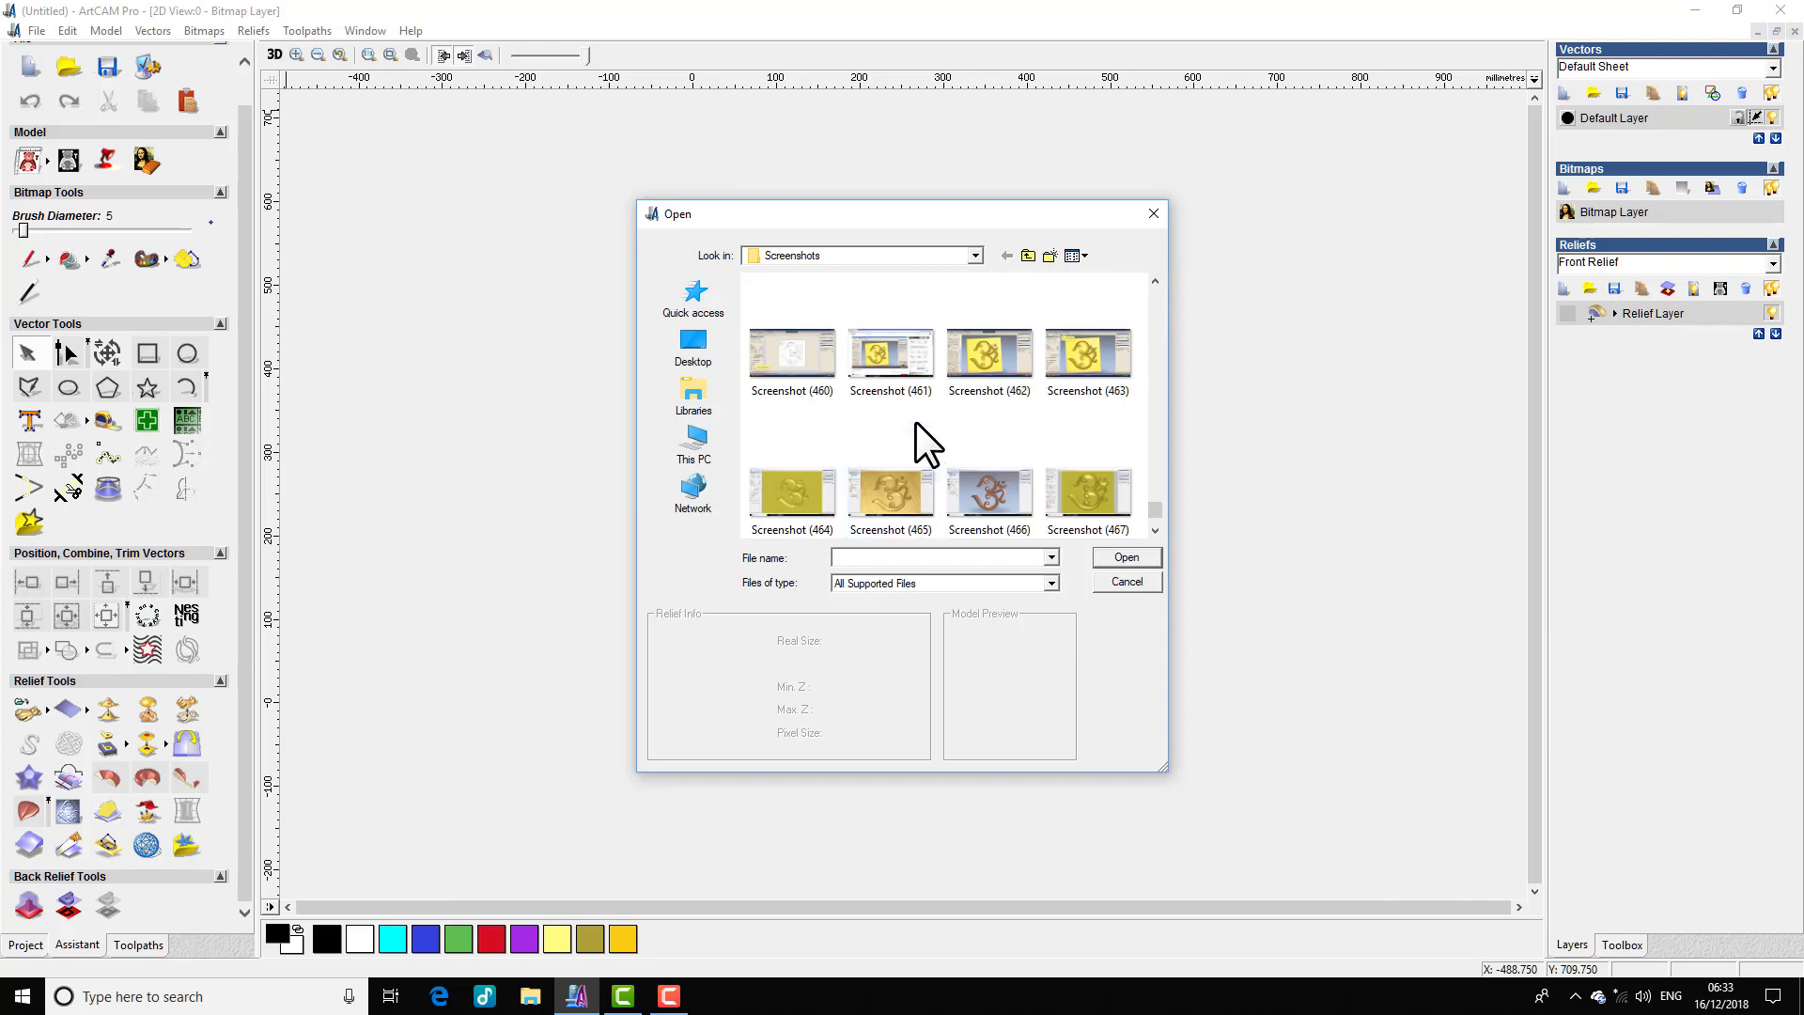
{"action": "scroll", "coordinate": [892, 433], "scroll_direction": "up", "scroll_amount": 1}
{"action": "left_click", "coordinate": [901, 355]}
{"action": "left_click", "coordinate": [1118, 559]}
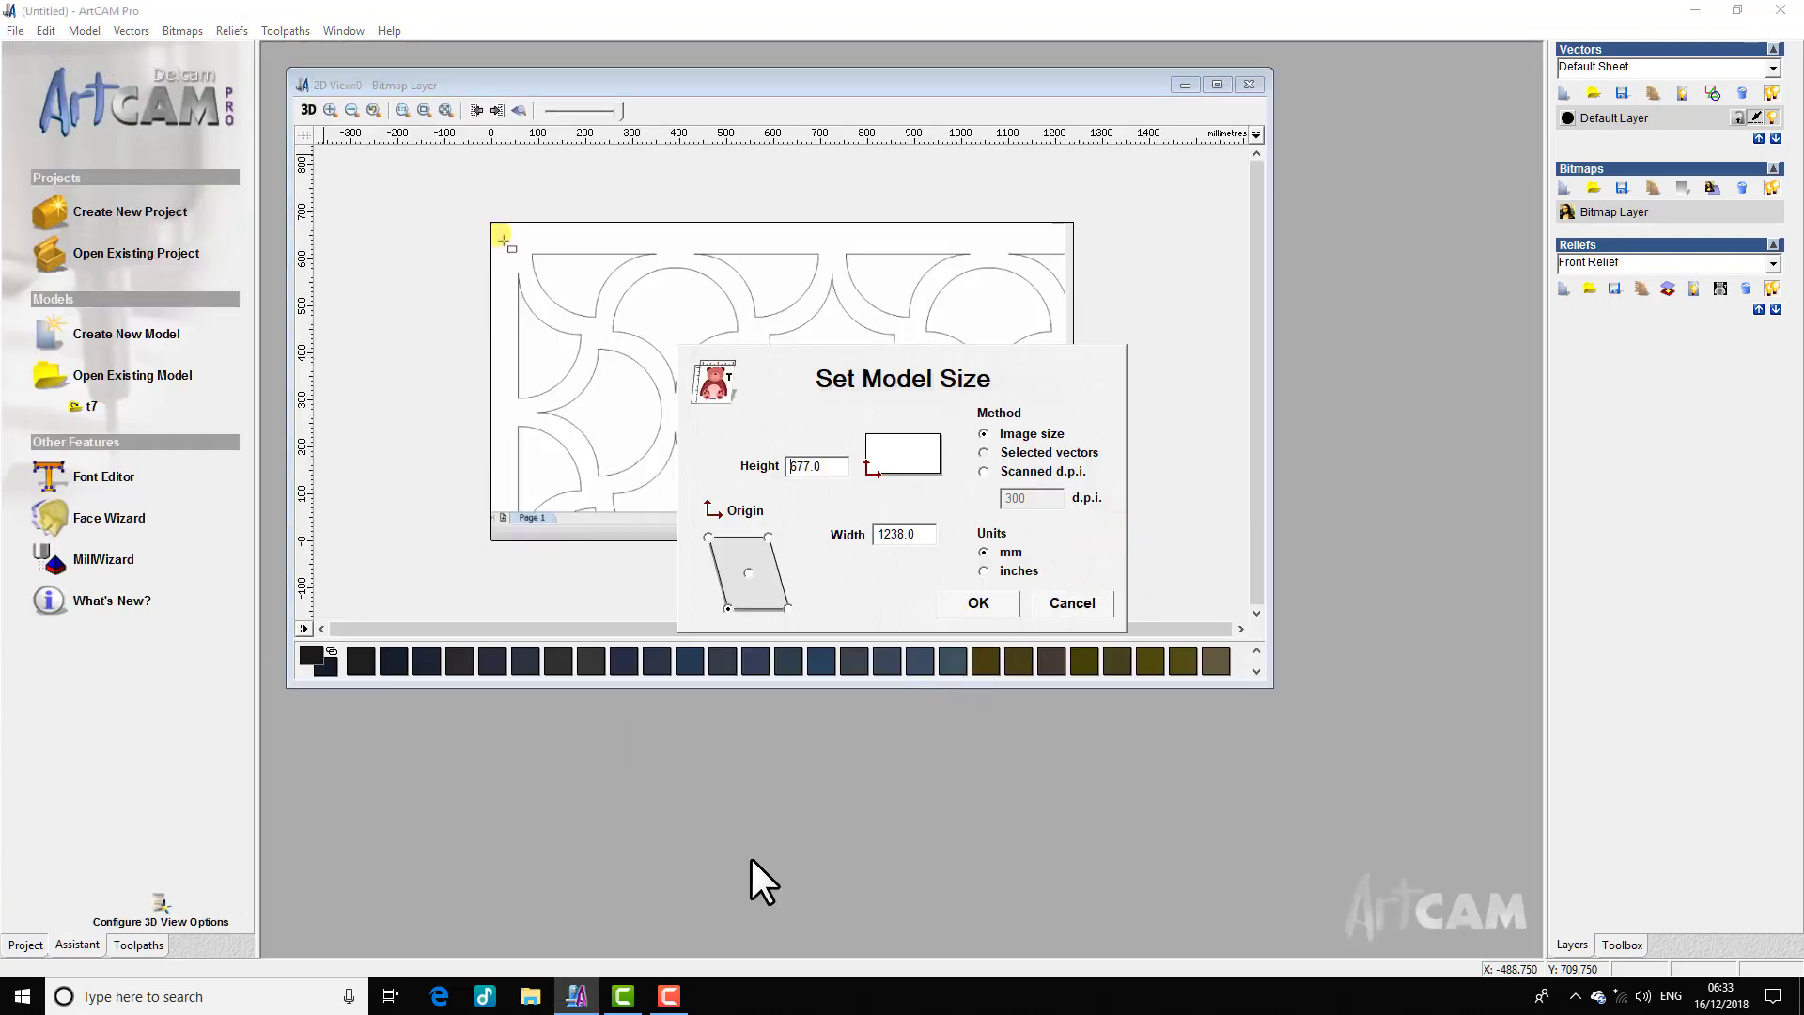
{"action": "left_click", "coordinate": [667, 996]}
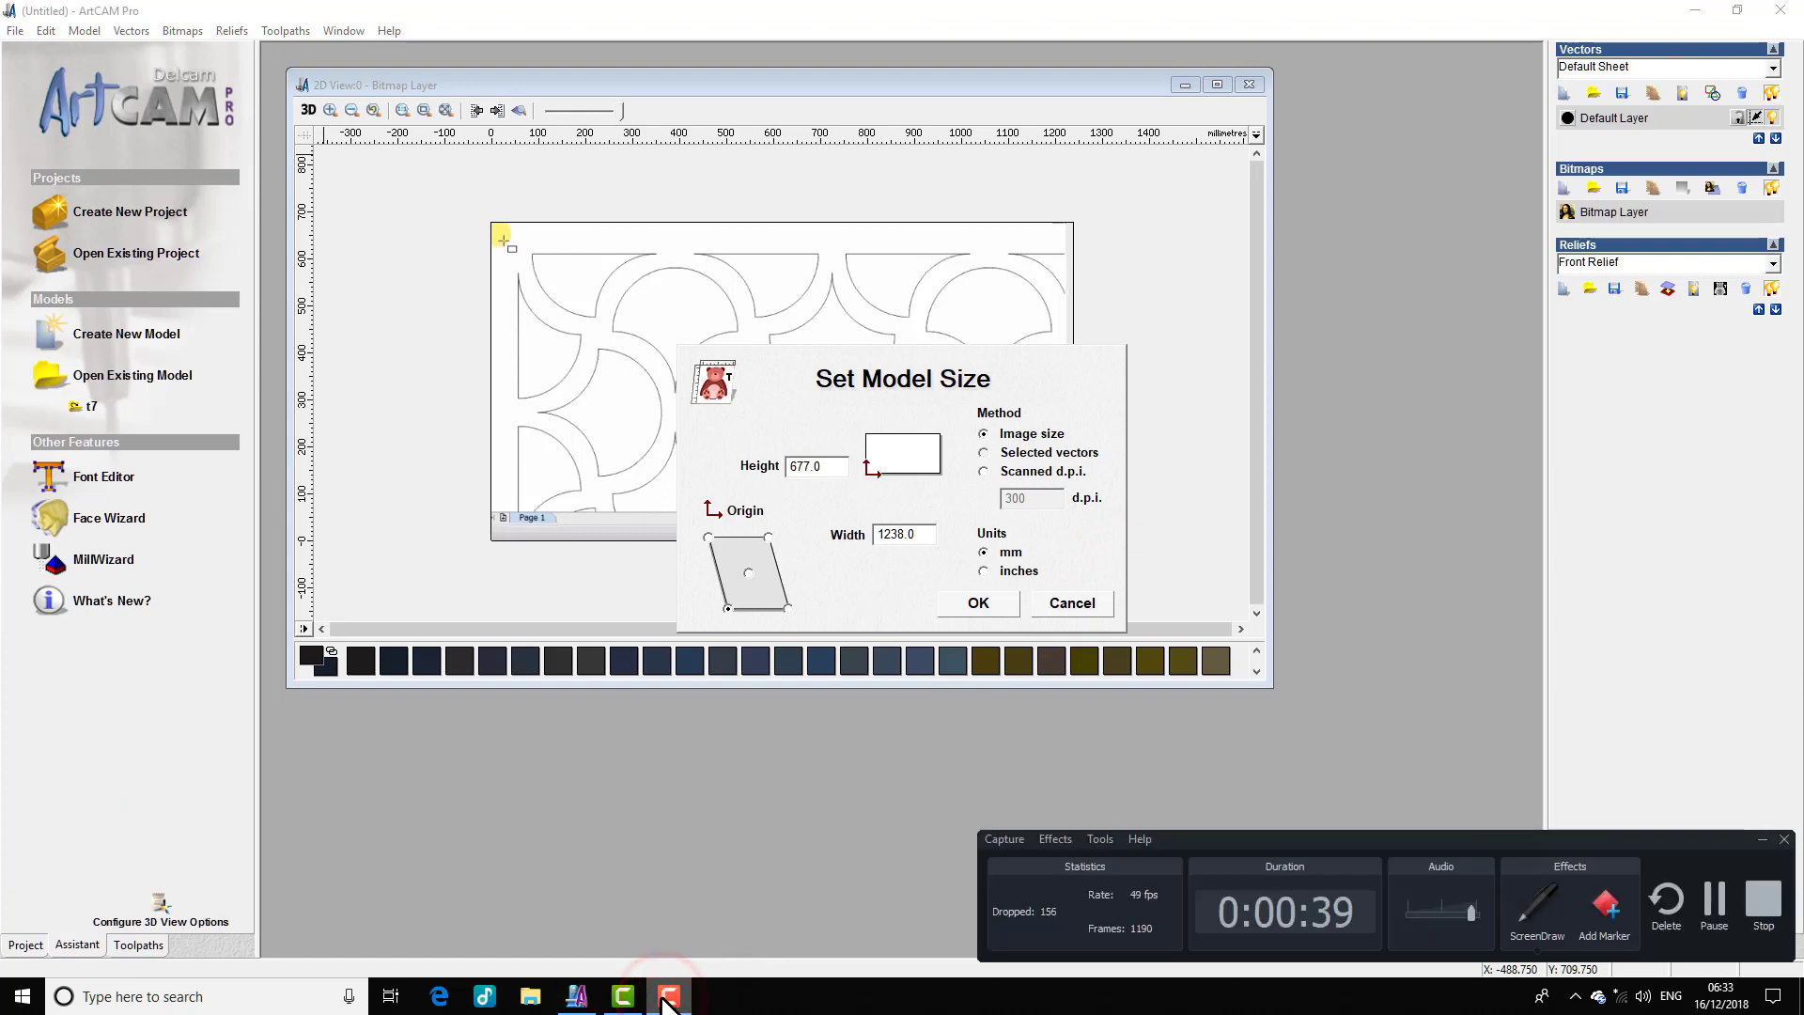
{"action": "left_click", "coordinate": [665, 998]}
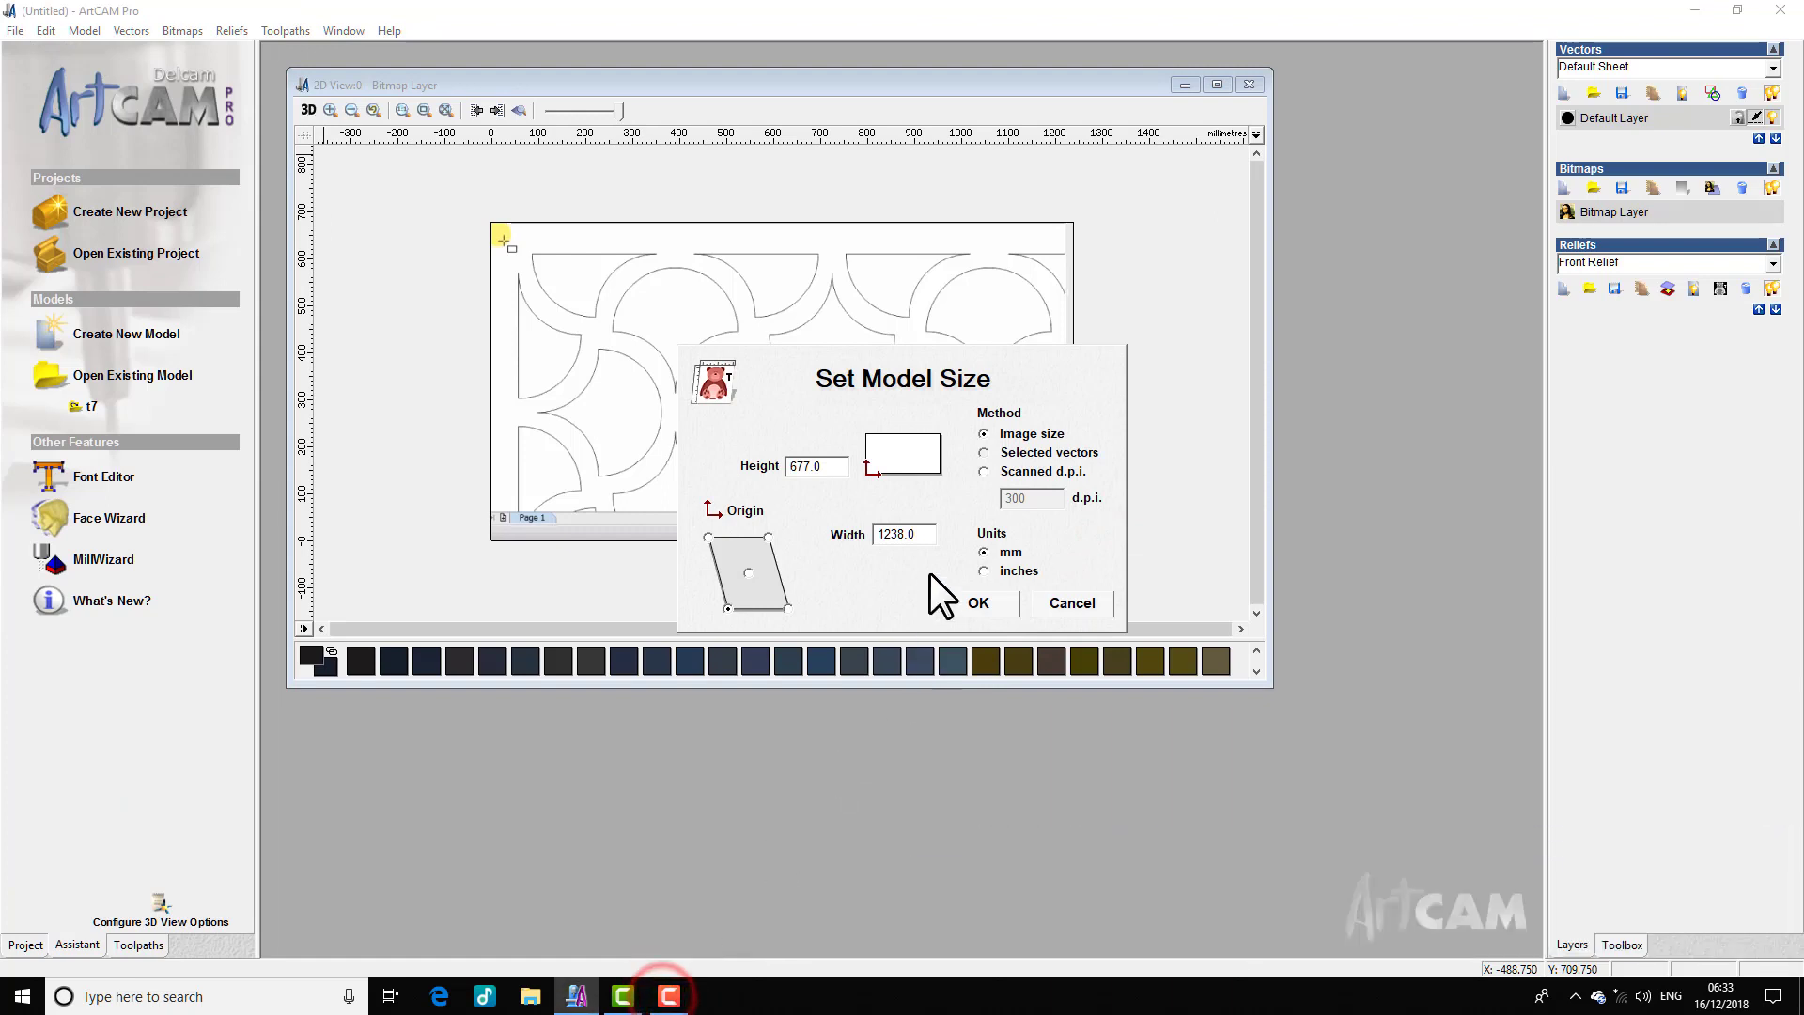
{"action": "left_click", "coordinate": [978, 602]}
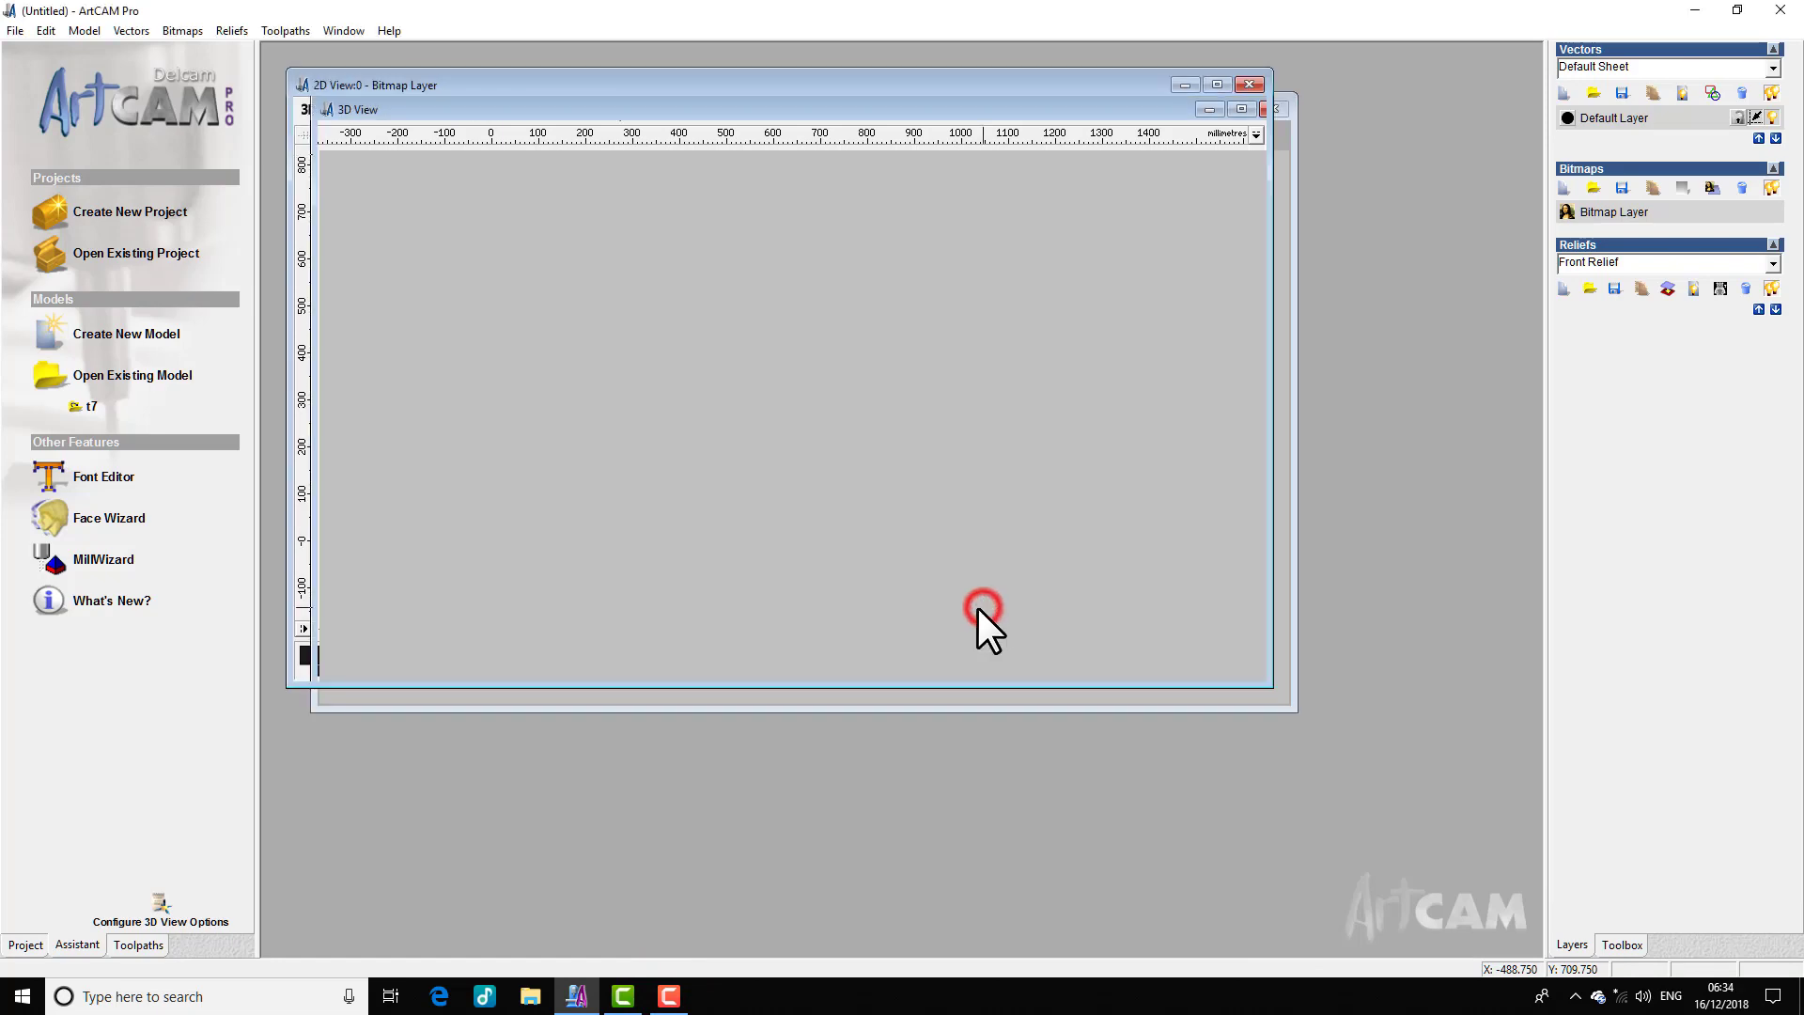
{"action": "left_click", "coordinate": [1220, 88]}
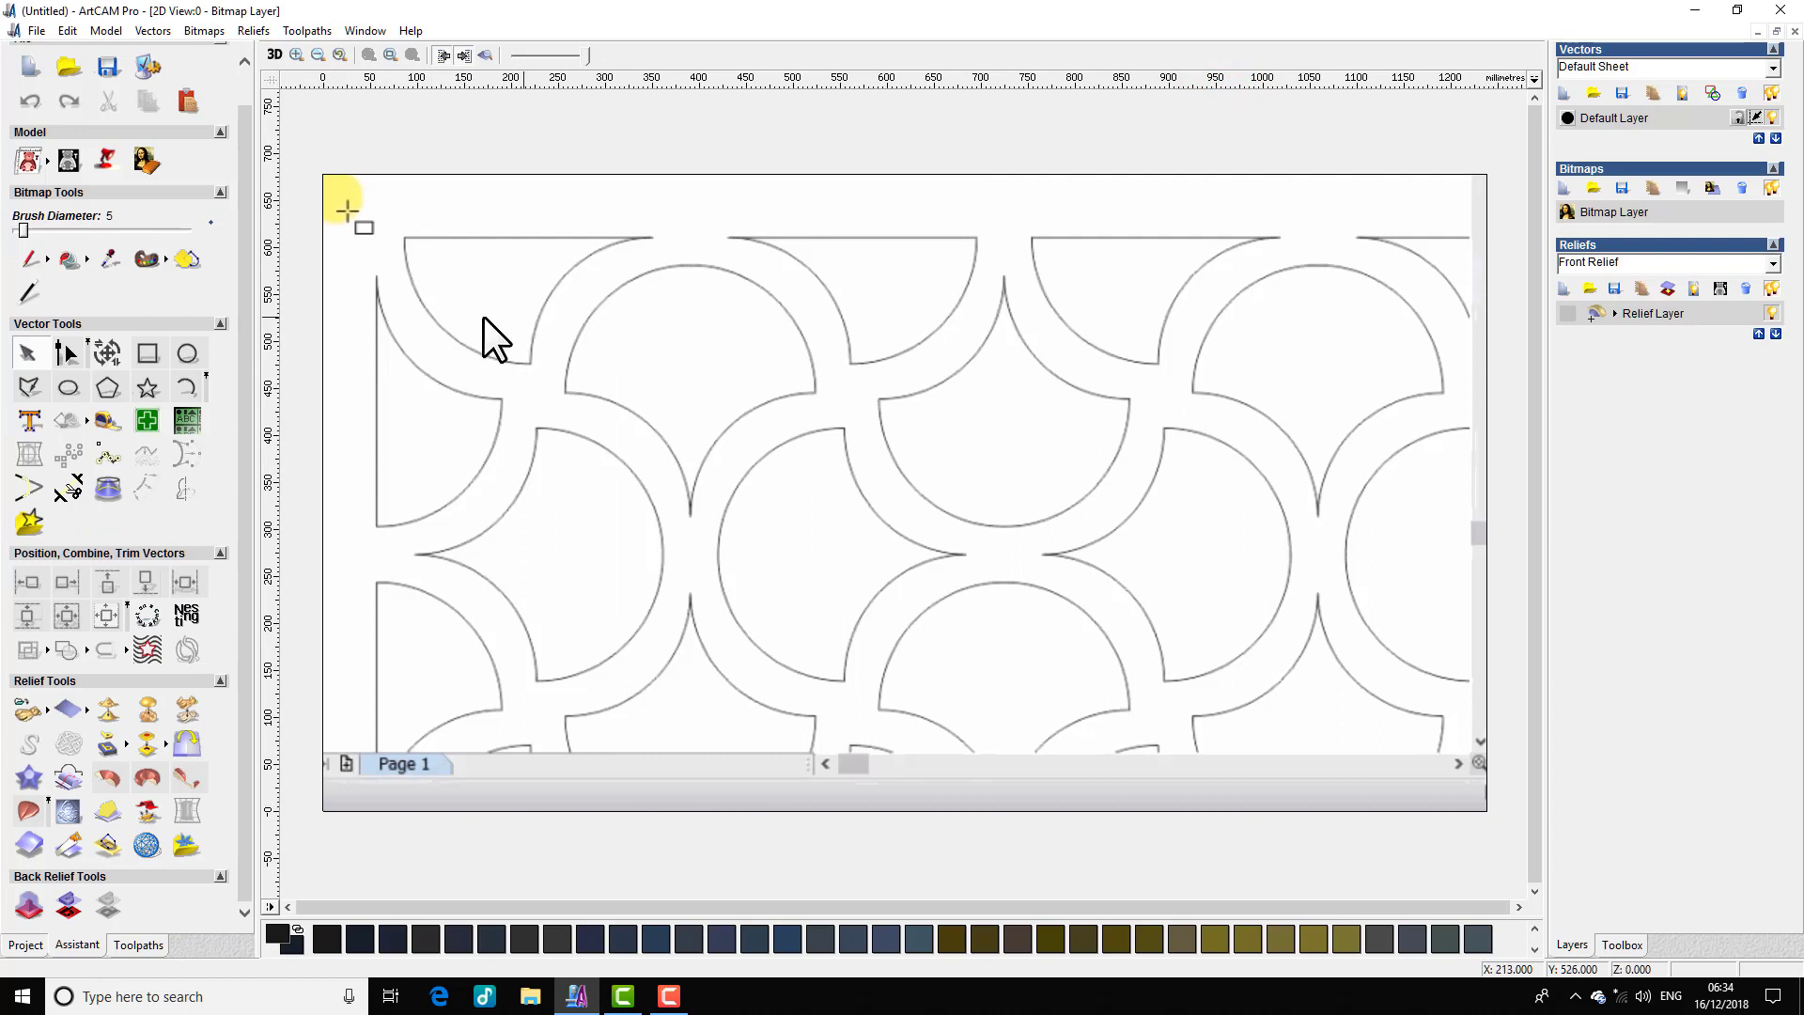
Step: Draw a roughly 335 × 336 mm rectangle framing the top-left pattern tile, nudging its height
{"action": "left_click", "coordinate": [148, 355]}
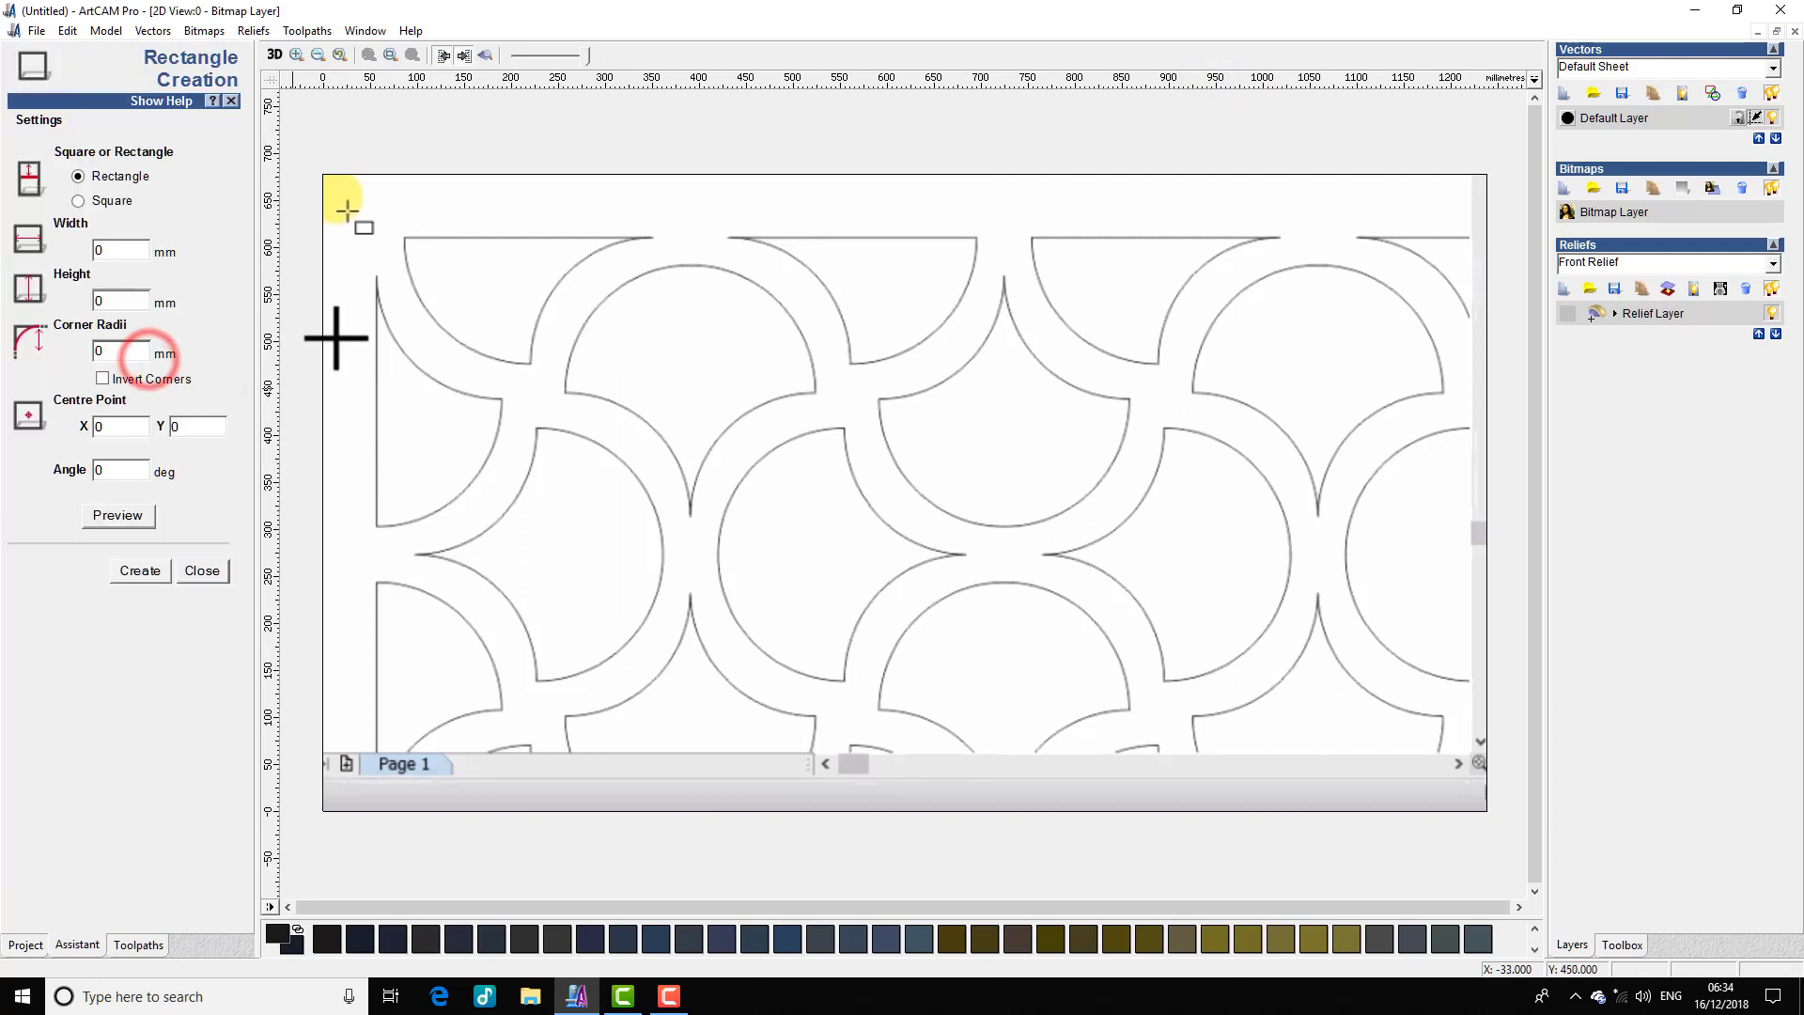
{"action": "mouse_move", "coordinate": [379, 237]}
{"action": "left_mouse_down"}
{"action": "mouse_move", "coordinate": [632, 518]}
{"action": "mouse_move", "coordinate": [691, 550]}
{"action": "left_mouse_up"}
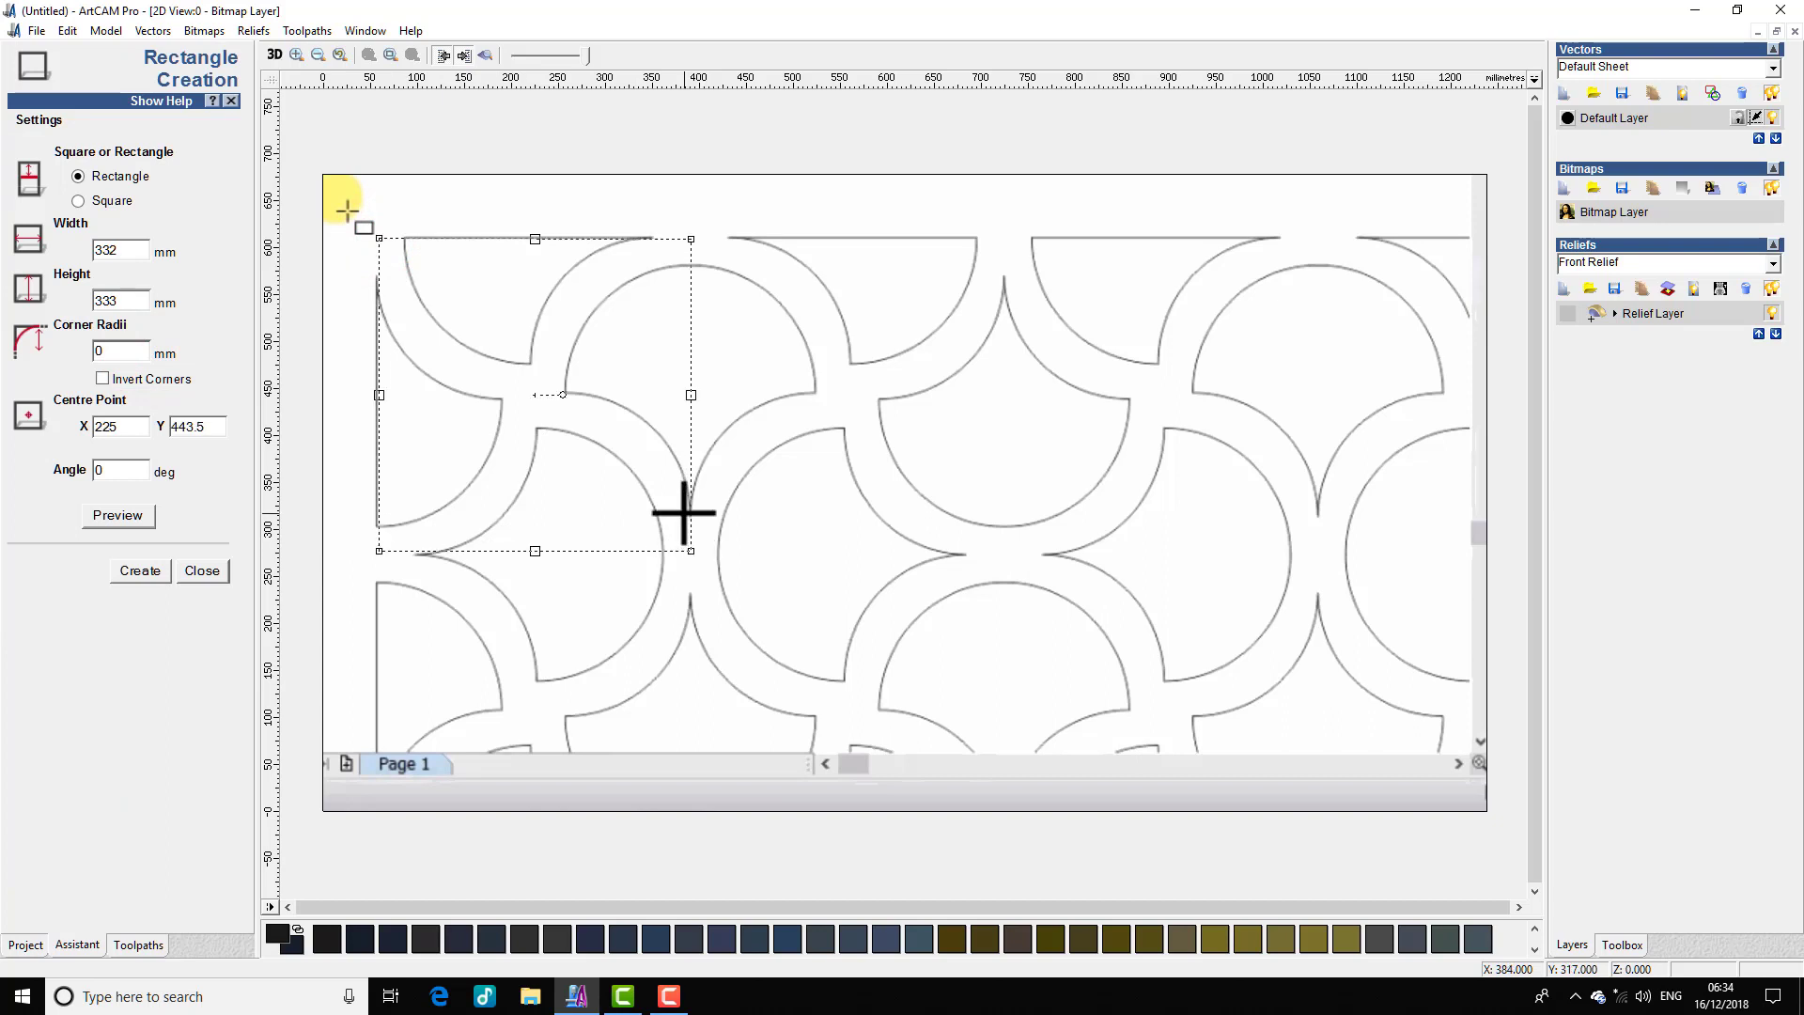
{"action": "right_click", "coordinate": [683, 512]}
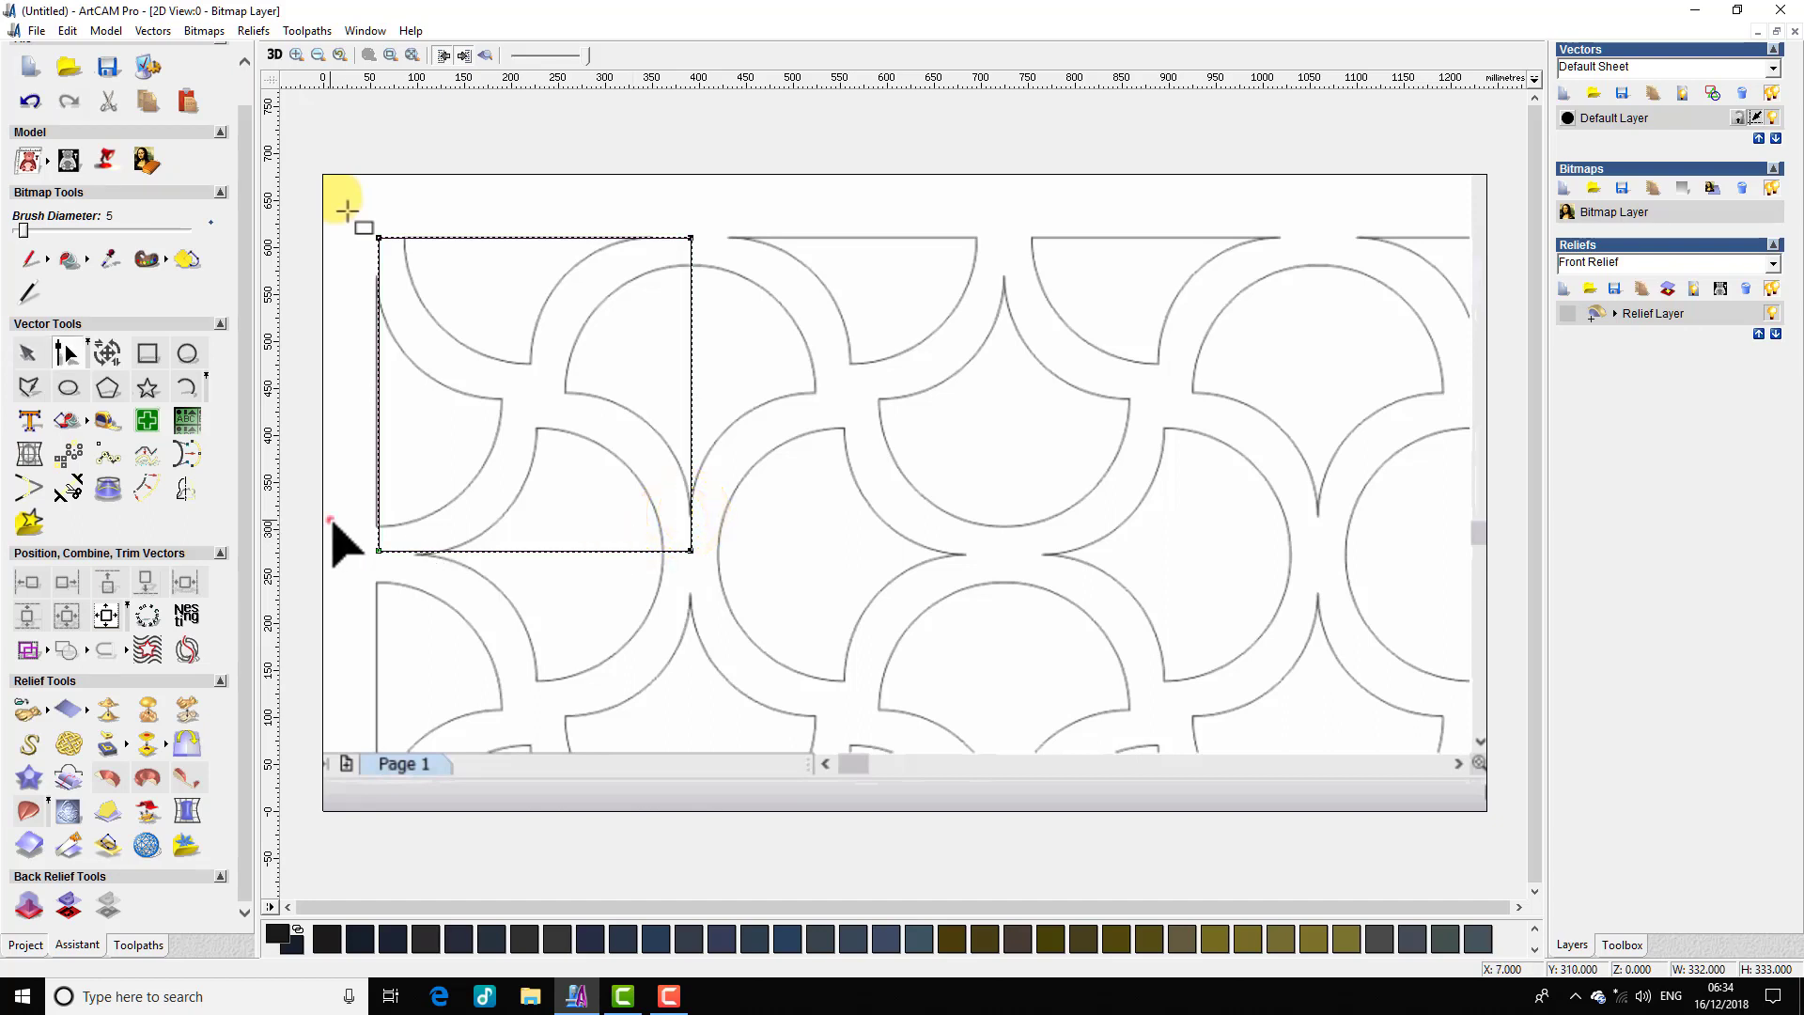
{"action": "left_click_drag", "start_coordinate": [331, 519], "coordinate": [775, 627]}
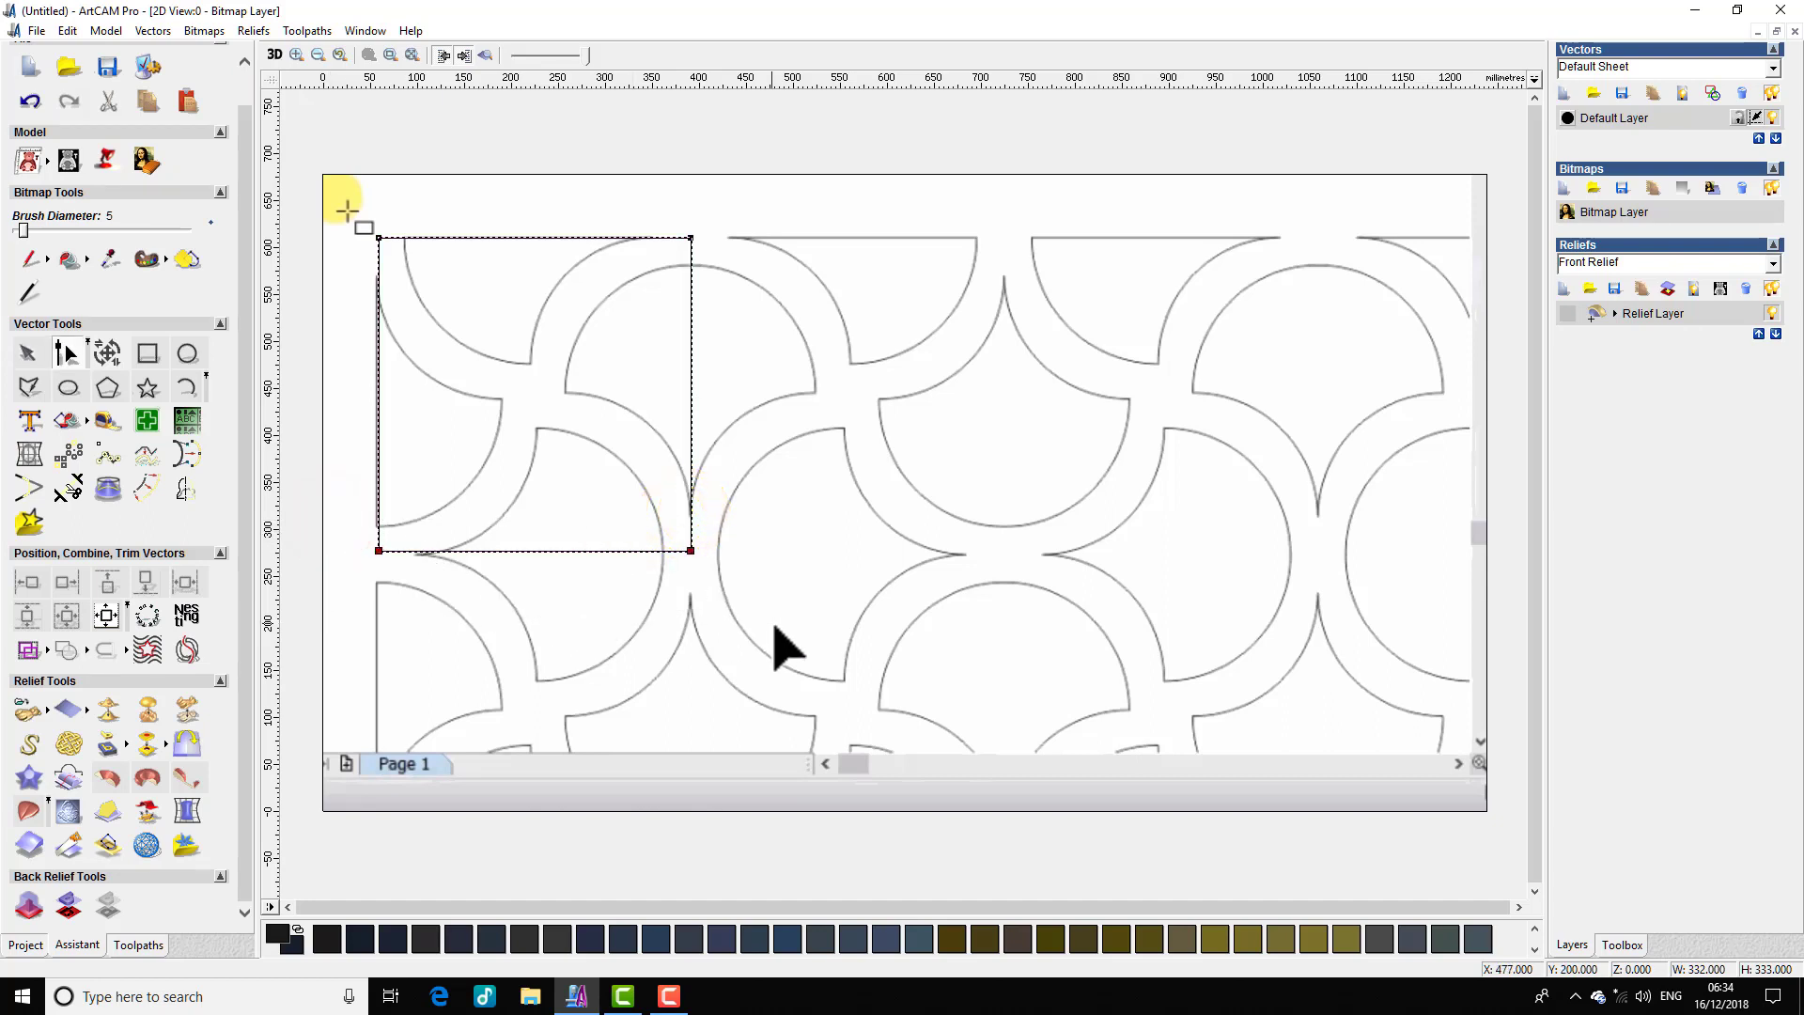
{"action": "key", "text": "Down"}
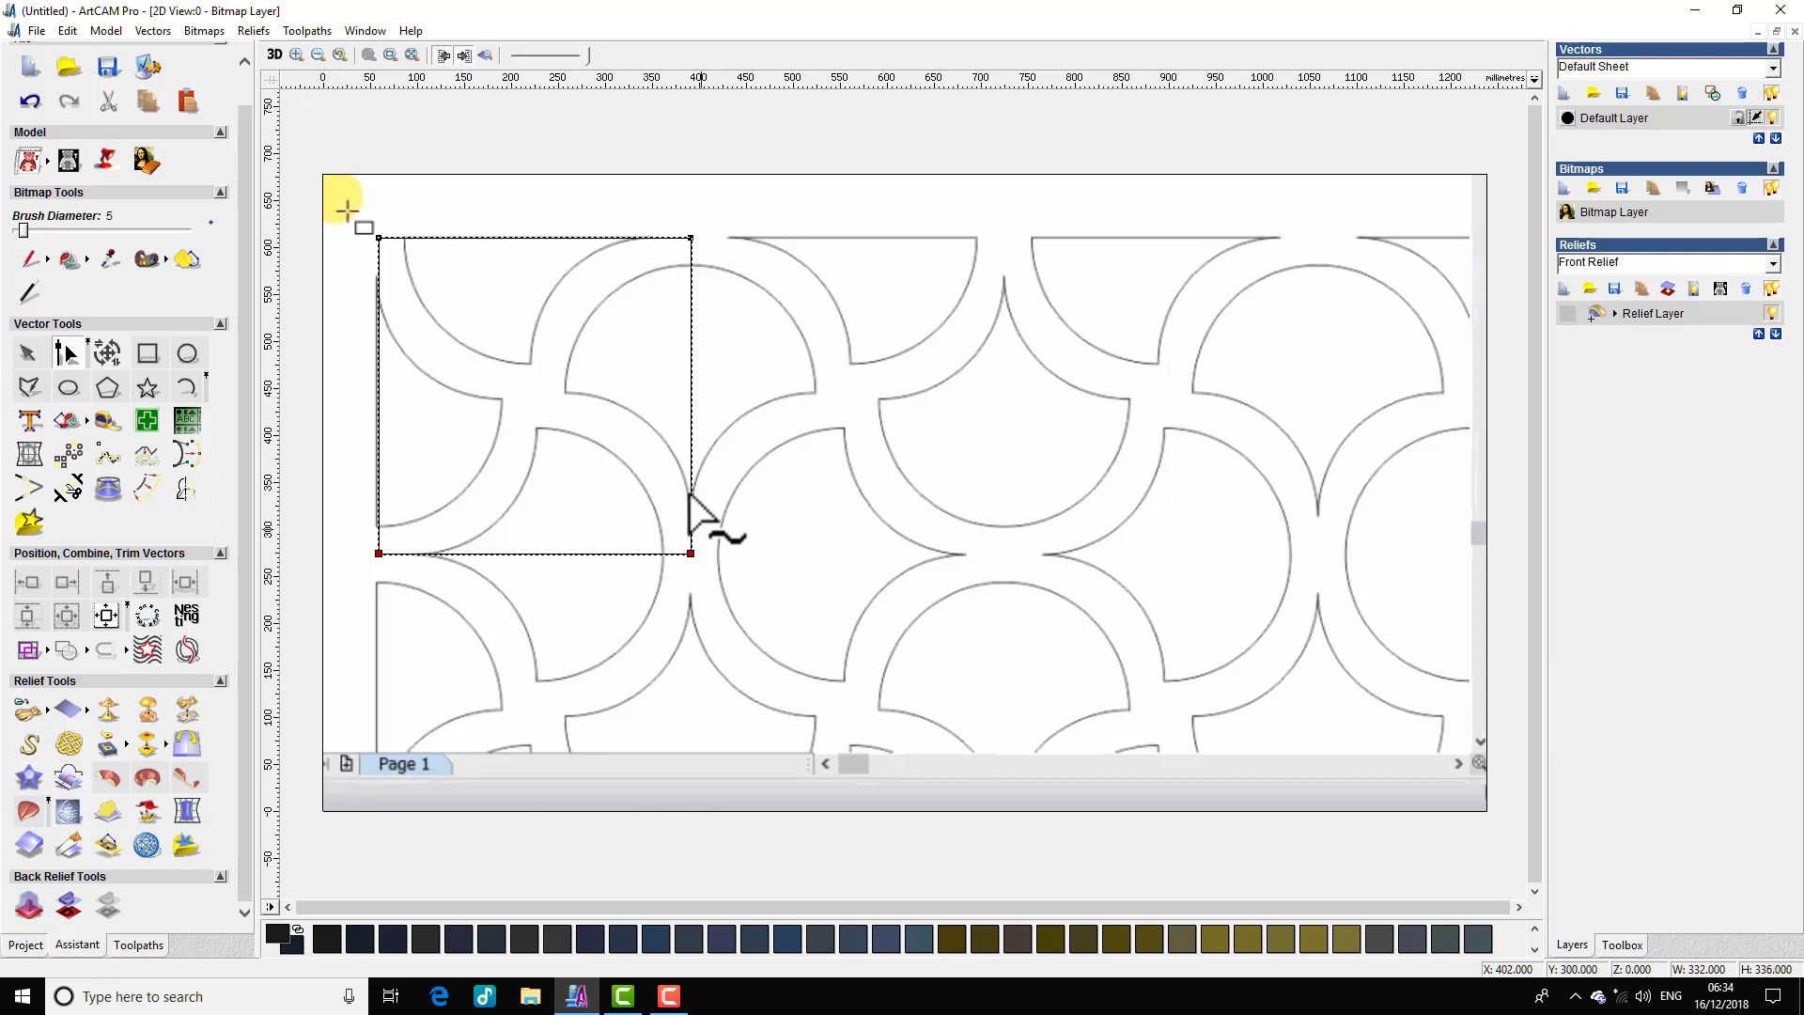
{"action": "left_click", "coordinate": [334, 203]}
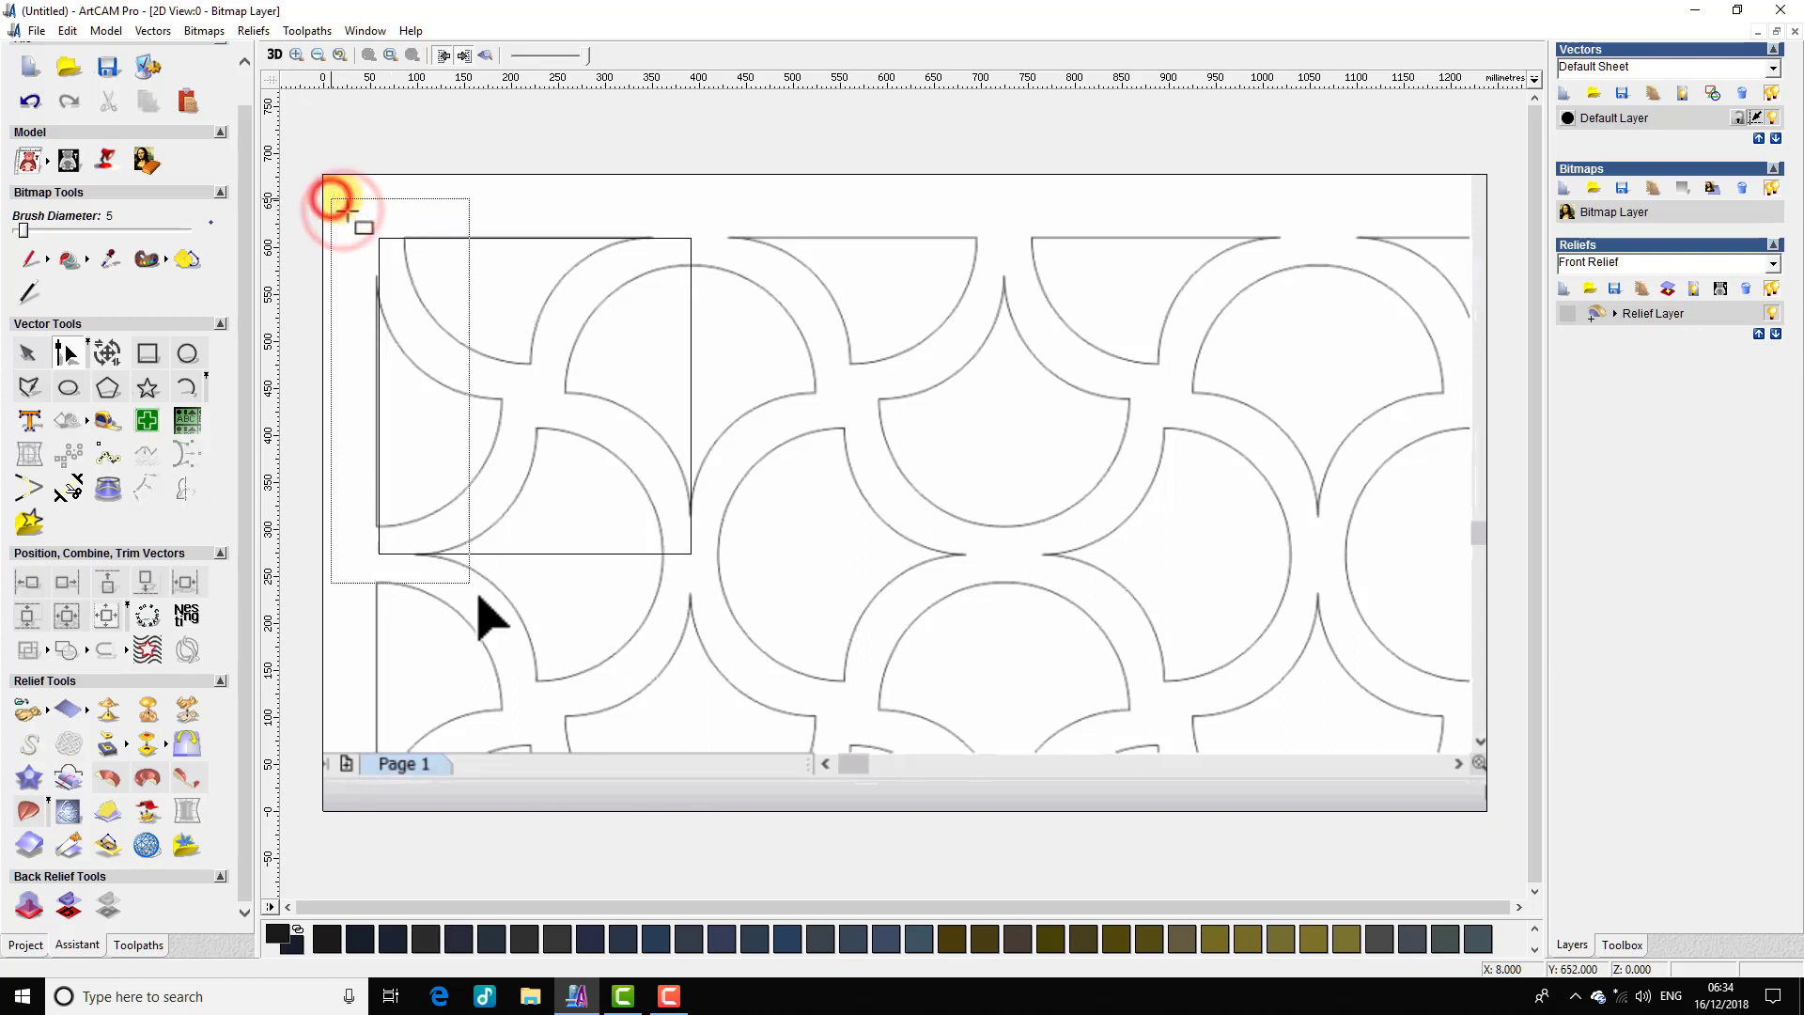
{"action": "left_click_drag", "start_coordinate": [335, 203], "coordinate": [485, 609]}
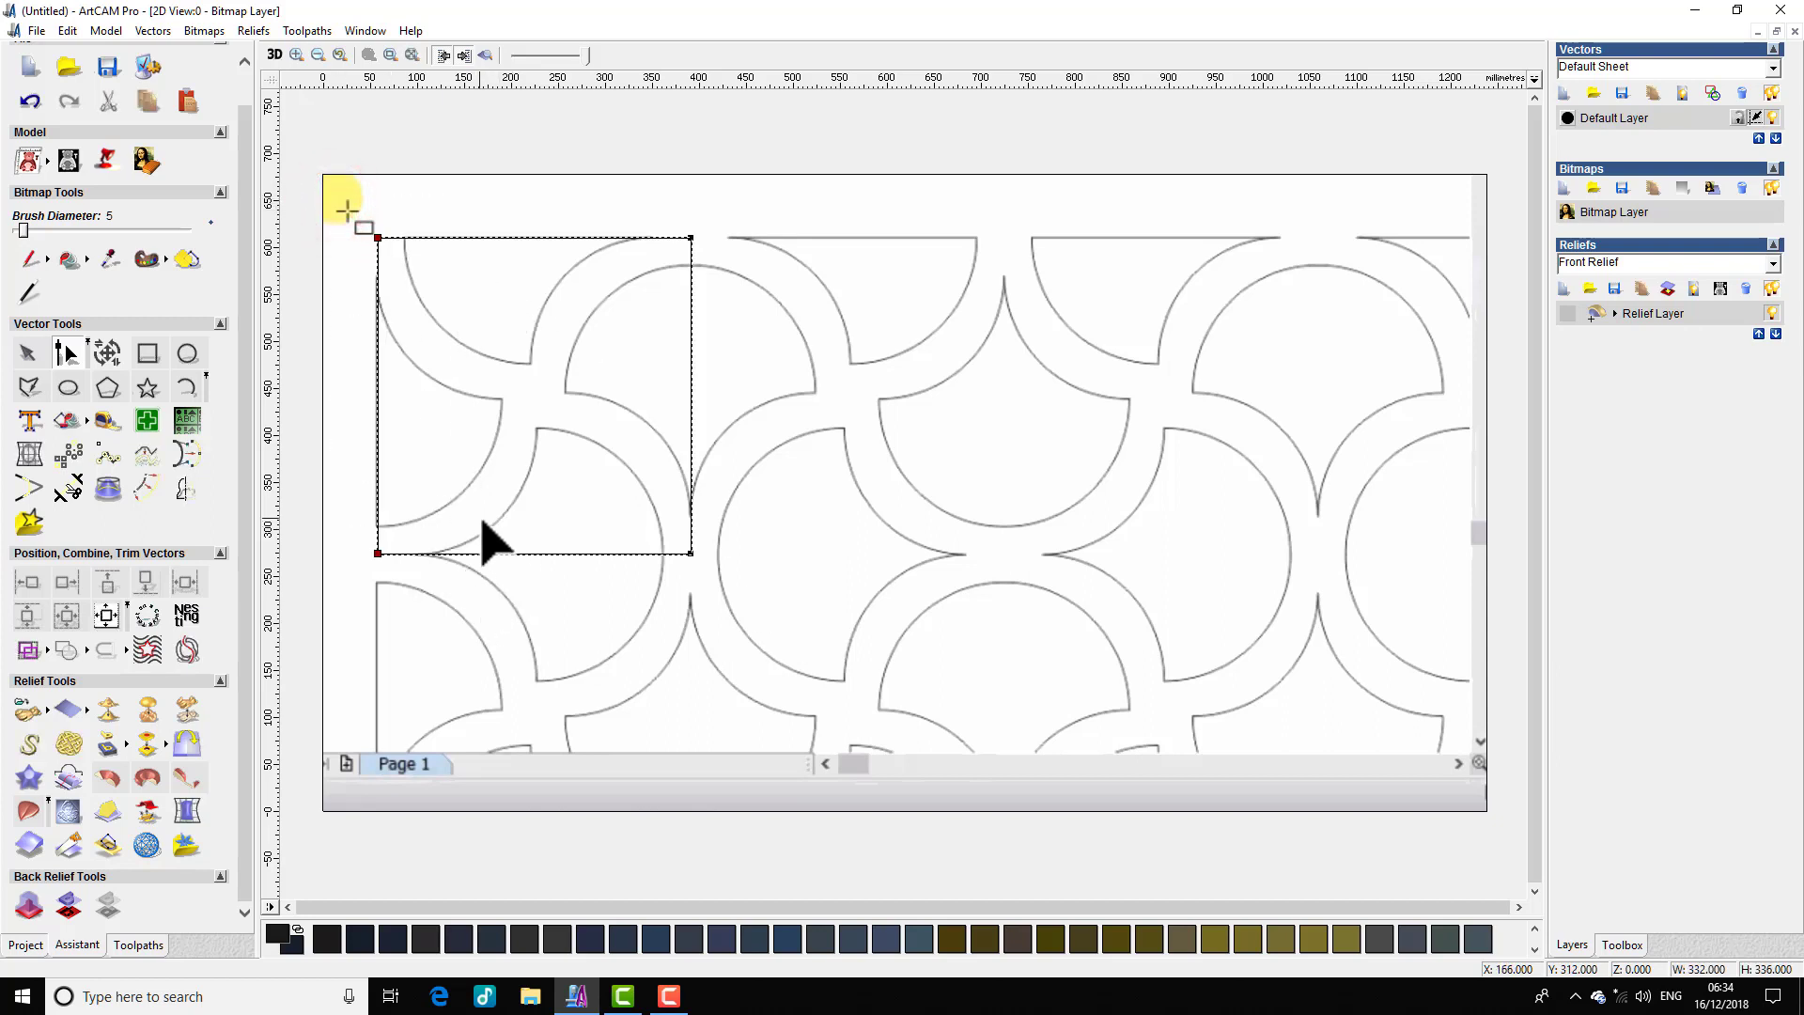
{"action": "right_click", "coordinate": [605, 362]}
{"action": "left_click", "coordinate": [624, 315]}
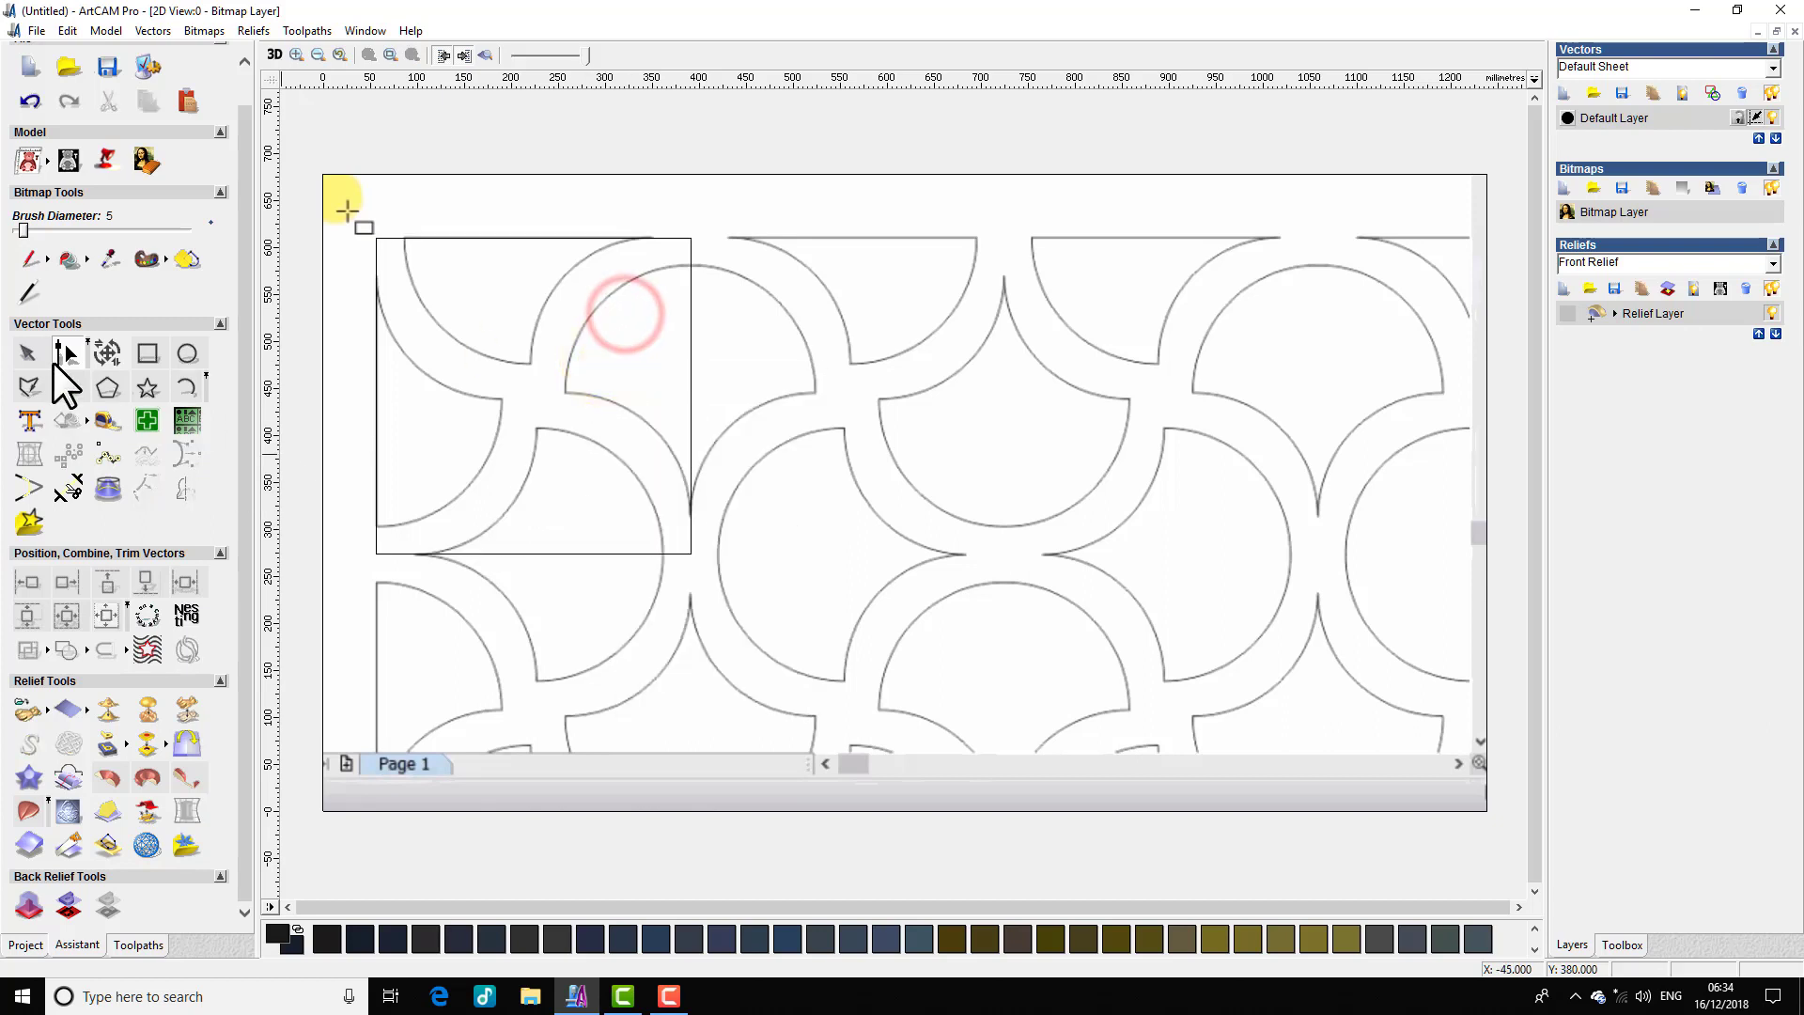
Step: Draw a 393 mm horizontal line across the rectangle and select it
{"action": "left_click", "coordinate": [29, 386]}
{"action": "left_click", "coordinate": [358, 373]}
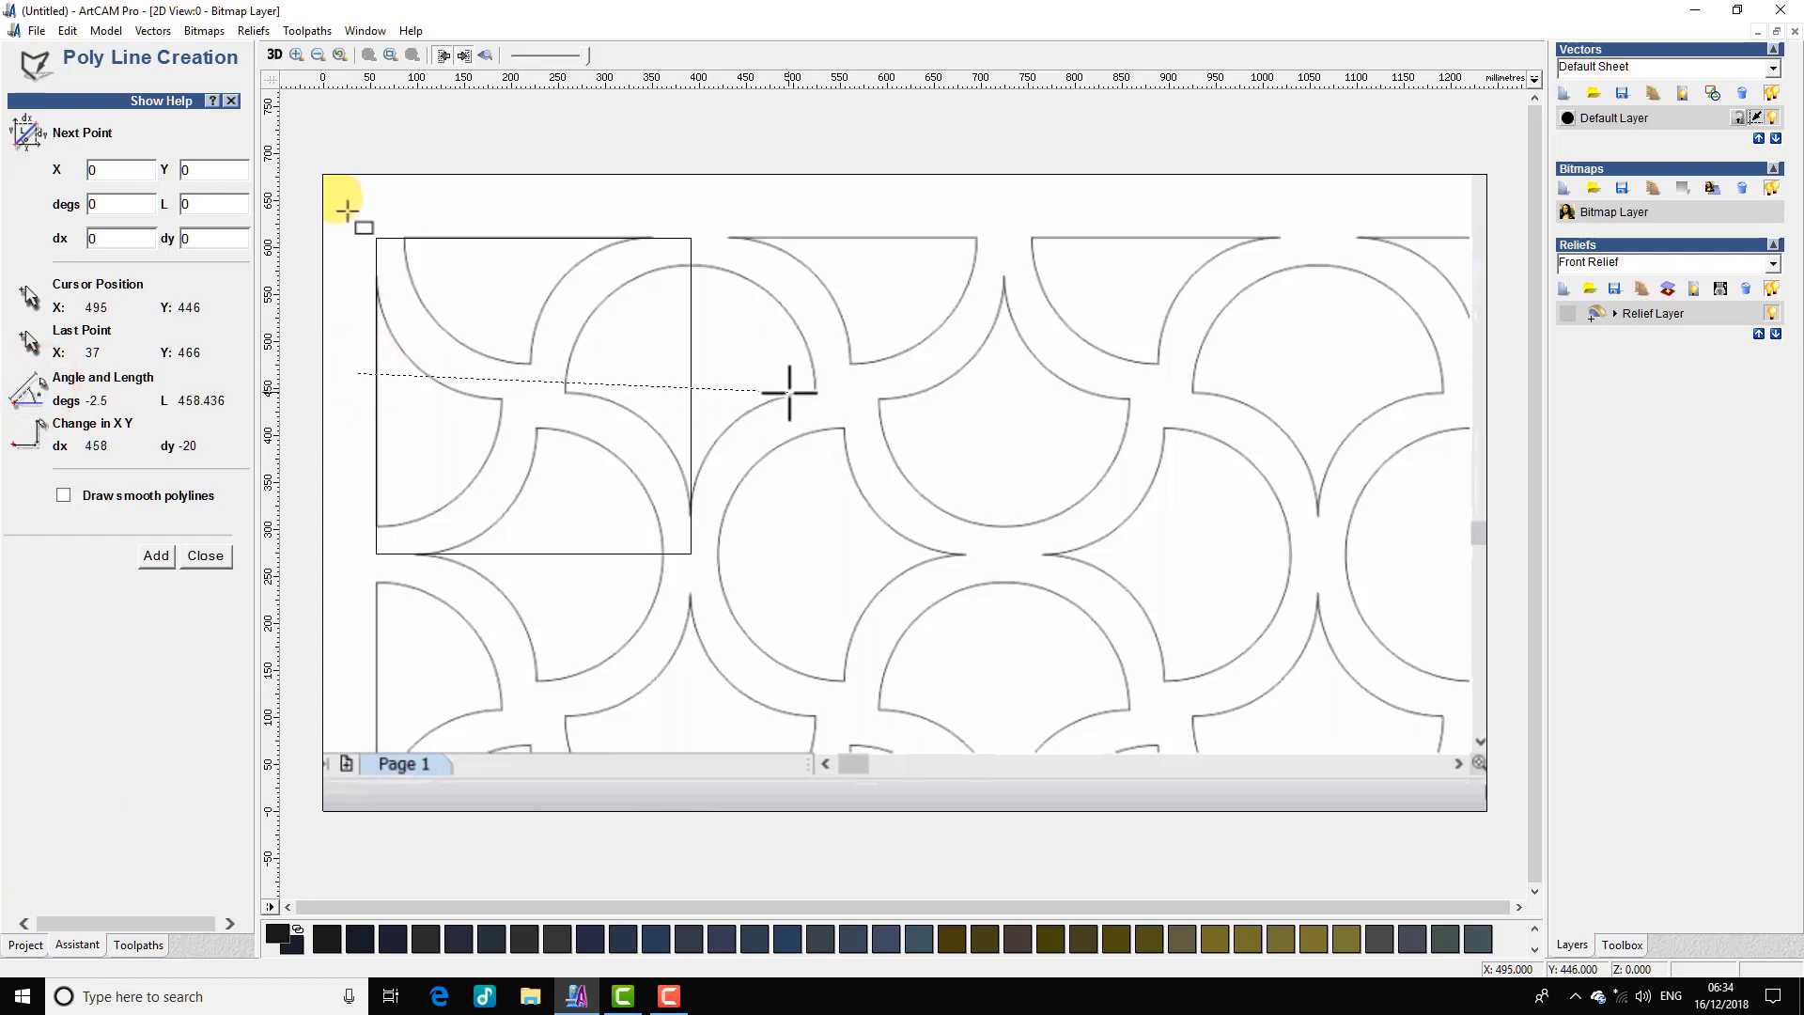
{"action": "left_click", "coordinate": [728, 383]}
{"action": "right_click", "coordinate": [724, 382]}
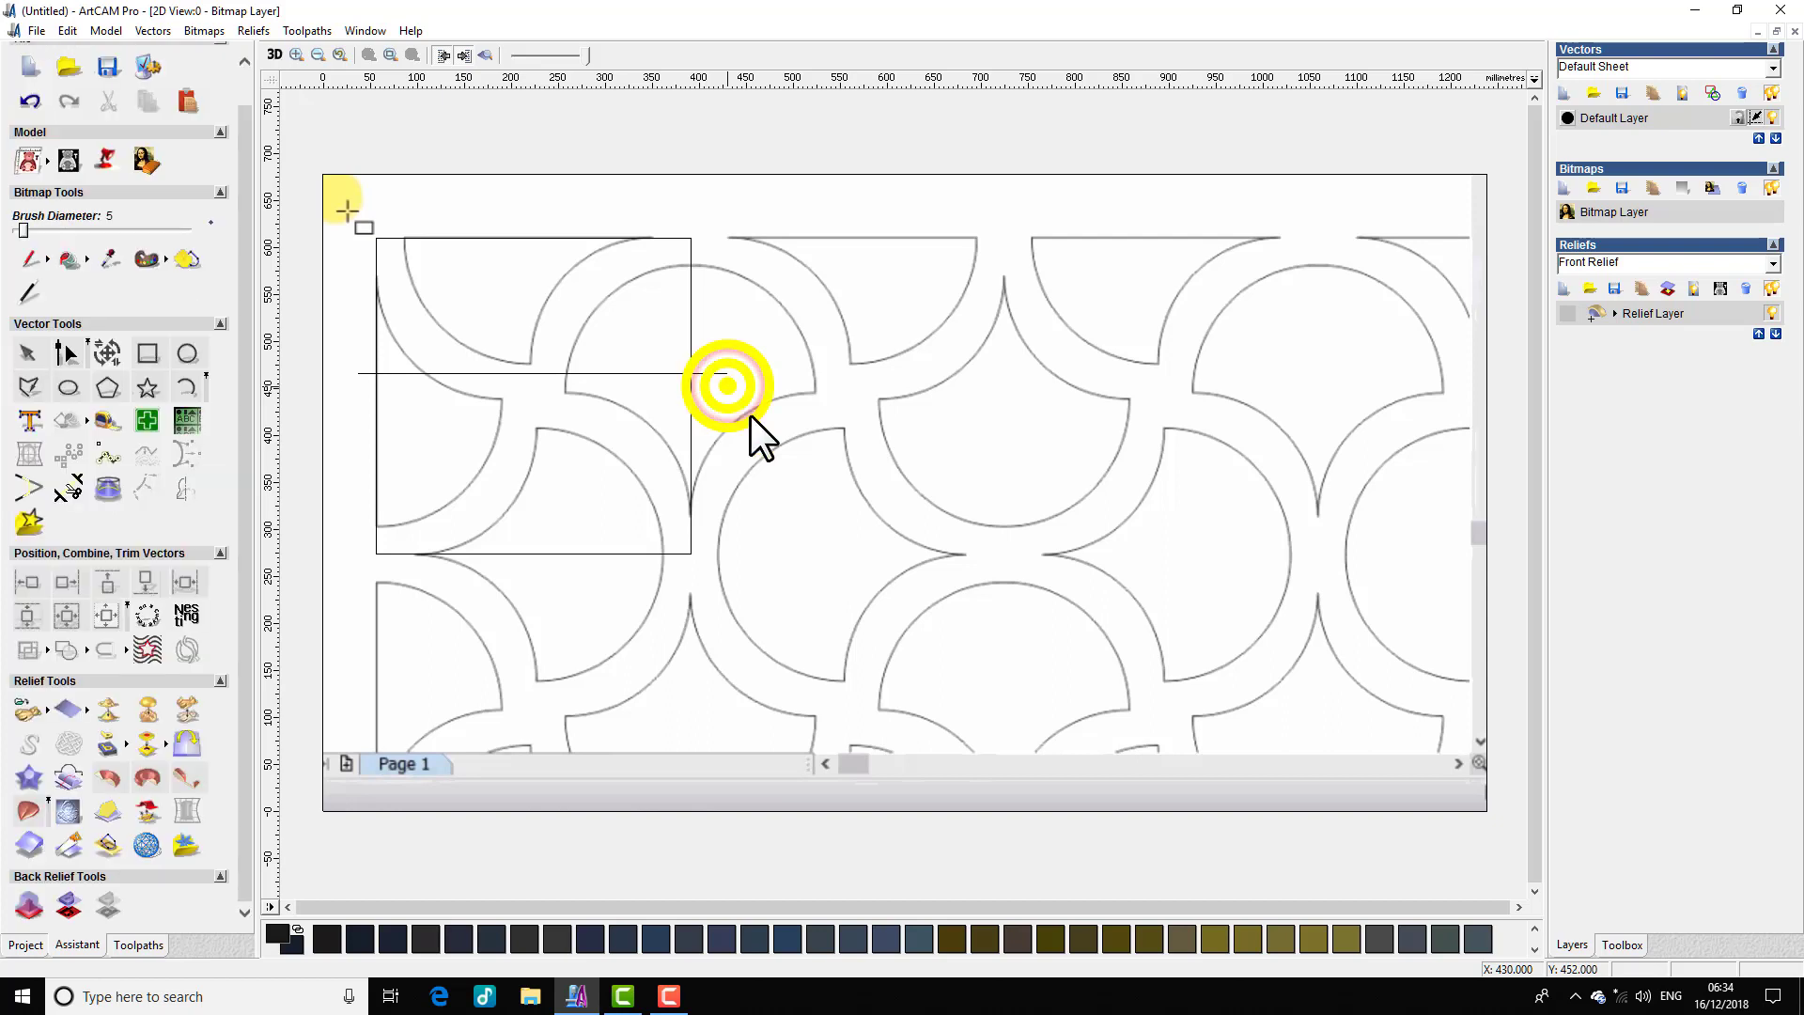
{"action": "left_click", "coordinate": [596, 371]}
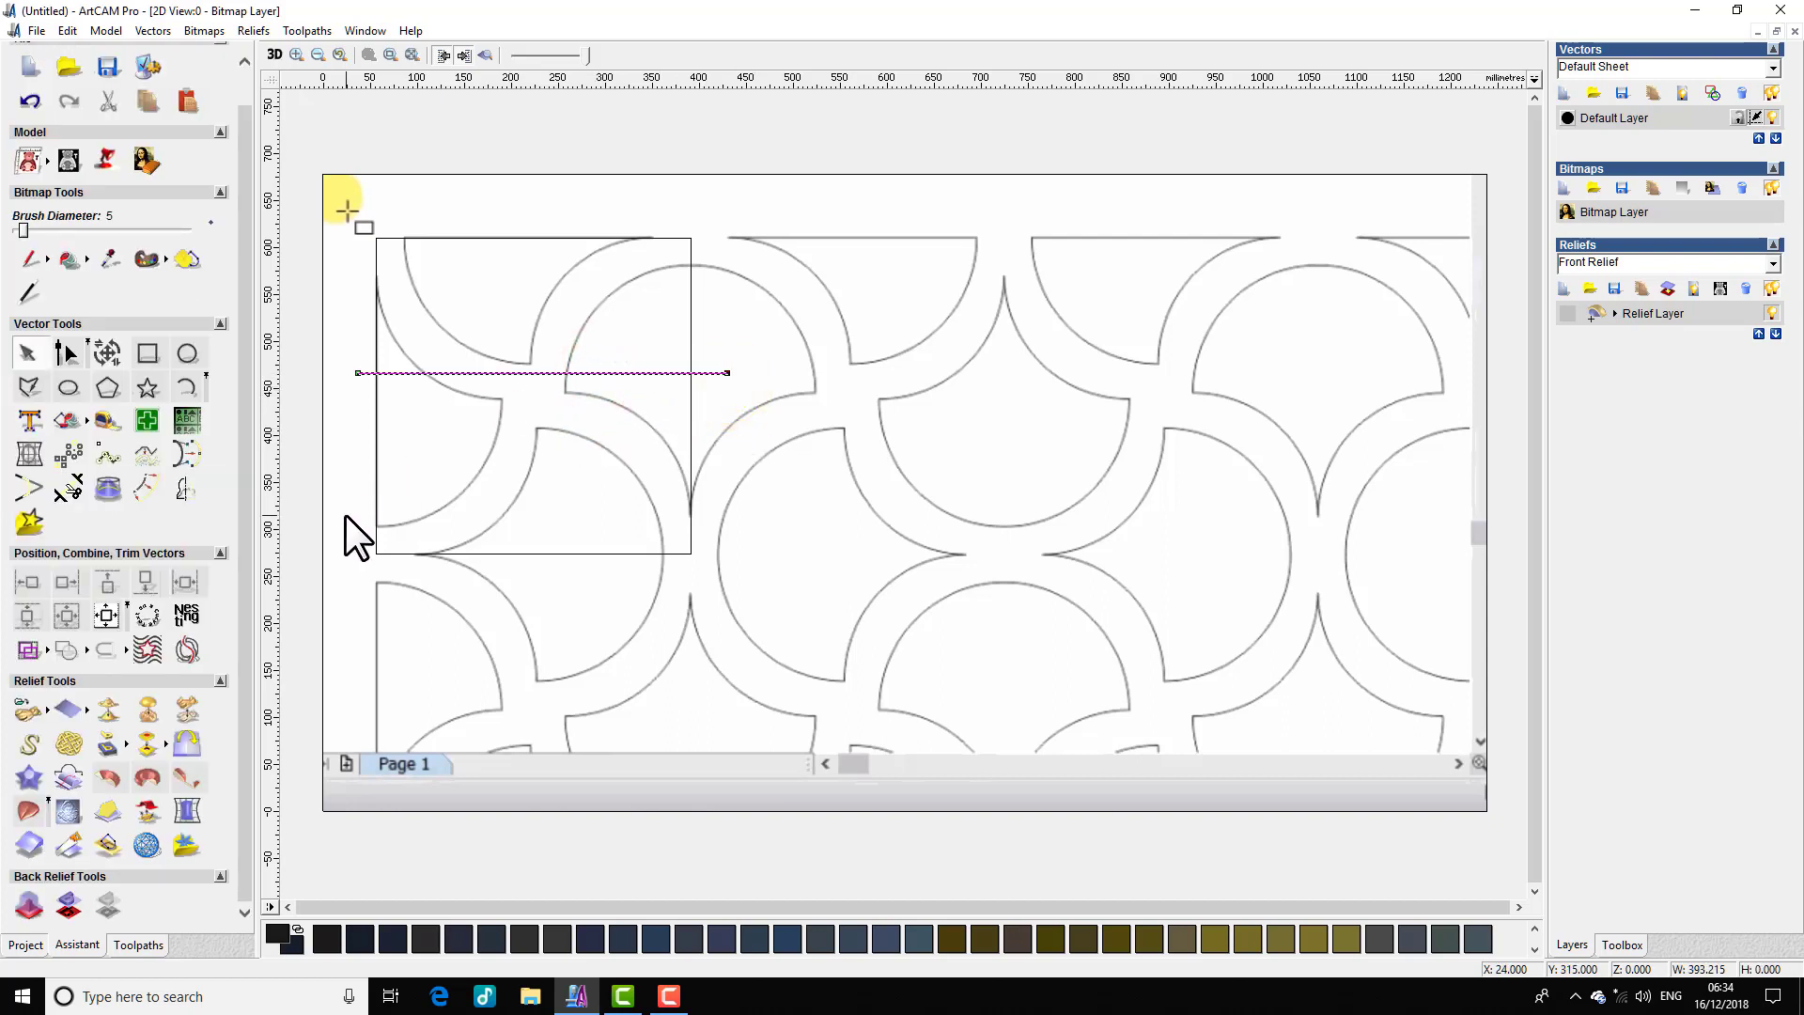
Step: Rotate a copy of the line 90° into a vertical line, then select it with the rectangle
{"action": "key", "text": "ctrl+t"}
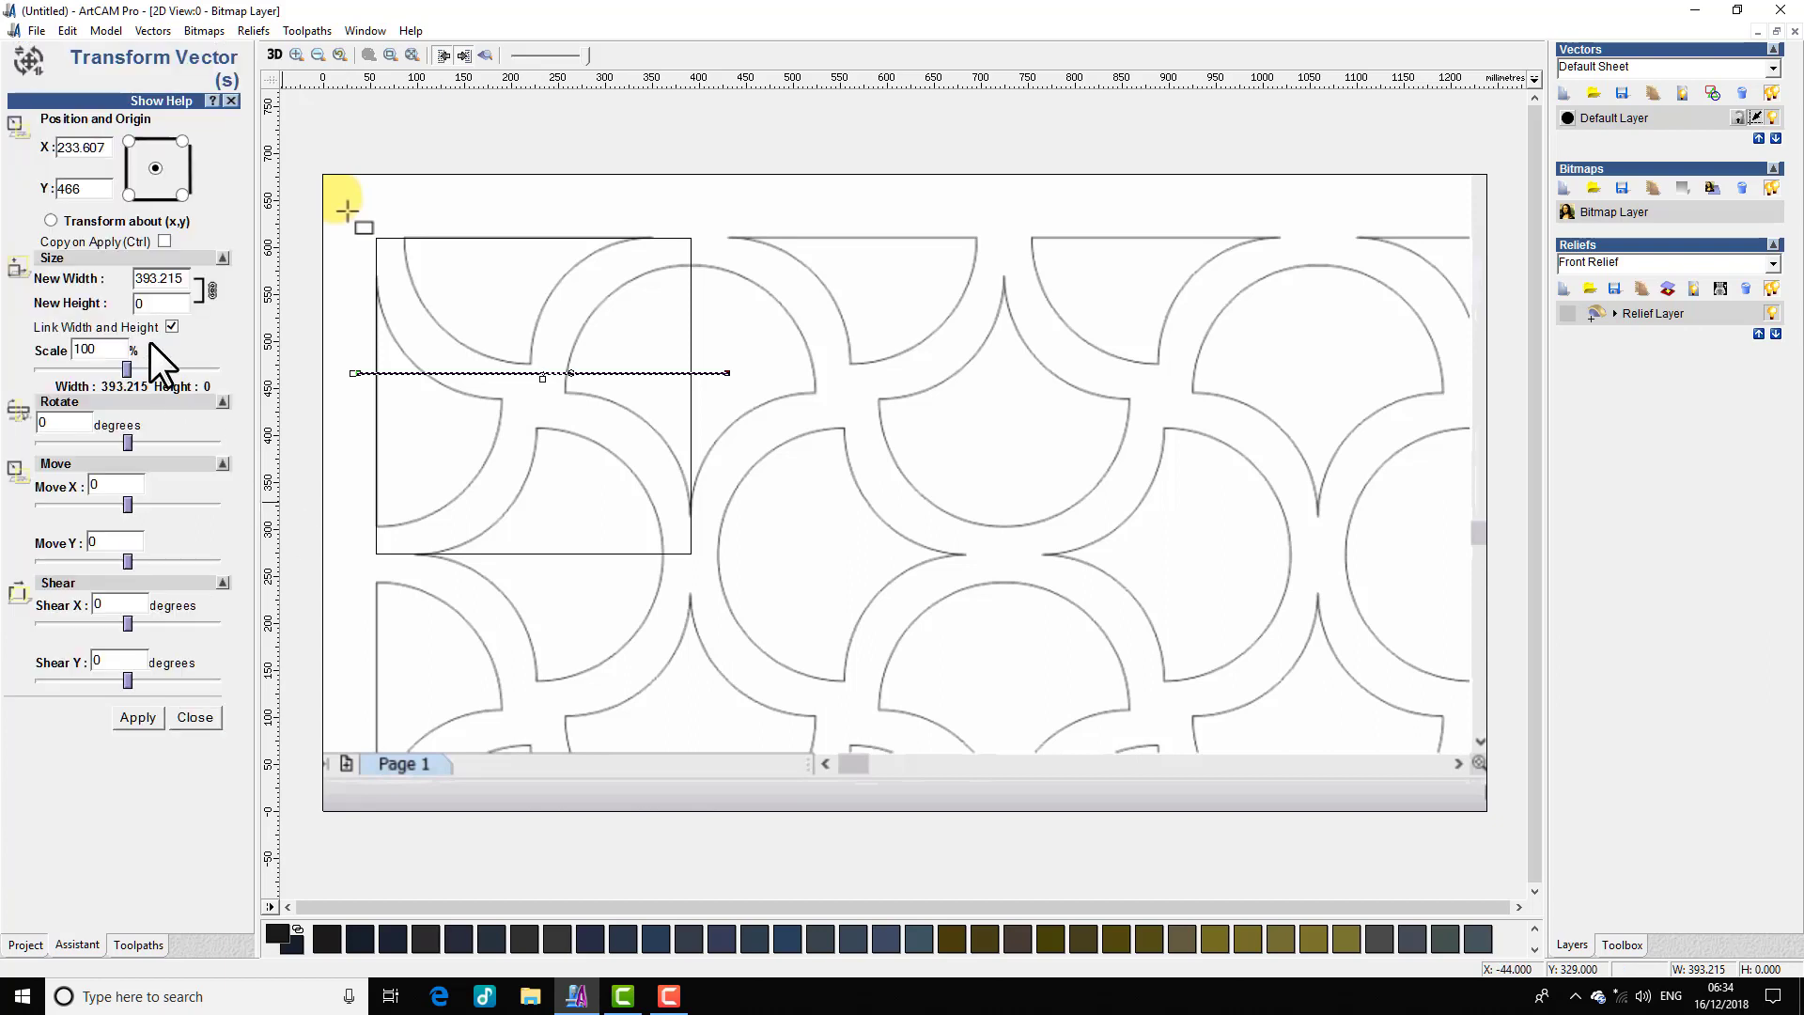
{"action": "double_click", "coordinate": [66, 422]}
{"action": "type", "text": "90"}
{"action": "left_click", "coordinate": [140, 723]}
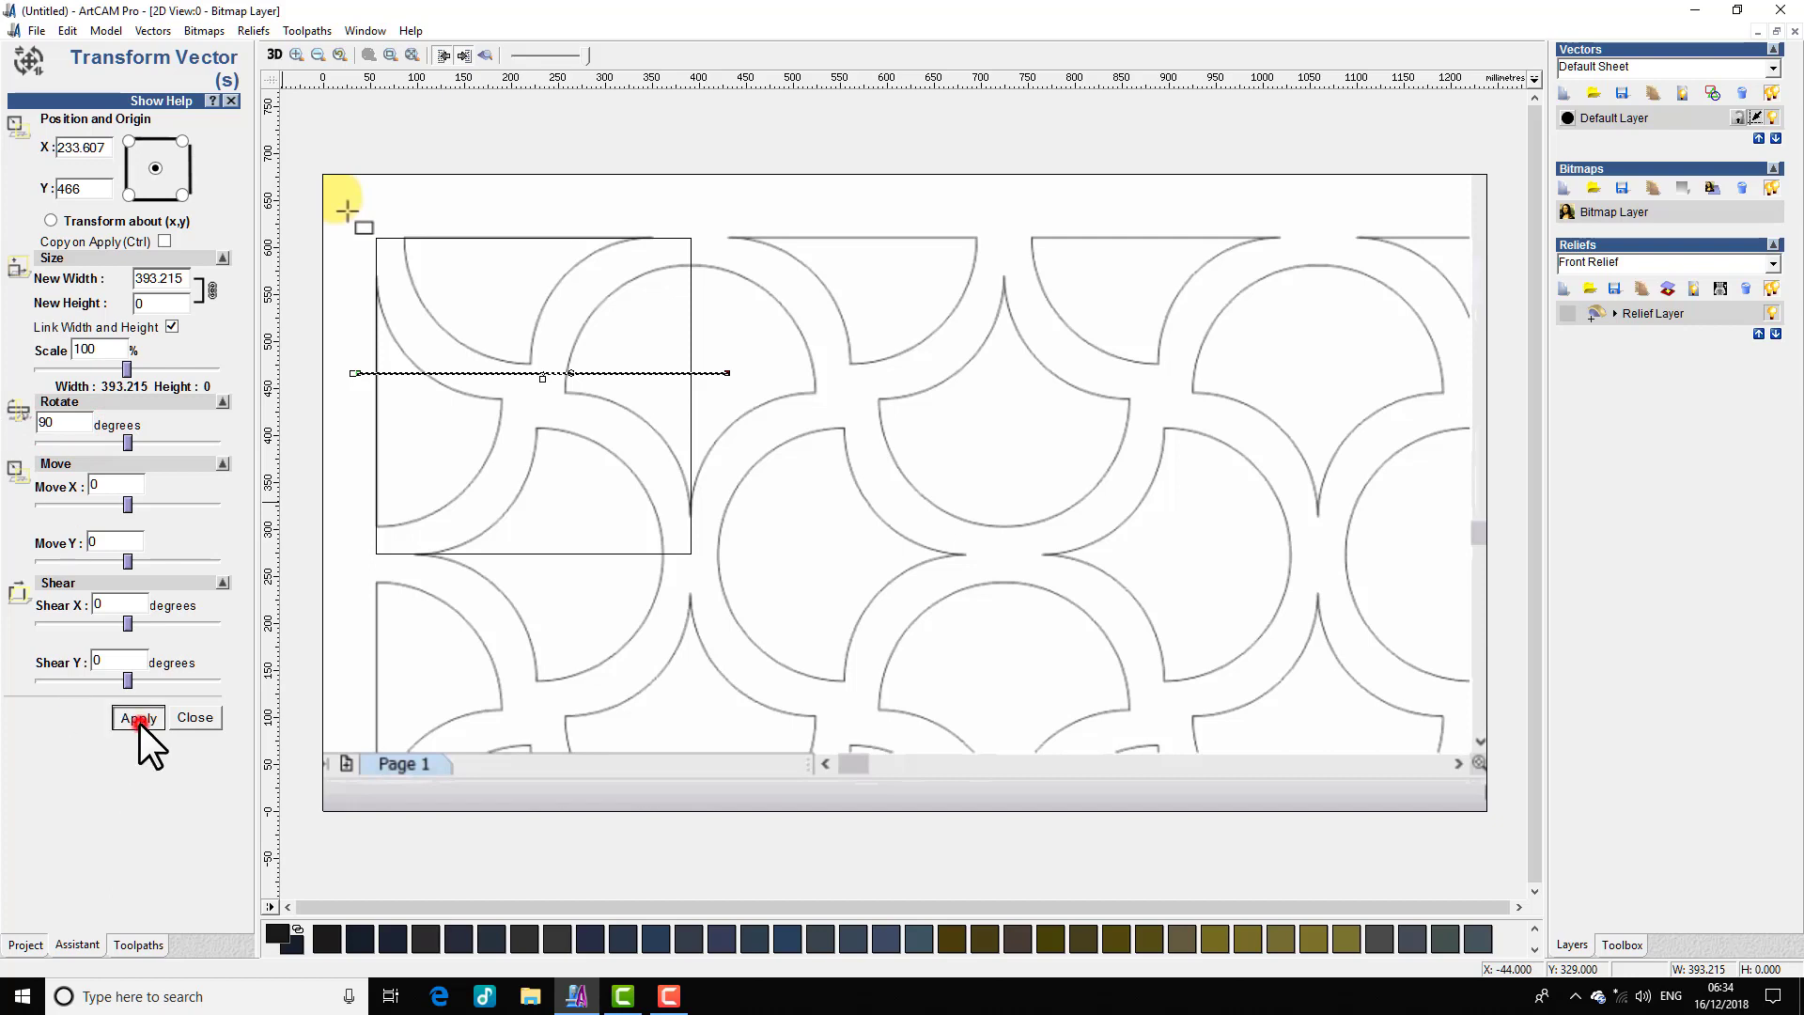
{"action": "left_click", "coordinate": [460, 385]}
{"action": "left_click", "coordinate": [544, 337]}
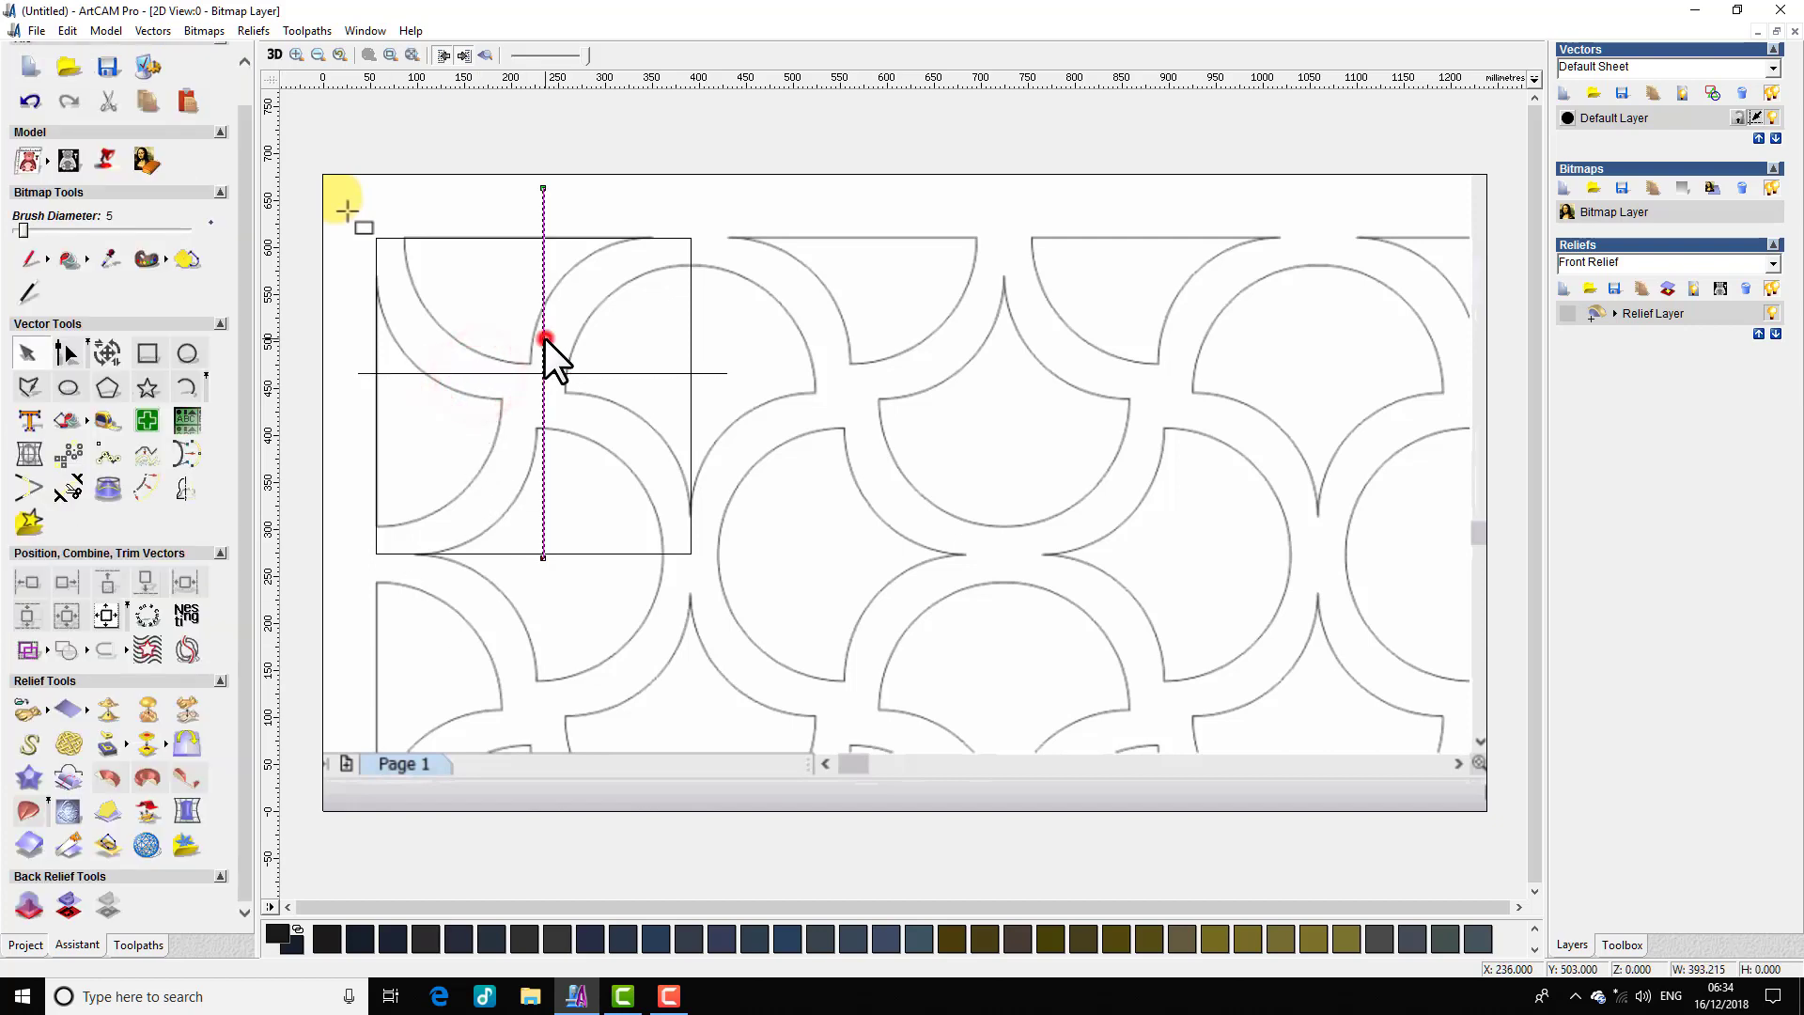
{"action": "left_click", "coordinate": [394, 238], "text": "shift"}
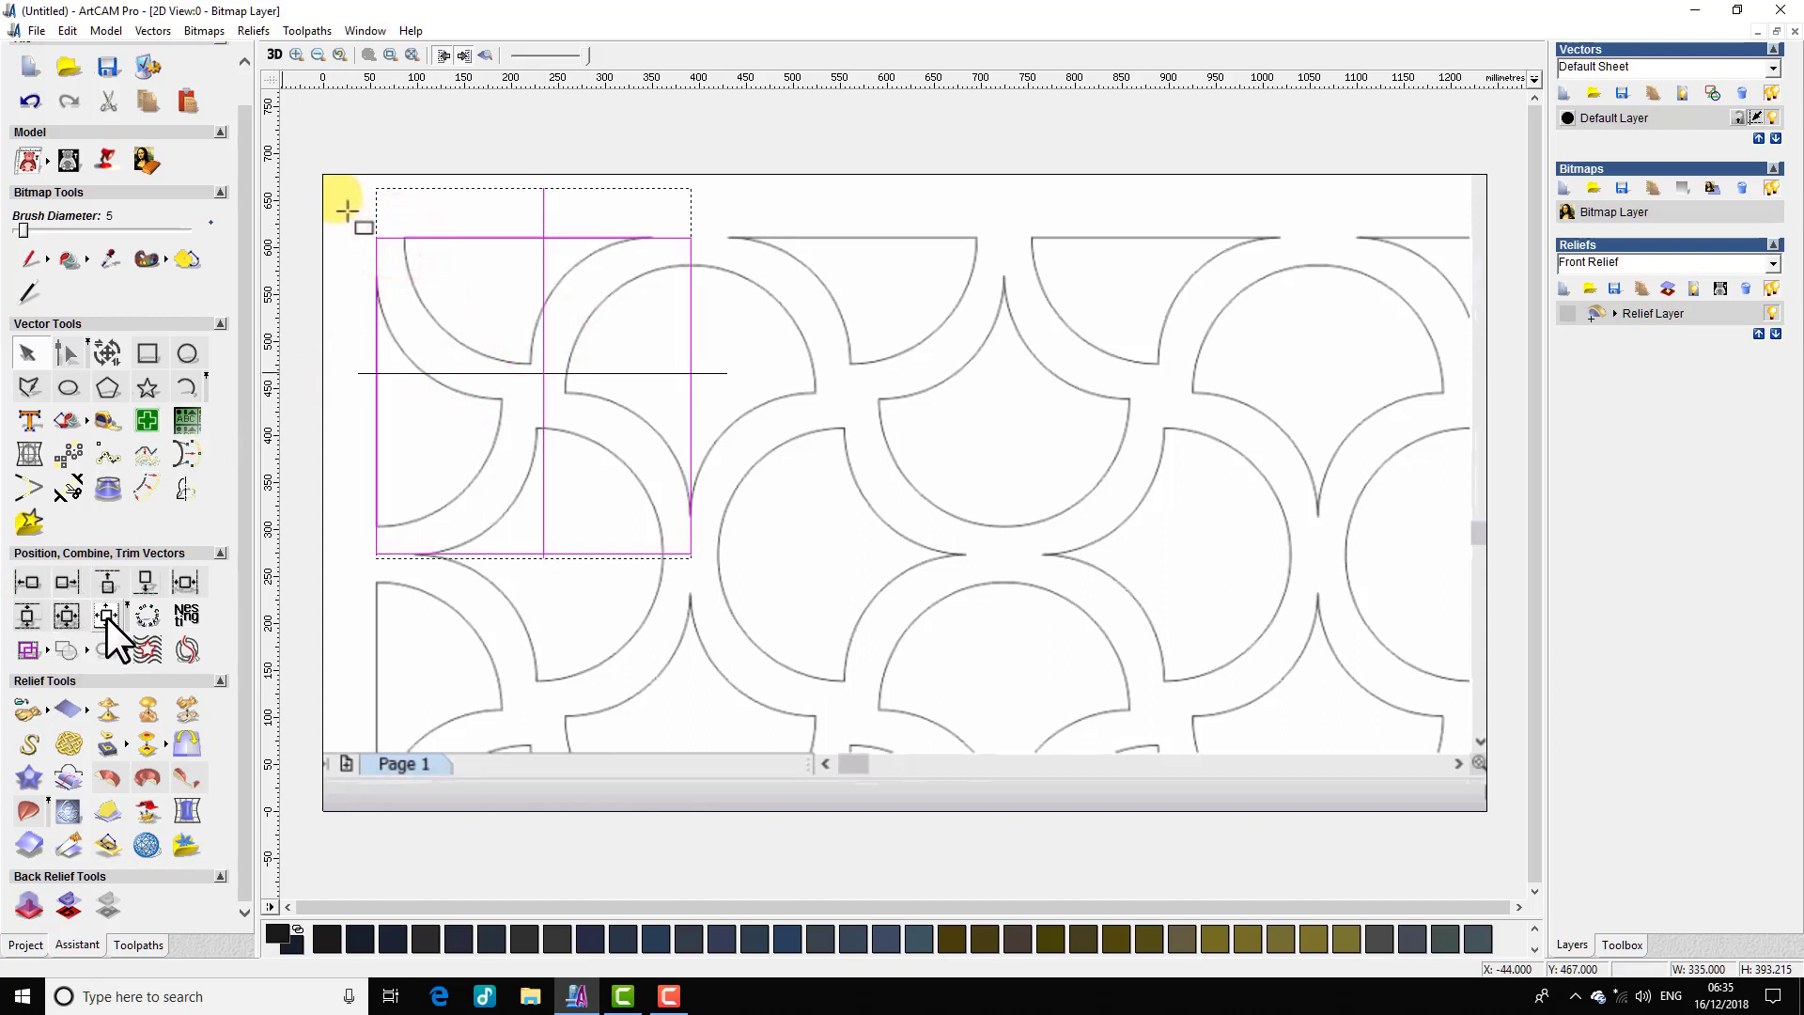
Step: Centre the vertical line, then the horizontal line, on the square with Align Centres
{"action": "left_click", "coordinate": [75, 615]}
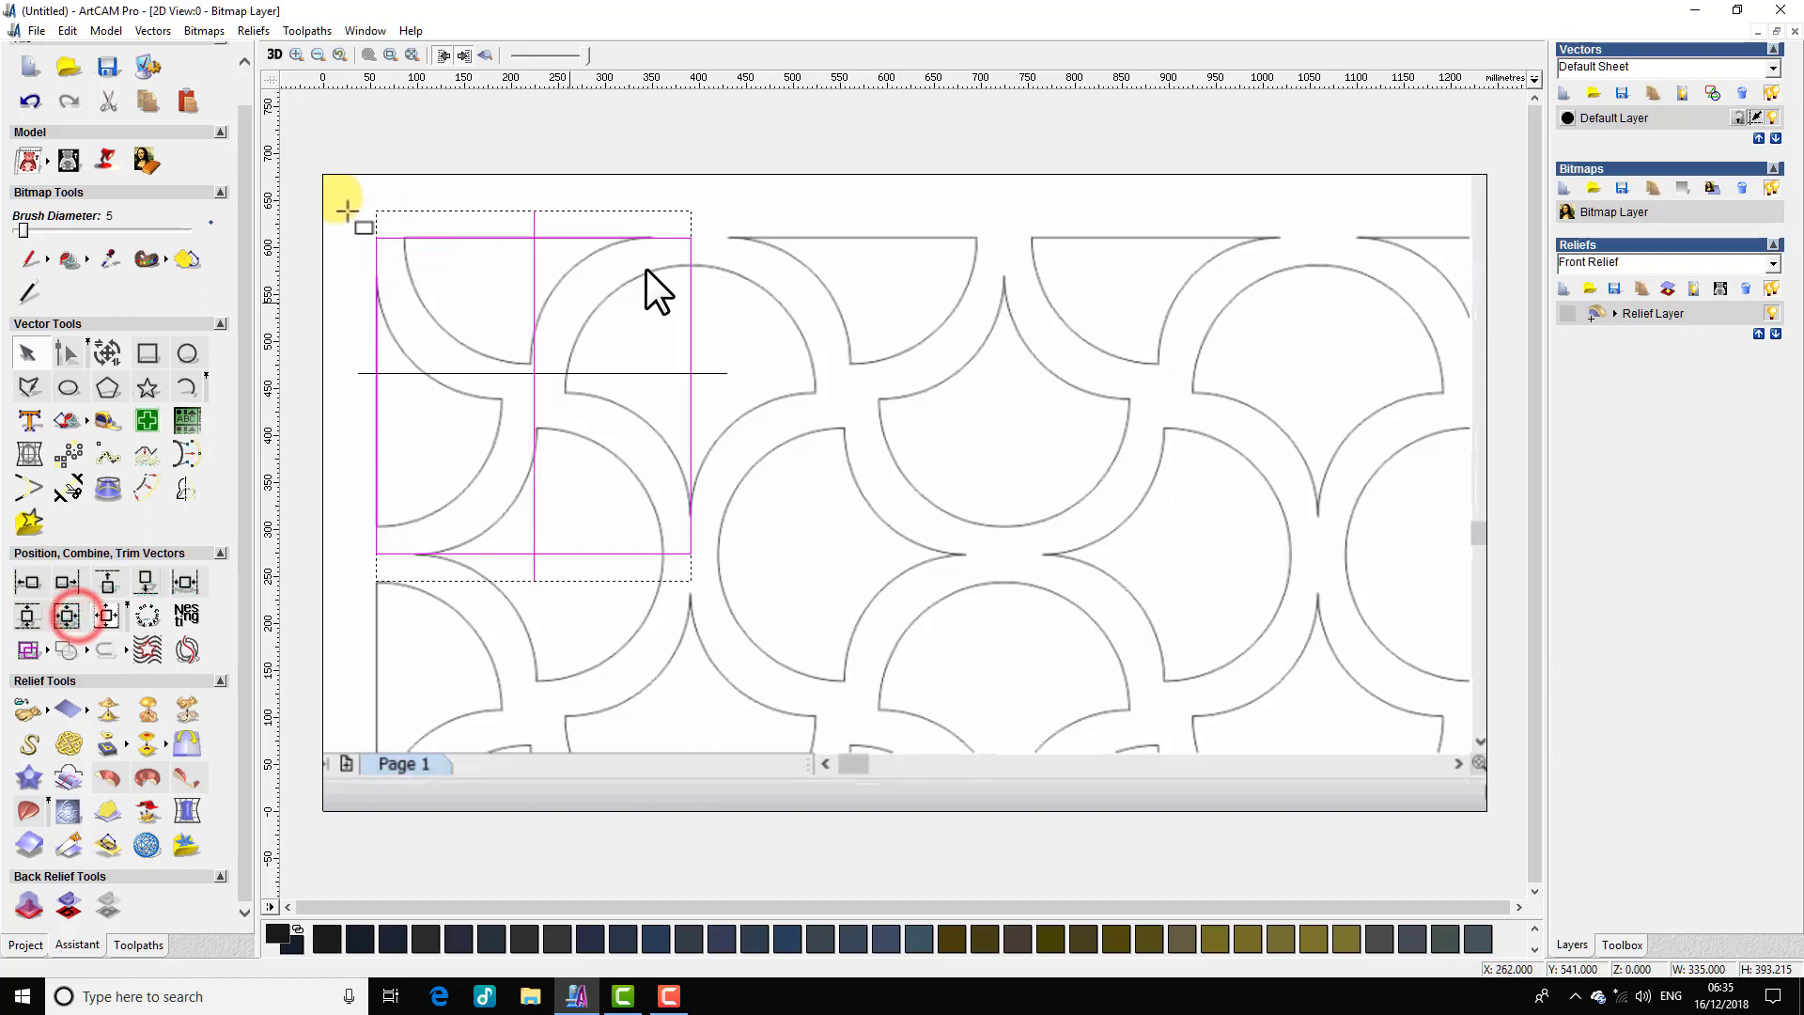
{"action": "left_click", "coordinate": [438, 373]}
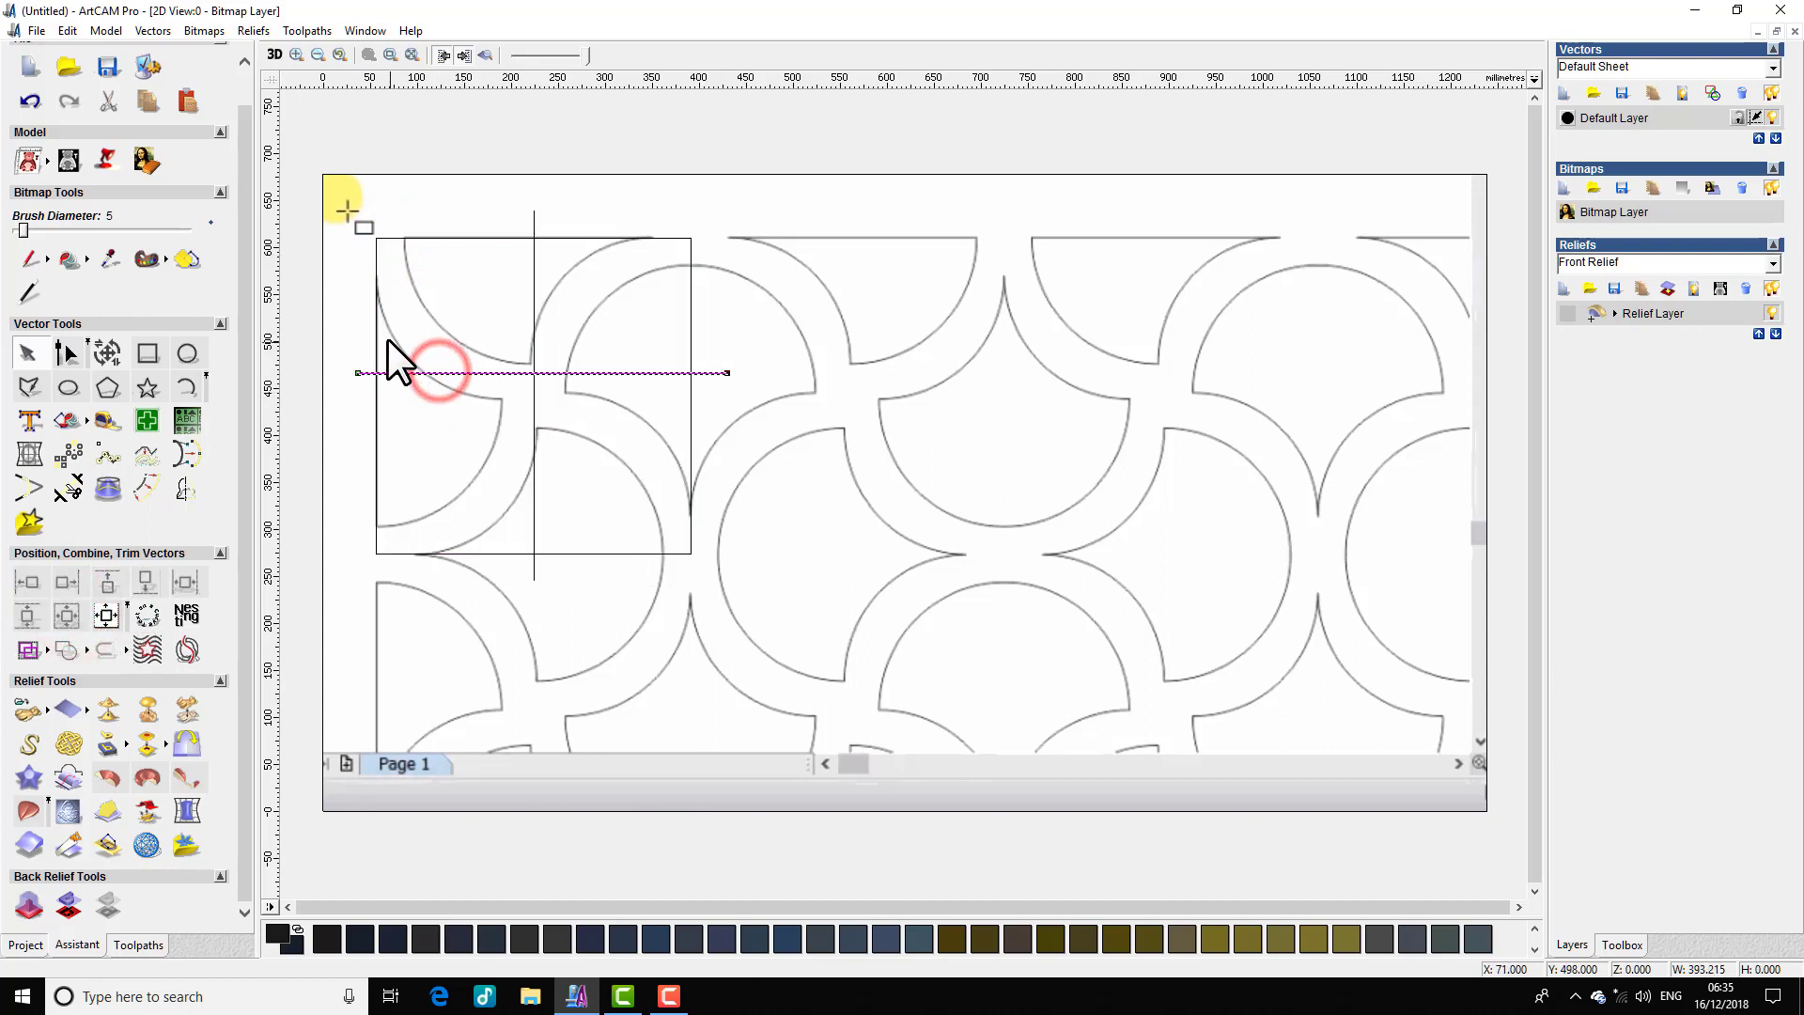
{"action": "left_click", "coordinate": [376, 255], "text": "shift"}
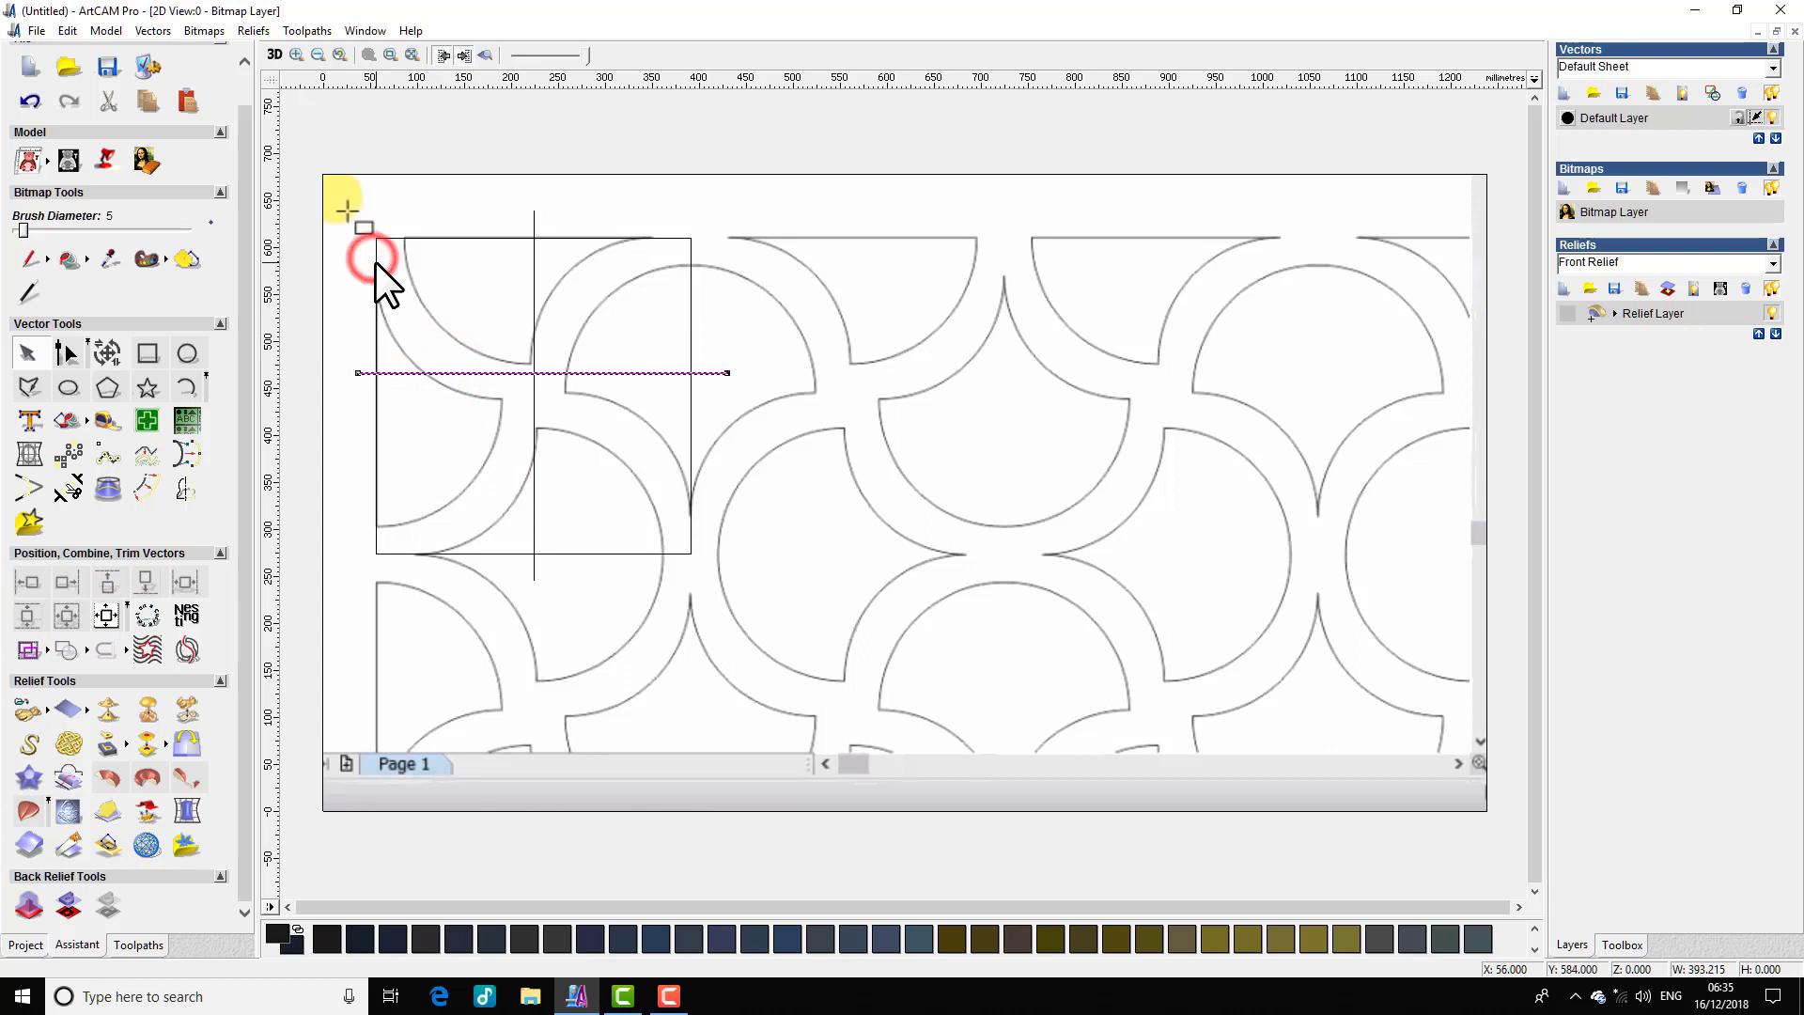
{"action": "left_click", "coordinate": [68, 616]}
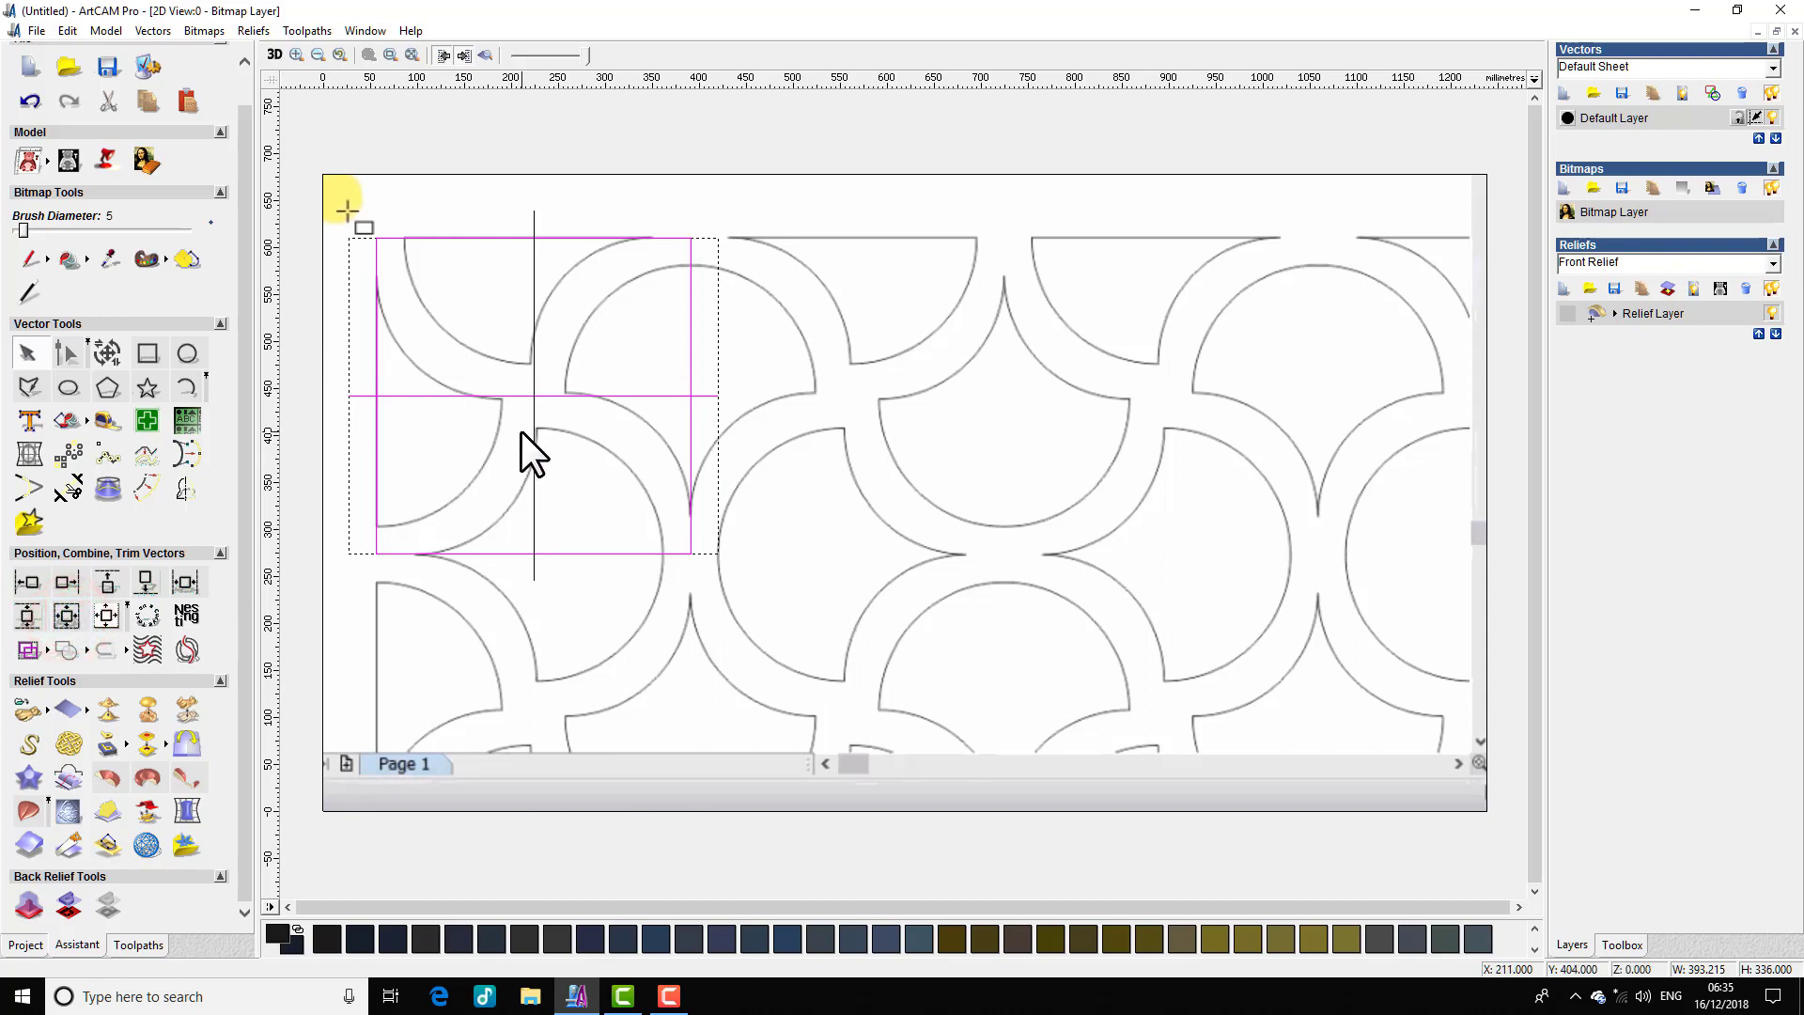
{"action": "left_click", "coordinate": [622, 344]}
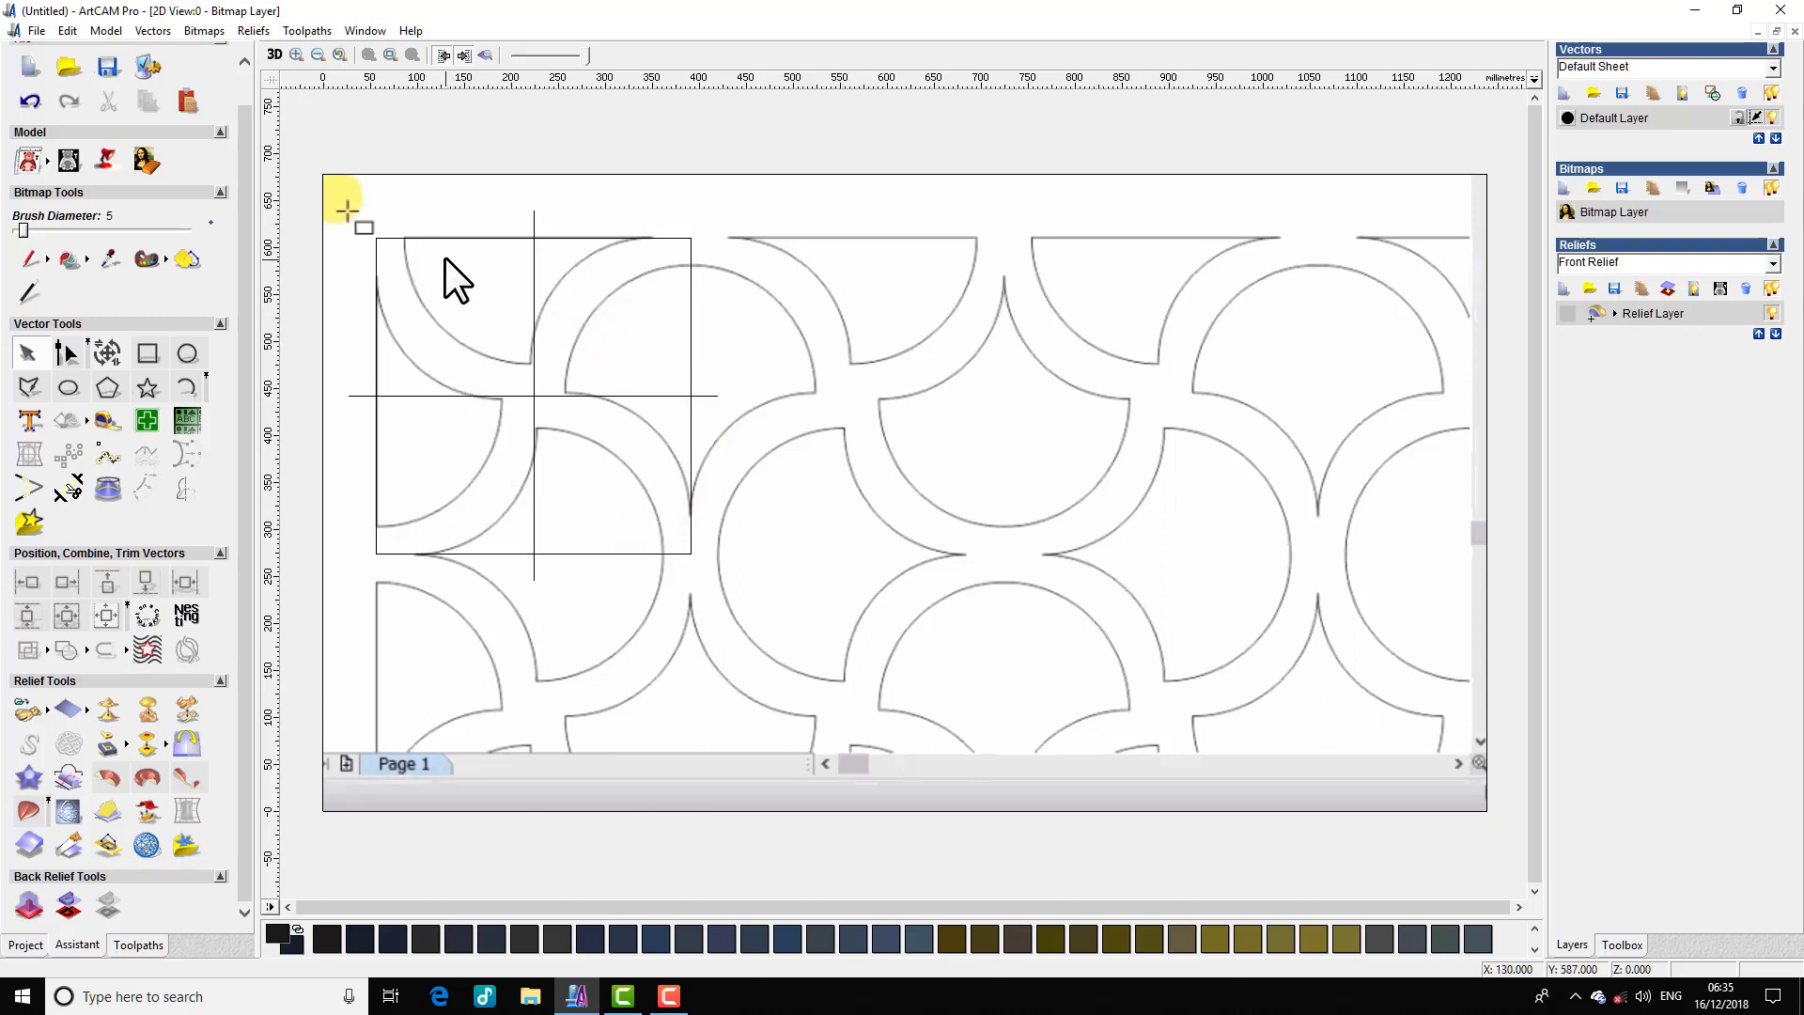
{"action": "scroll", "coordinate": [479, 234], "scroll_direction": "up", "scroll_amount": 2}
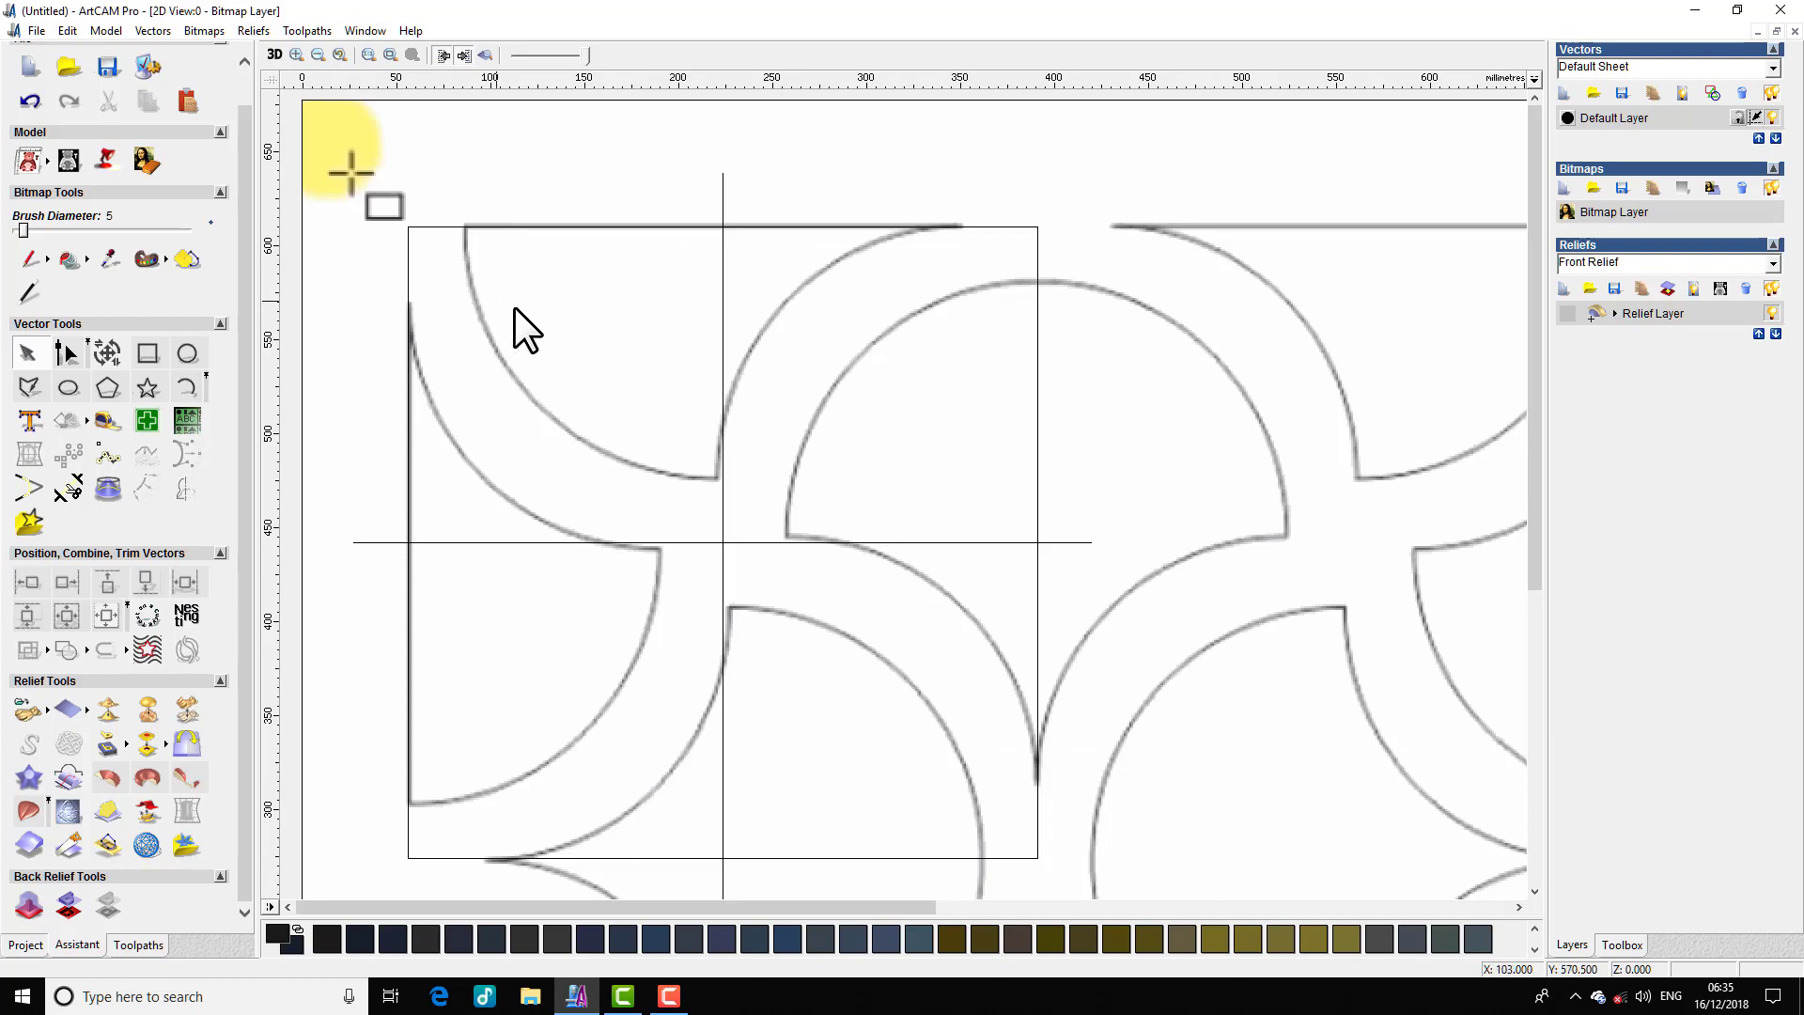
{"action": "scroll", "coordinate": [515, 306], "scroll_direction": "down", "scroll_amount": 2}
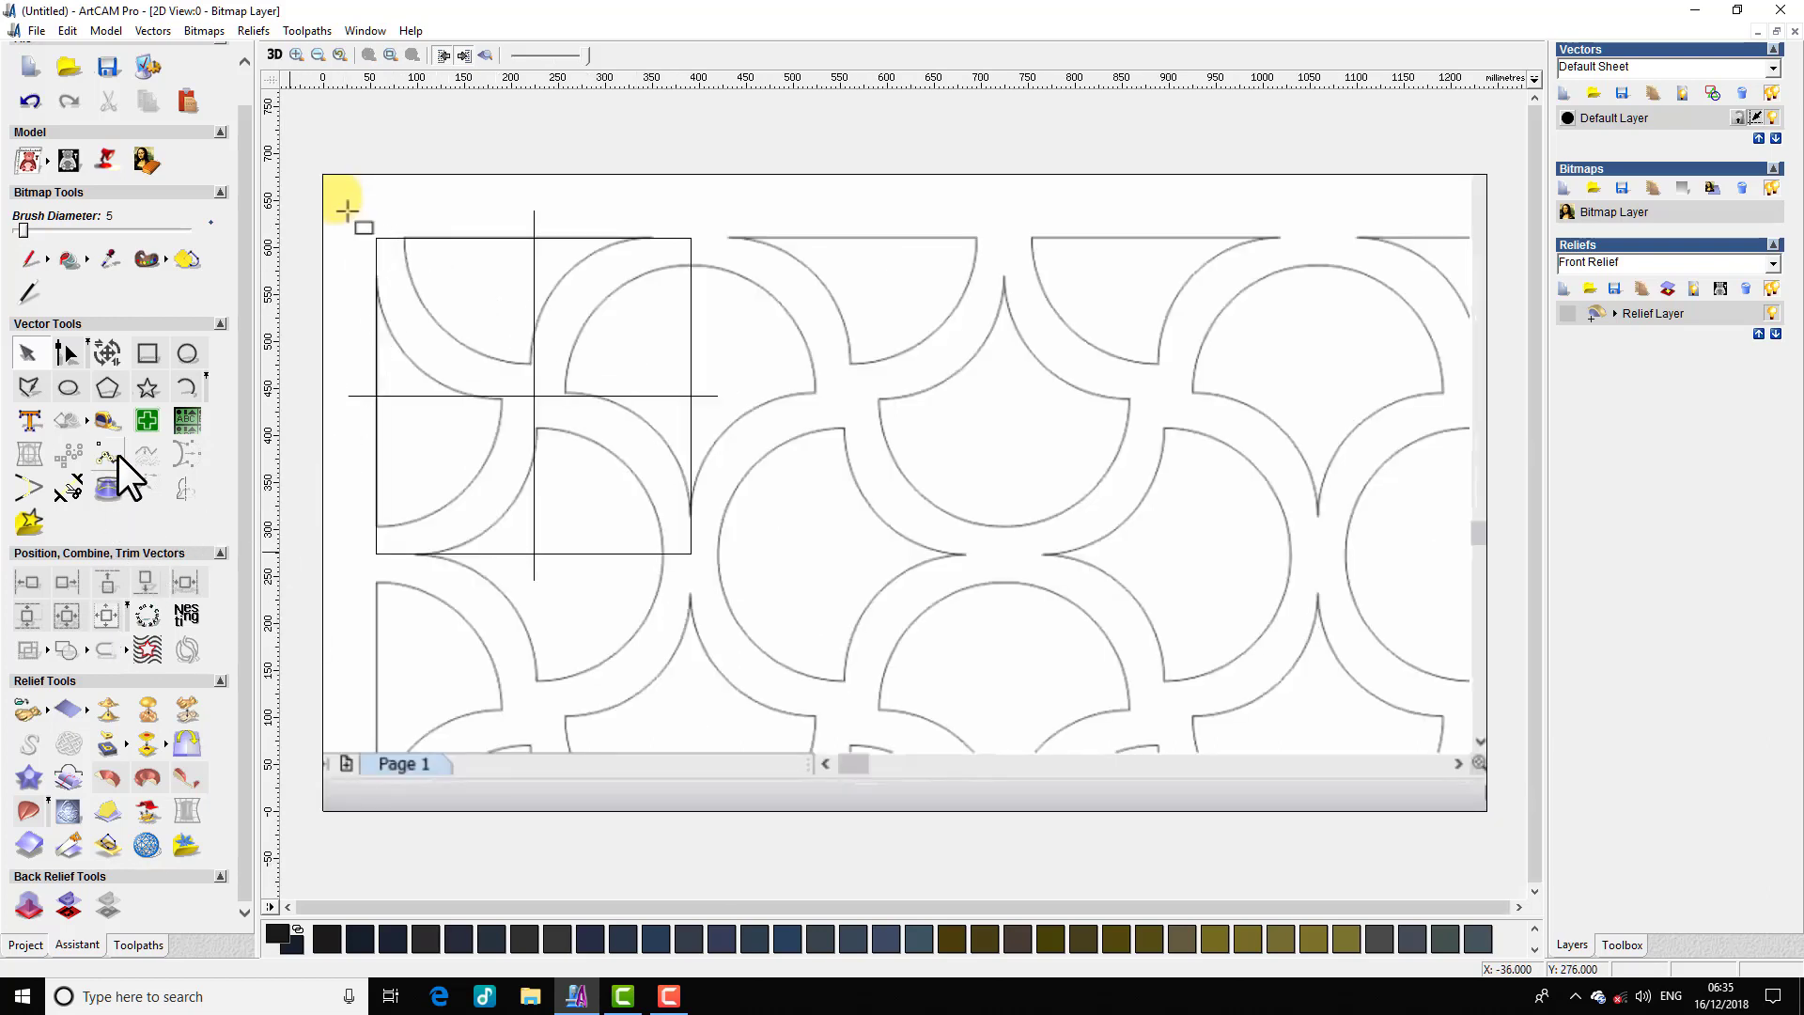
Step: Draw a stray line segment by mistake and delete it
{"action": "left_click", "coordinate": [29, 388]}
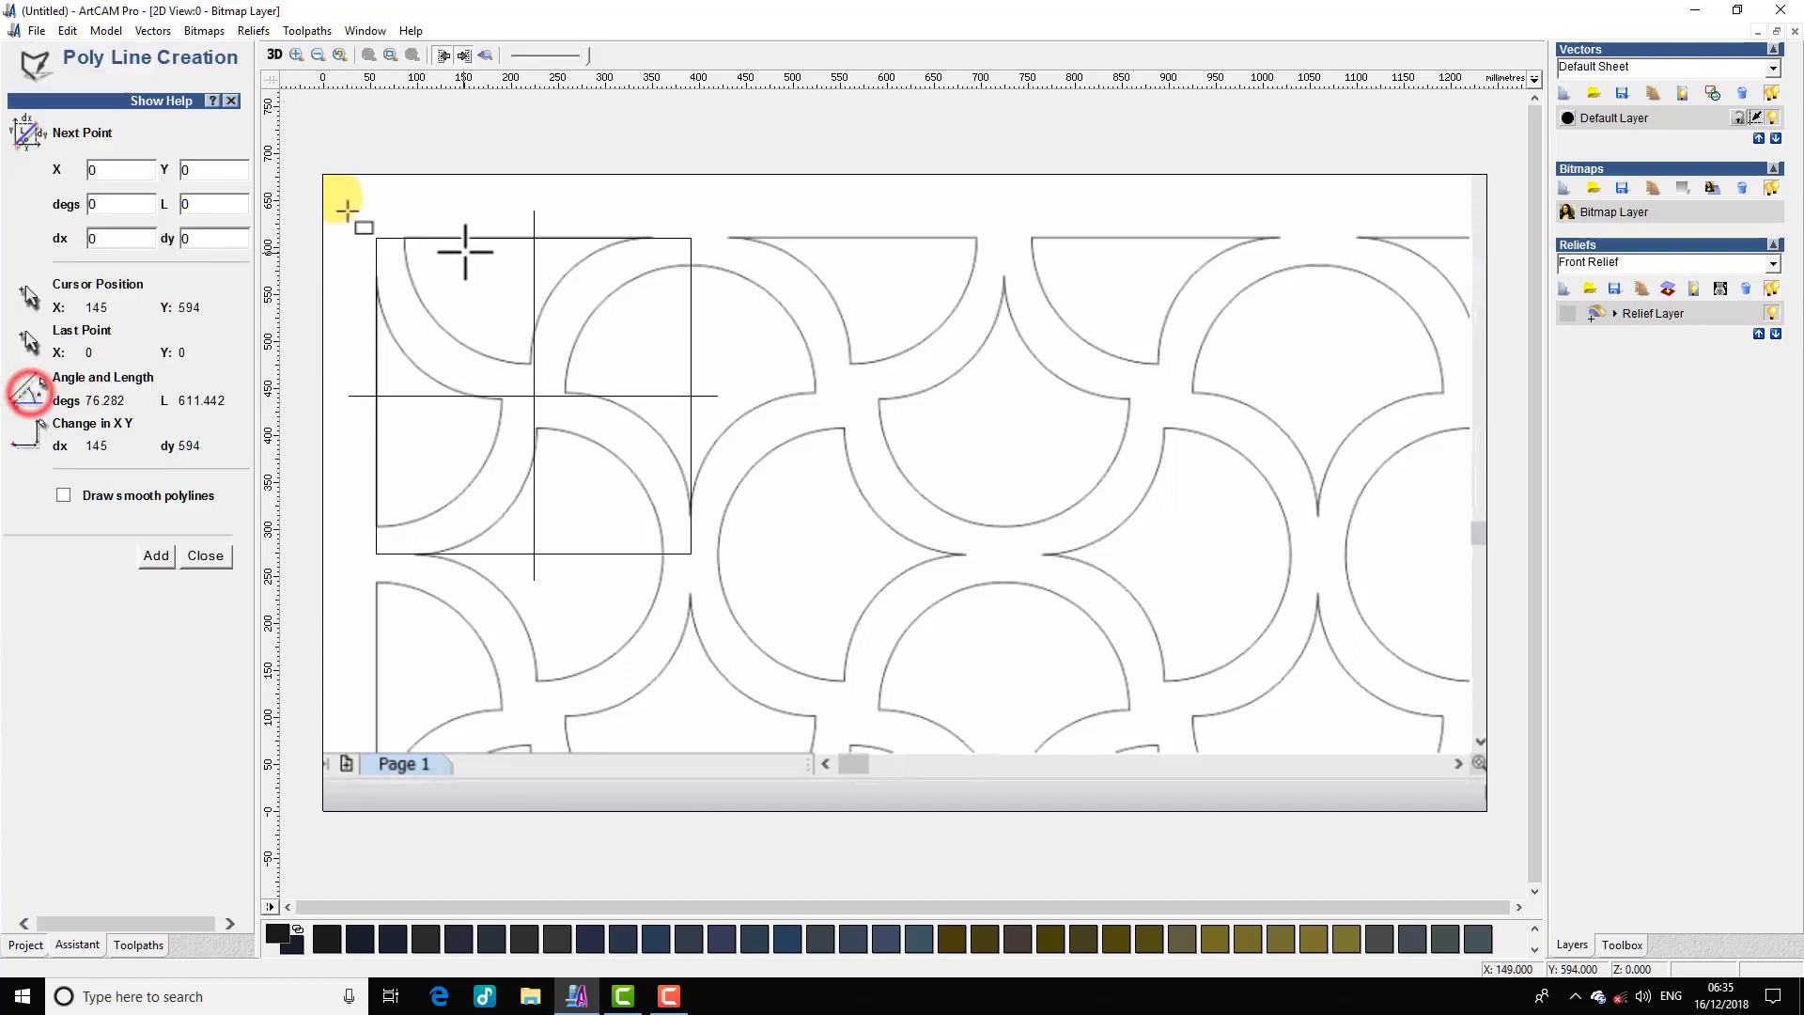
{"action": "left_click", "coordinate": [404, 239]}
{"action": "left_click", "coordinate": [482, 316]}
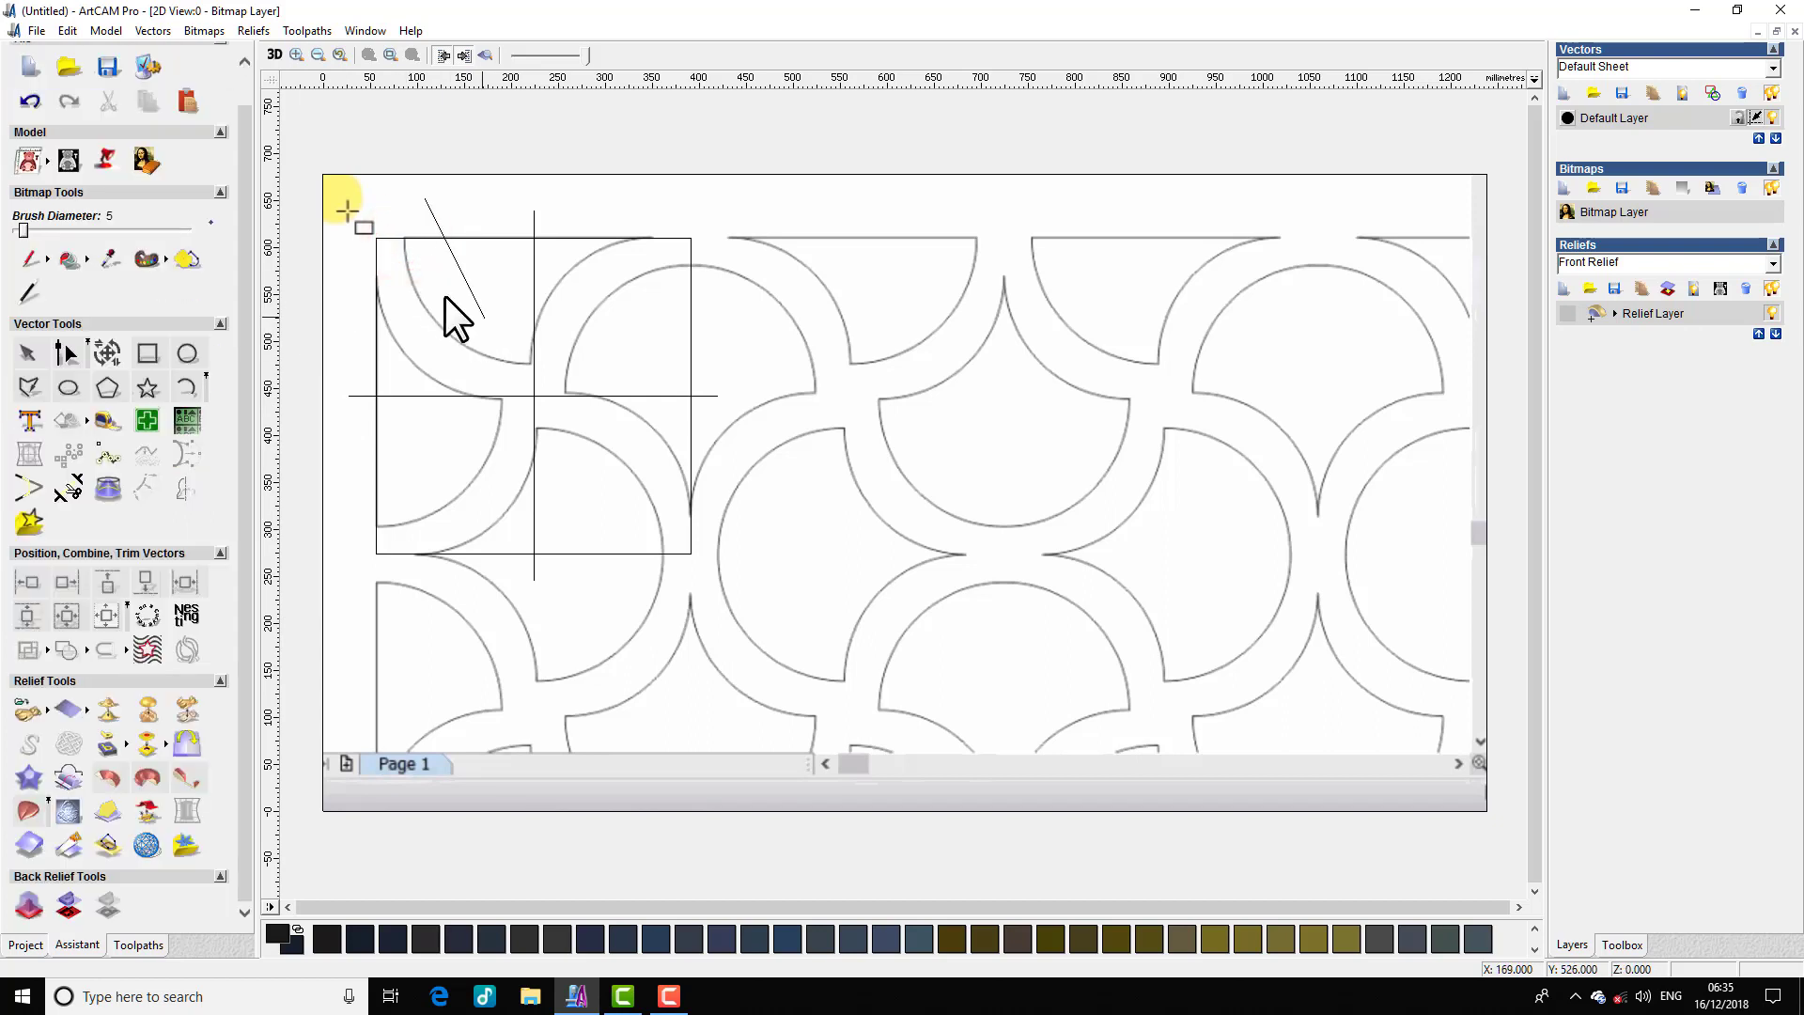
{"action": "key", "text": "Escape"}
{"action": "left_click", "coordinate": [461, 263]}
{"action": "key", "text": "Delete"}
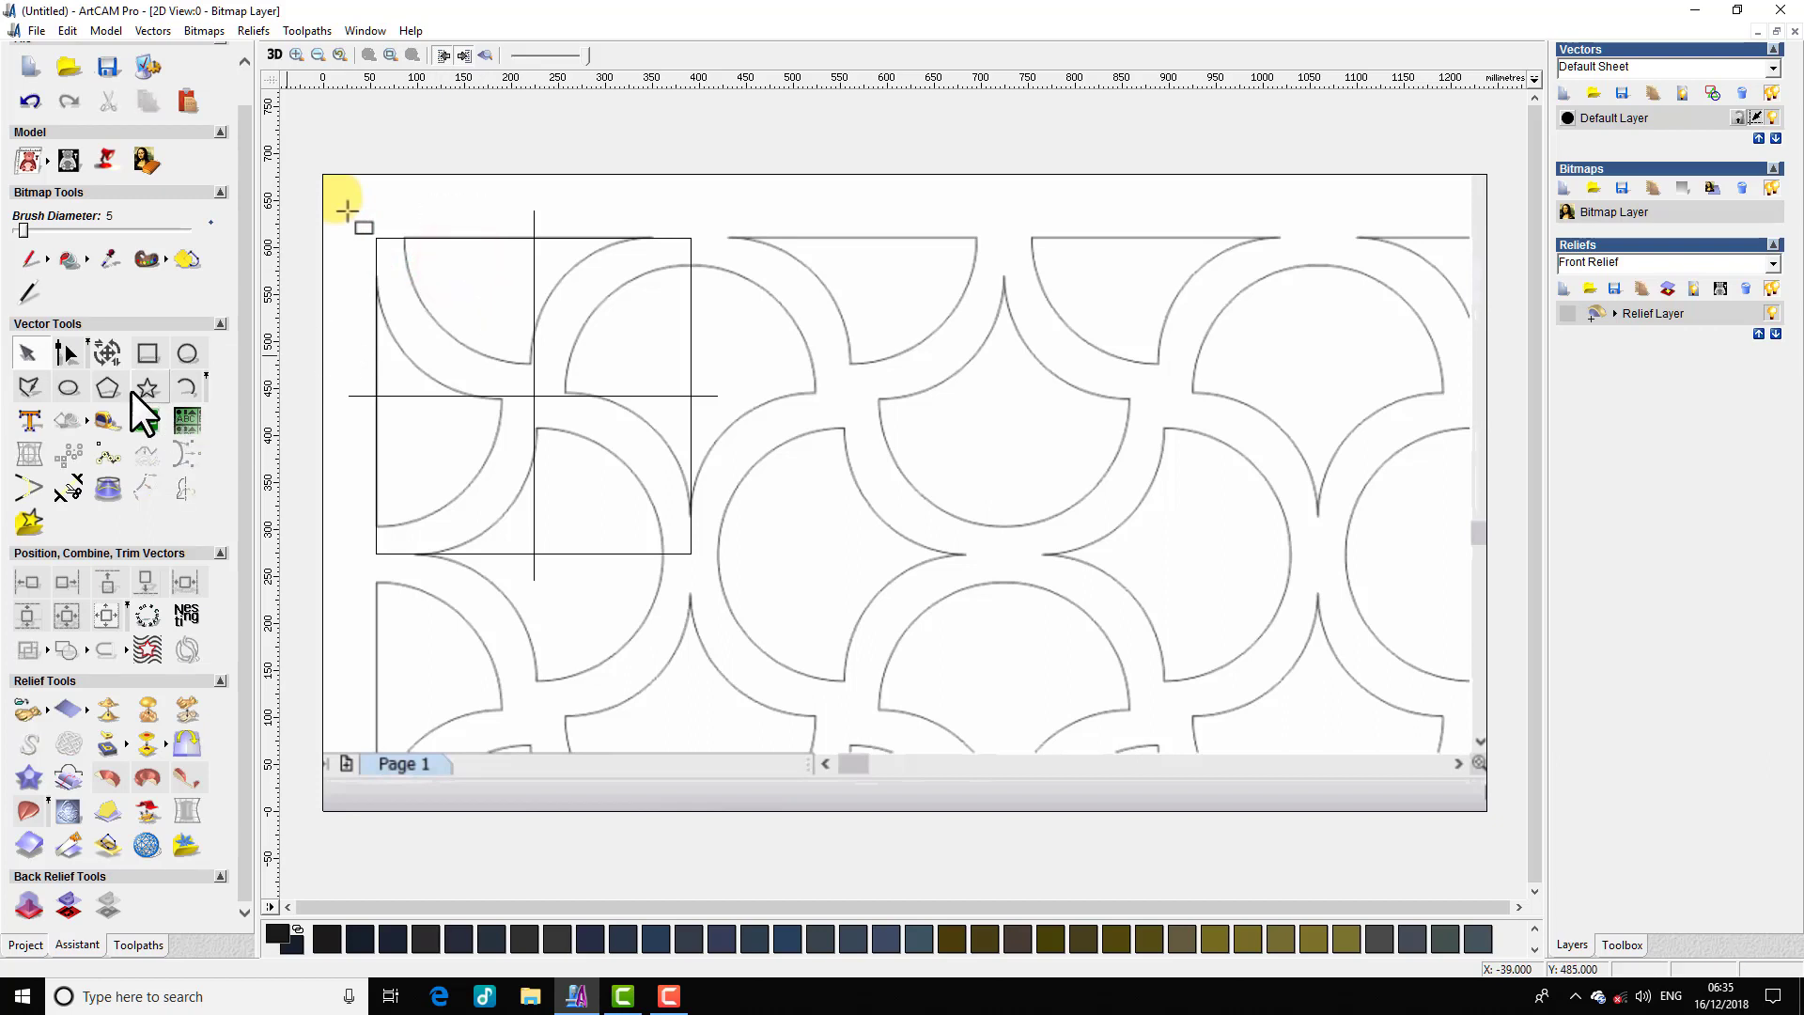
Step: Draw a V polyline from the square's top-left corner to its centre and top edge, curving its left span
{"action": "left_click", "coordinate": [22, 387]}
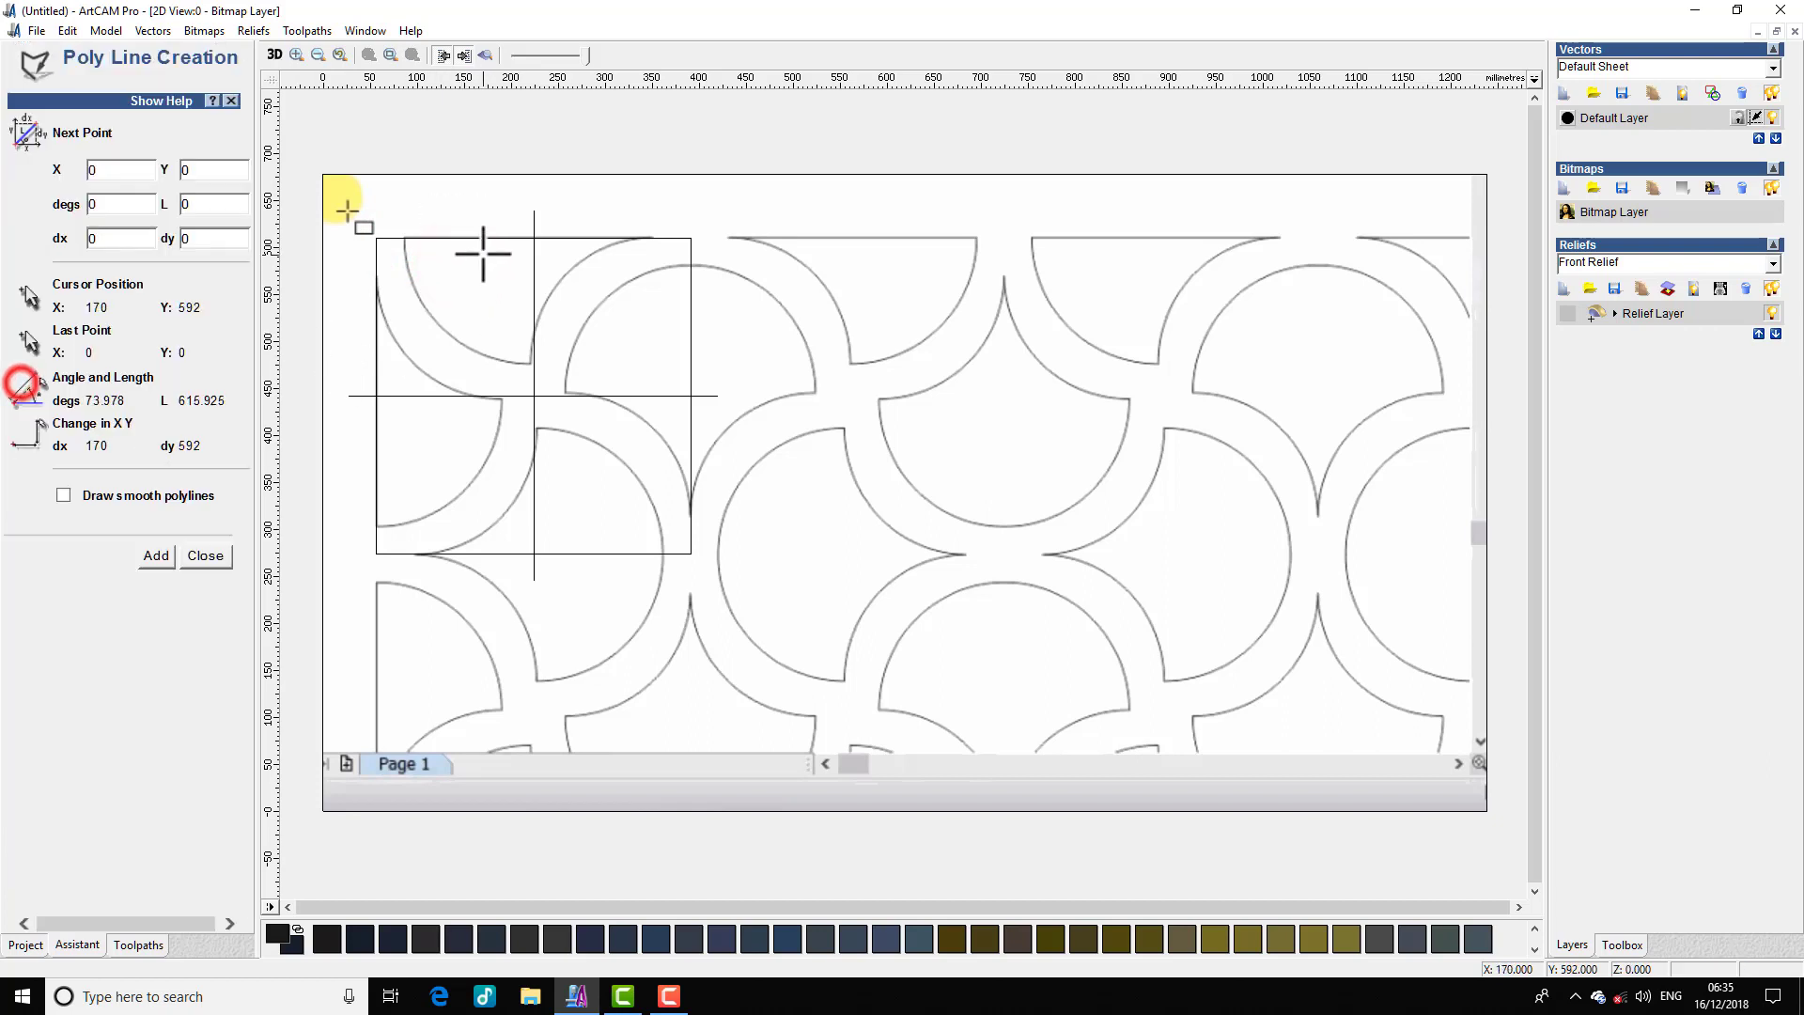
{"action": "left_click", "coordinate": [404, 239]}
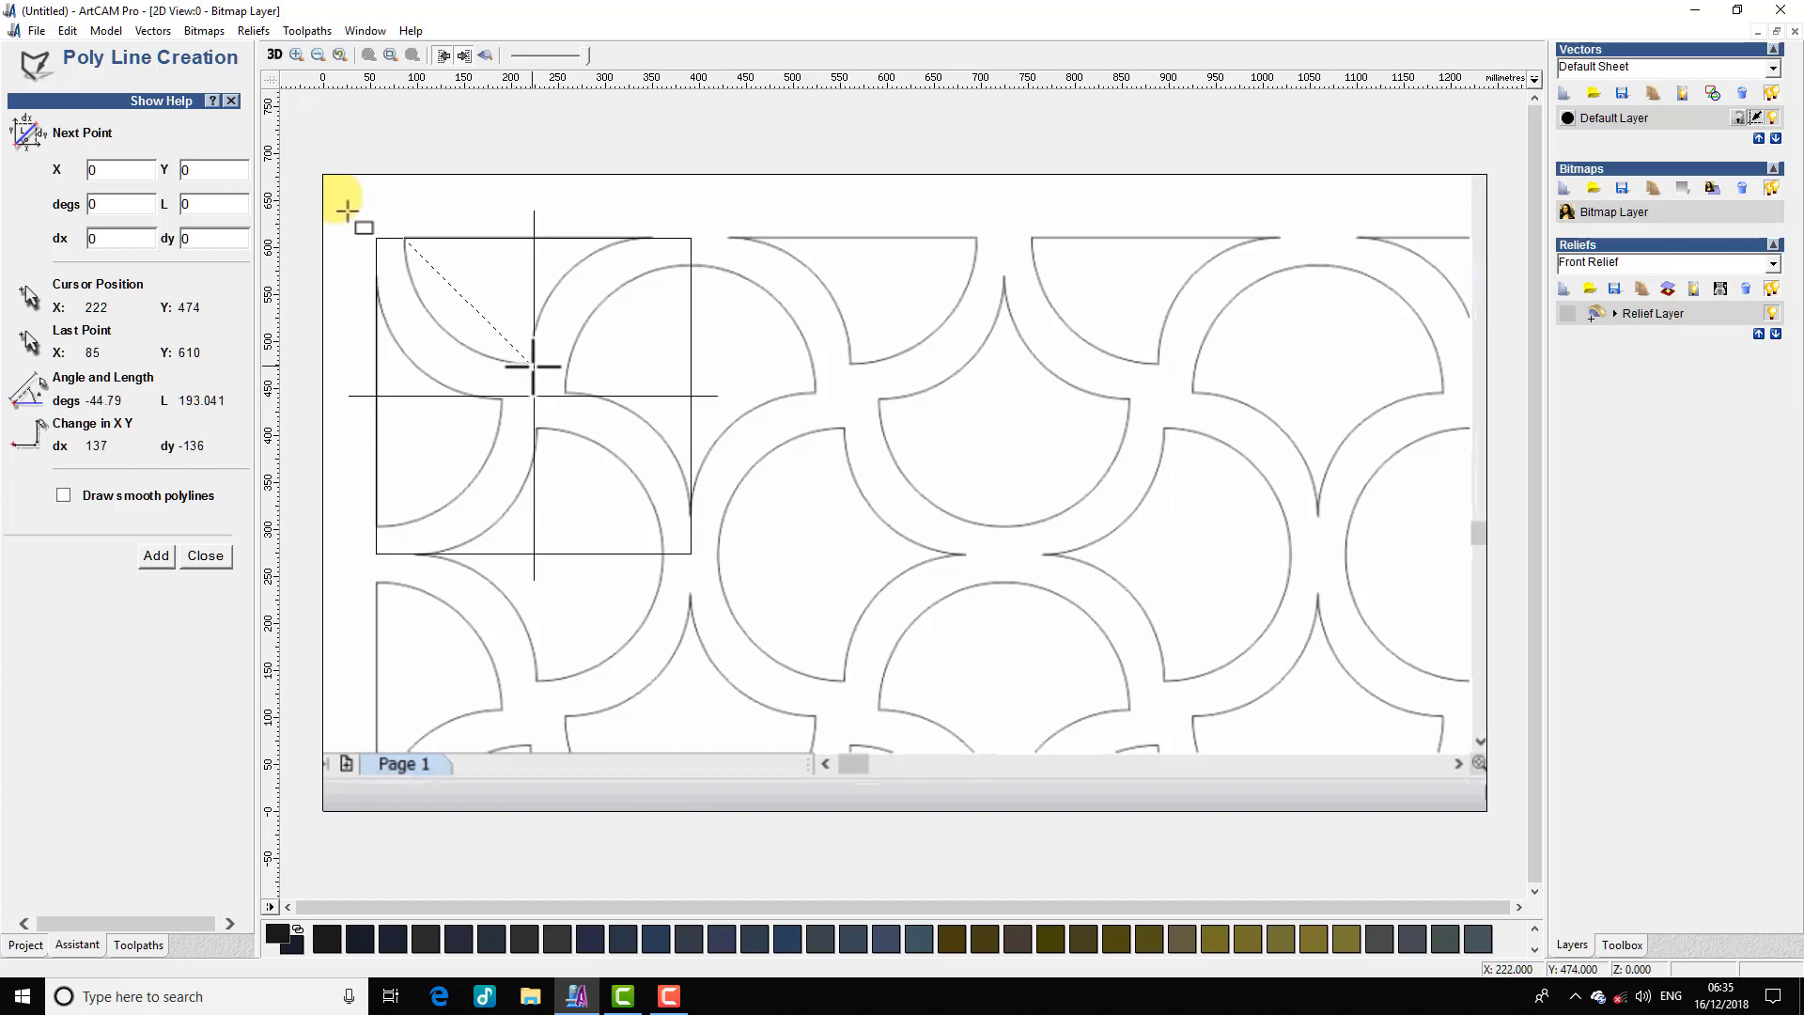
{"action": "left_click", "coordinate": [533, 365]}
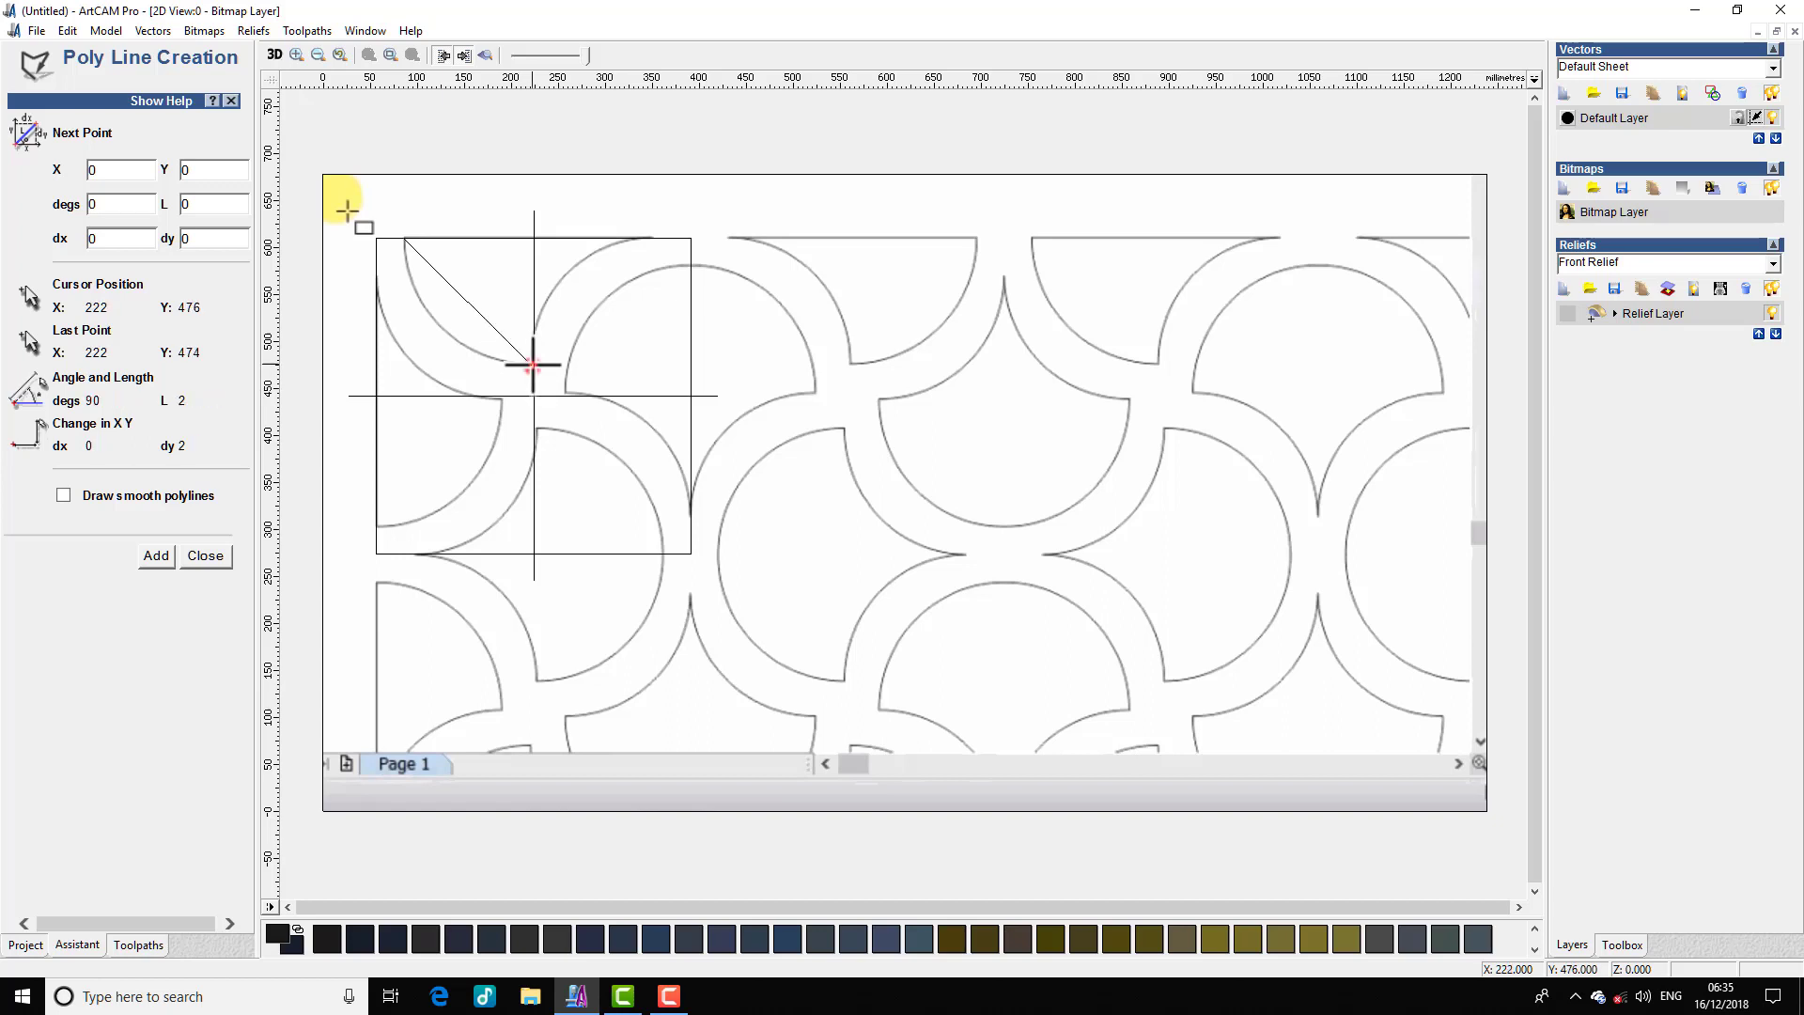
{"action": "left_click", "coordinate": [653, 234]}
{"action": "right_click", "coordinate": [653, 235]}
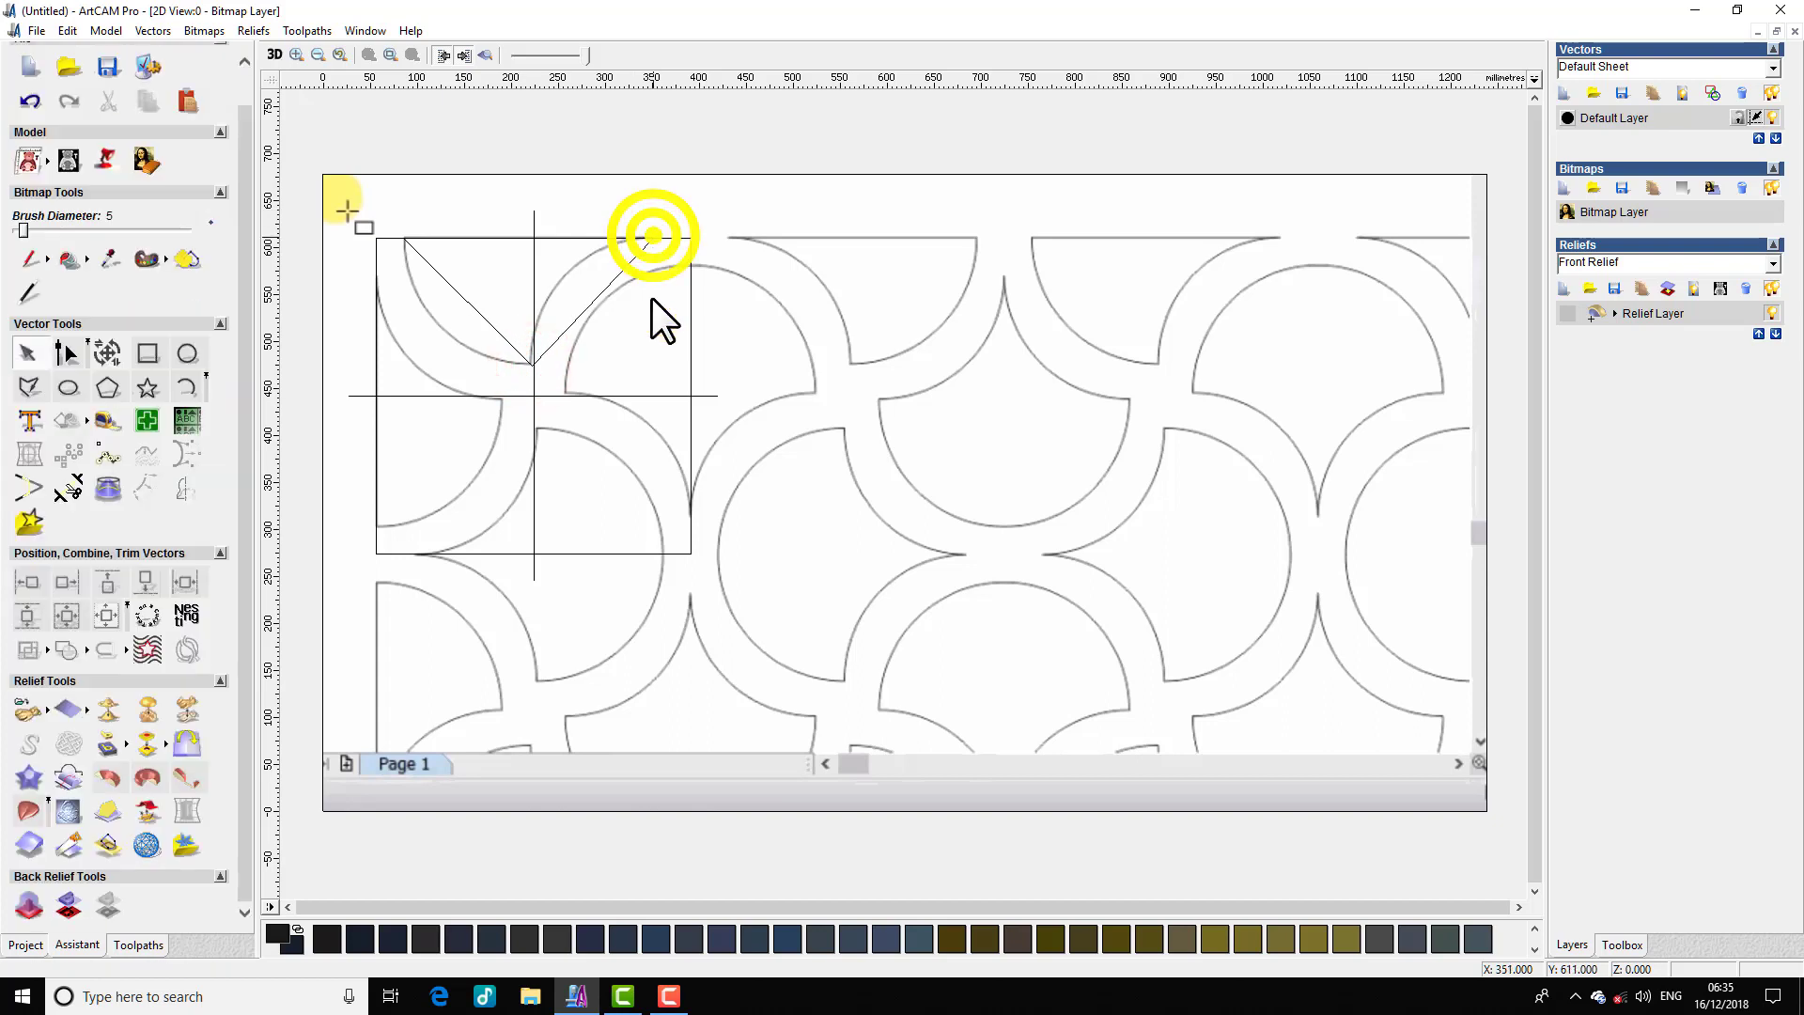
{"action": "left_click", "coordinate": [489, 319]}
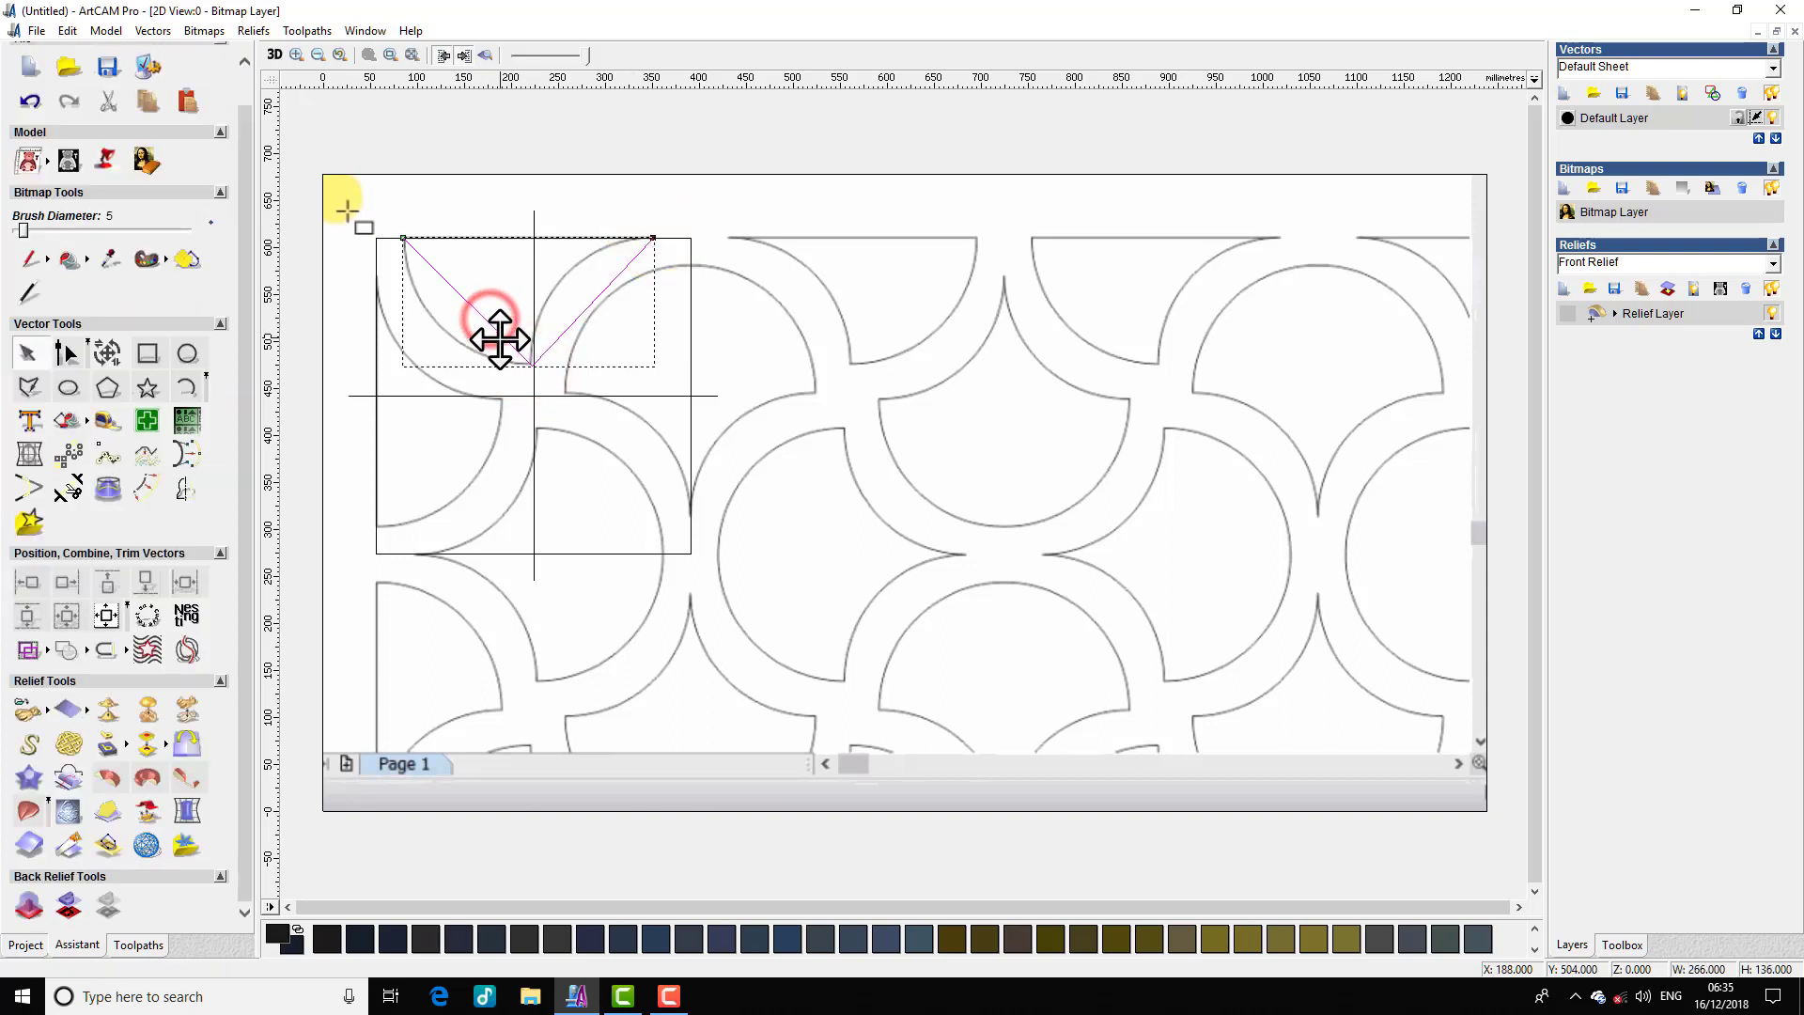
{"action": "key", "text": "n"}
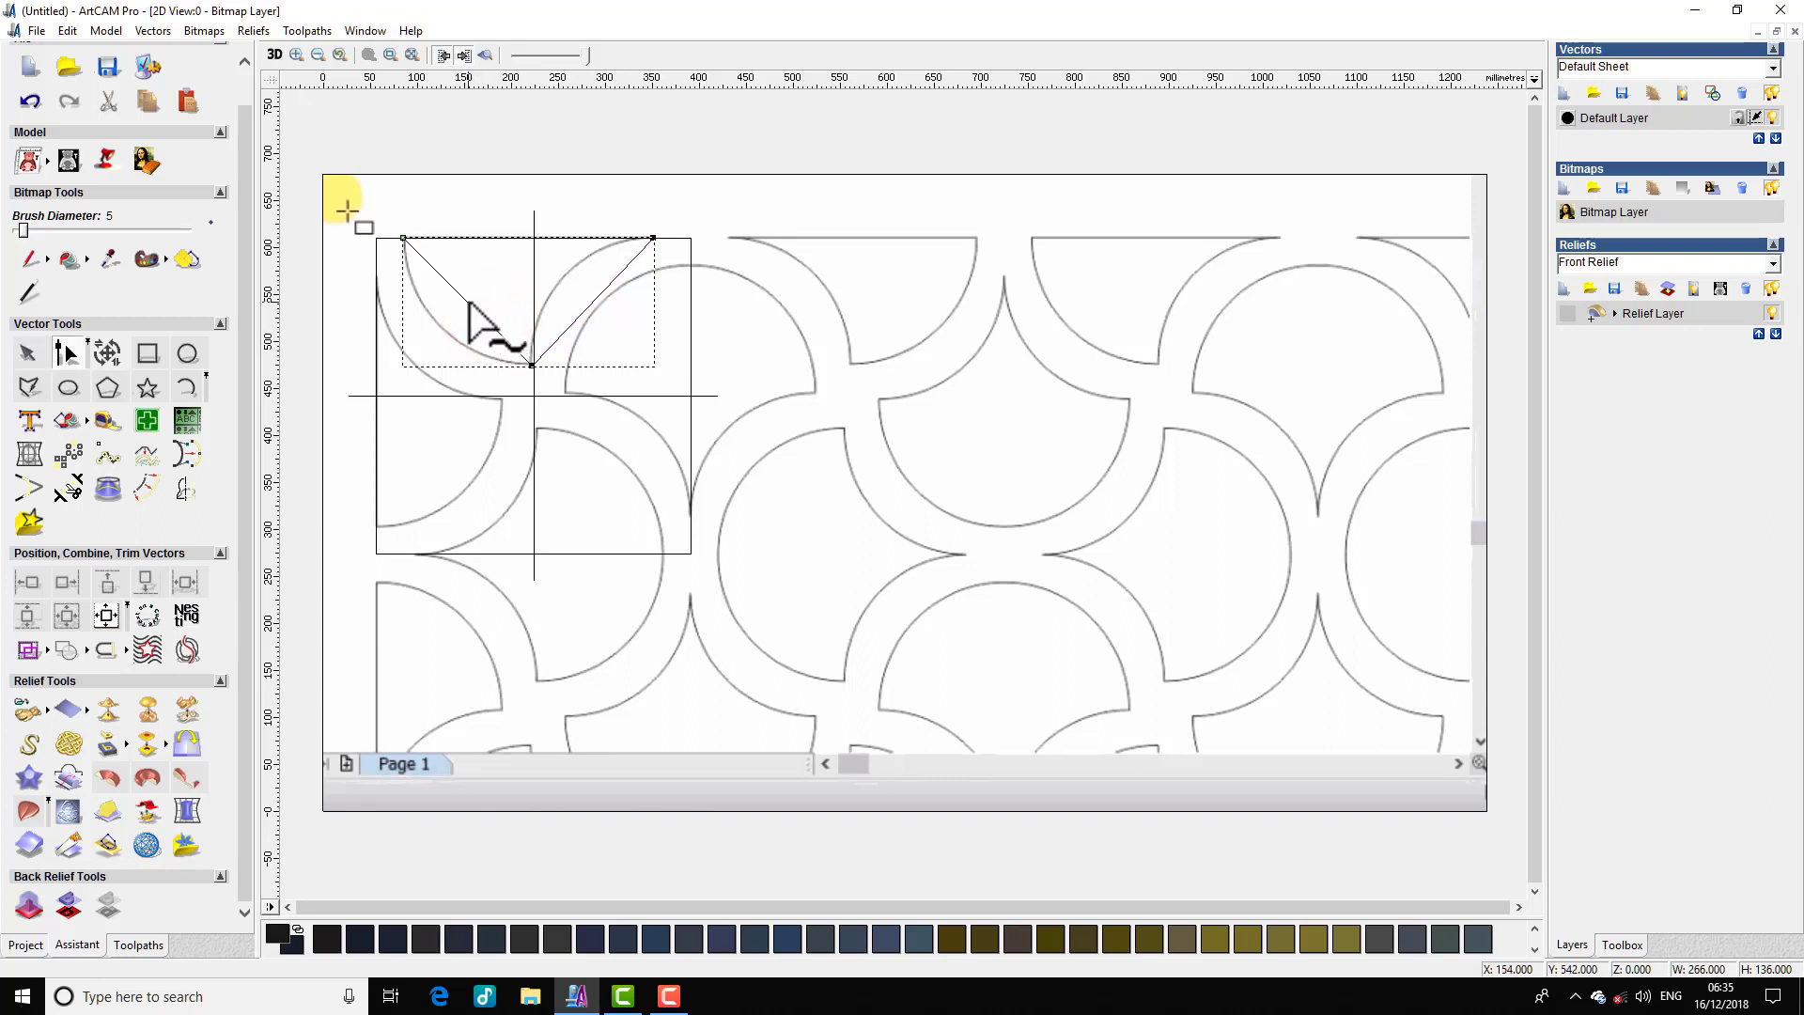
{"action": "left_click_drag", "start_coordinate": [470, 319], "coordinate": [404, 367]}
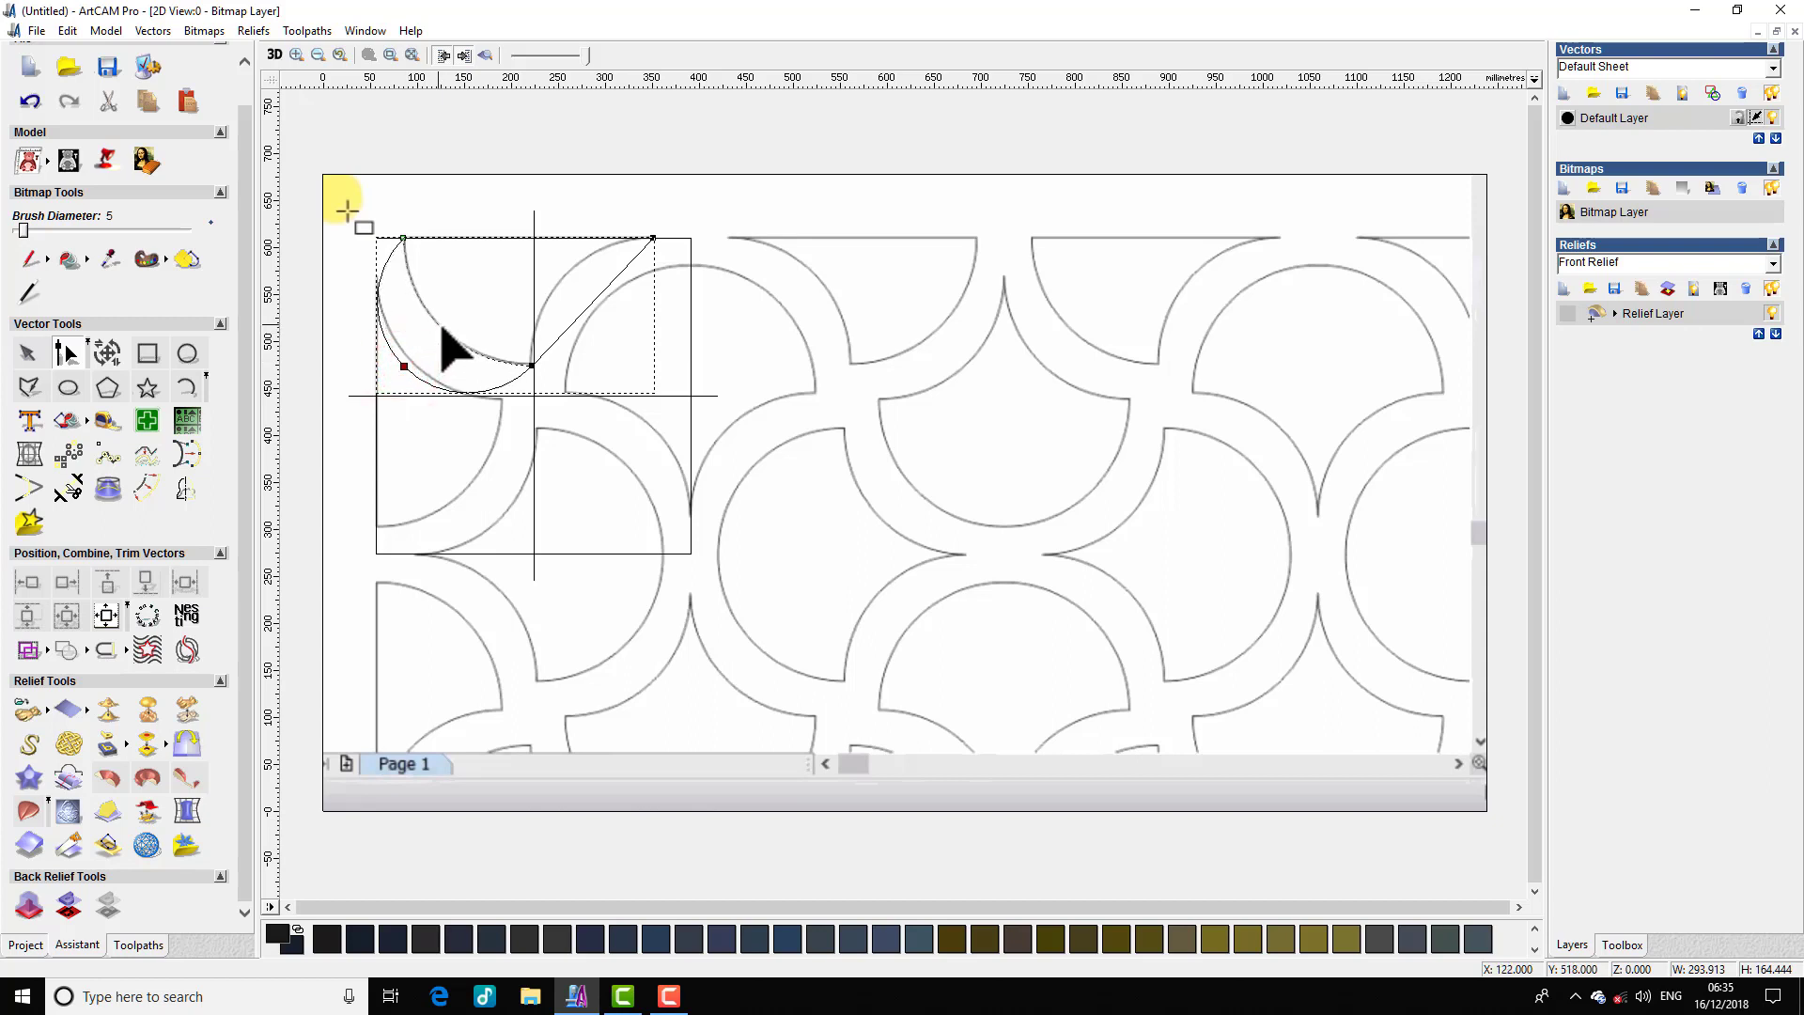
Step: Add a node on the left curve and convert the right span into an arc following the scallop
{"action": "scroll", "coordinate": [507, 362], "scroll_direction": "up", "scroll_amount": 1}
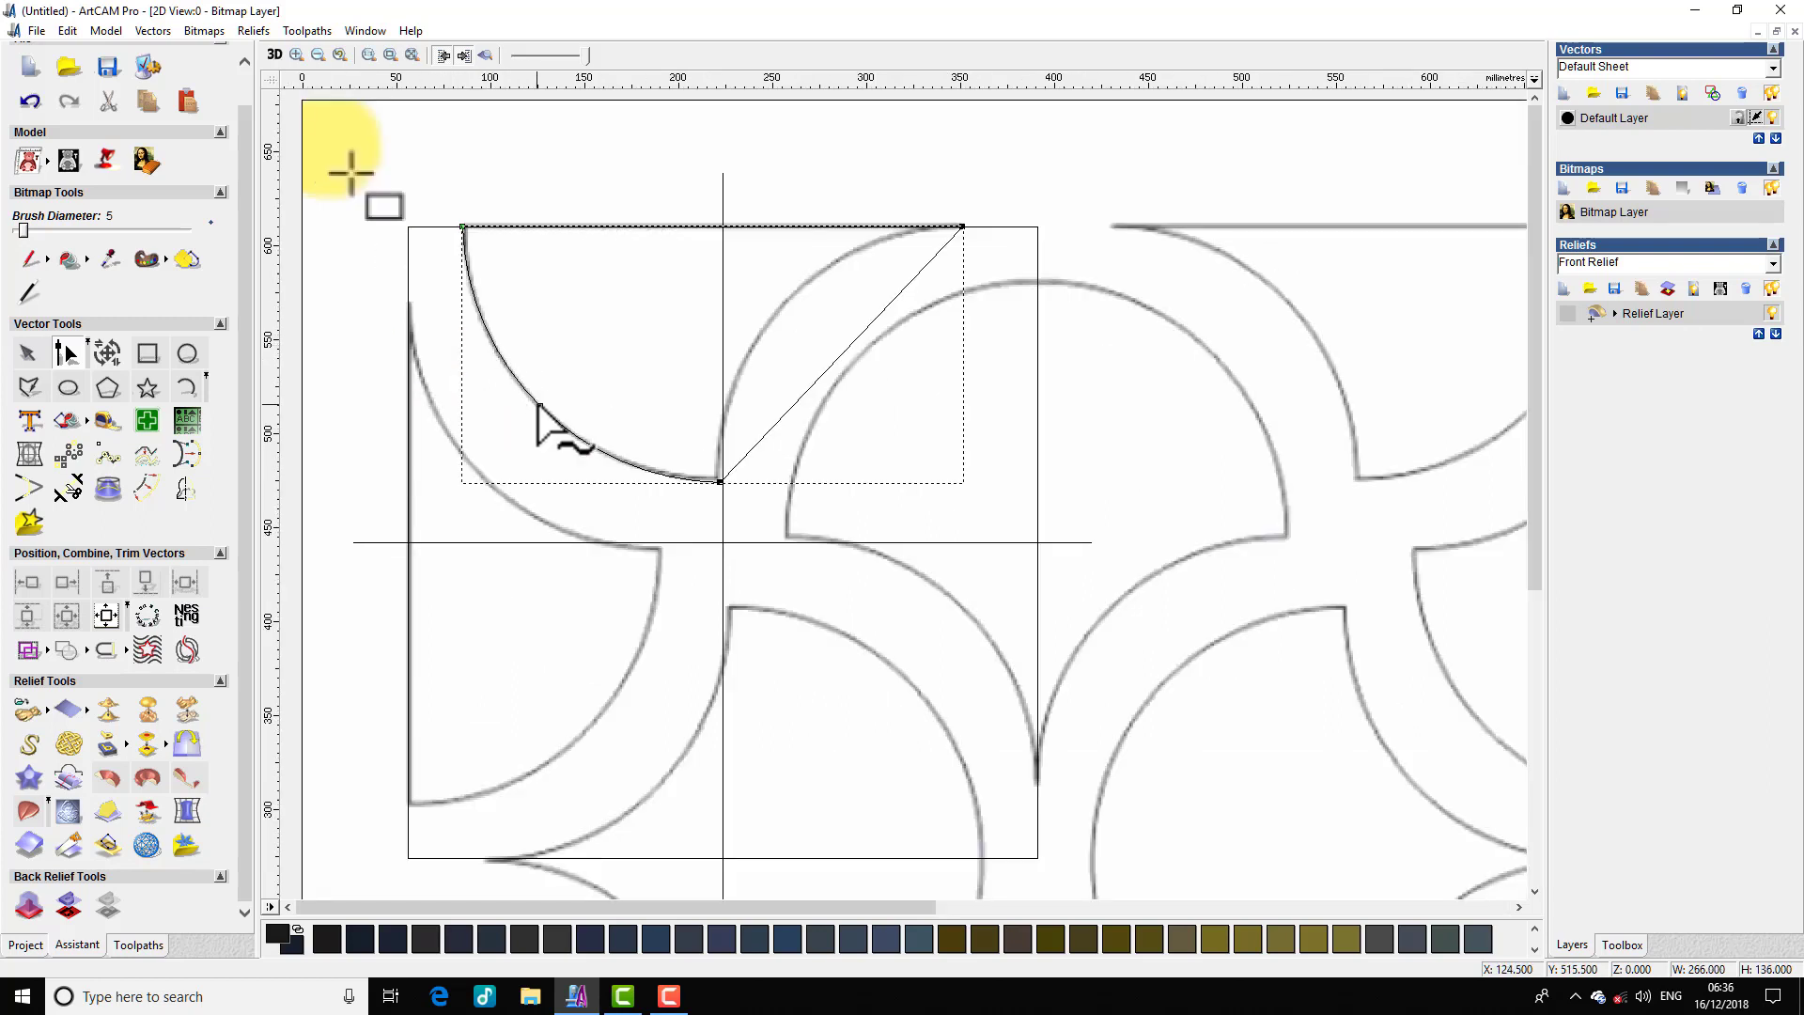
{"action": "left_click", "coordinate": [539, 406]}
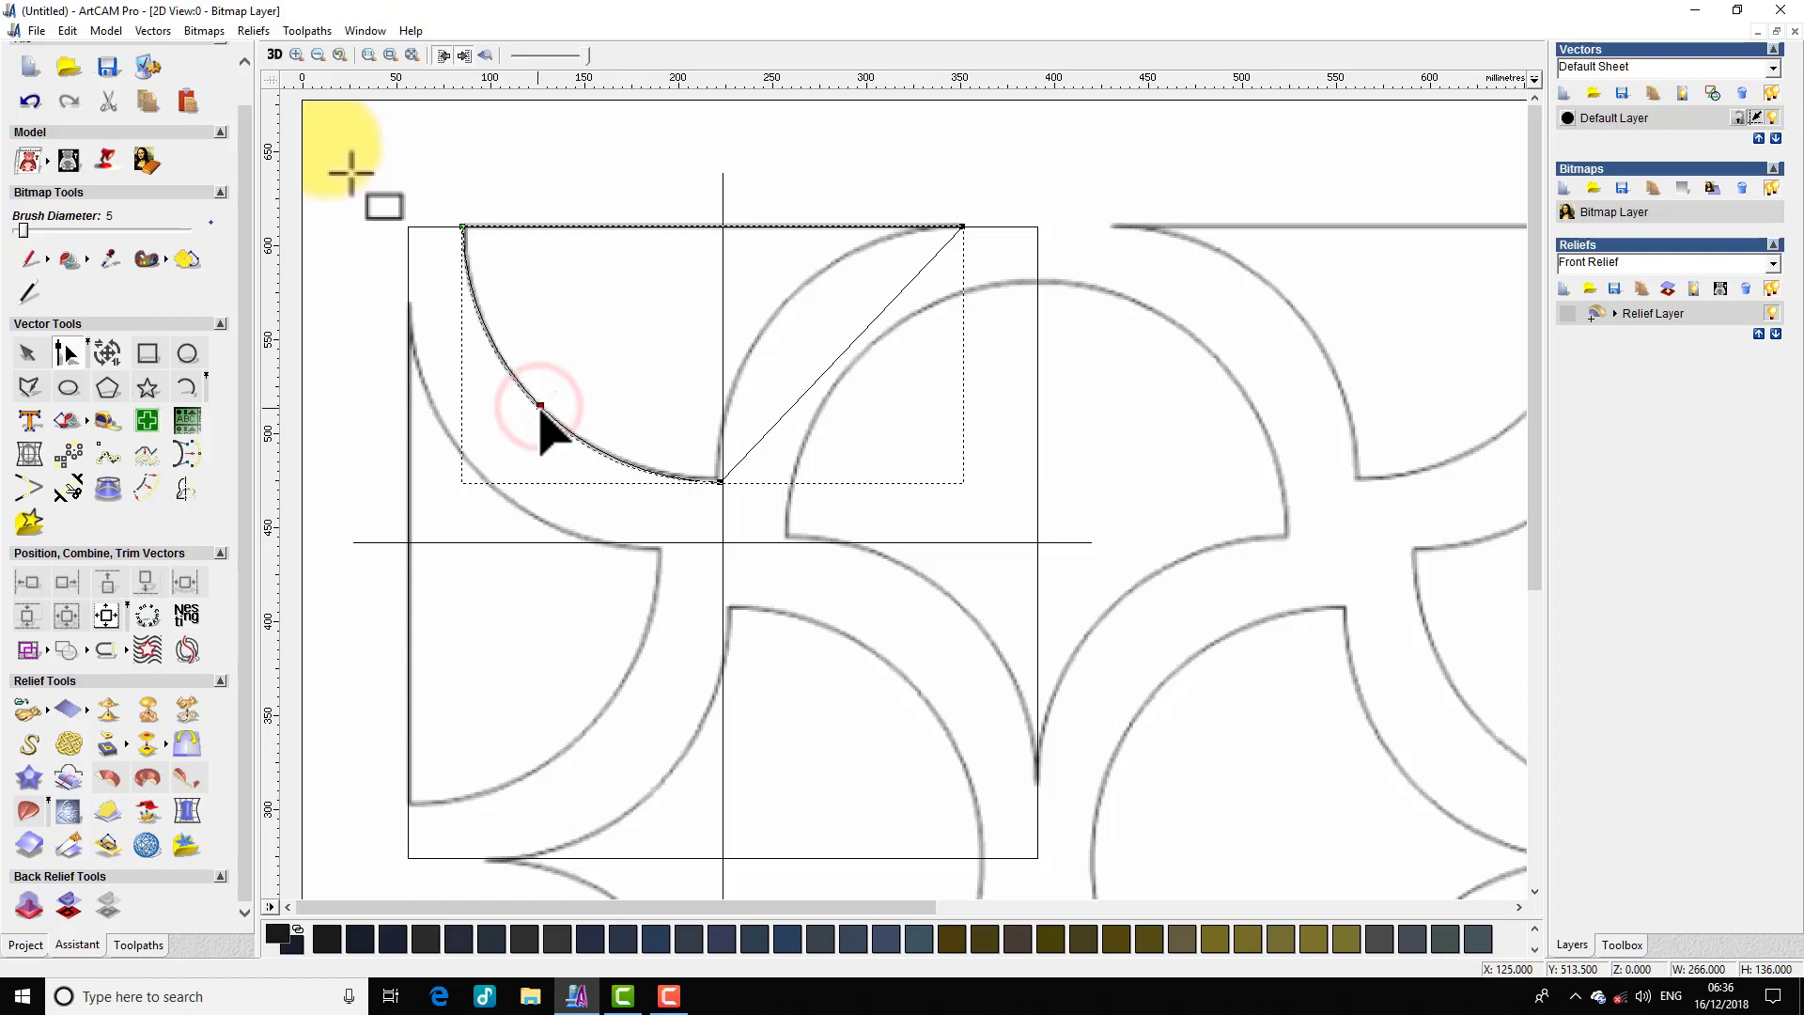
{"action": "left_click", "coordinate": [590, 376]}
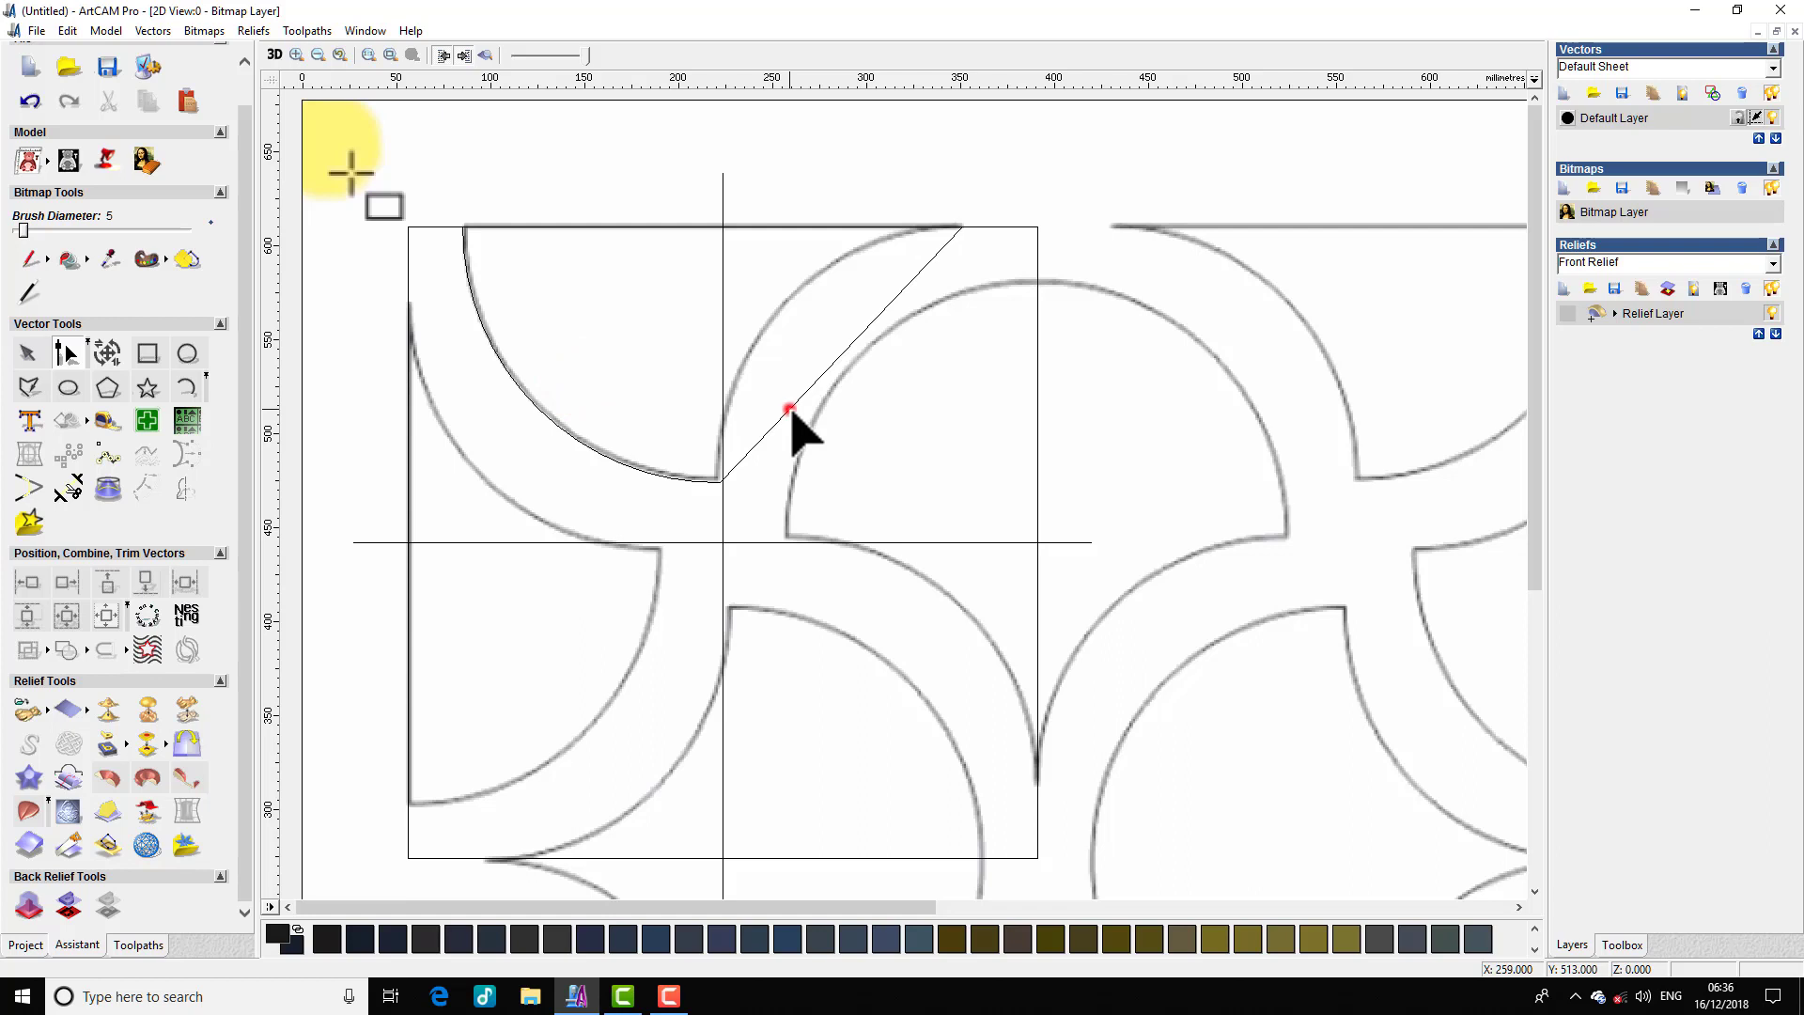
{"action": "left_click", "coordinate": [787, 409]}
{"action": "key", "text": "a"}
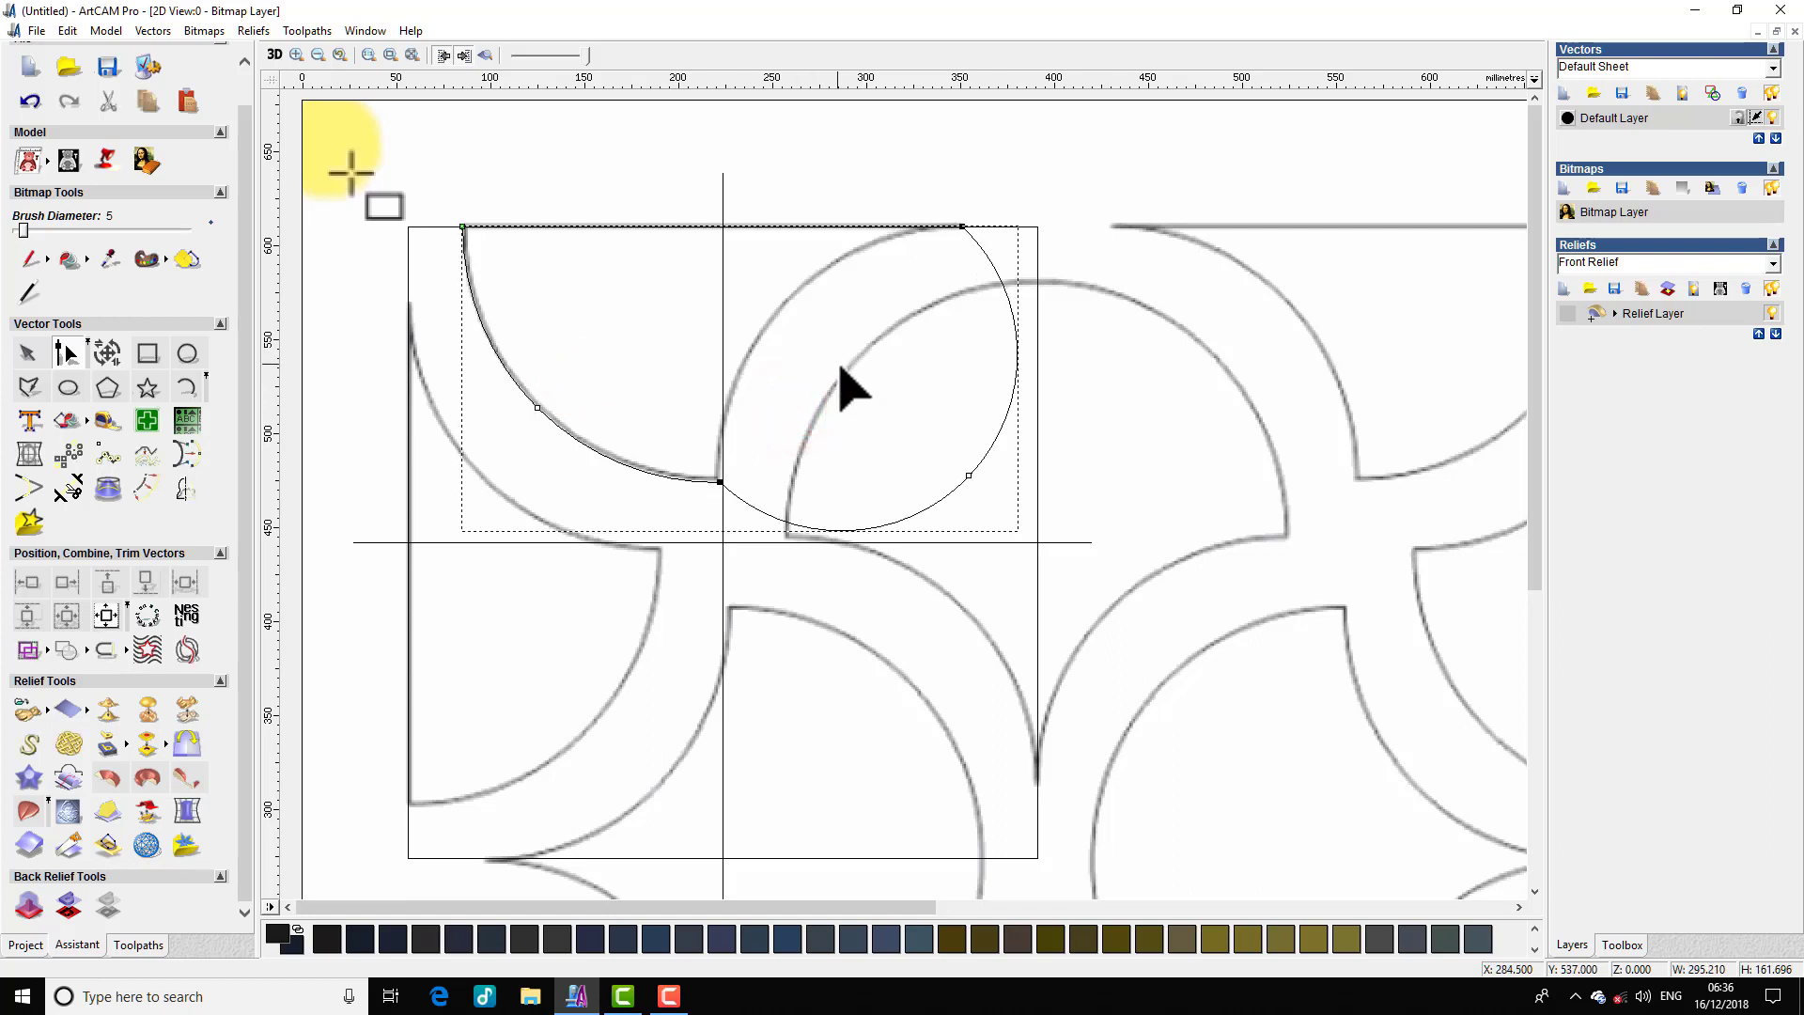
{"action": "left_click_drag", "start_coordinate": [969, 477], "coordinate": [789, 303]}
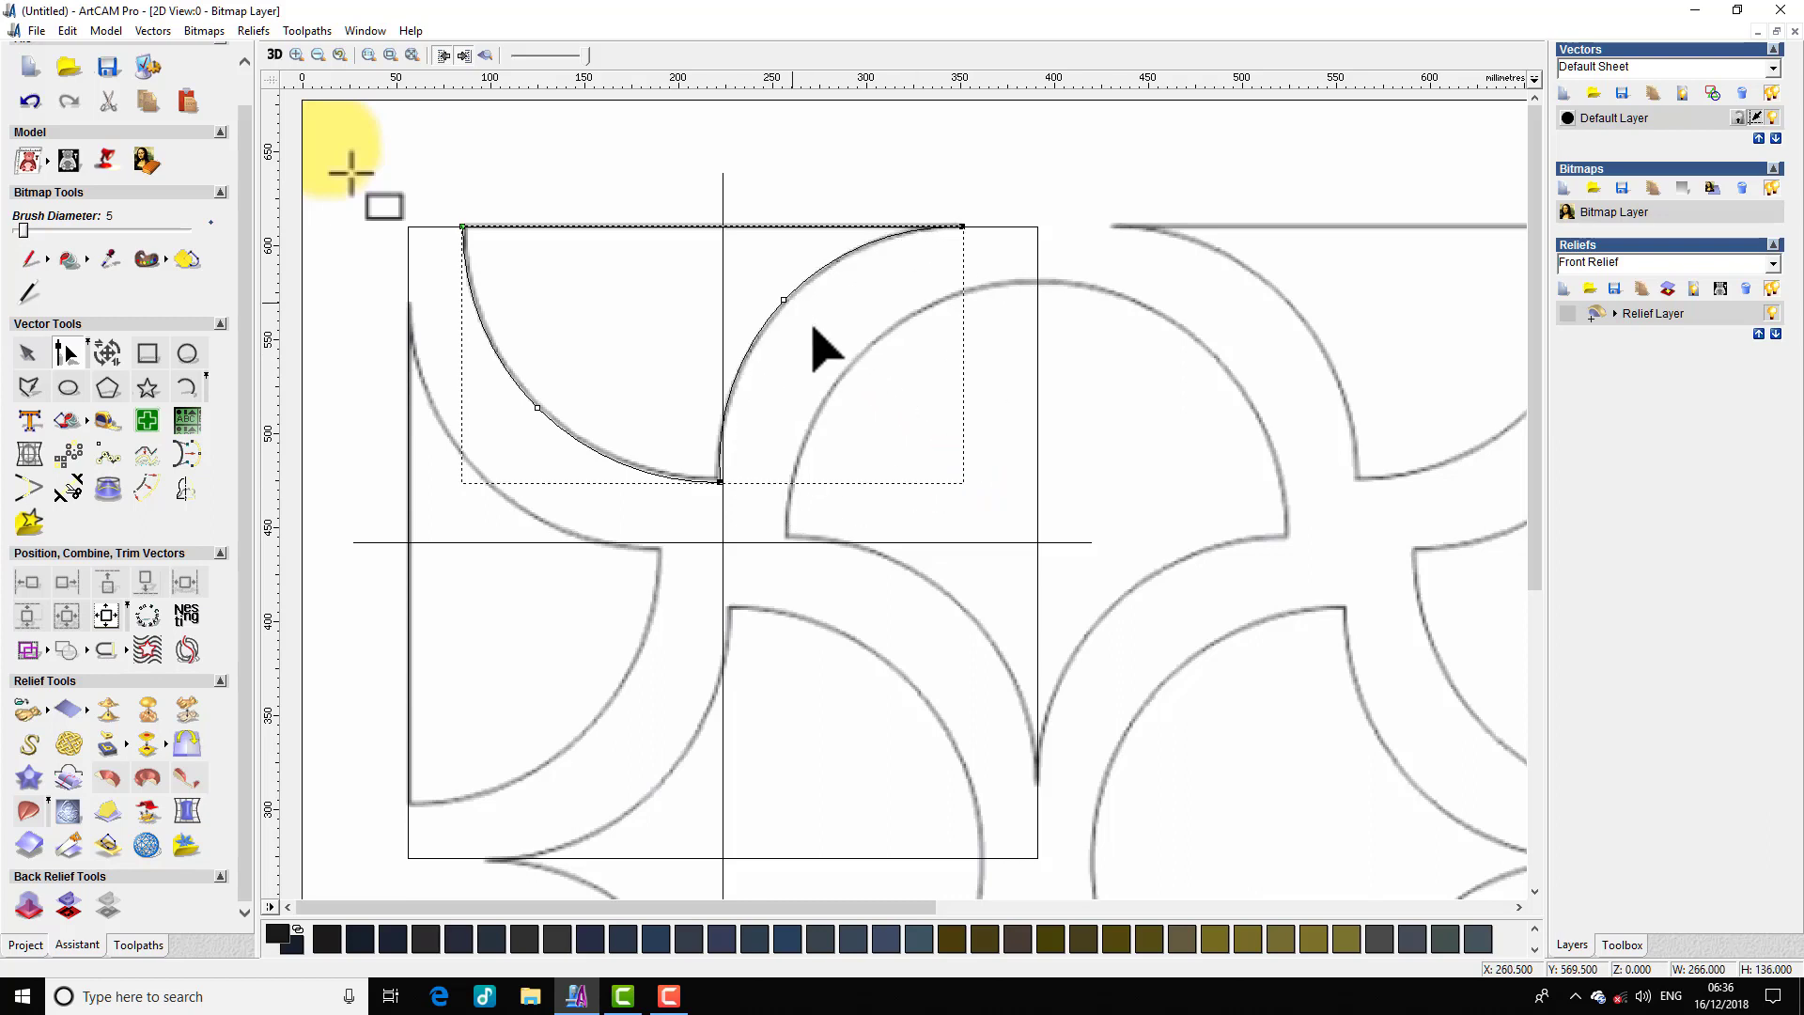
Step: Add a node along the right arc and reselect the finished two-arc shape
{"action": "scroll", "coordinate": [808, 376], "scroll_direction": "up", "scroll_amount": 2}
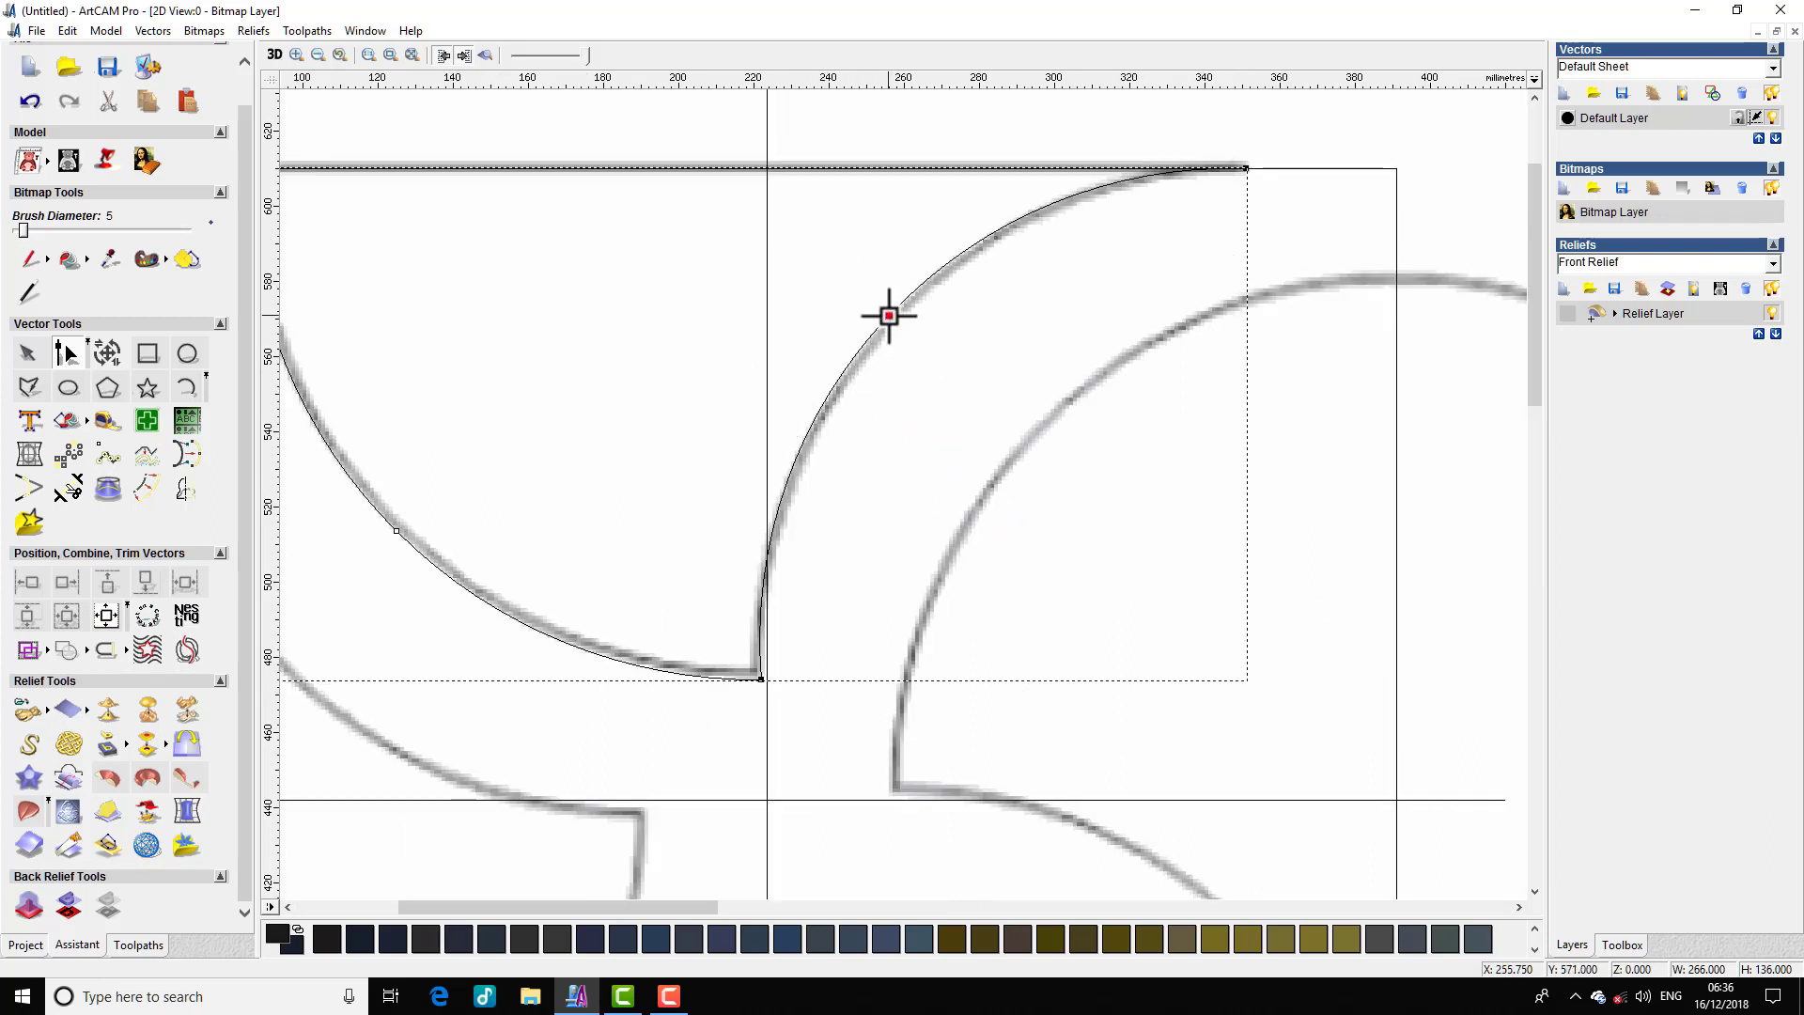
{"action": "left_click", "coordinate": [890, 315]}
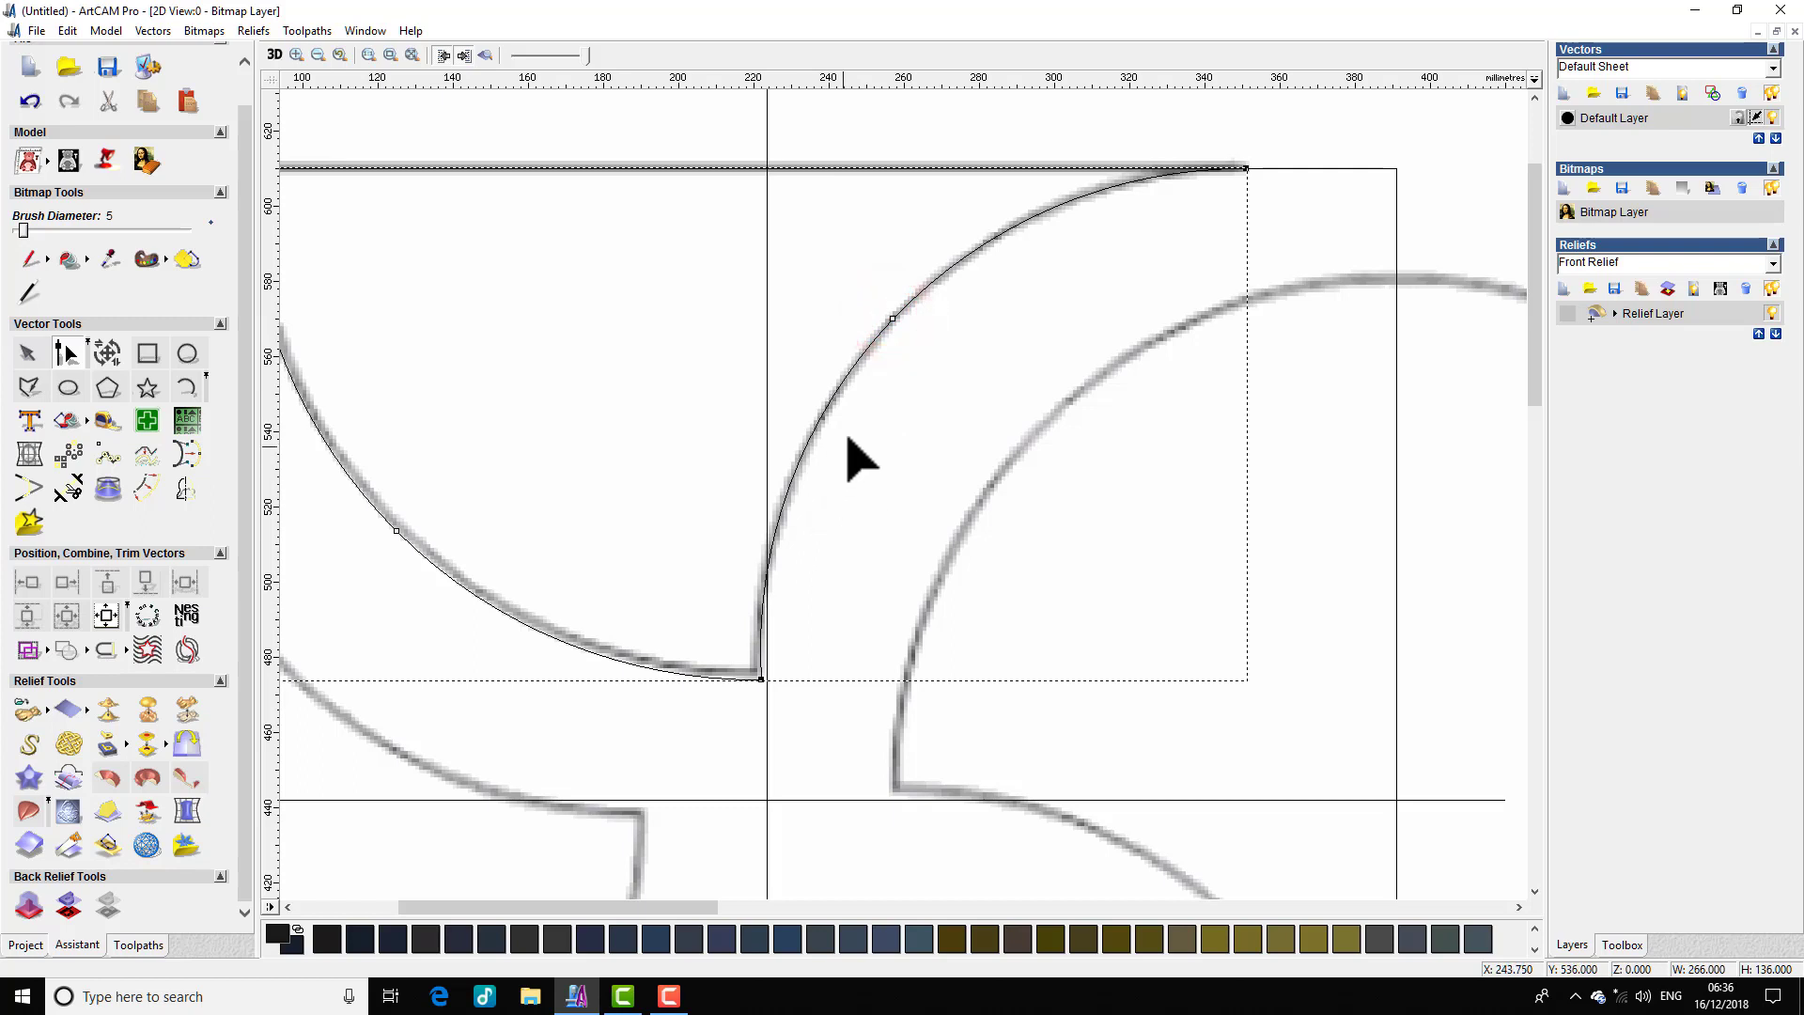
{"action": "scroll", "coordinate": [849, 442], "scroll_direction": "down", "scroll_amount": 2}
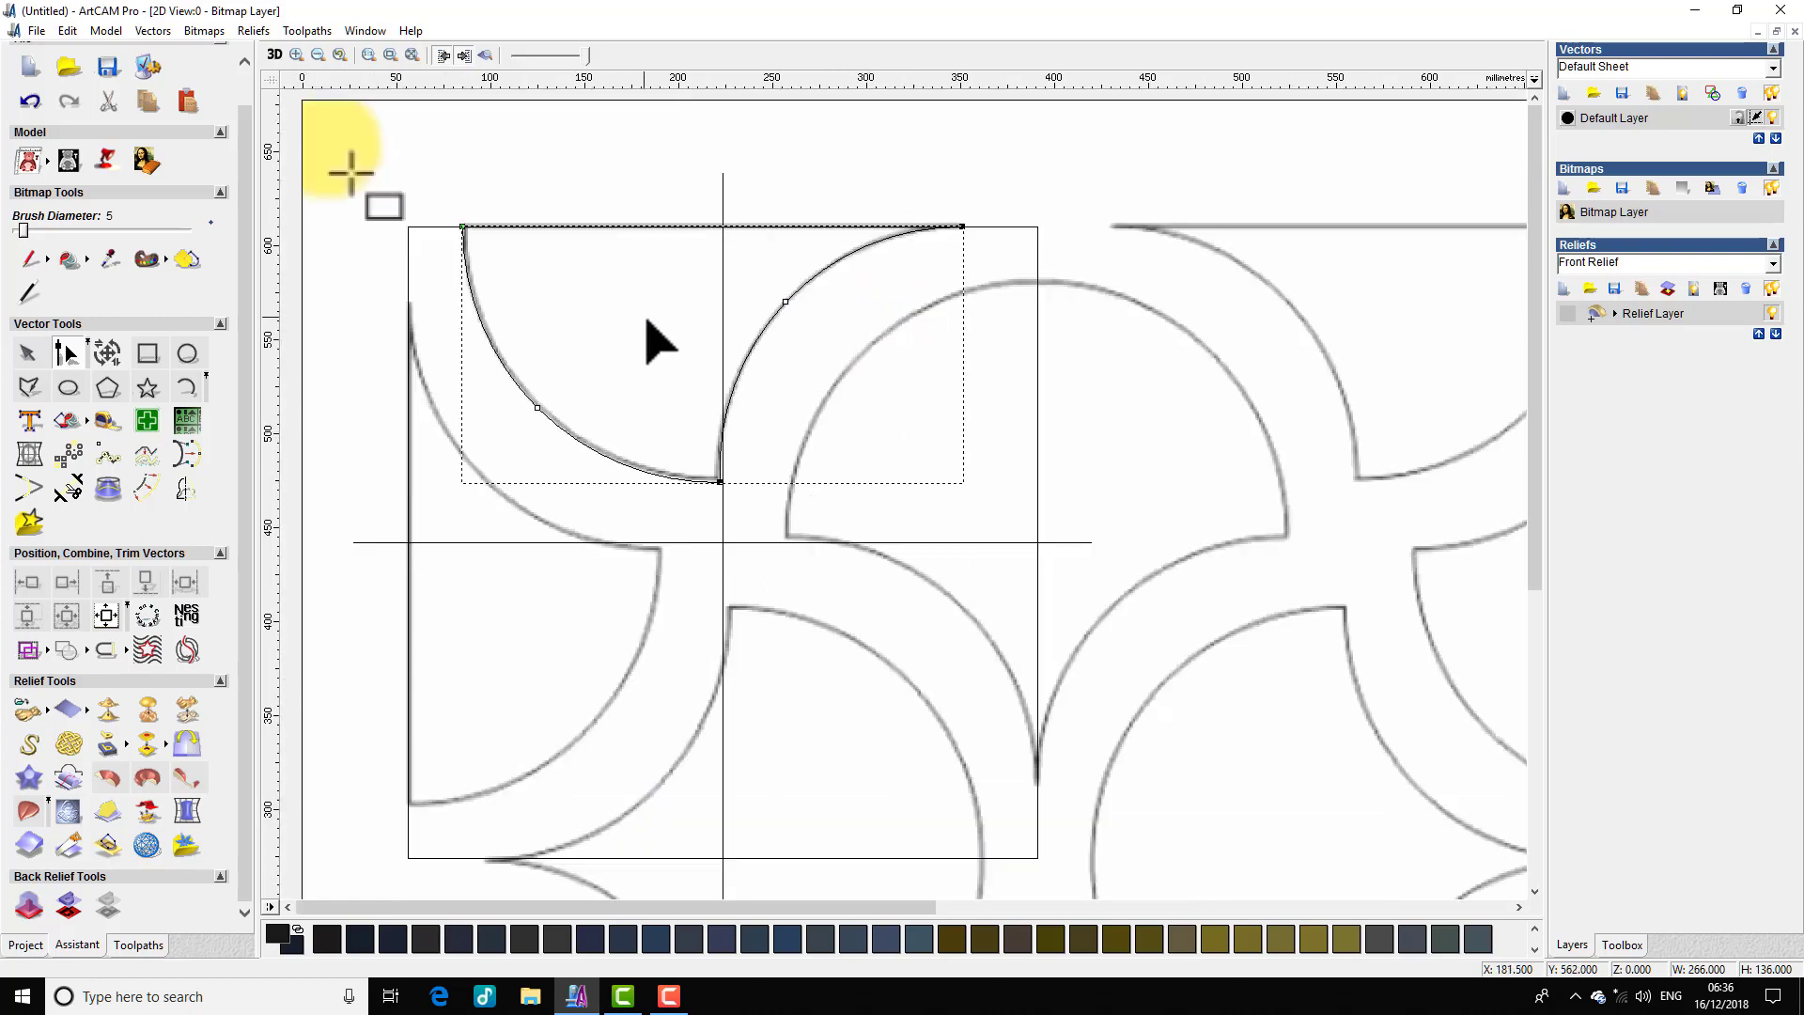
{"action": "left_click", "coordinate": [645, 316]}
{"action": "left_click", "coordinate": [652, 476]}
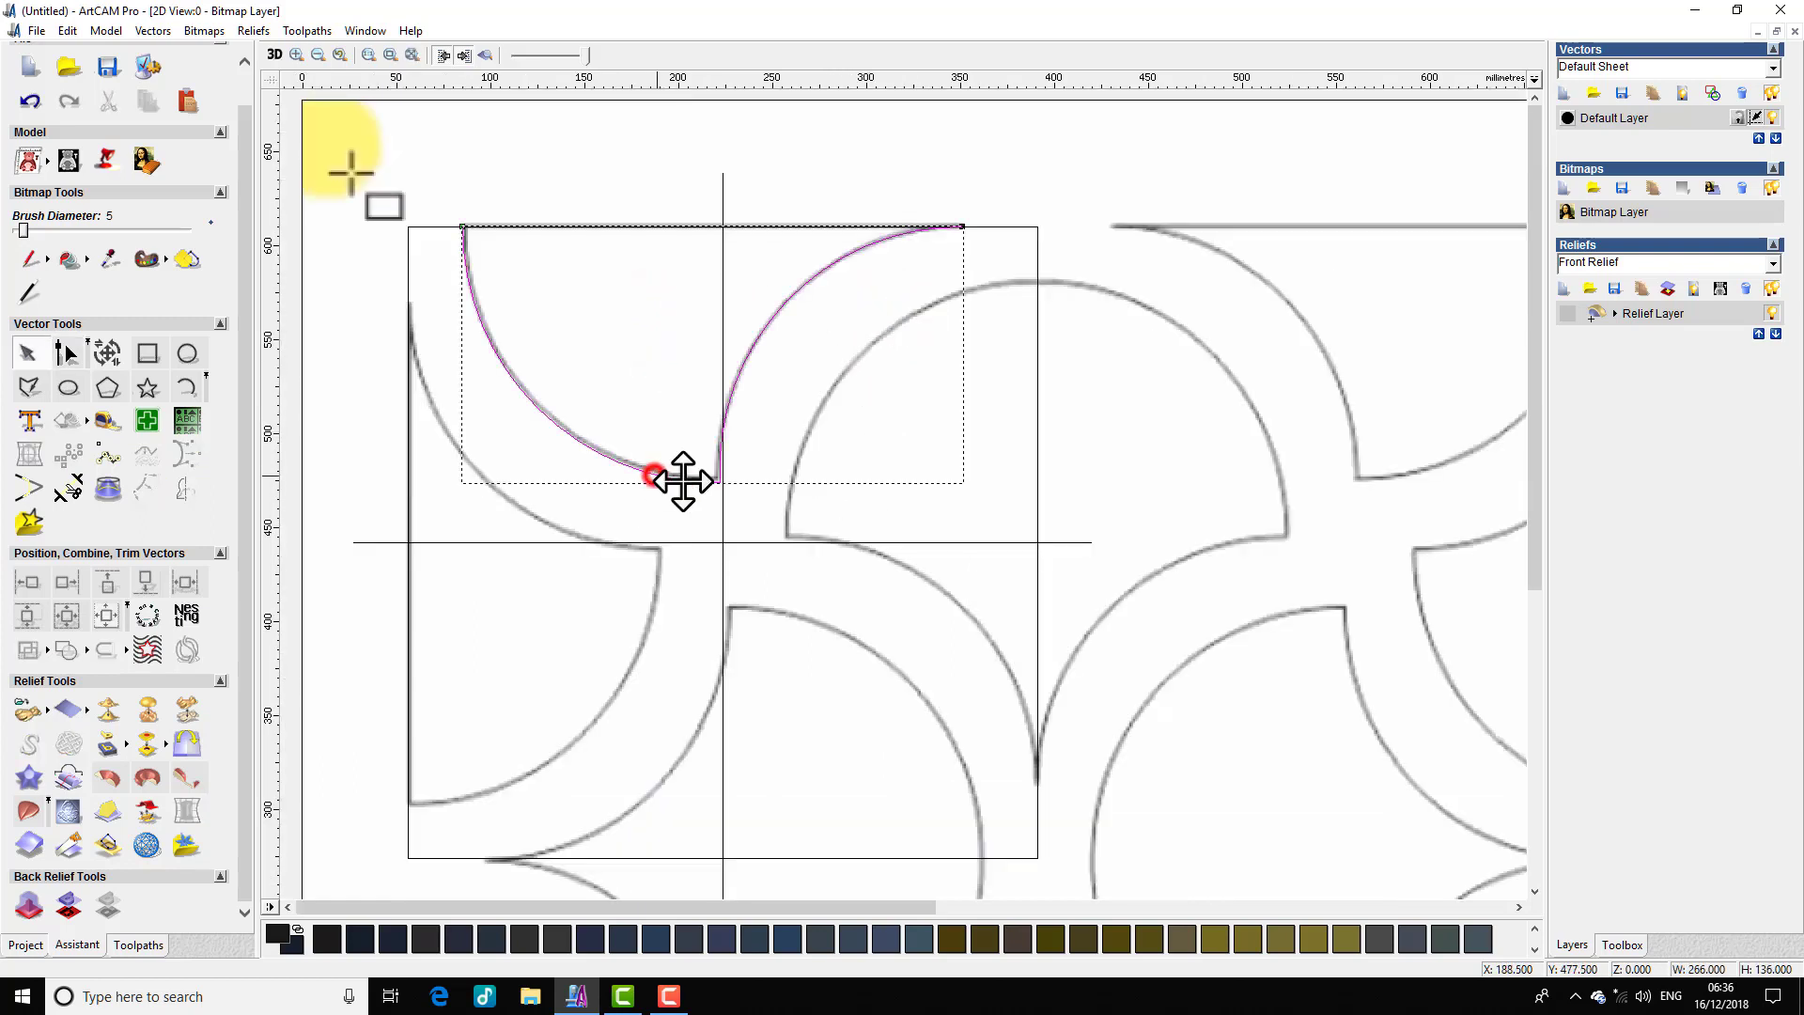
{"action": "scroll", "coordinate": [781, 484], "scroll_direction": "up", "scroll_amount": 2}
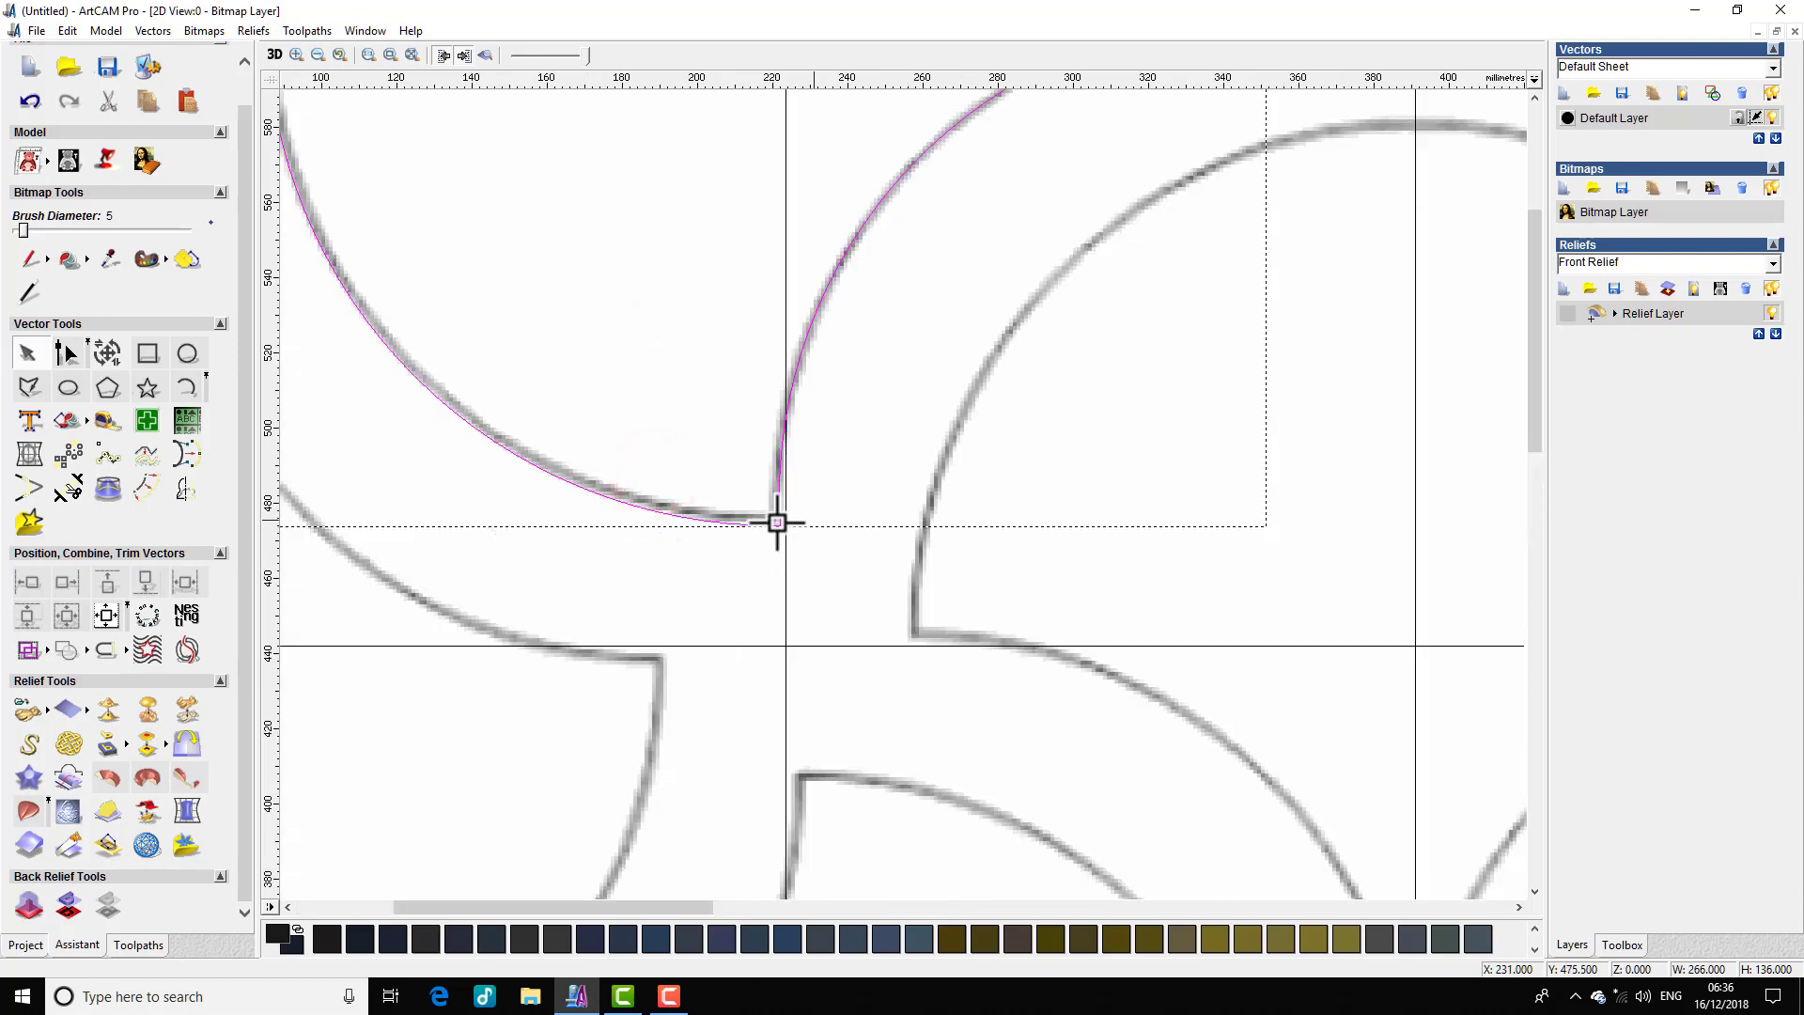
{"action": "scroll", "coordinate": [774, 524], "scroll_direction": "down", "scroll_amount": 2}
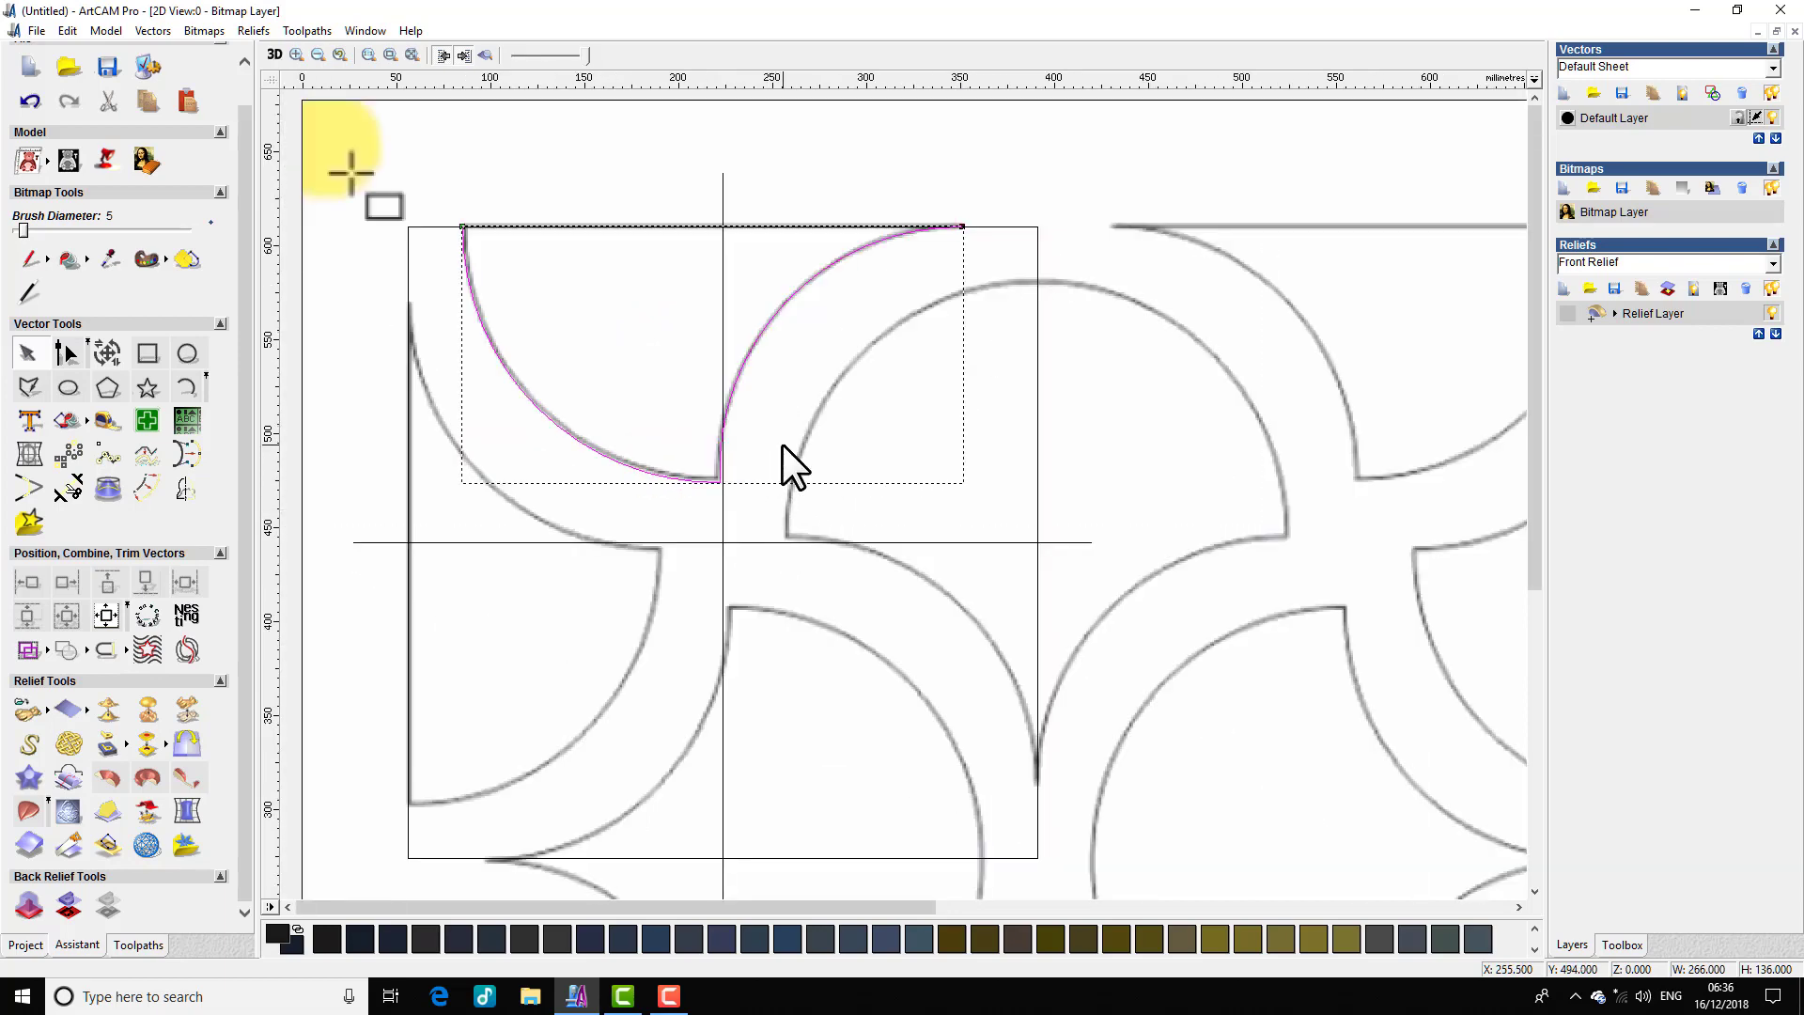
Step: Nudge the arc shape right until its corner sits on the vertical guide at about 223 mm
{"action": "key", "text": "Right"}
{"action": "key", "text": "Right"}
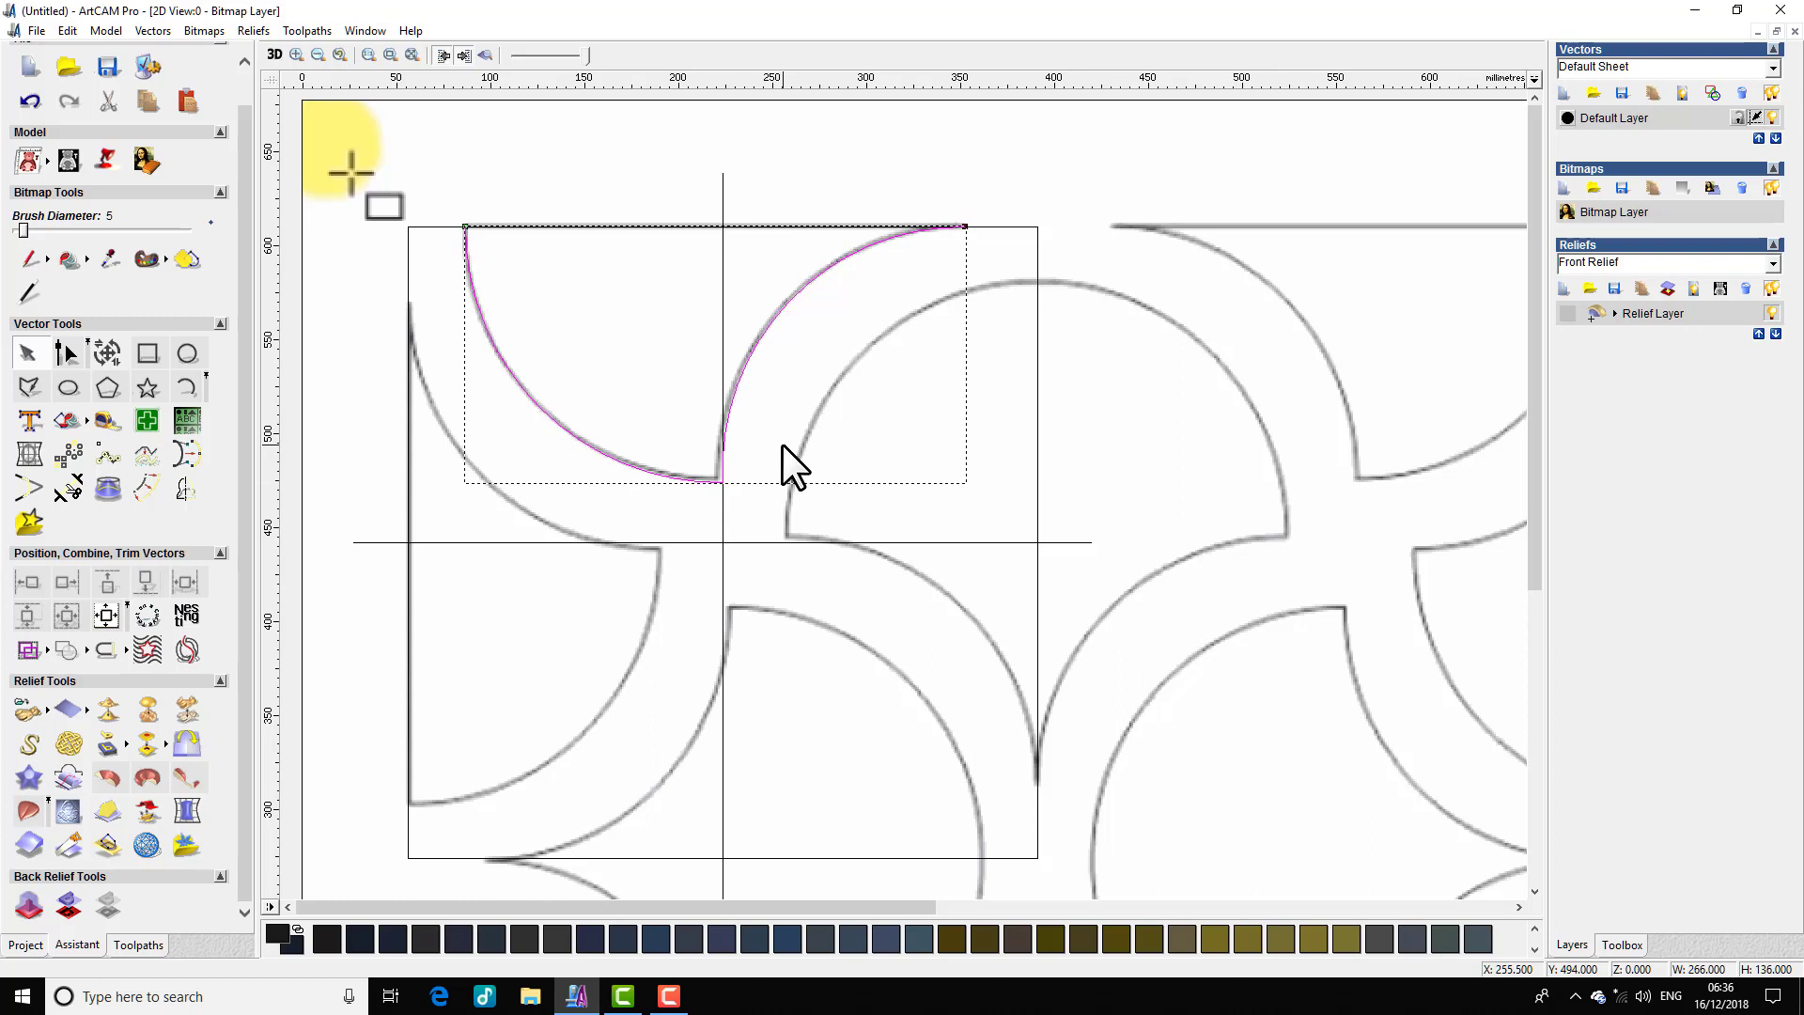
{"action": "key", "text": "Right"}
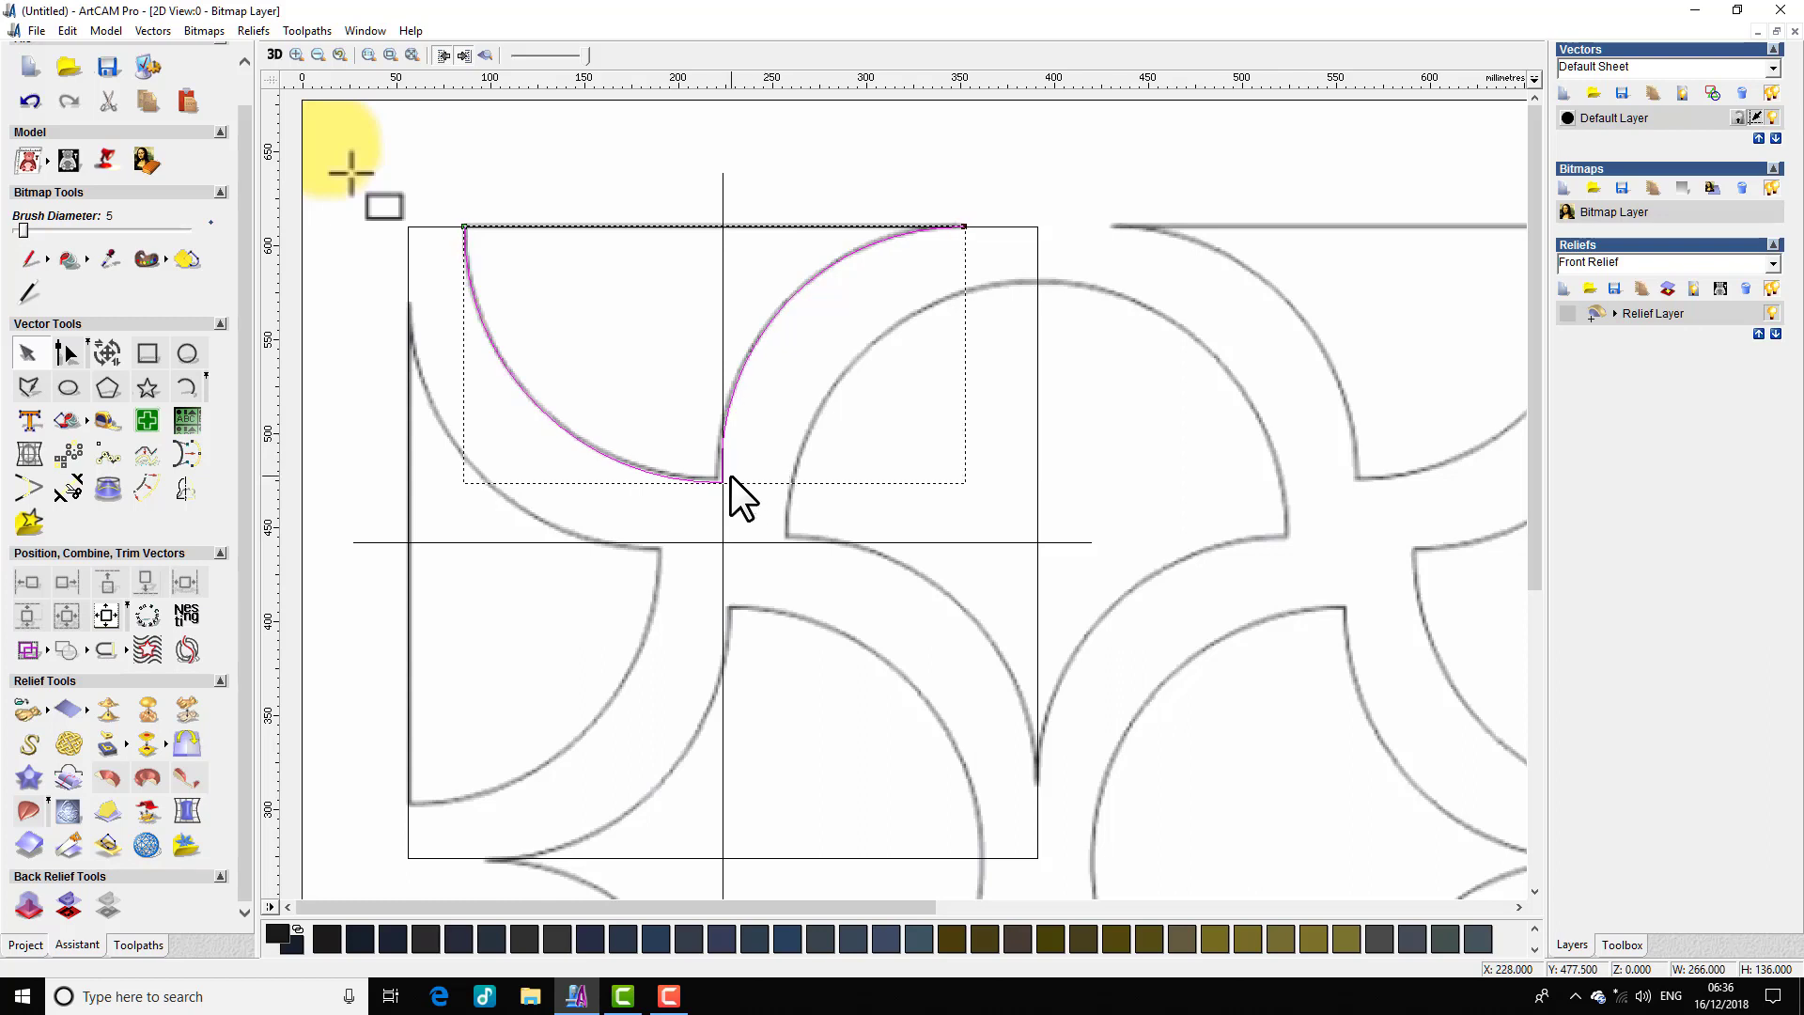
{"action": "scroll", "coordinate": [730, 477], "scroll_direction": "up", "scroll_amount": 2}
{"action": "scroll", "coordinate": [898, 507], "scroll_direction": "up", "scroll_amount": 2}
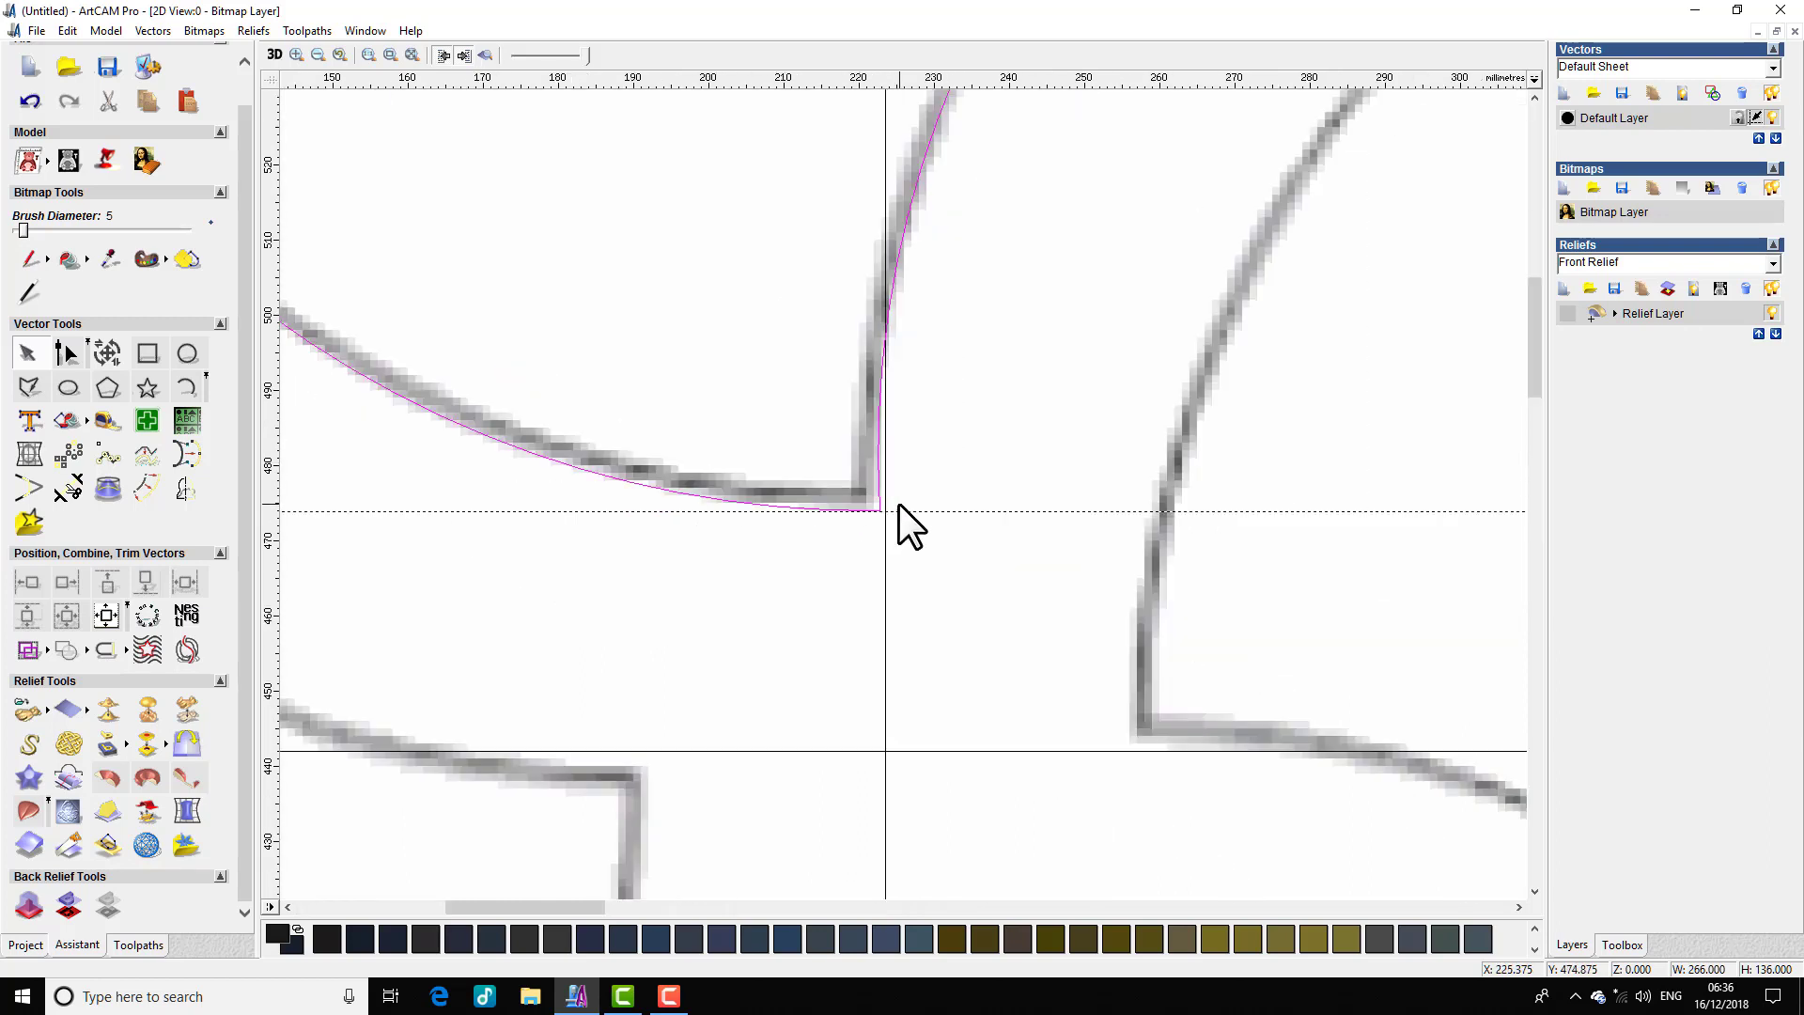
{"action": "scroll", "coordinate": [899, 504], "scroll_direction": "up", "scroll_amount": 2}
{"action": "scroll", "coordinate": [899, 505], "scroll_direction": "up", "scroll_amount": 4}
{"action": "key", "text": "Right"}
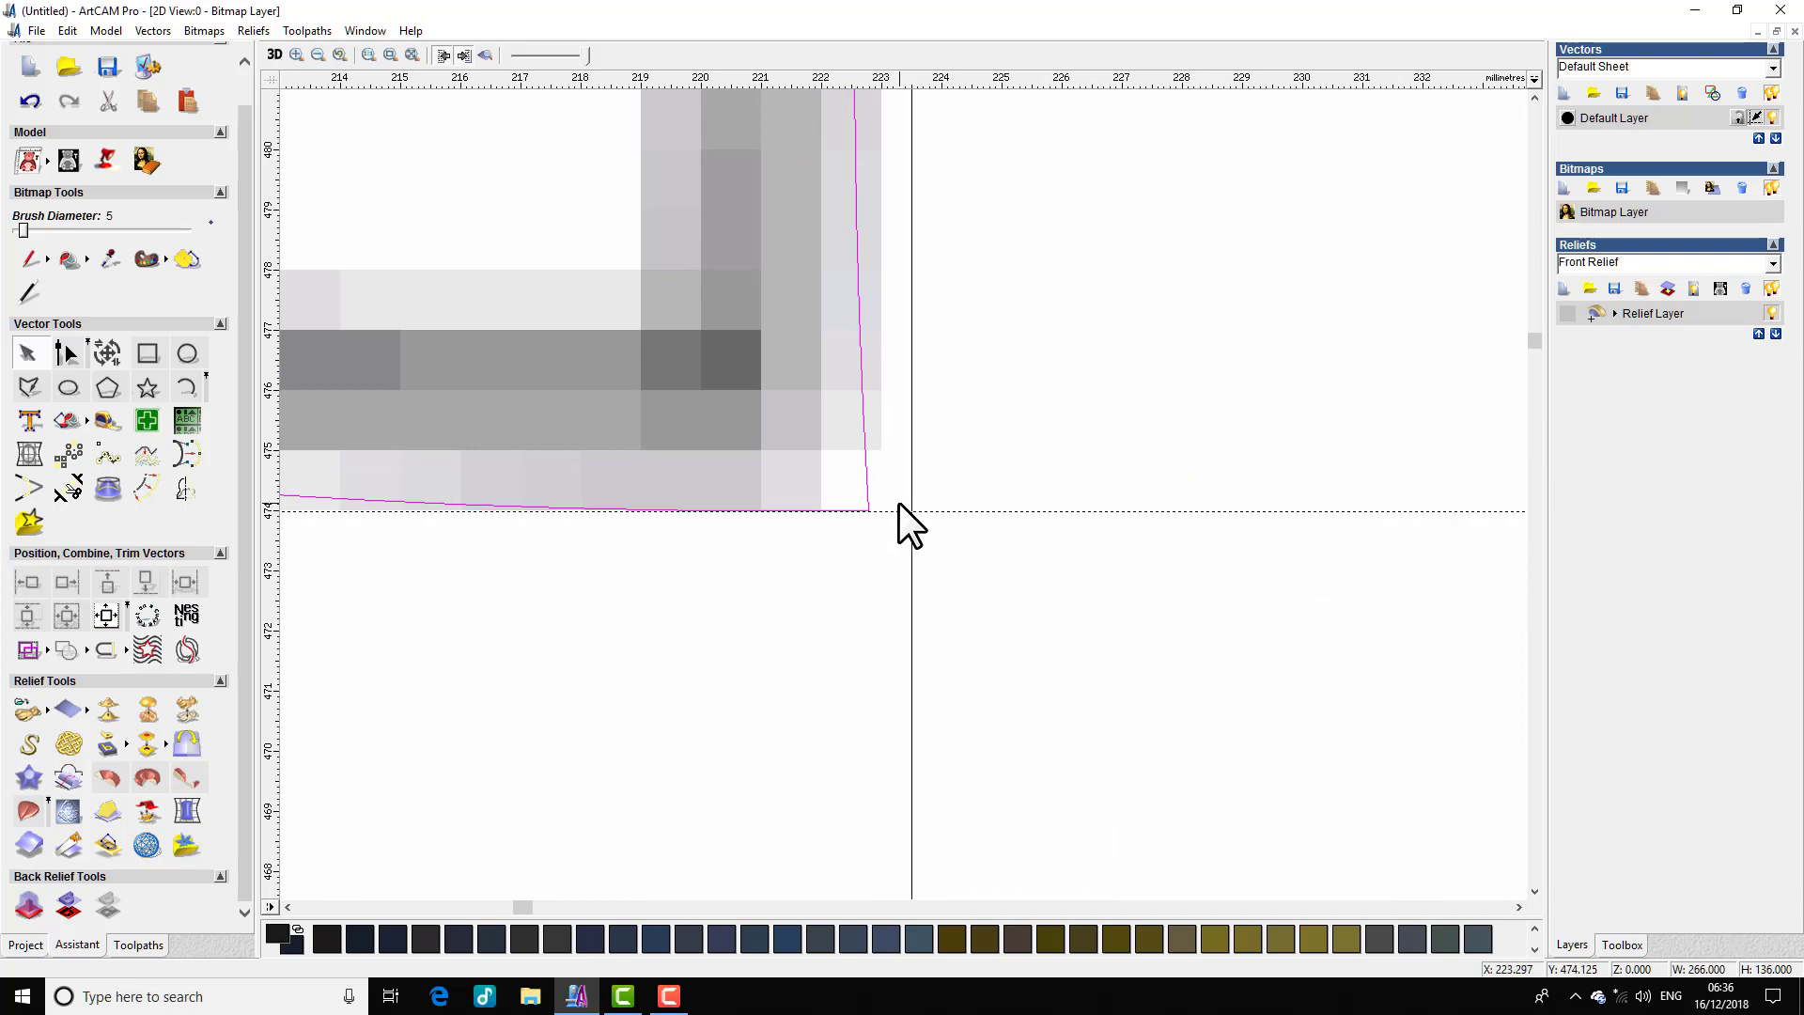
{"action": "key", "text": "Right"}
{"action": "key", "text": "Right"}
{"action": "key", "text": "Right"}
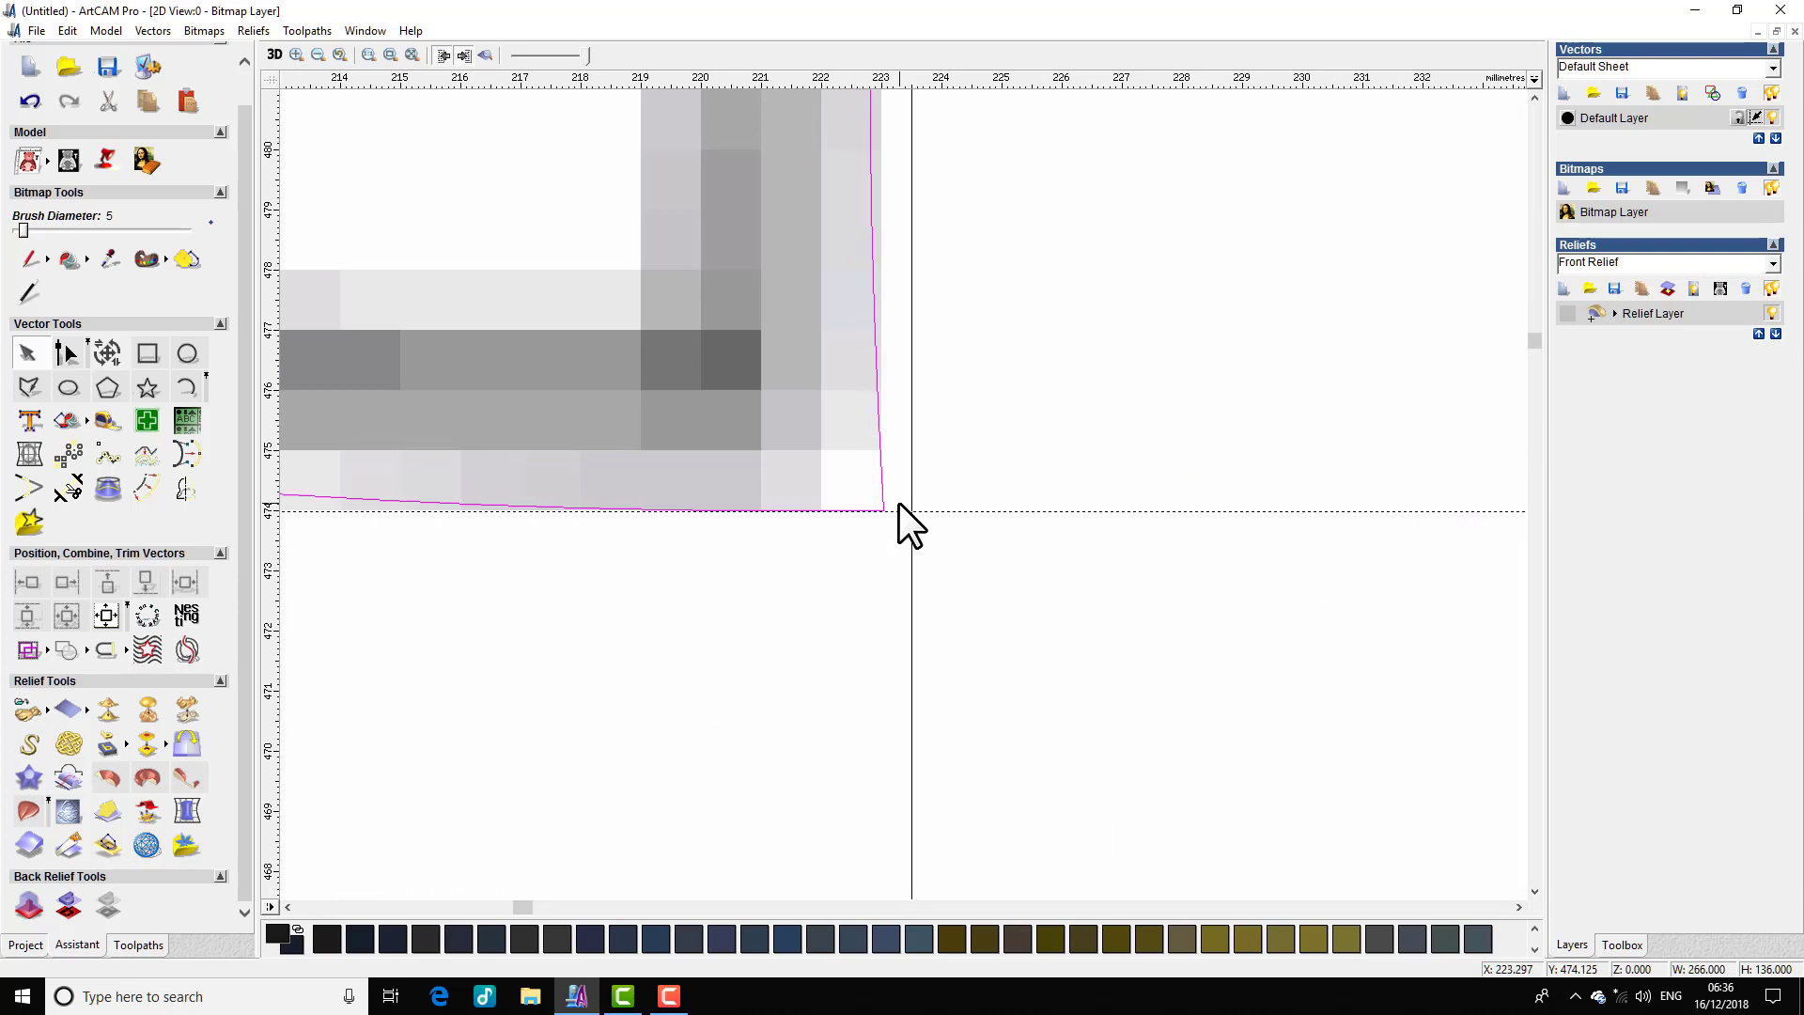
{"action": "key", "text": "Right"}
{"action": "key", "text": "Right"}
{"action": "key", "text": "Right"}
{"action": "key", "text": "Right"}
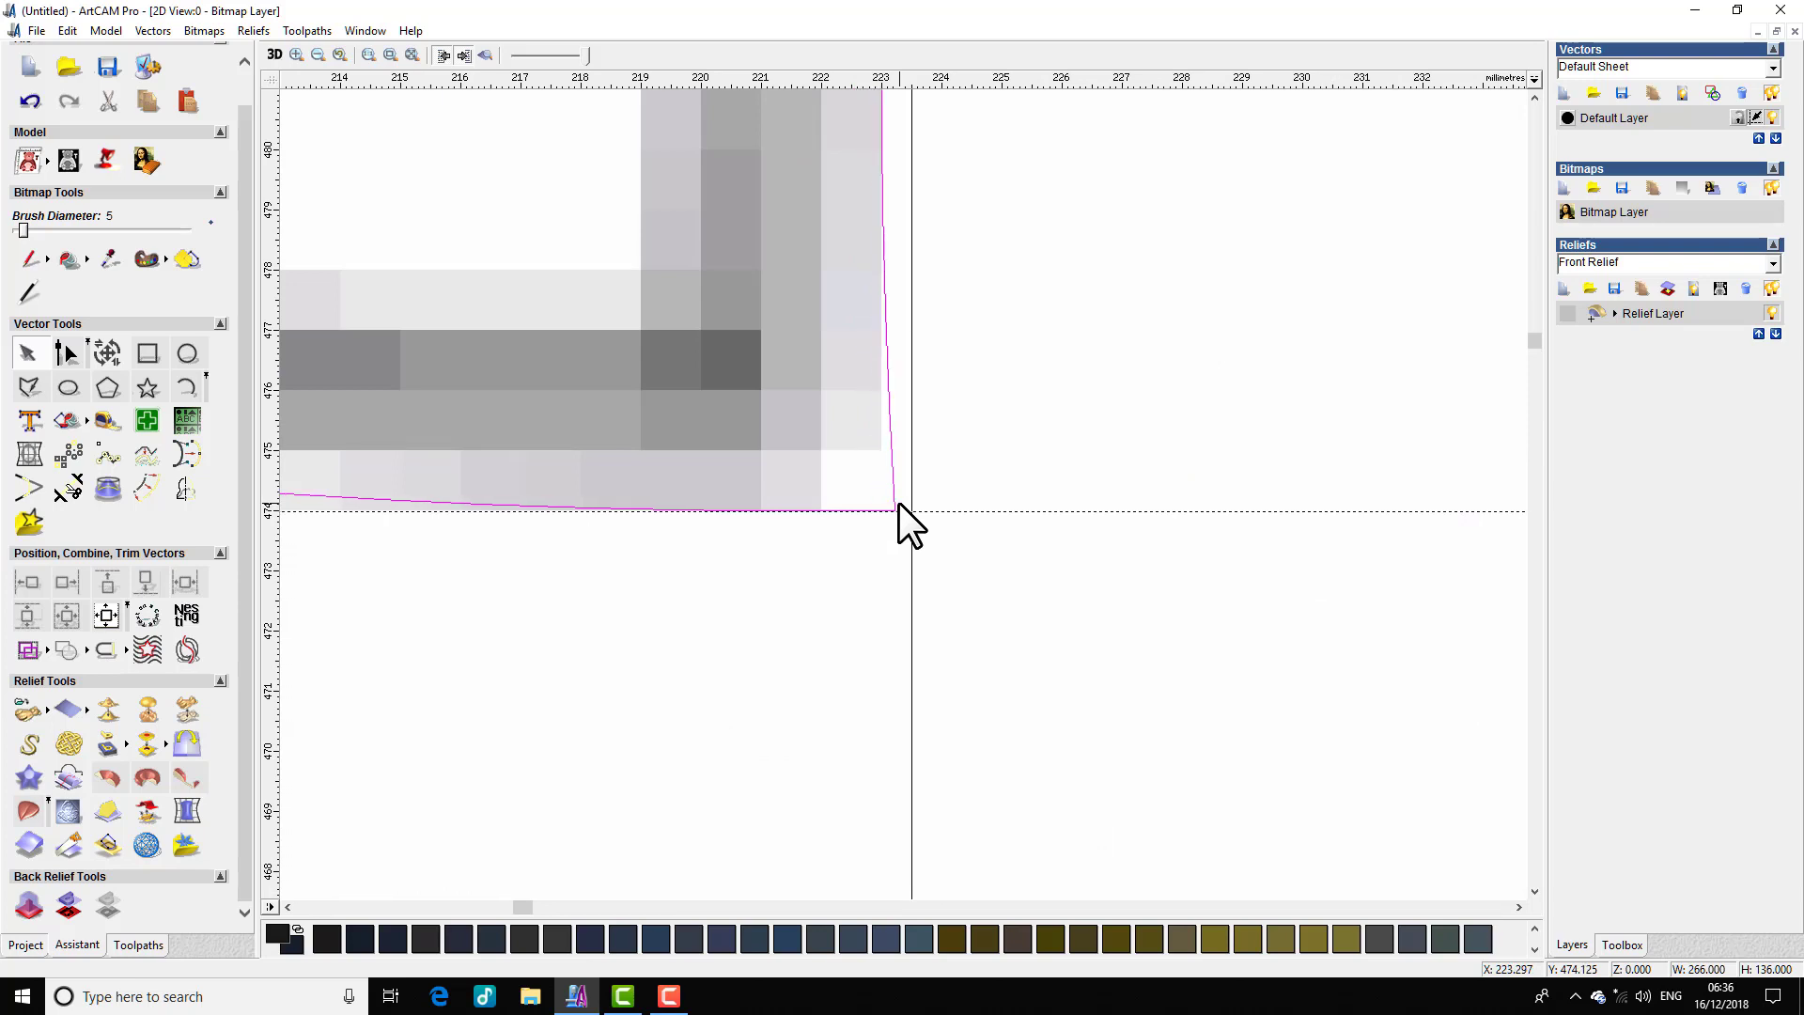
{"action": "key", "text": "Right"}
{"action": "key", "text": "Right"}
{"action": "key", "text": "Right"}
{"action": "key", "text": "Right"}
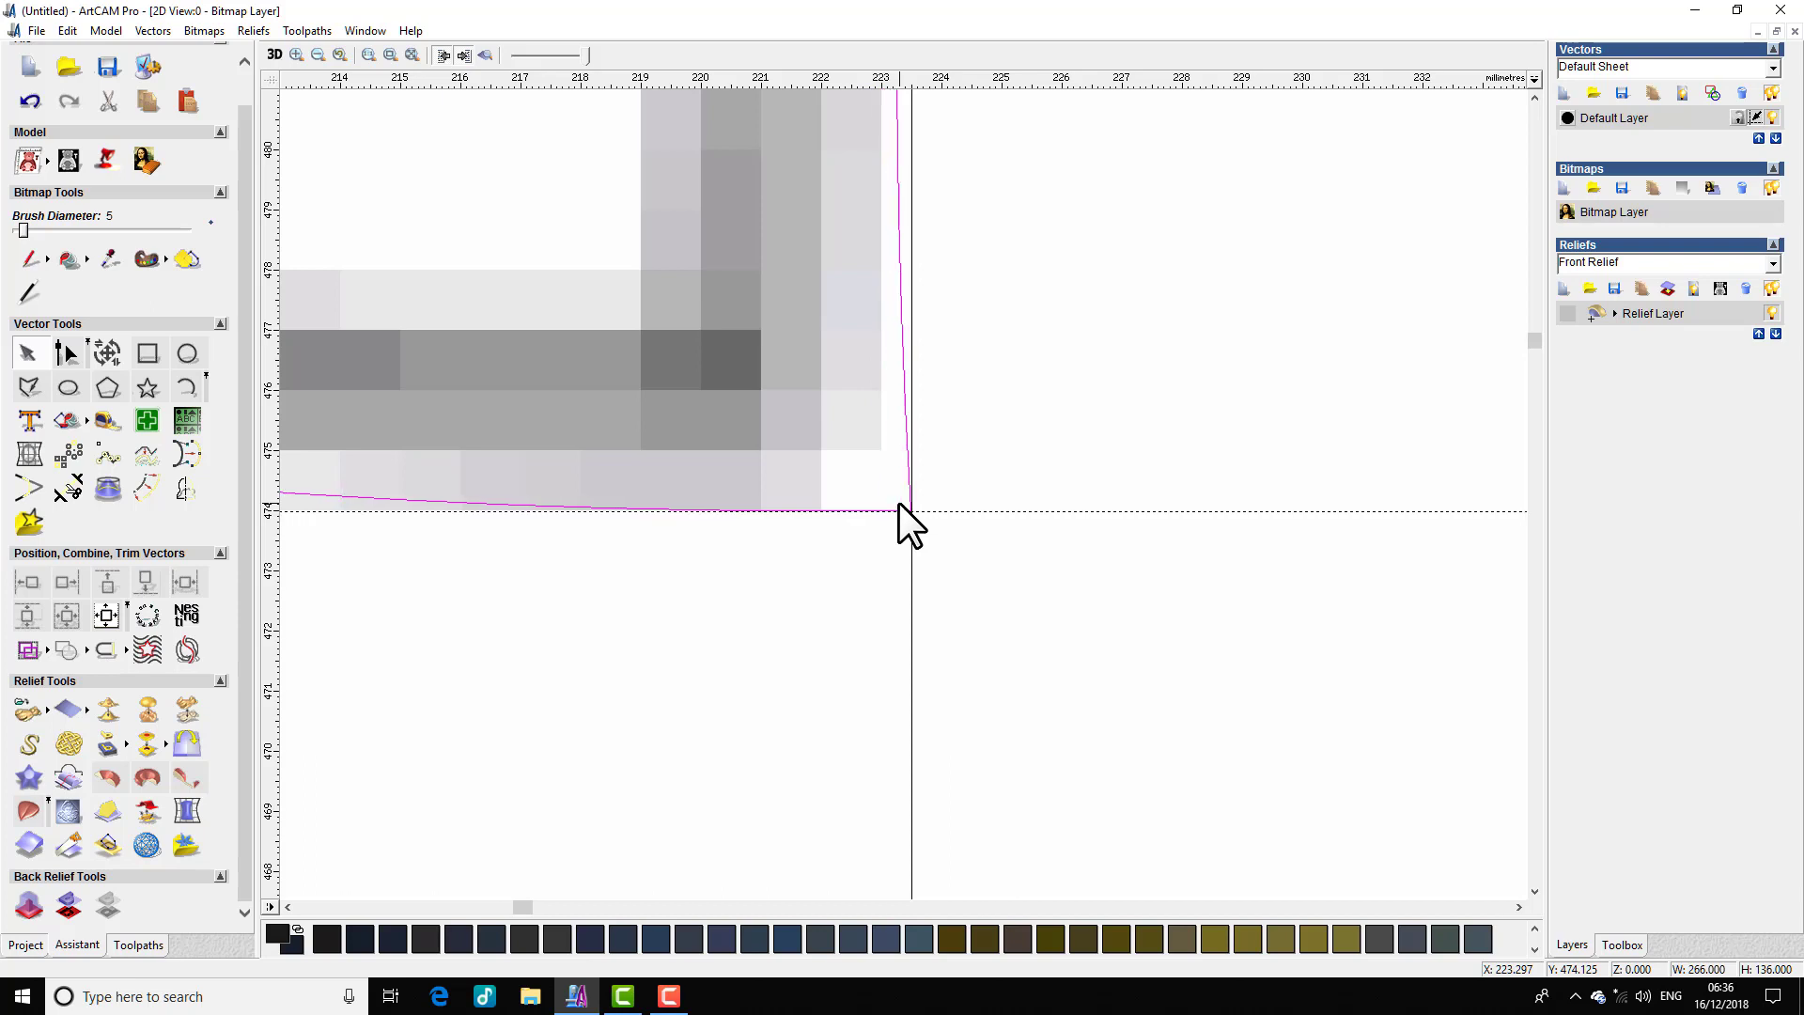
{"action": "key", "text": "Right"}
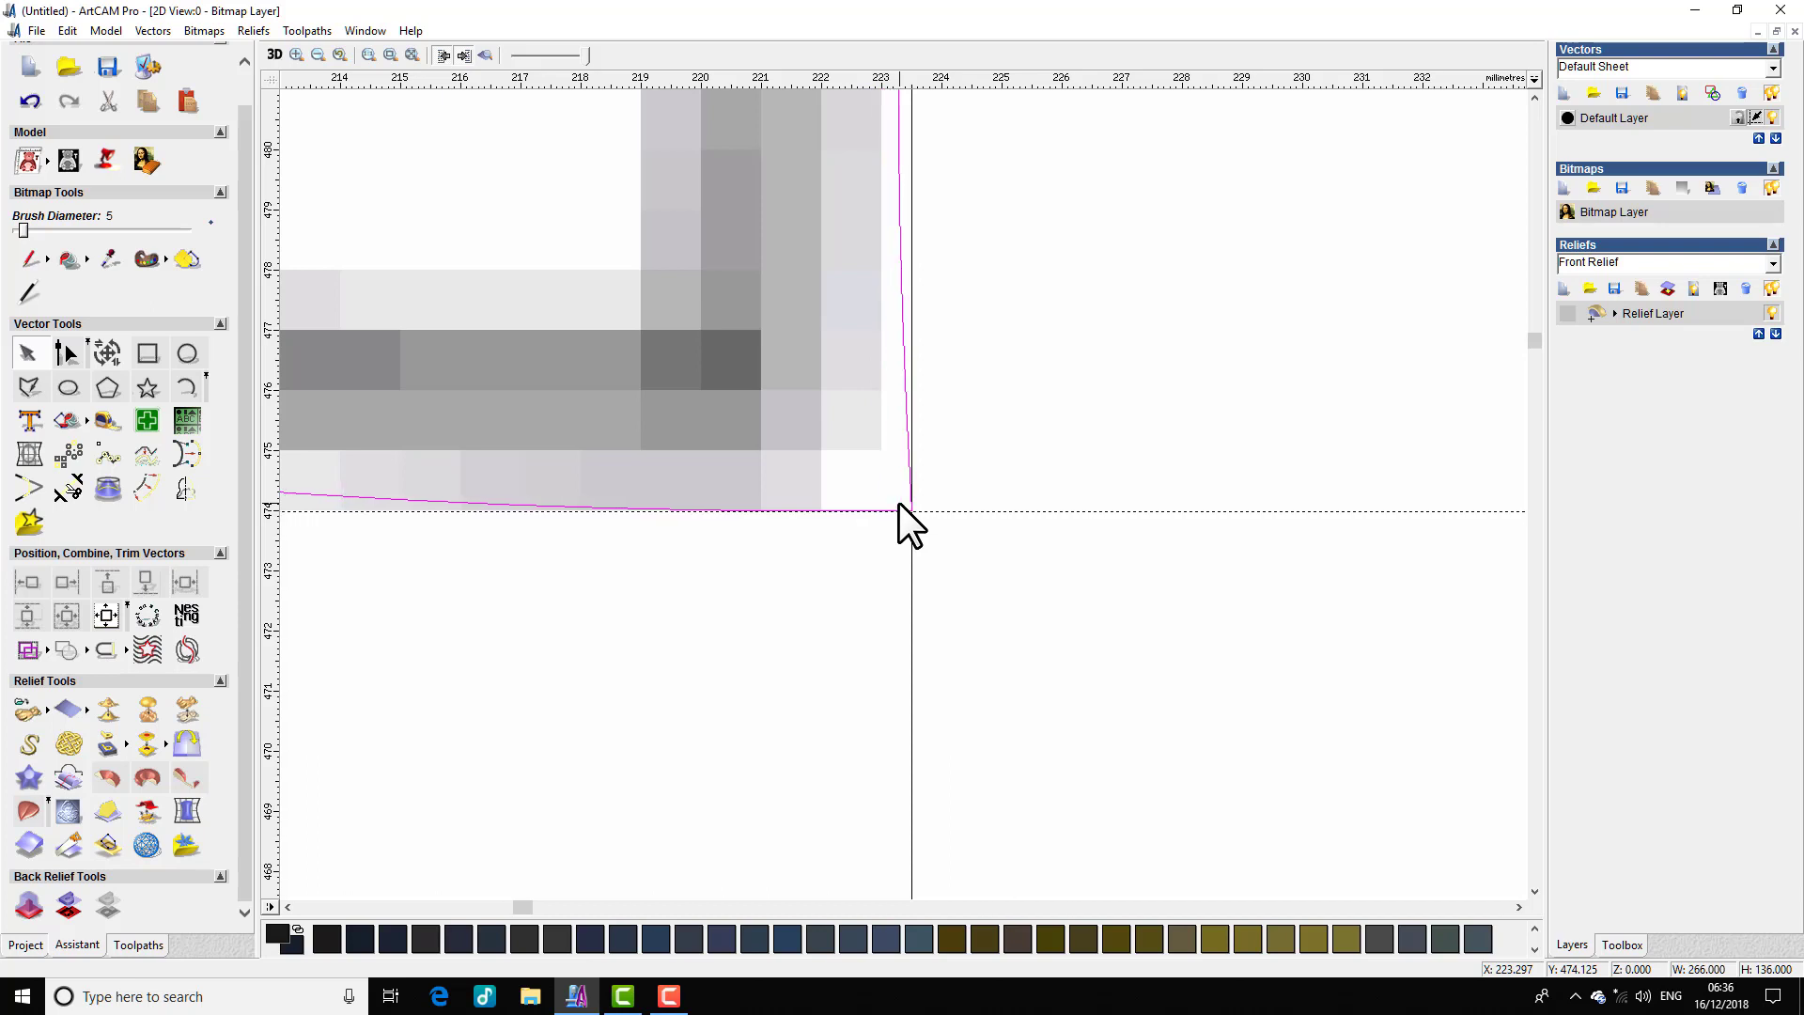
{"action": "scroll", "coordinate": [899, 501], "scroll_direction": "up", "scroll_amount": 2}
{"action": "scroll", "coordinate": [1072, 752], "scroll_direction": "down", "scroll_amount": 5}
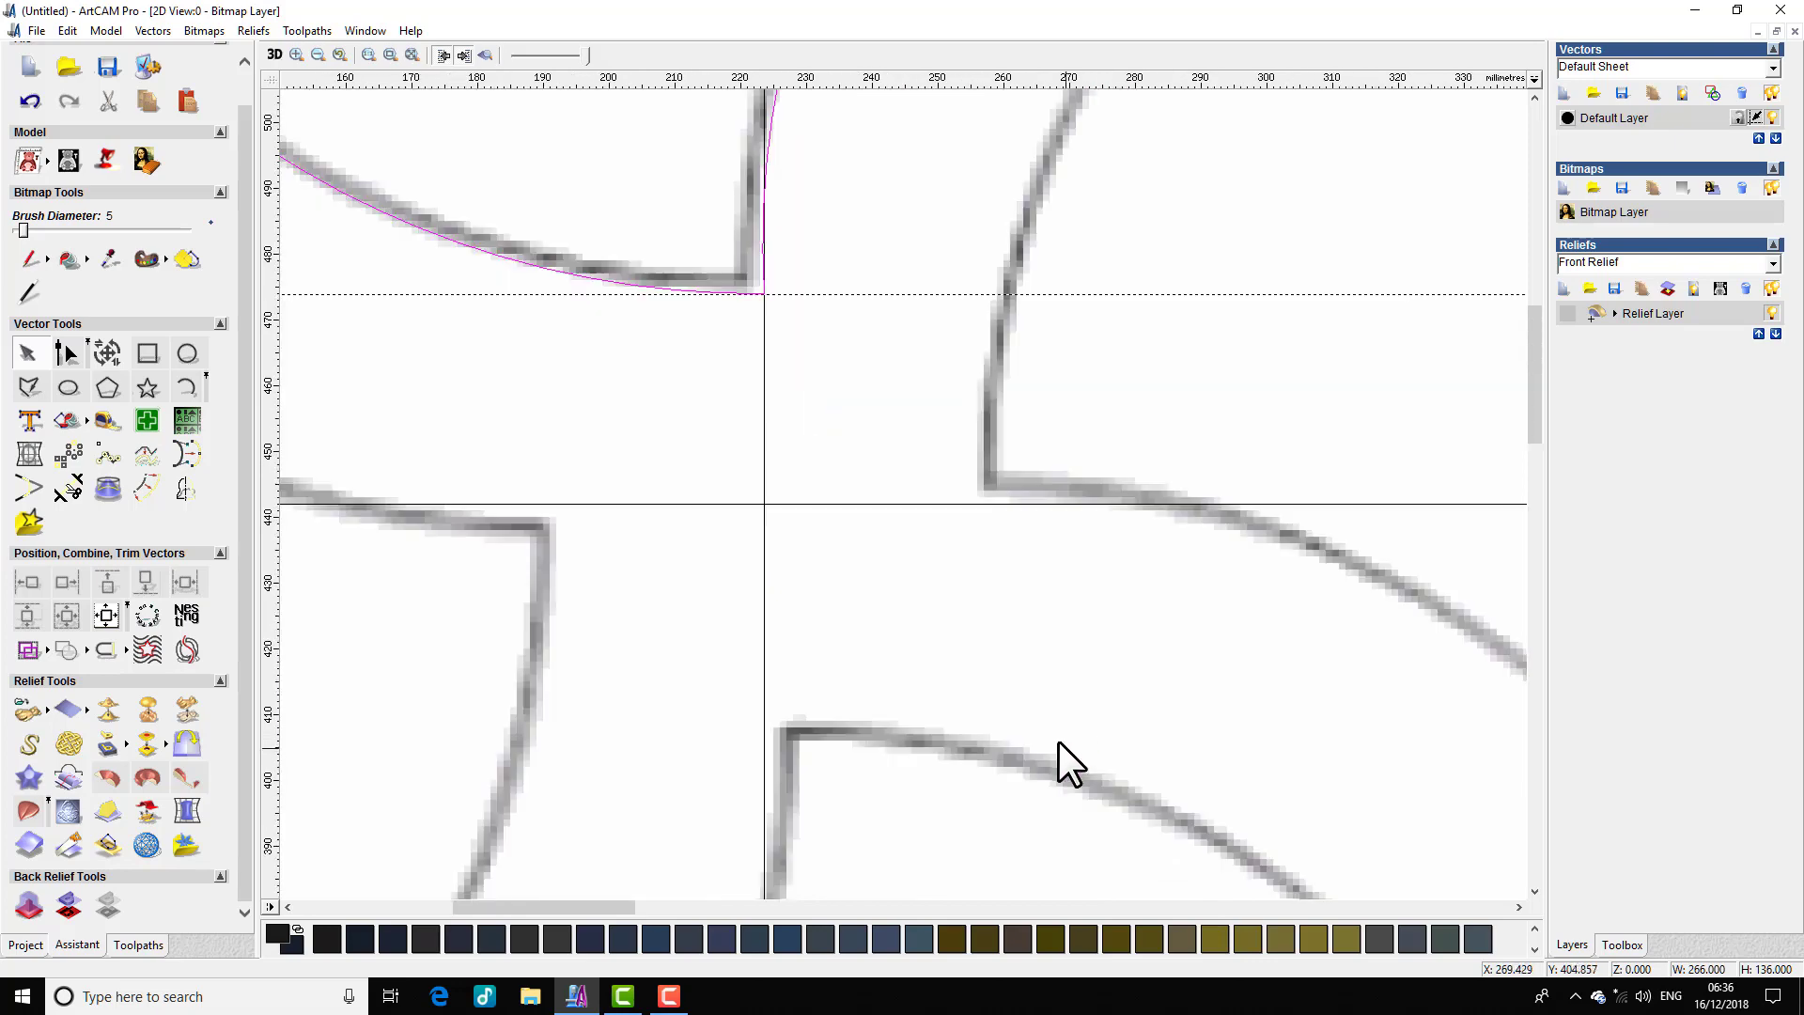
{"action": "scroll", "coordinate": [1056, 735], "scroll_direction": "down", "scroll_amount": 10}
{"action": "scroll", "coordinate": [996, 657], "scroll_direction": "up", "scroll_amount": 3}
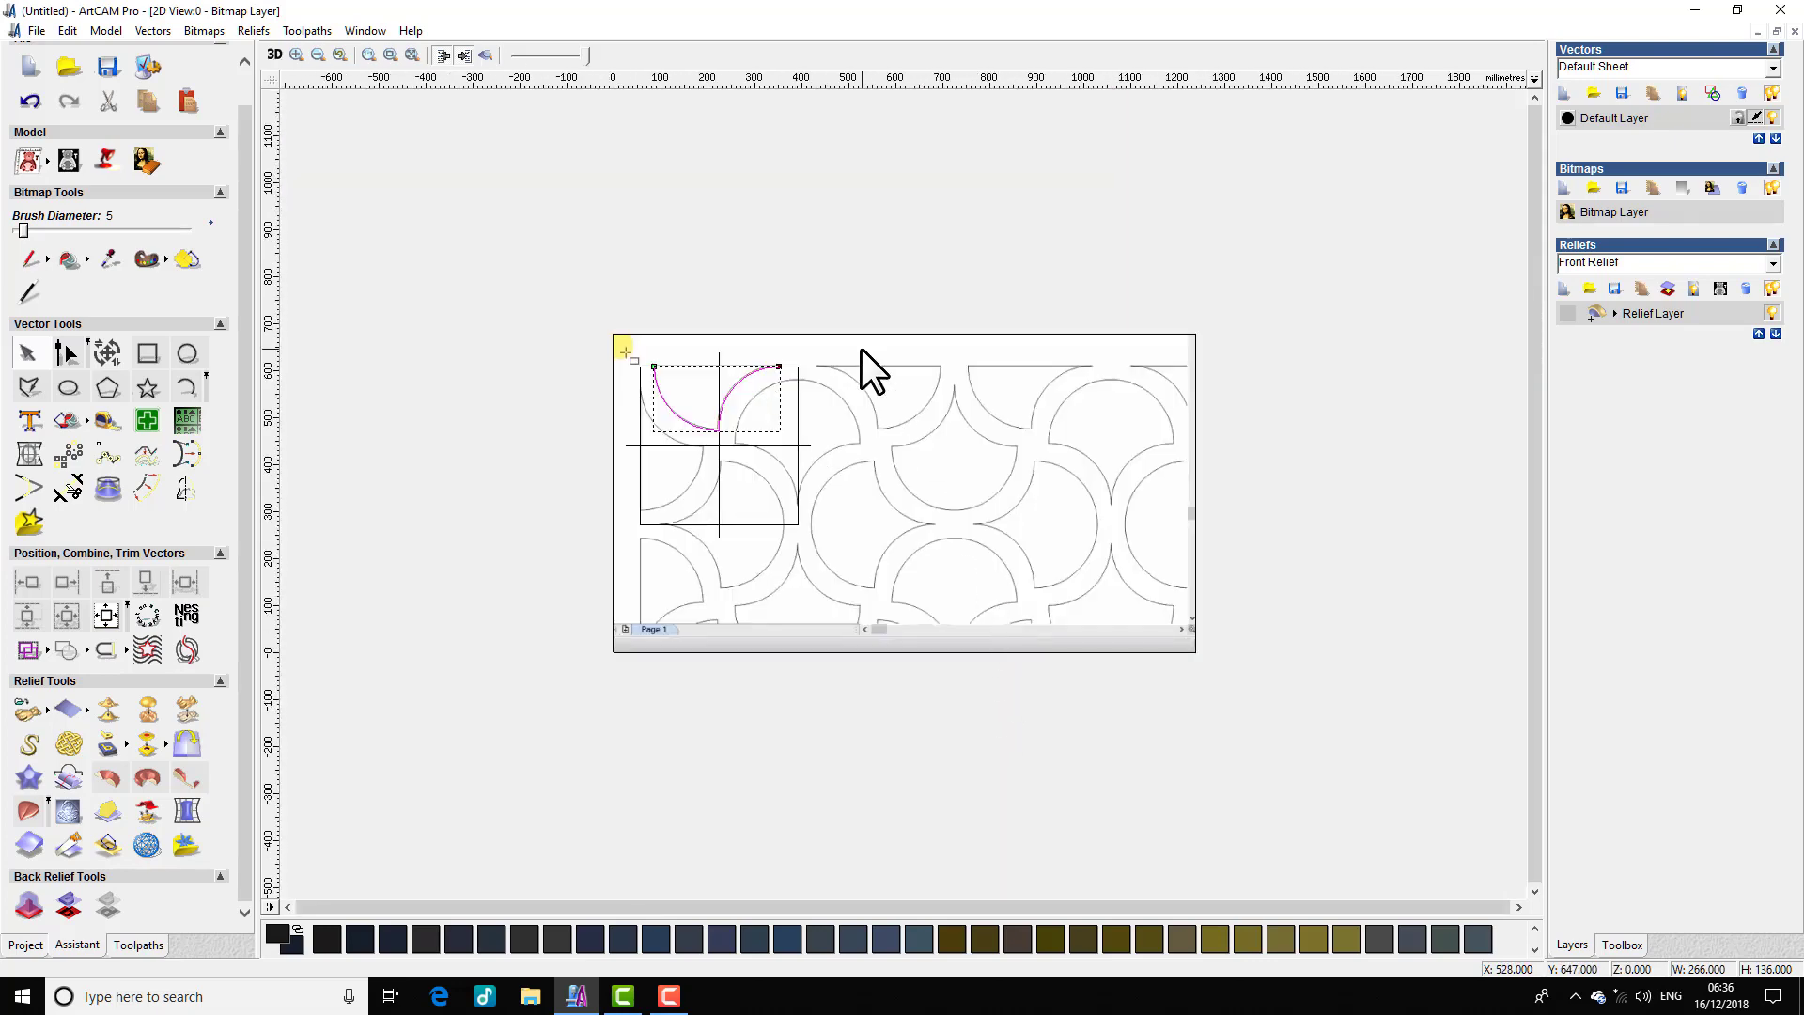
Step: Rotate-copy the quarter-arc into four copies over 360° around the guide crossing at 223.5, 442
{"action": "left_click", "coordinate": [752, 306]}
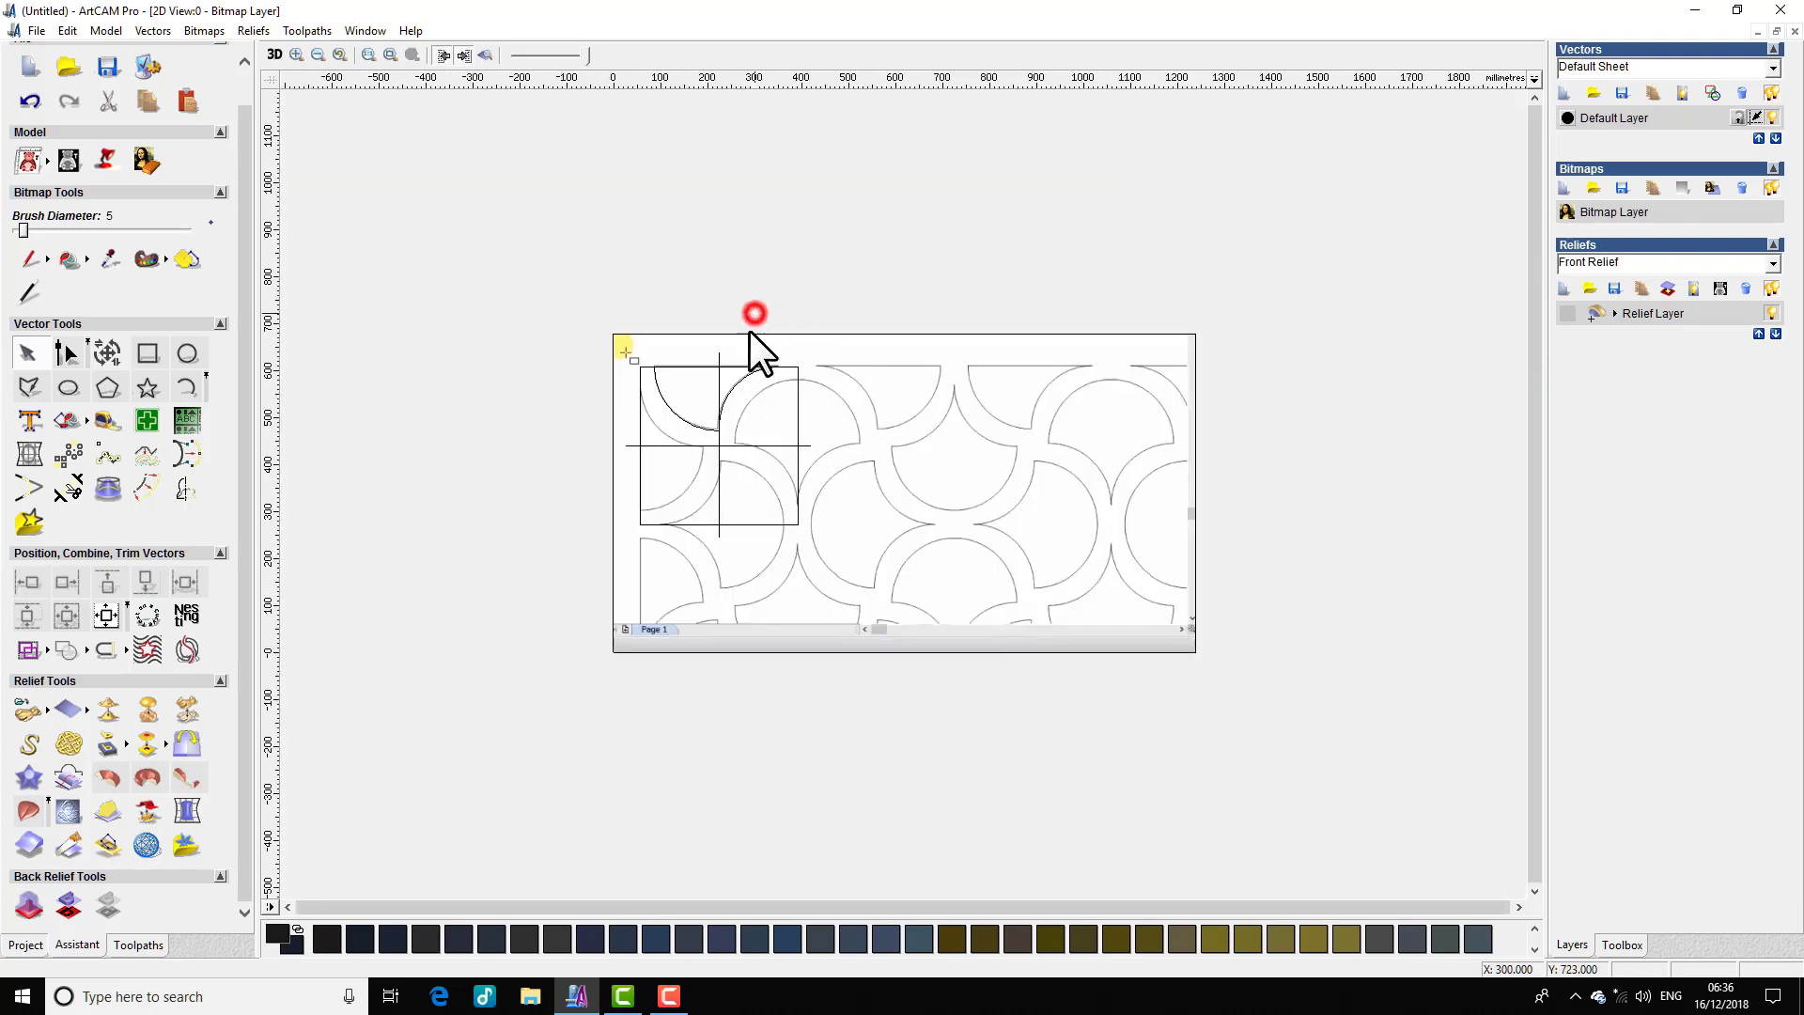
{"action": "left_click", "coordinate": [696, 424]}
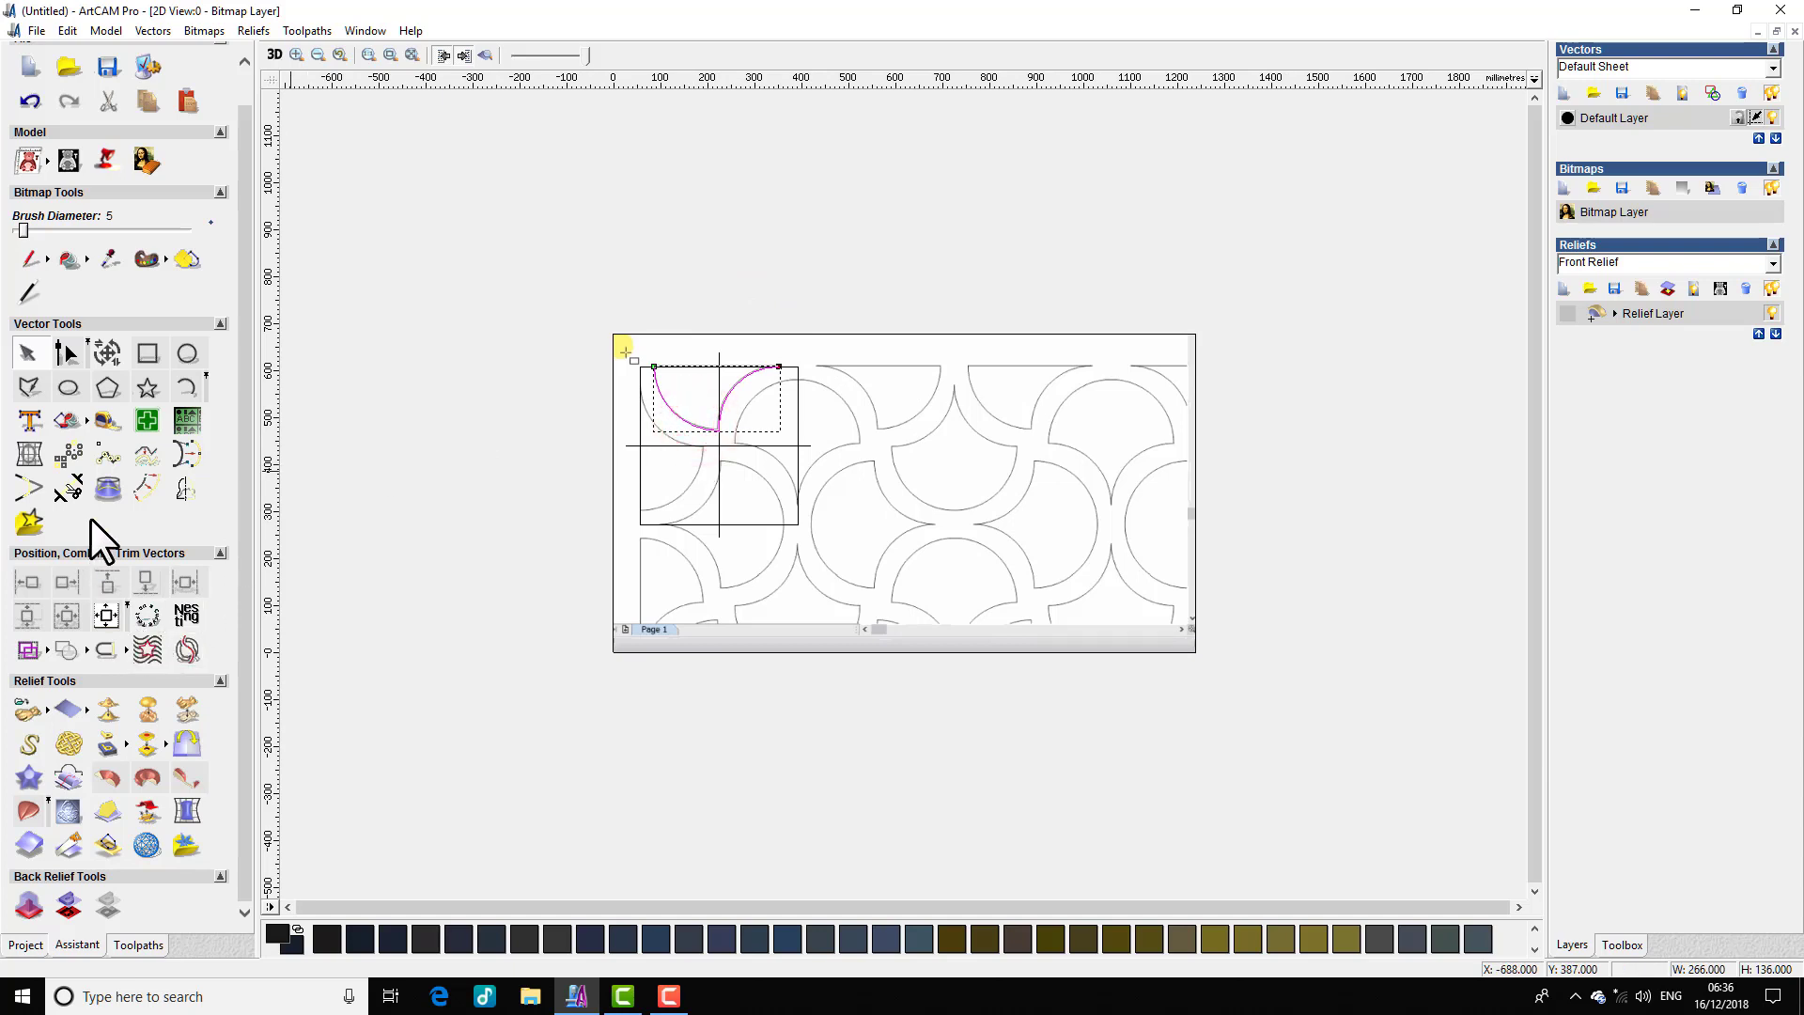
{"action": "left_click", "coordinate": [70, 453]}
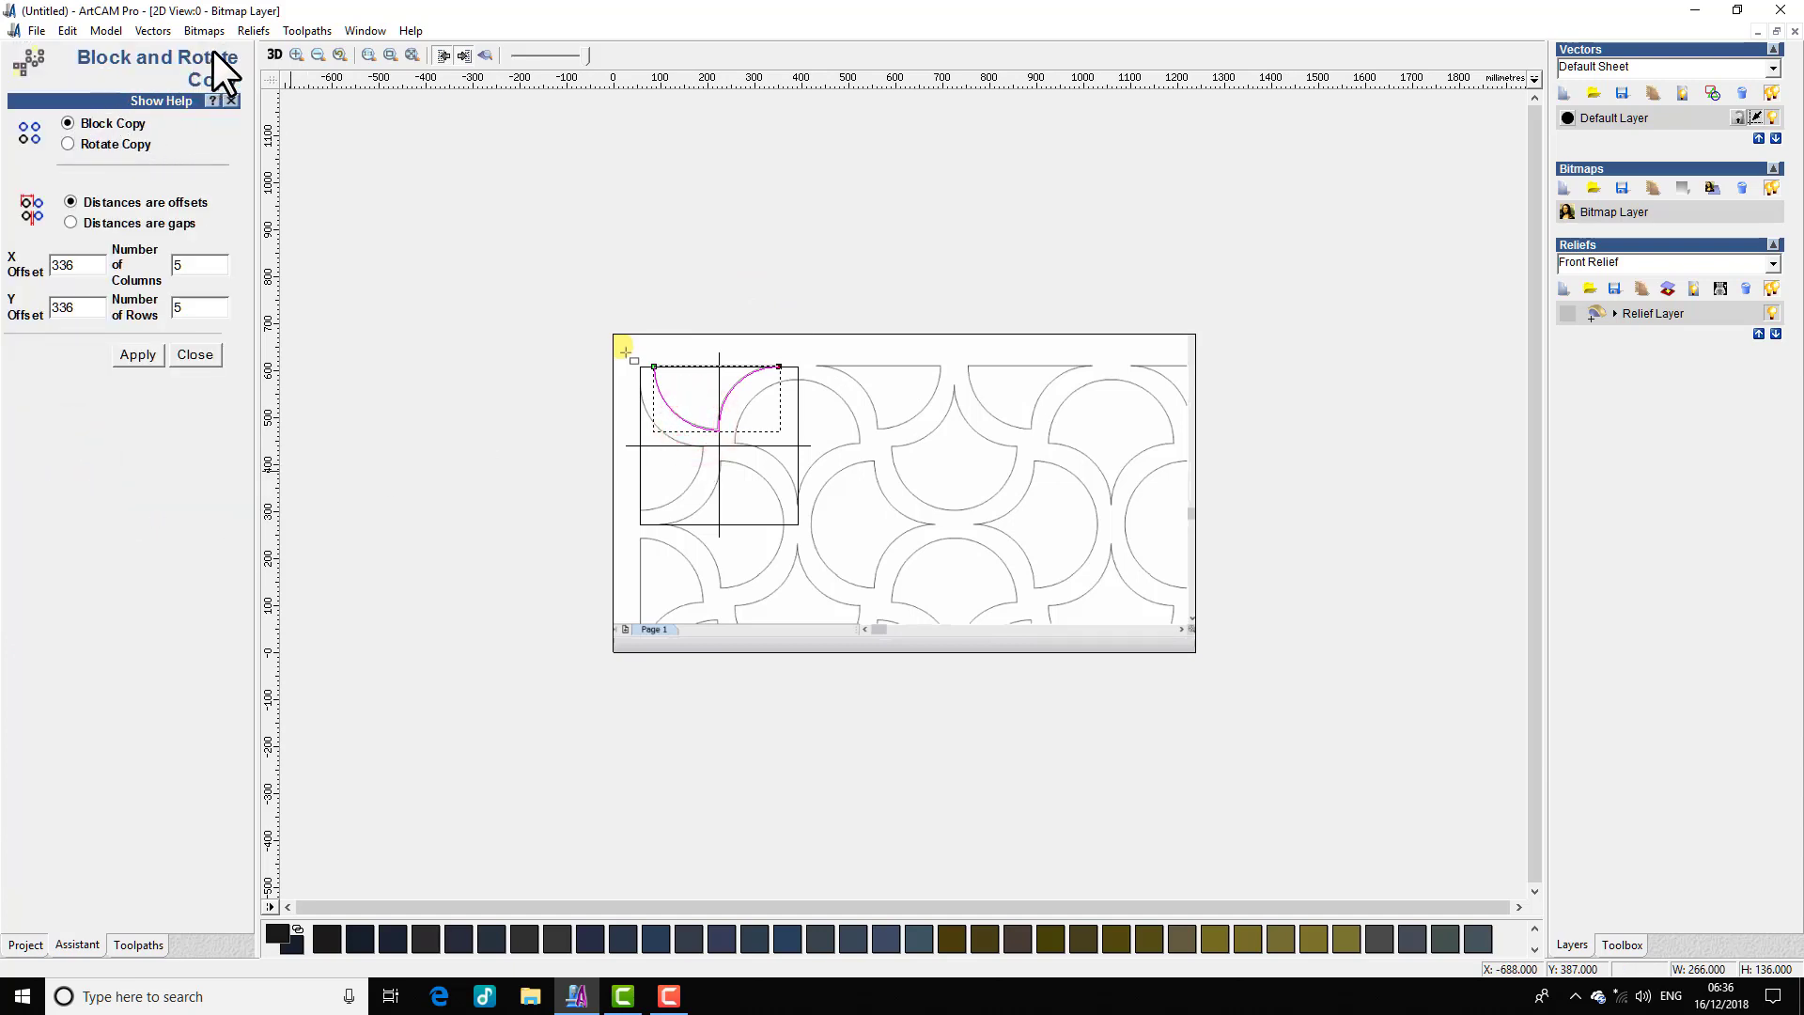
{"action": "left_click", "coordinate": [69, 143]}
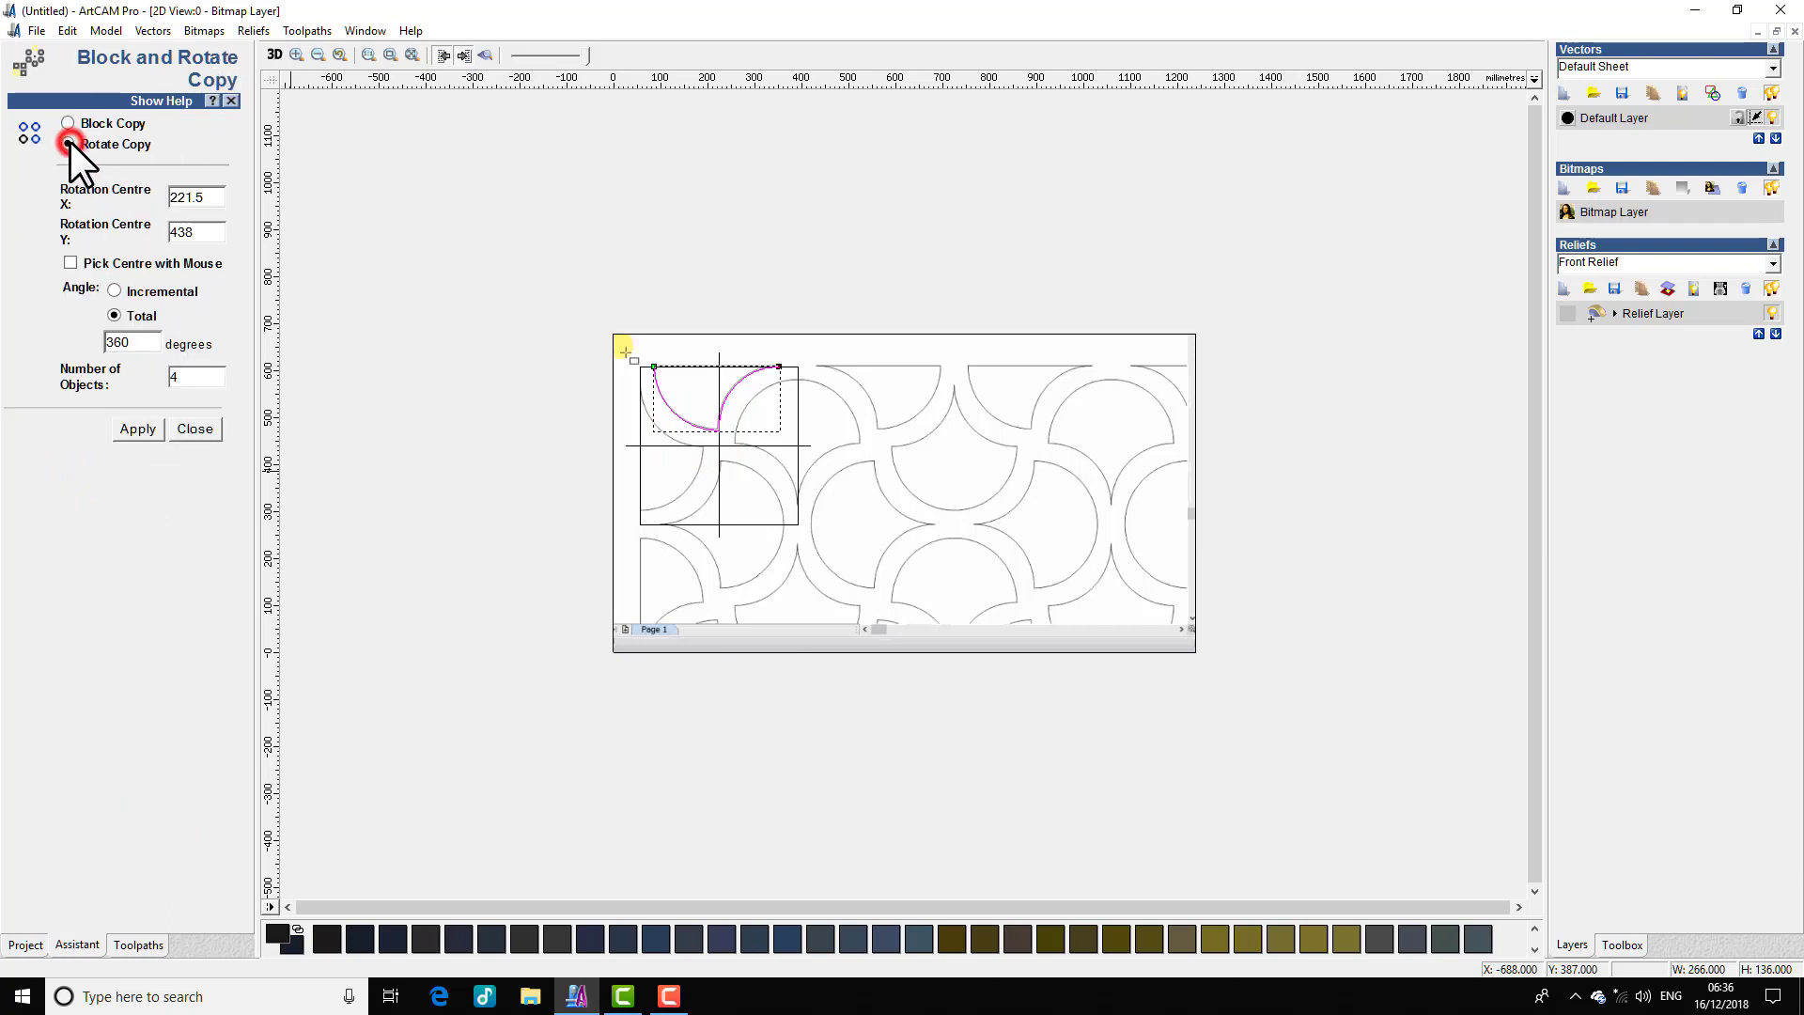
{"action": "left_click", "coordinate": [71, 263]}
{"action": "scroll", "coordinate": [719, 449], "scroll_direction": "up", "scroll_amount": 3}
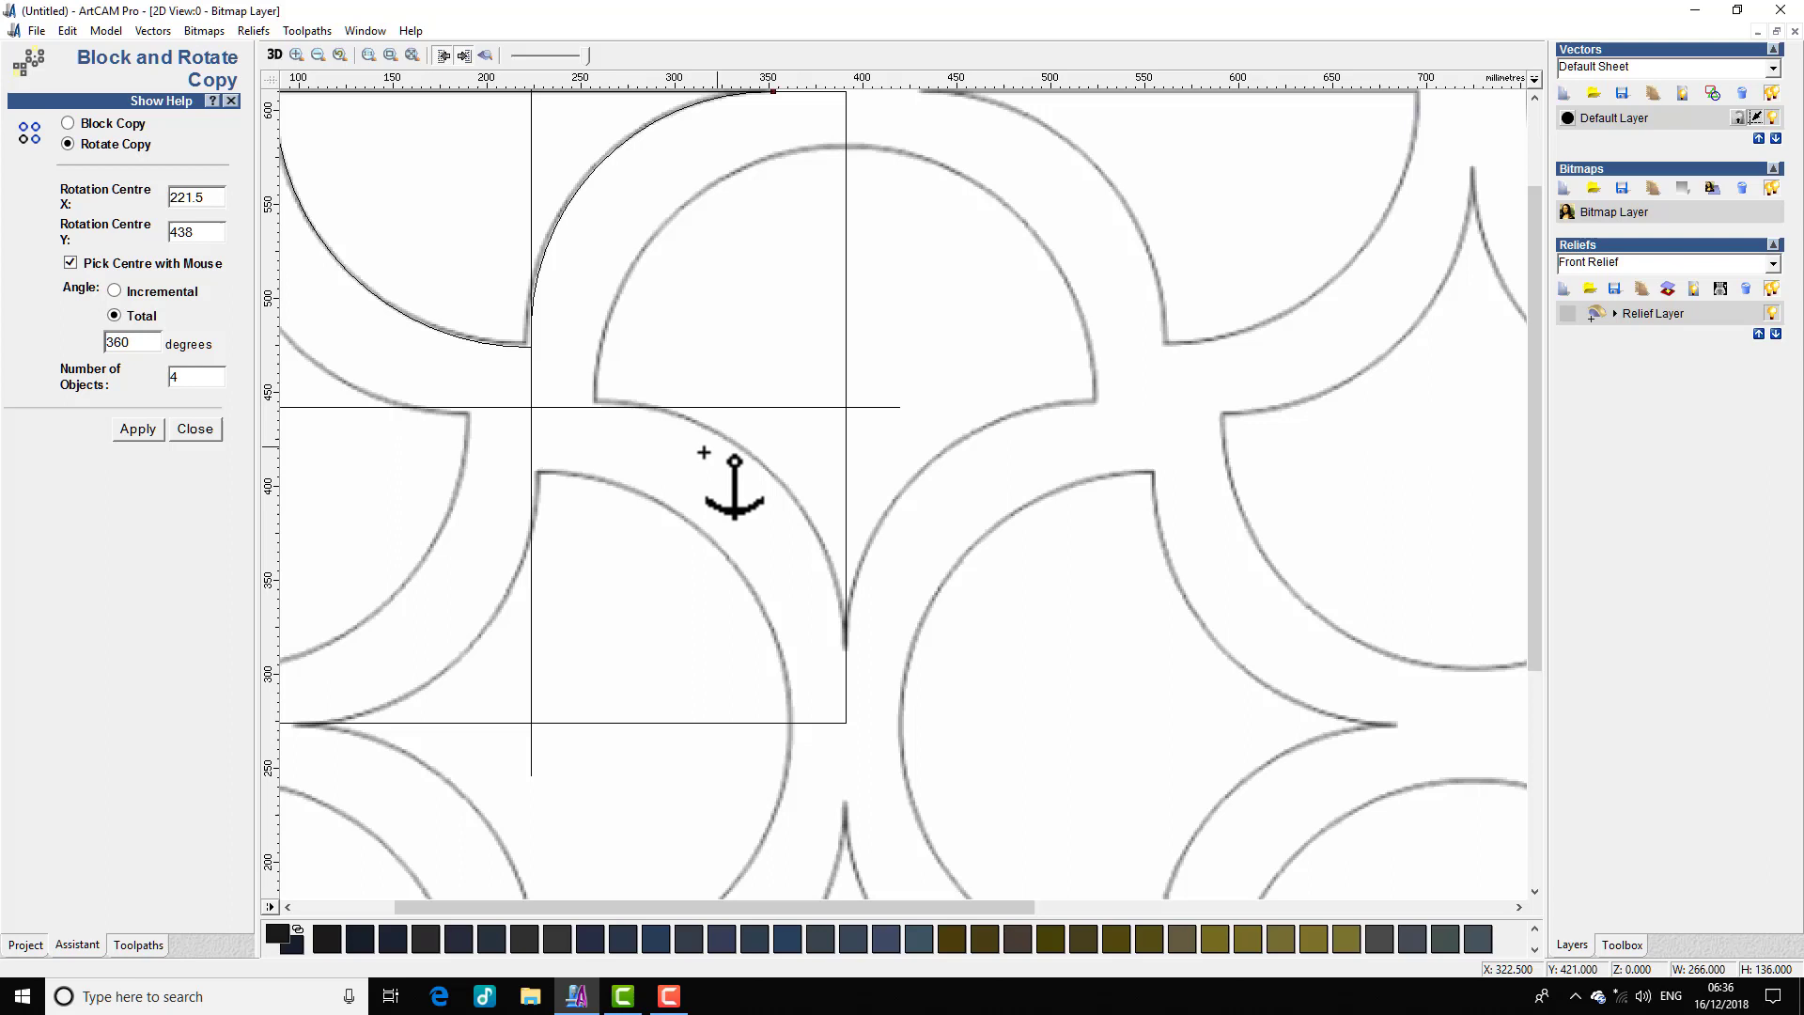
{"action": "left_click", "coordinate": [532, 408]}
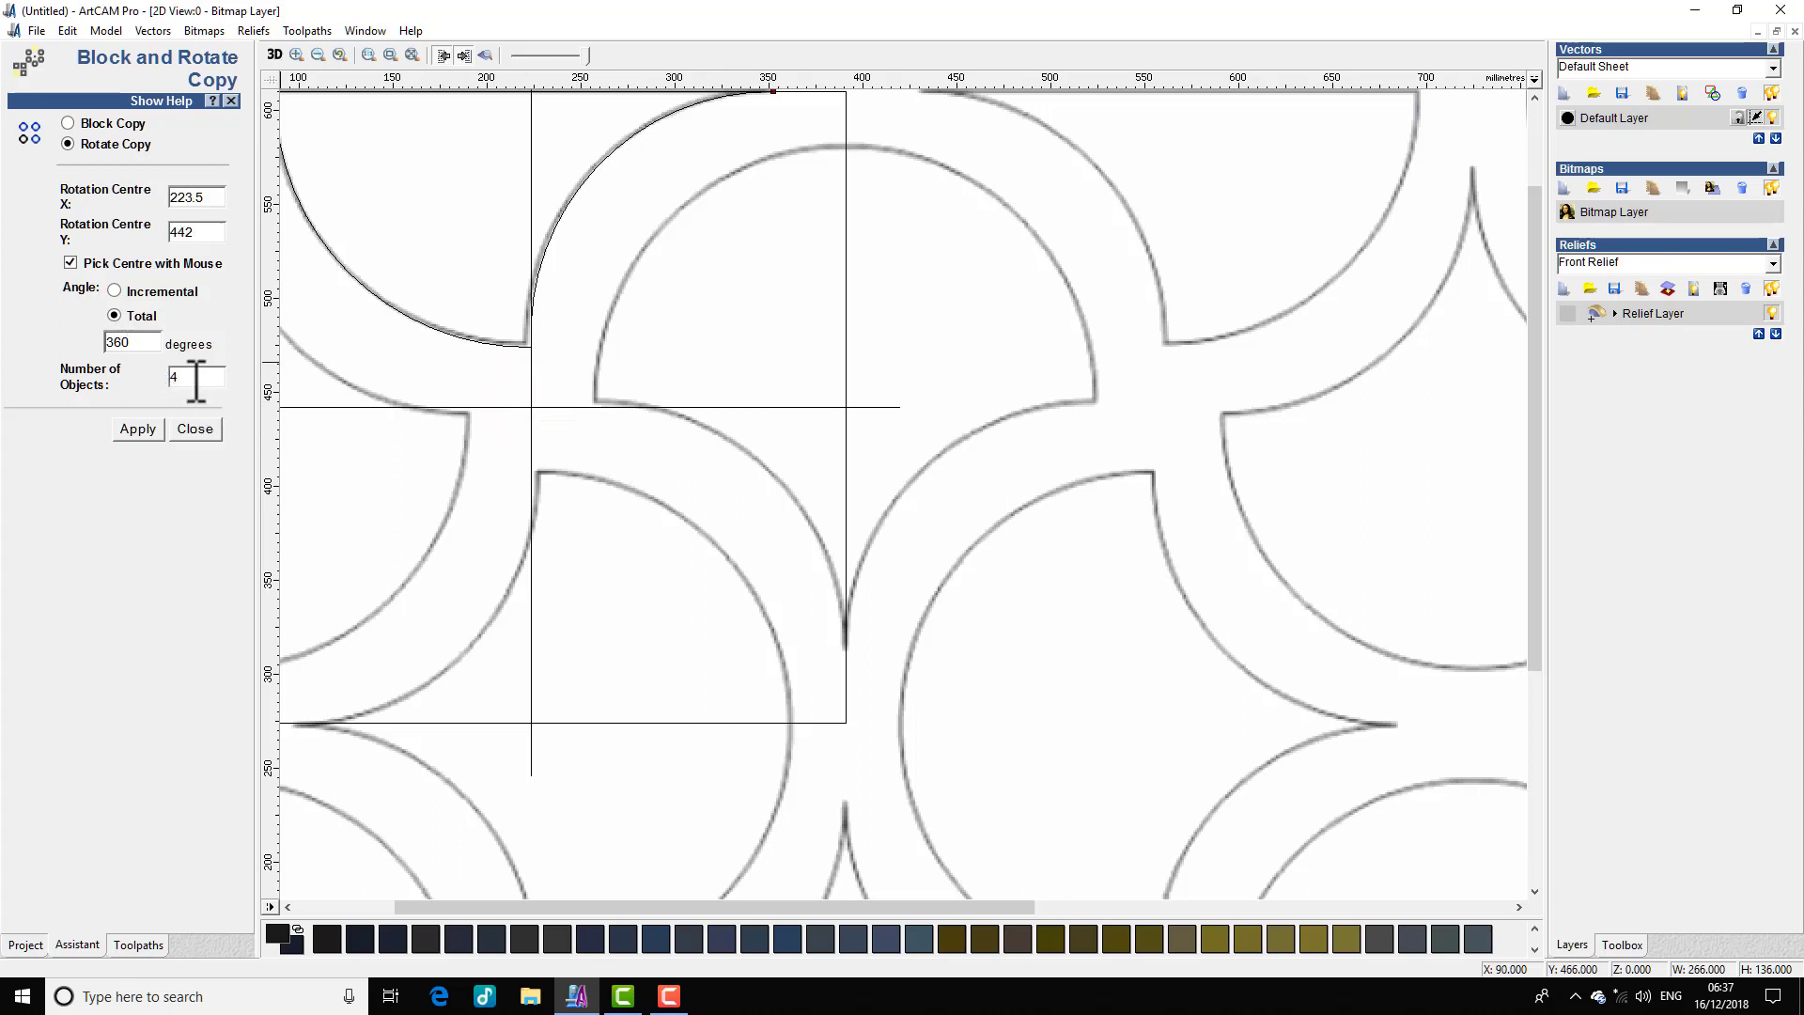
{"action": "left_click", "coordinate": [136, 428]}
Step: Select the lower and left rotated arcs to inspect them
{"action": "scroll", "coordinate": [748, 445], "scroll_direction": "up", "scroll_amount": 1}
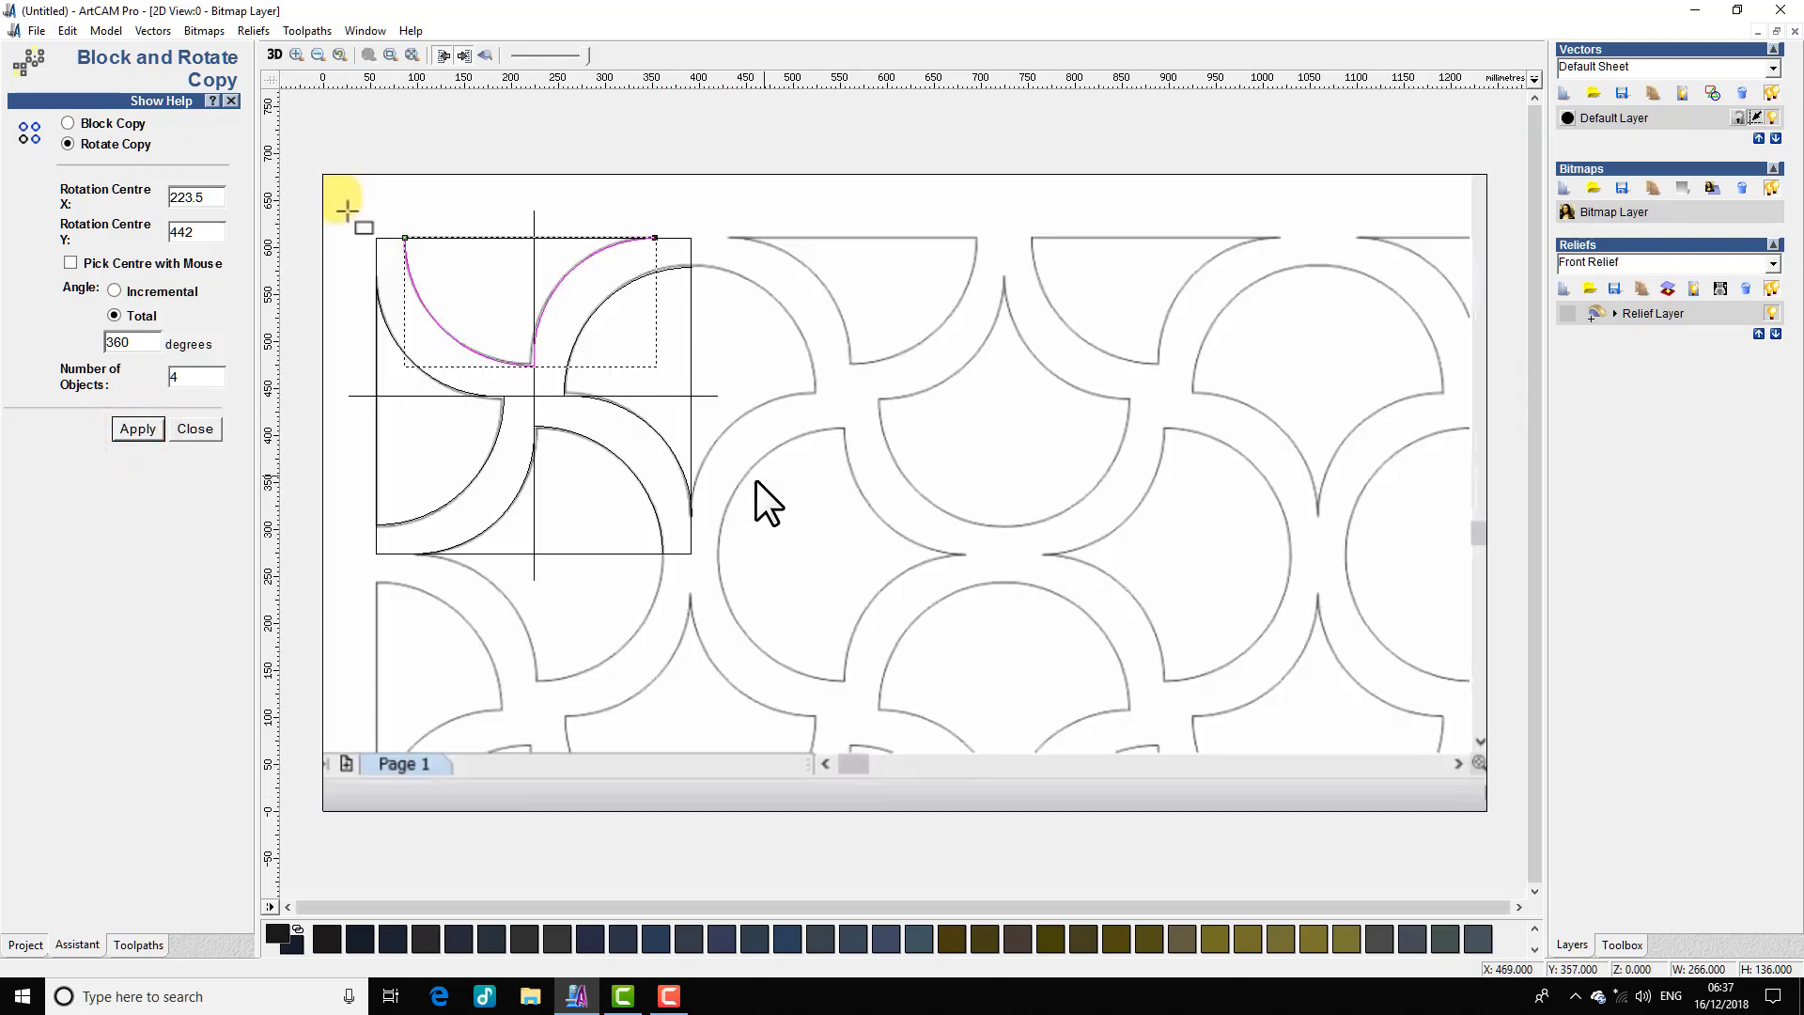
{"action": "left_click", "coordinate": [565, 432]}
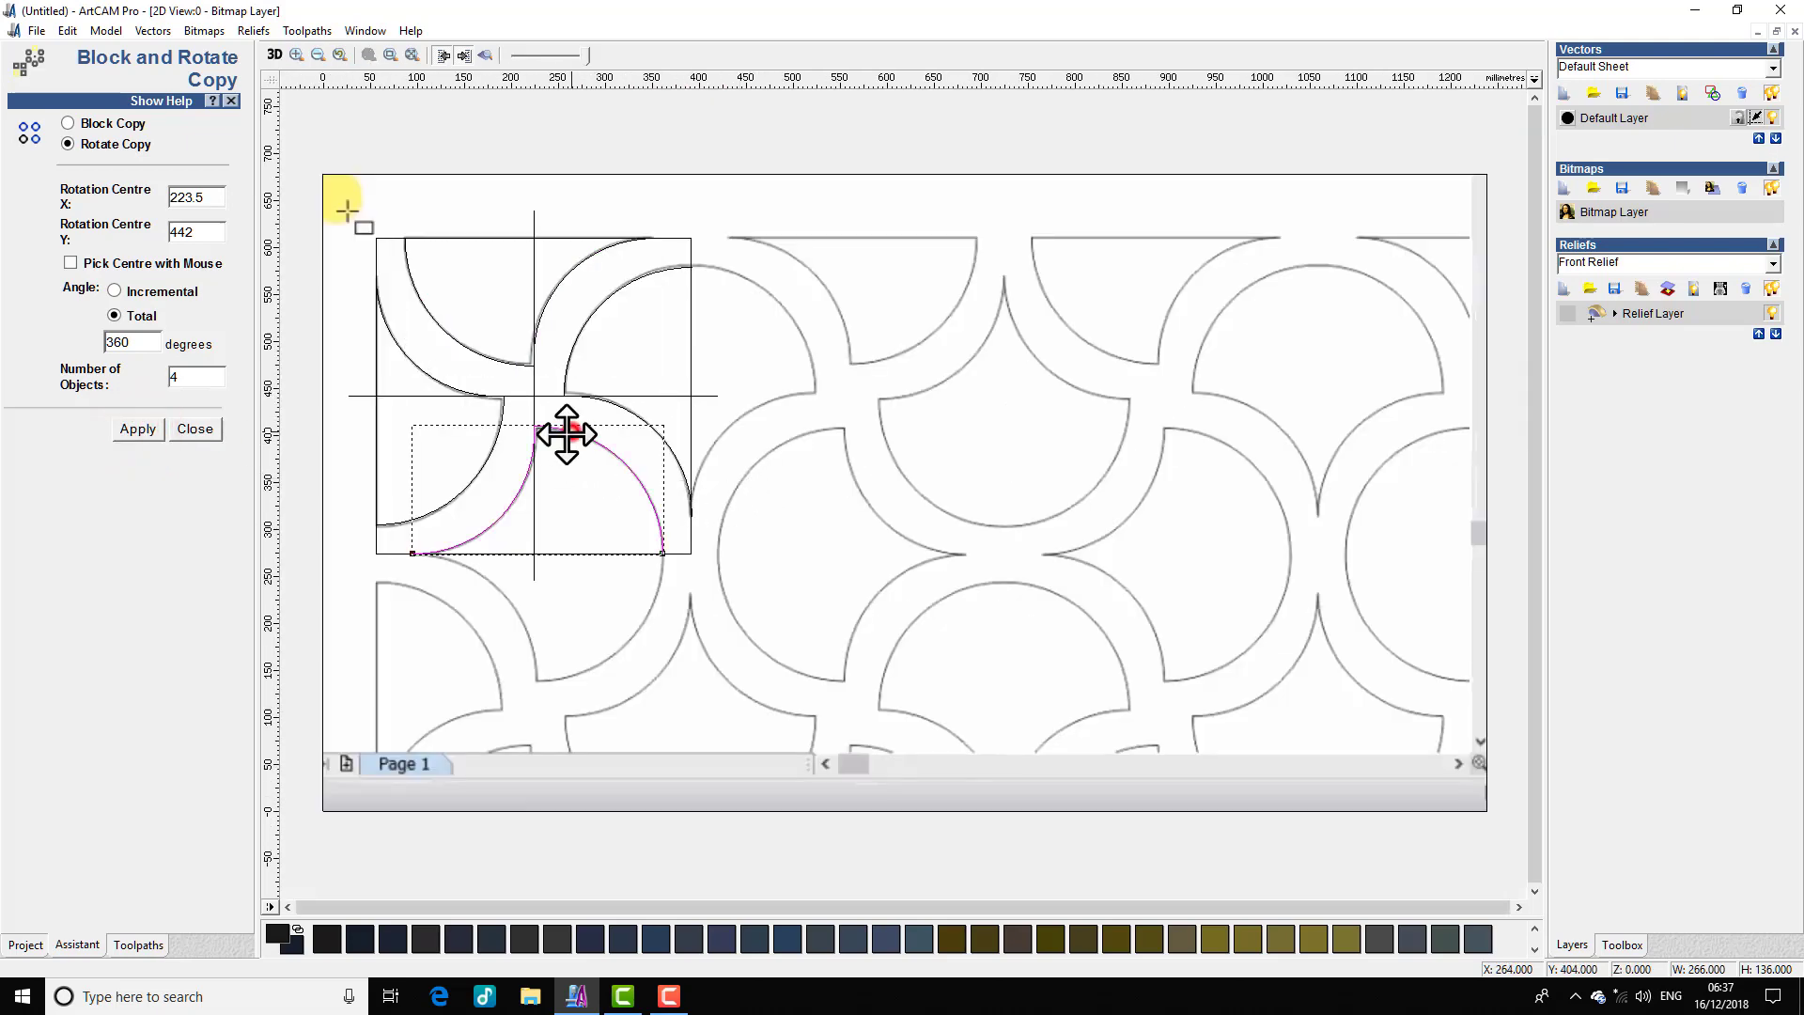
{"action": "left_click", "coordinate": [468, 393]}
{"action": "scroll", "coordinate": [677, 427], "scroll_direction": "down", "scroll_amount": 2}
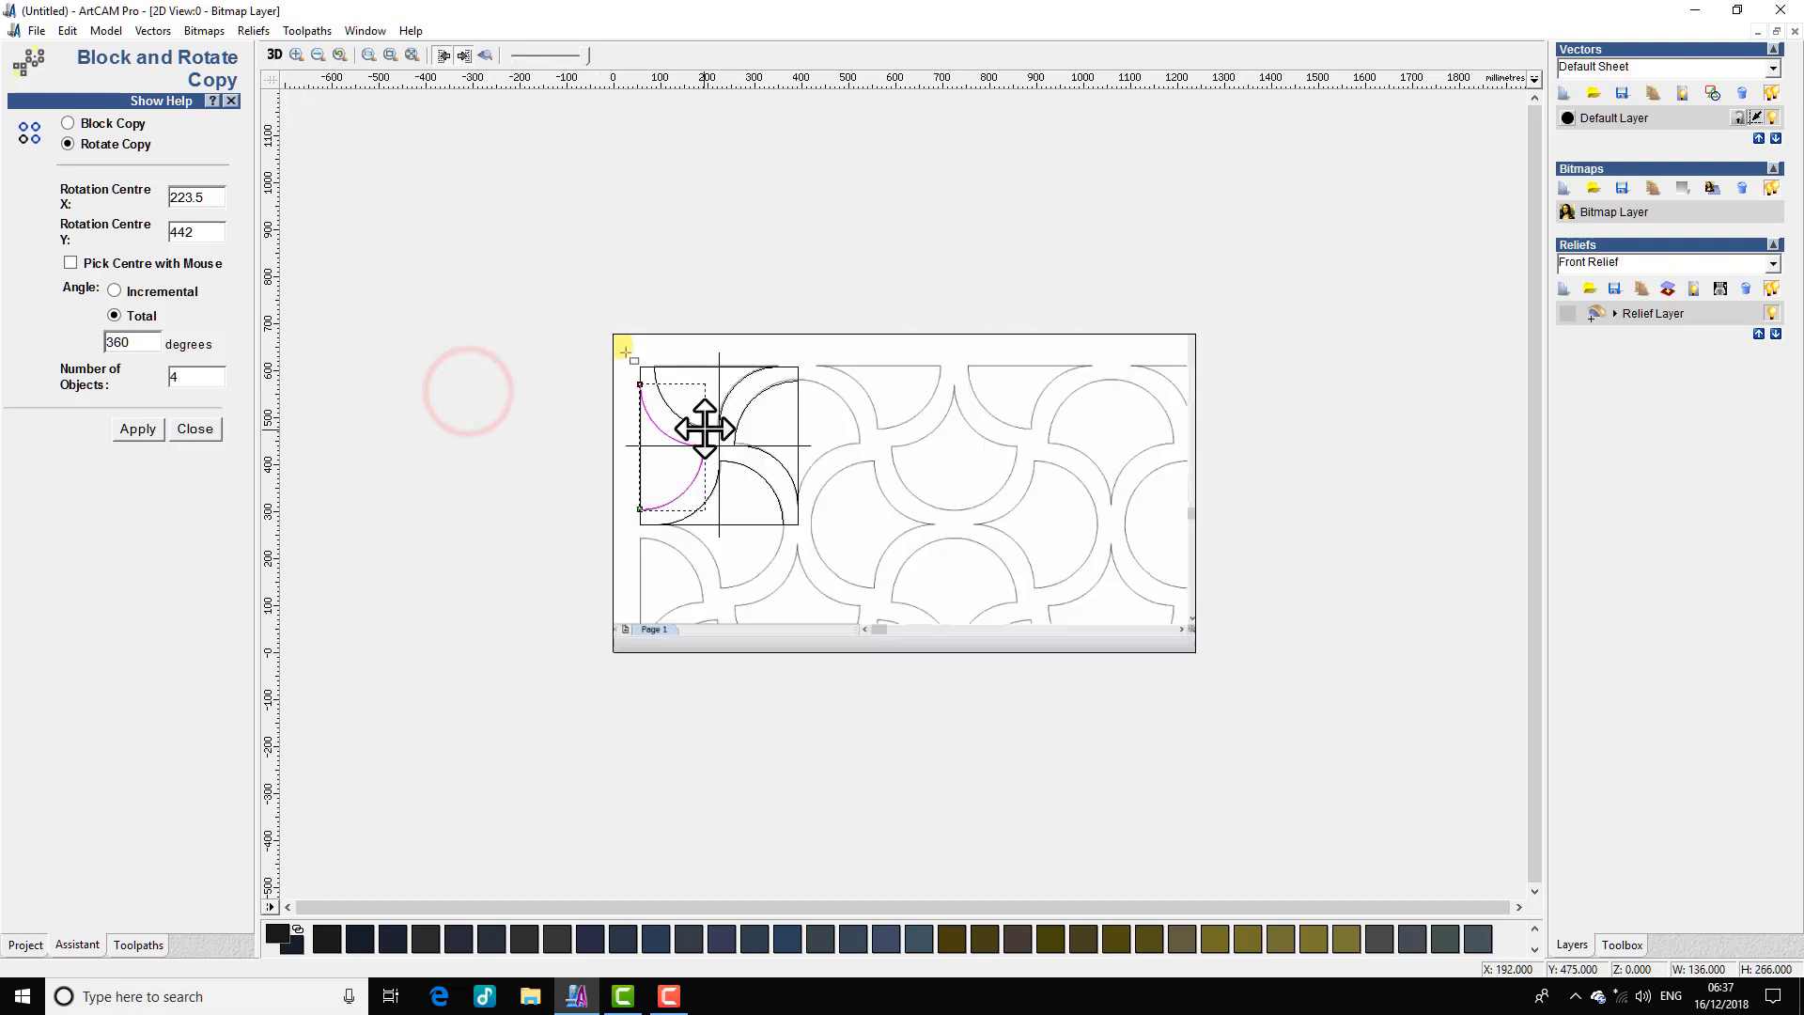
{"action": "scroll", "coordinate": [714, 419], "scroll_direction": "up", "scroll_amount": 2}
{"action": "scroll", "coordinate": [639, 371], "scroll_direction": "down", "scroll_amount": 1}
{"action": "scroll", "coordinate": [651, 376], "scroll_direction": "up", "scroll_amount": 1}
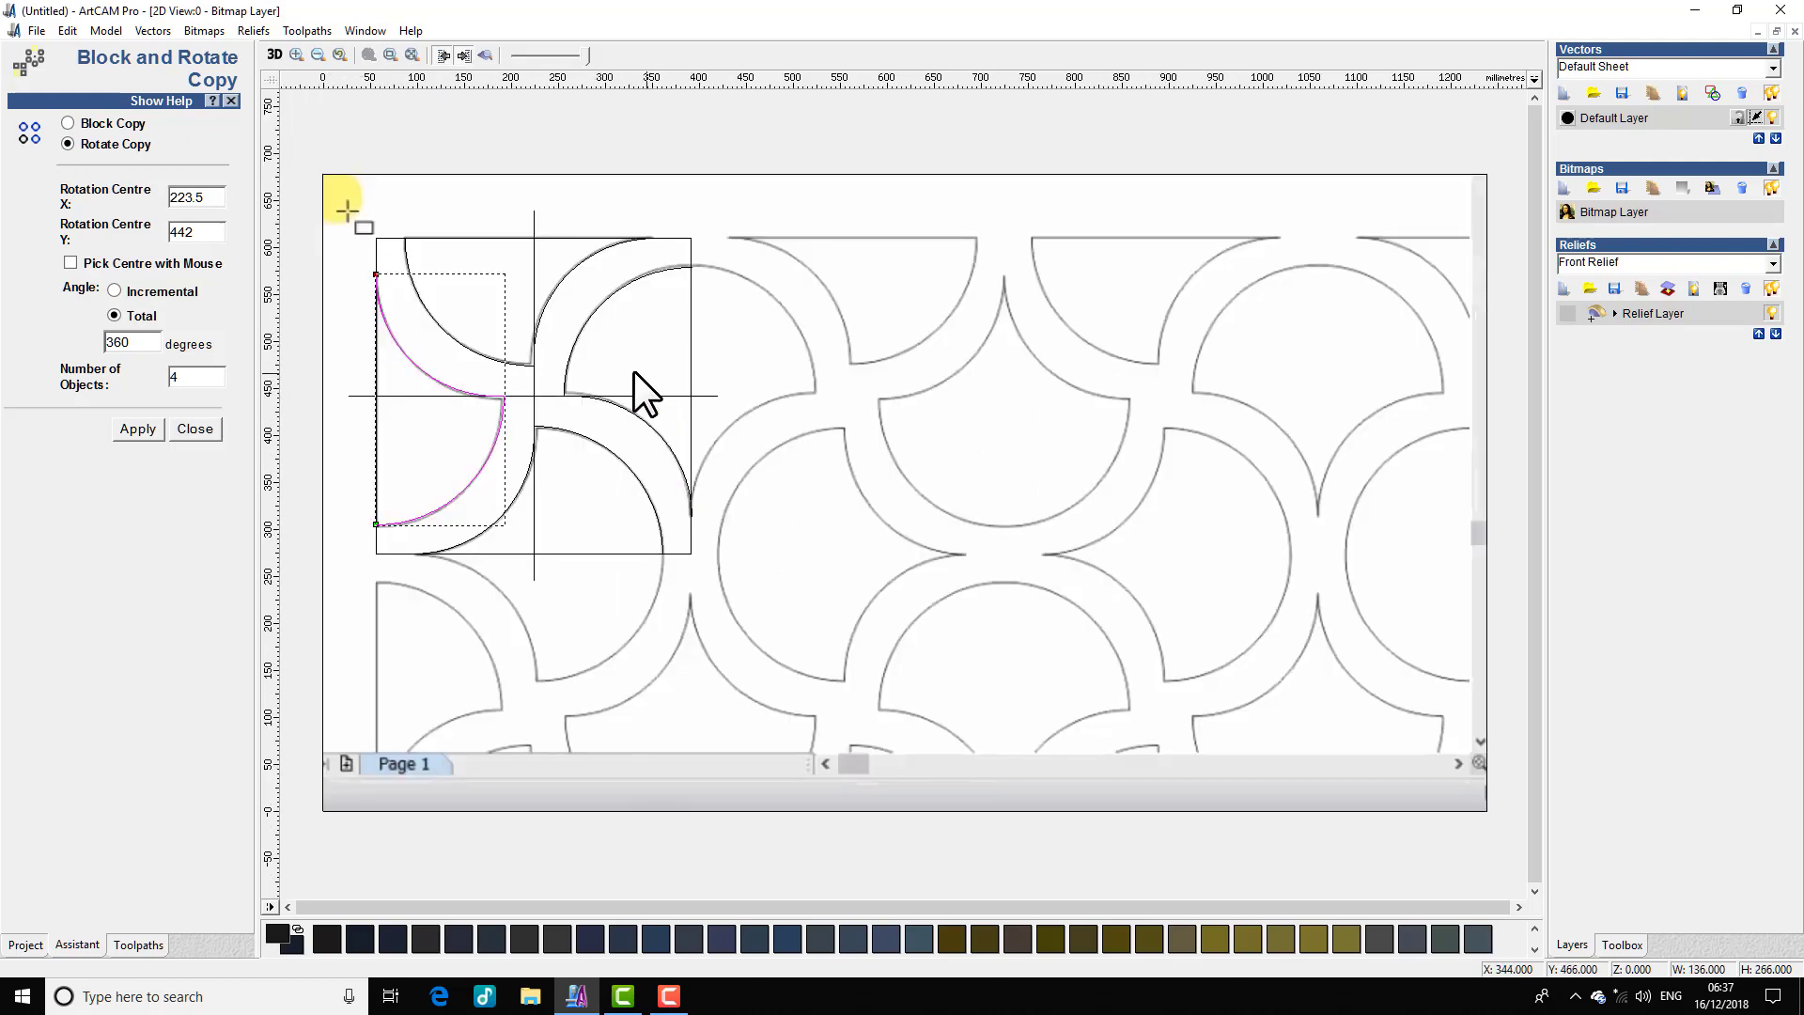
Step: Delete the guide lines and bounding square, then box-select the four remaining arcs
{"action": "left_click", "coordinate": [634, 397]}
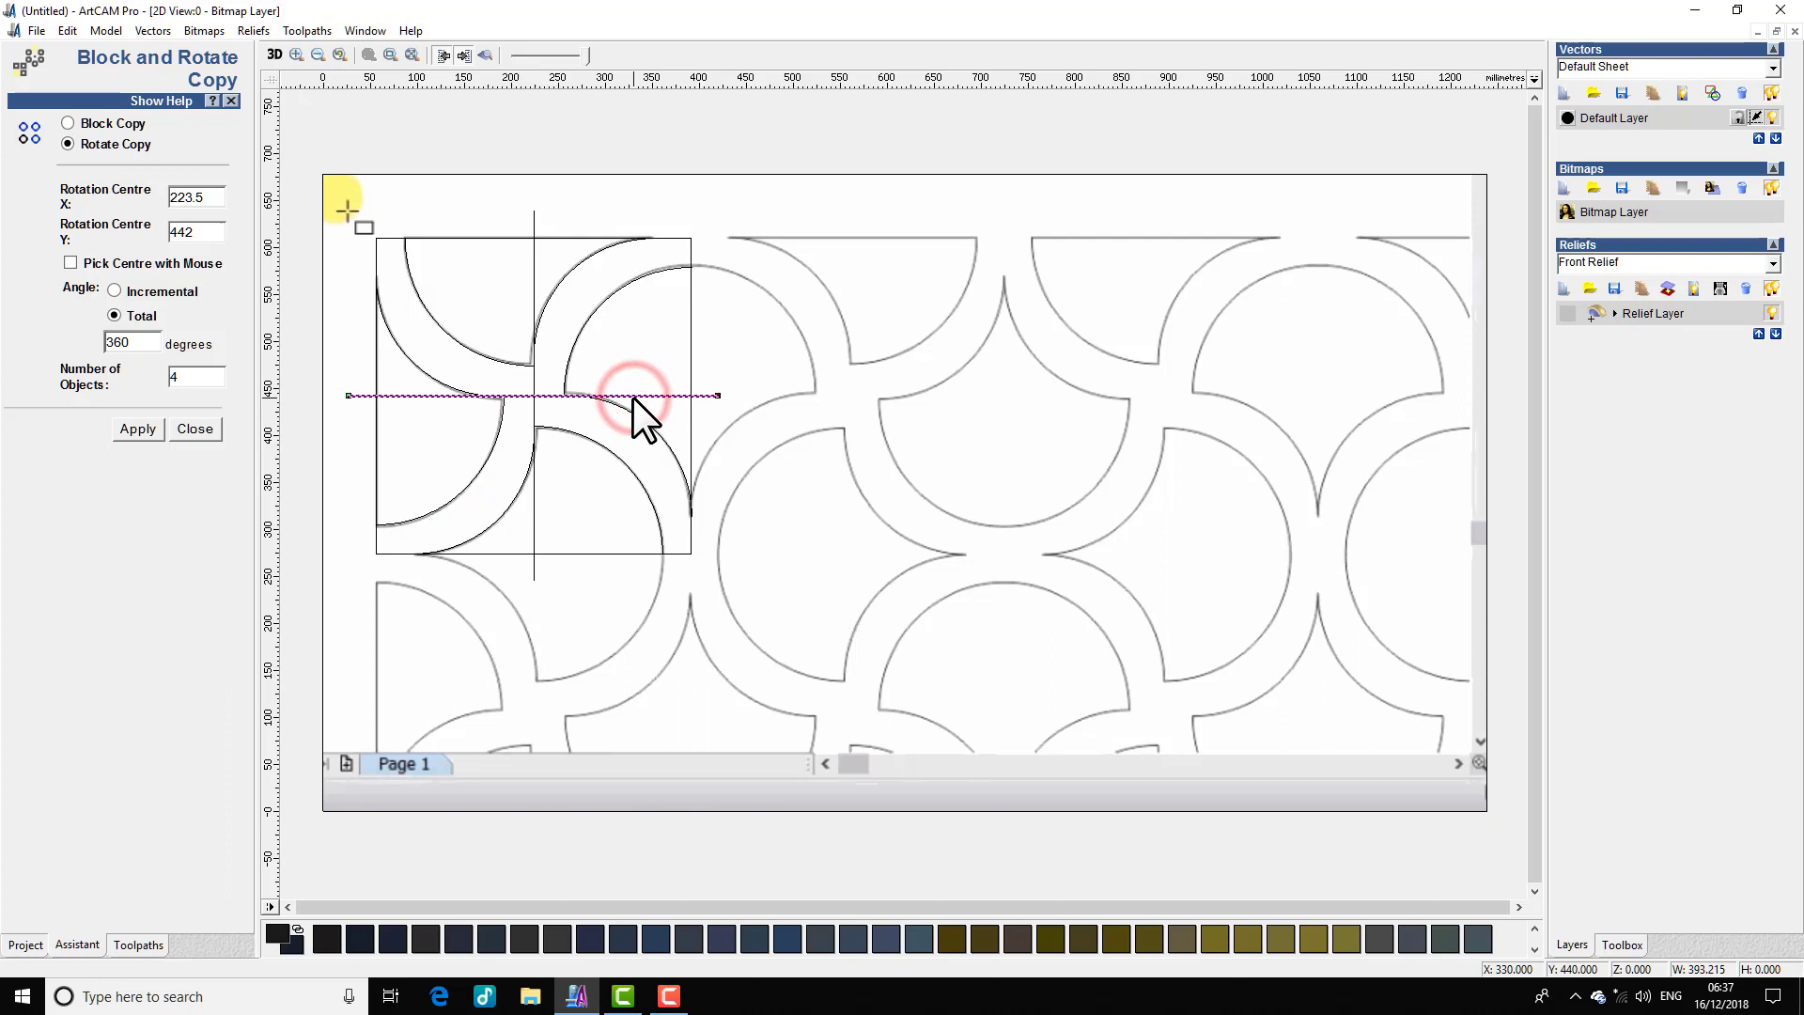
{"action": "left_click", "coordinate": [531, 380]}
{"action": "key", "text": "Delete"}
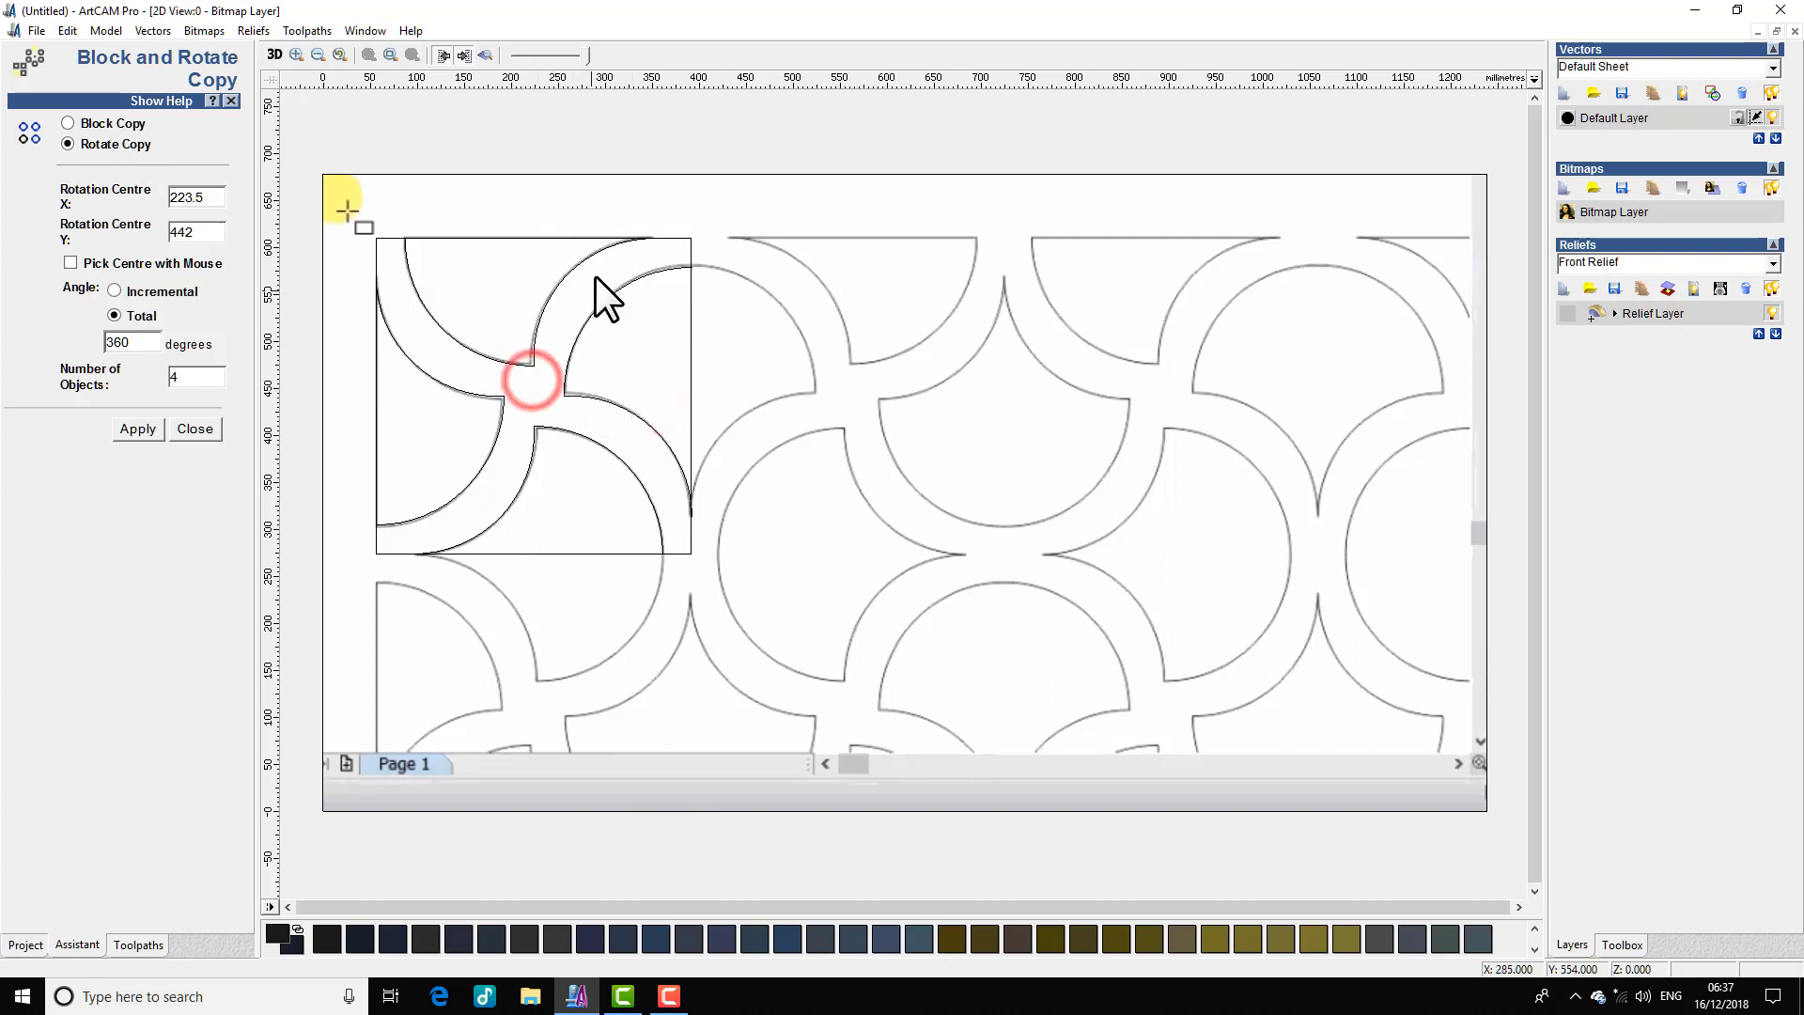
{"action": "left_click", "coordinate": [674, 237]}
{"action": "key", "text": "Delete"}
{"action": "scroll", "coordinate": [564, 282], "scroll_direction": "down", "scroll_amount": 1}
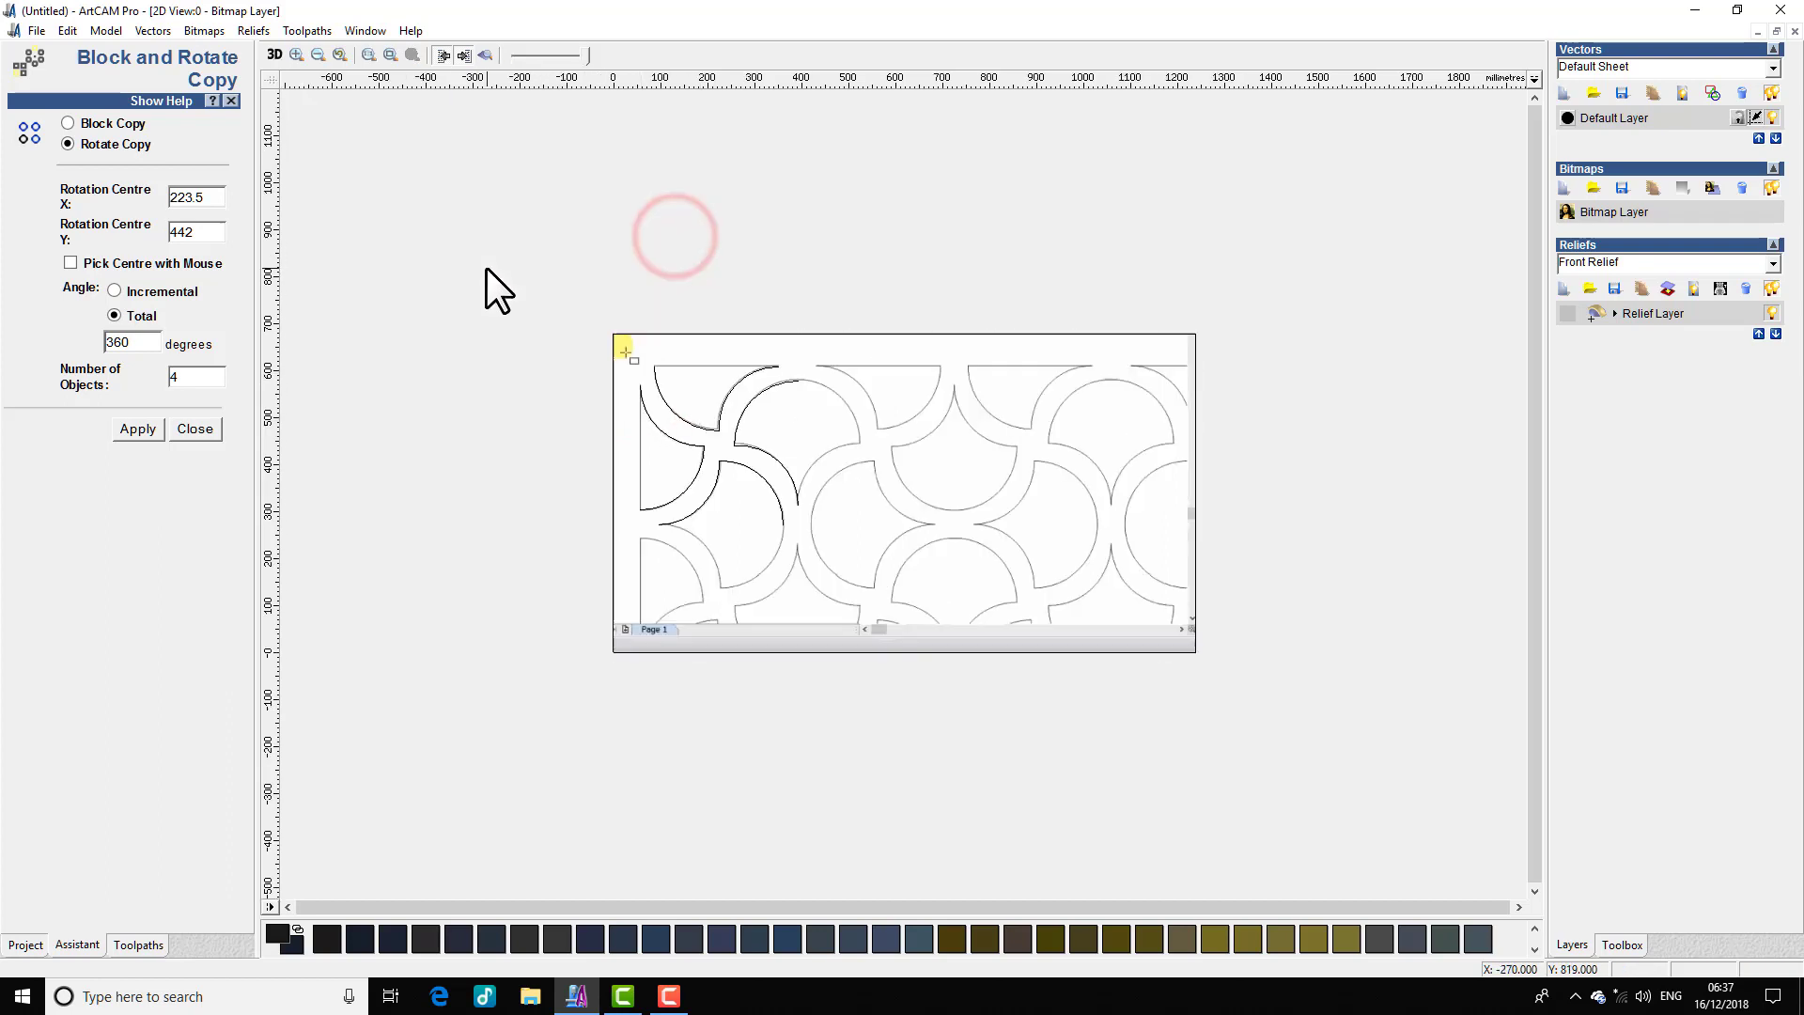
{"action": "left_click_drag", "start_coordinate": [552, 273], "coordinate": [826, 572]}
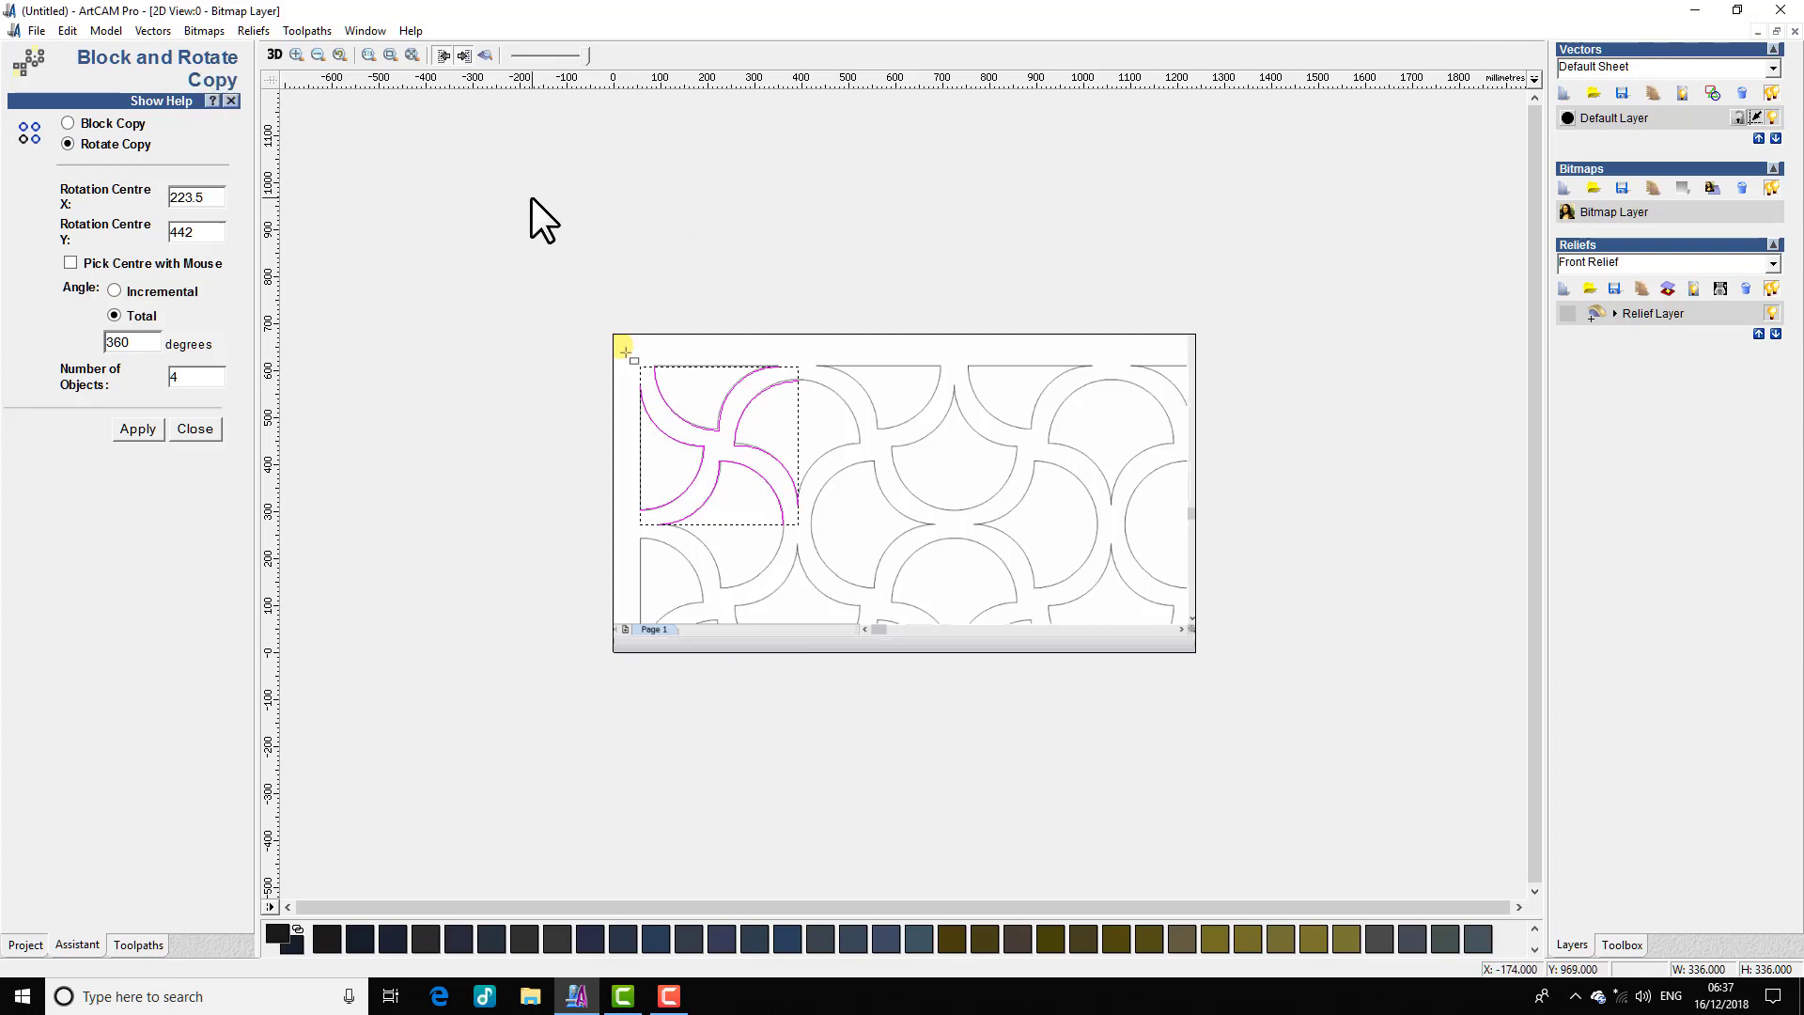
Step: Create a new 500 × 500 mm model without saving, then paste the four-arc tile
{"action": "left_click", "coordinate": [34, 28]}
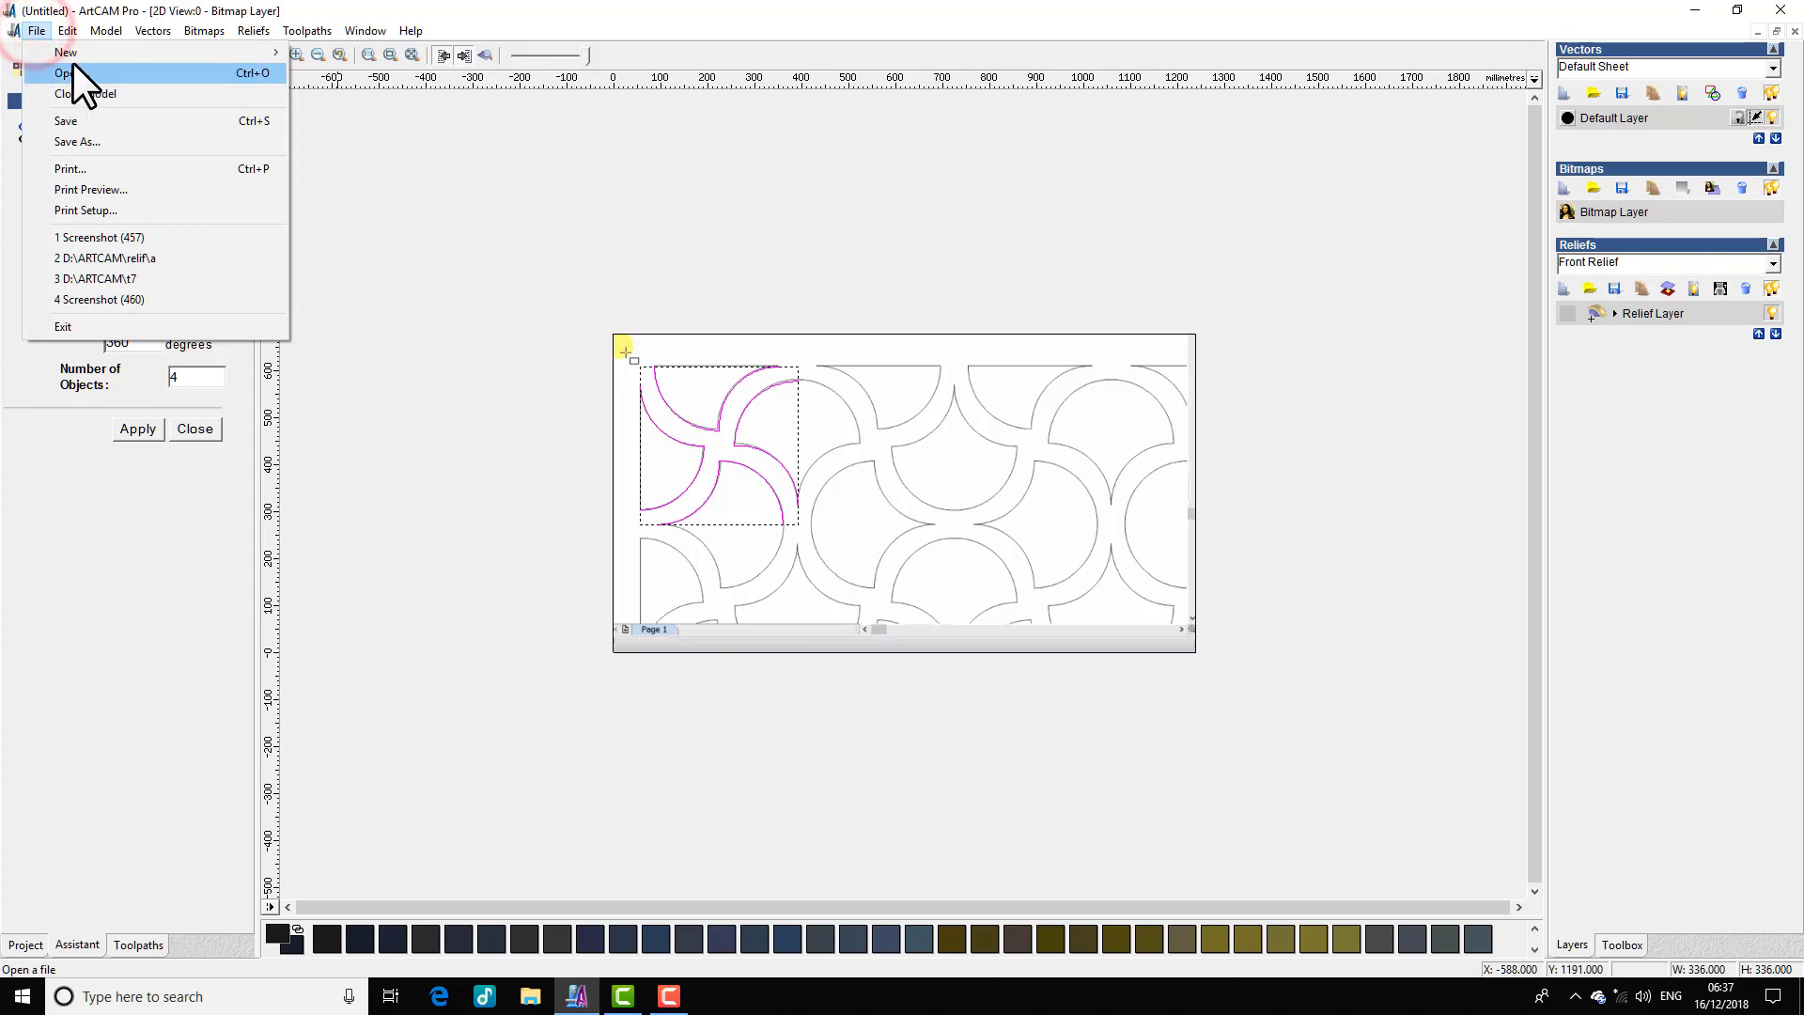
{"action": "mouse_move", "coordinate": [66, 53]}
{"action": "left_click", "coordinate": [386, 56]}
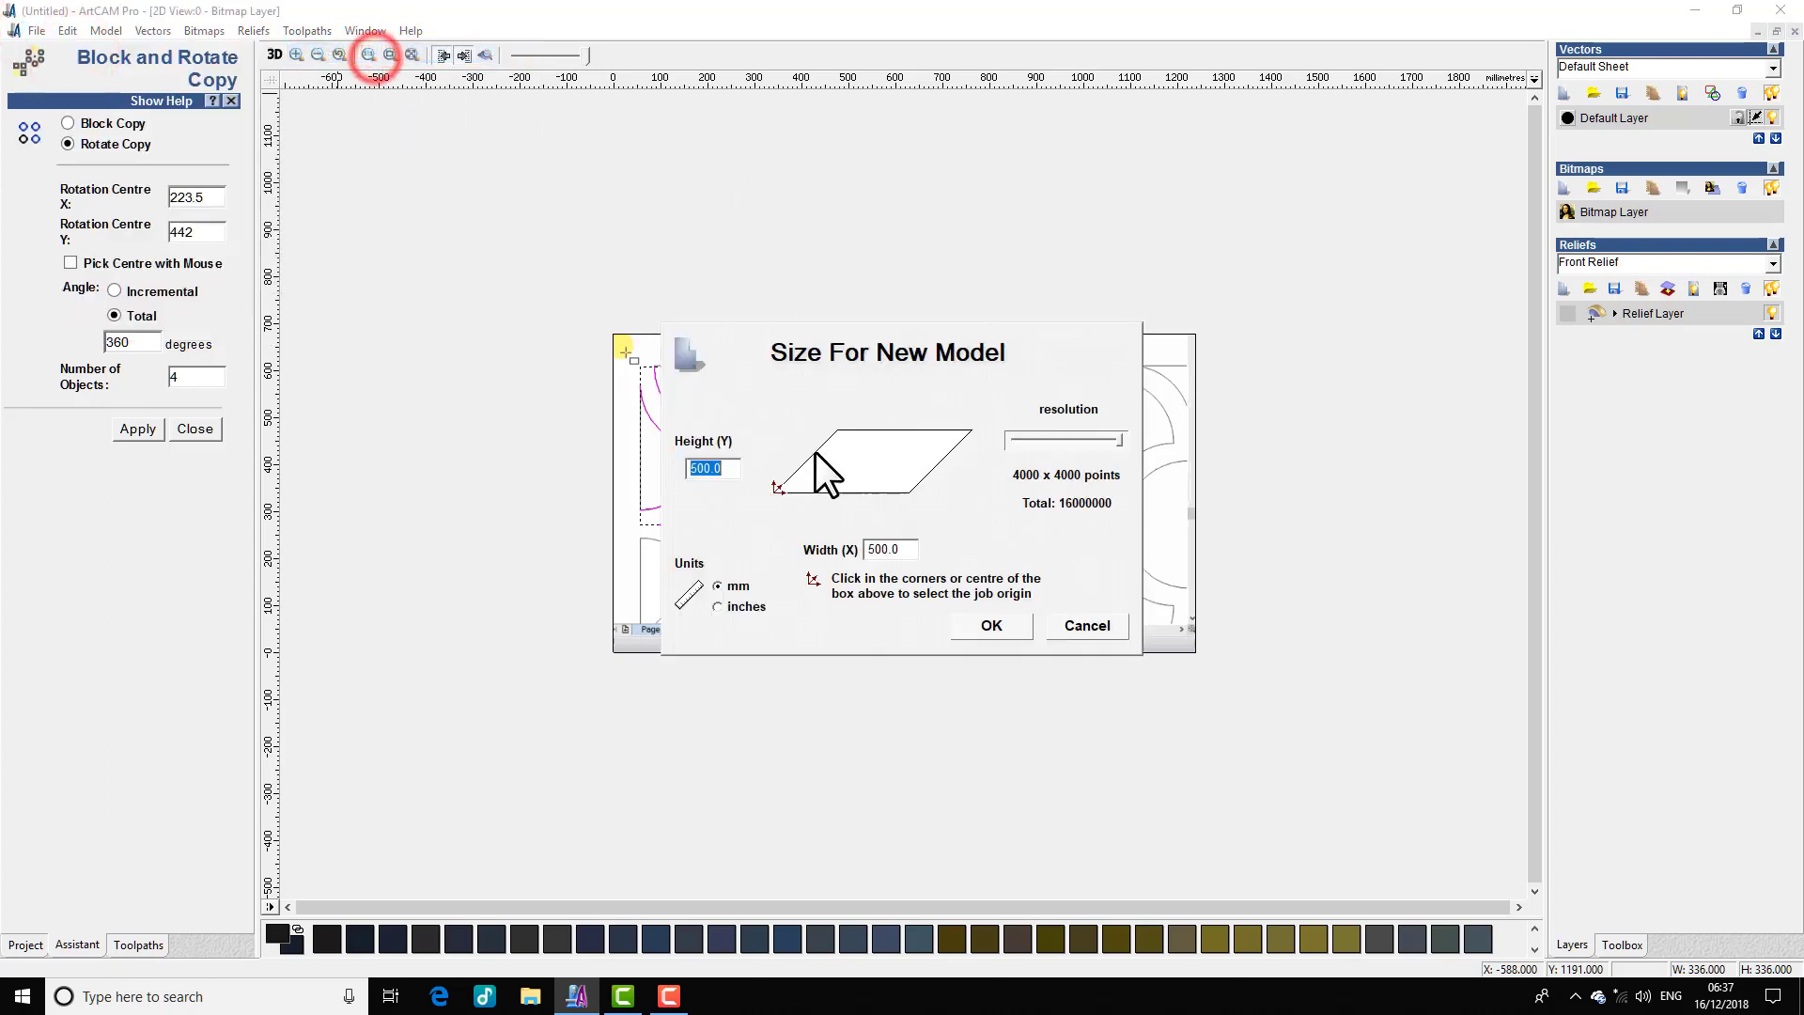
{"action": "left_click", "coordinate": [1003, 634]}
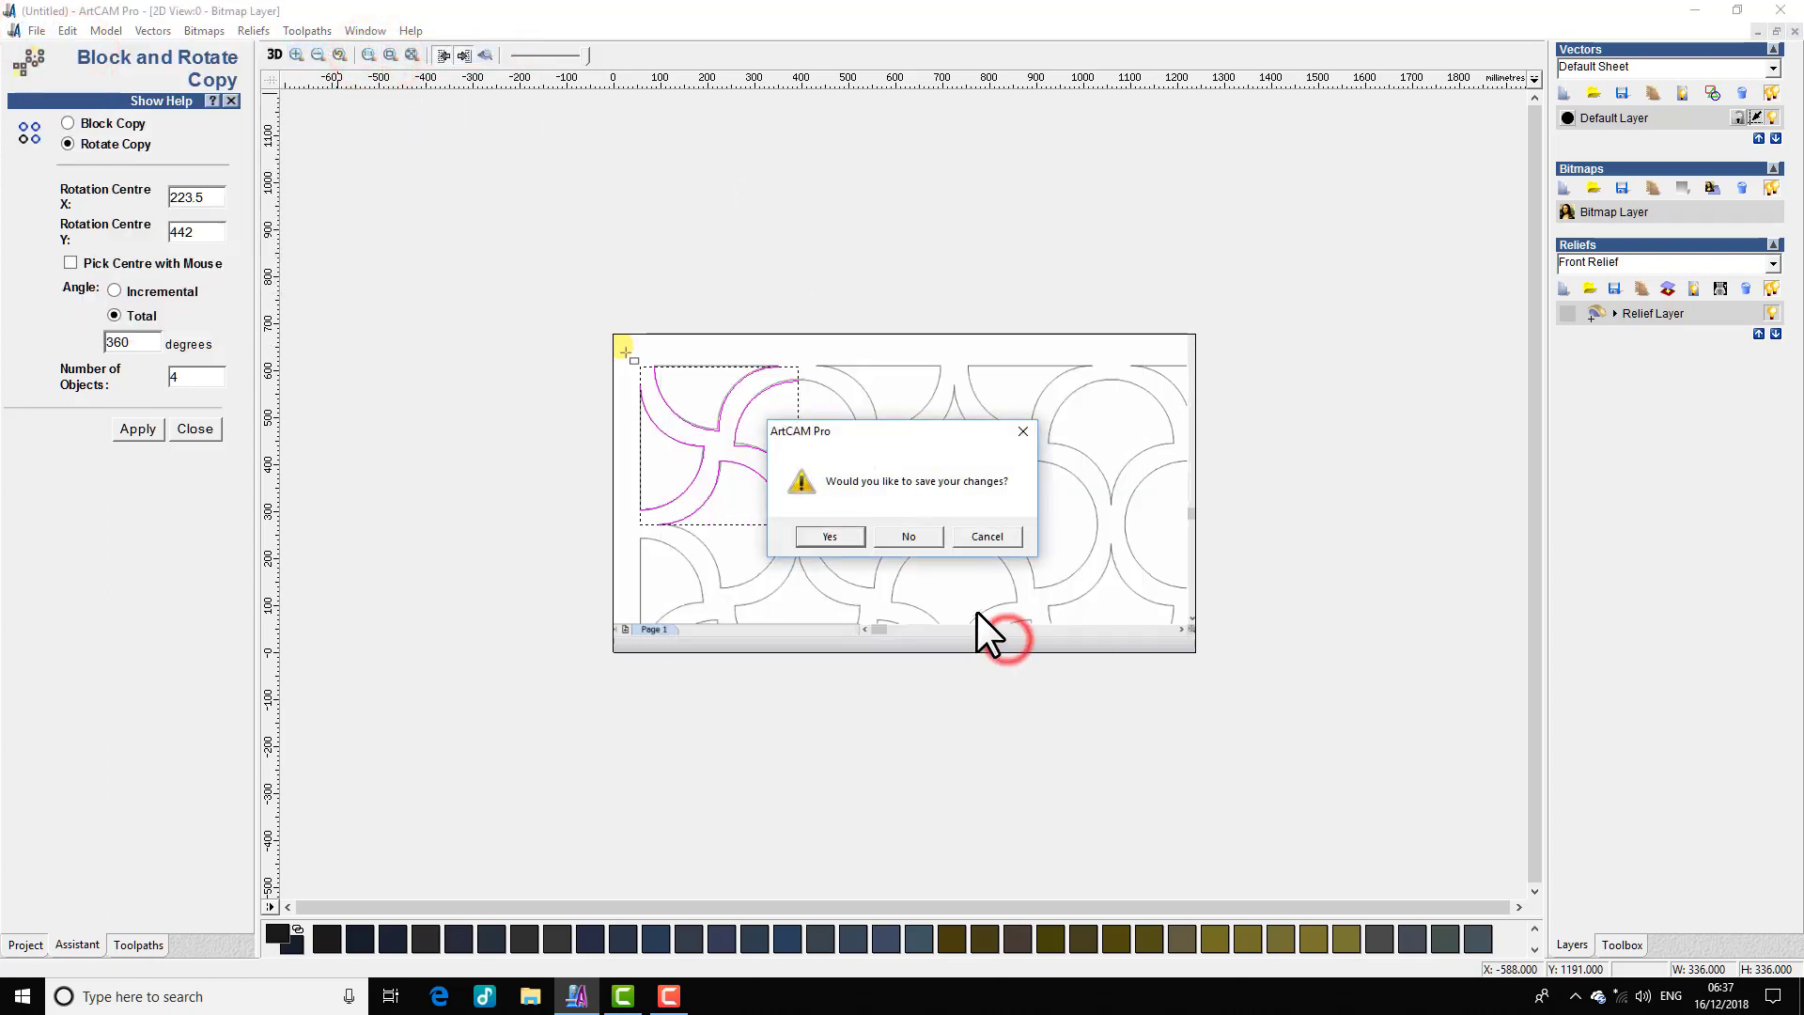
{"action": "left_click", "coordinate": [906, 533]}
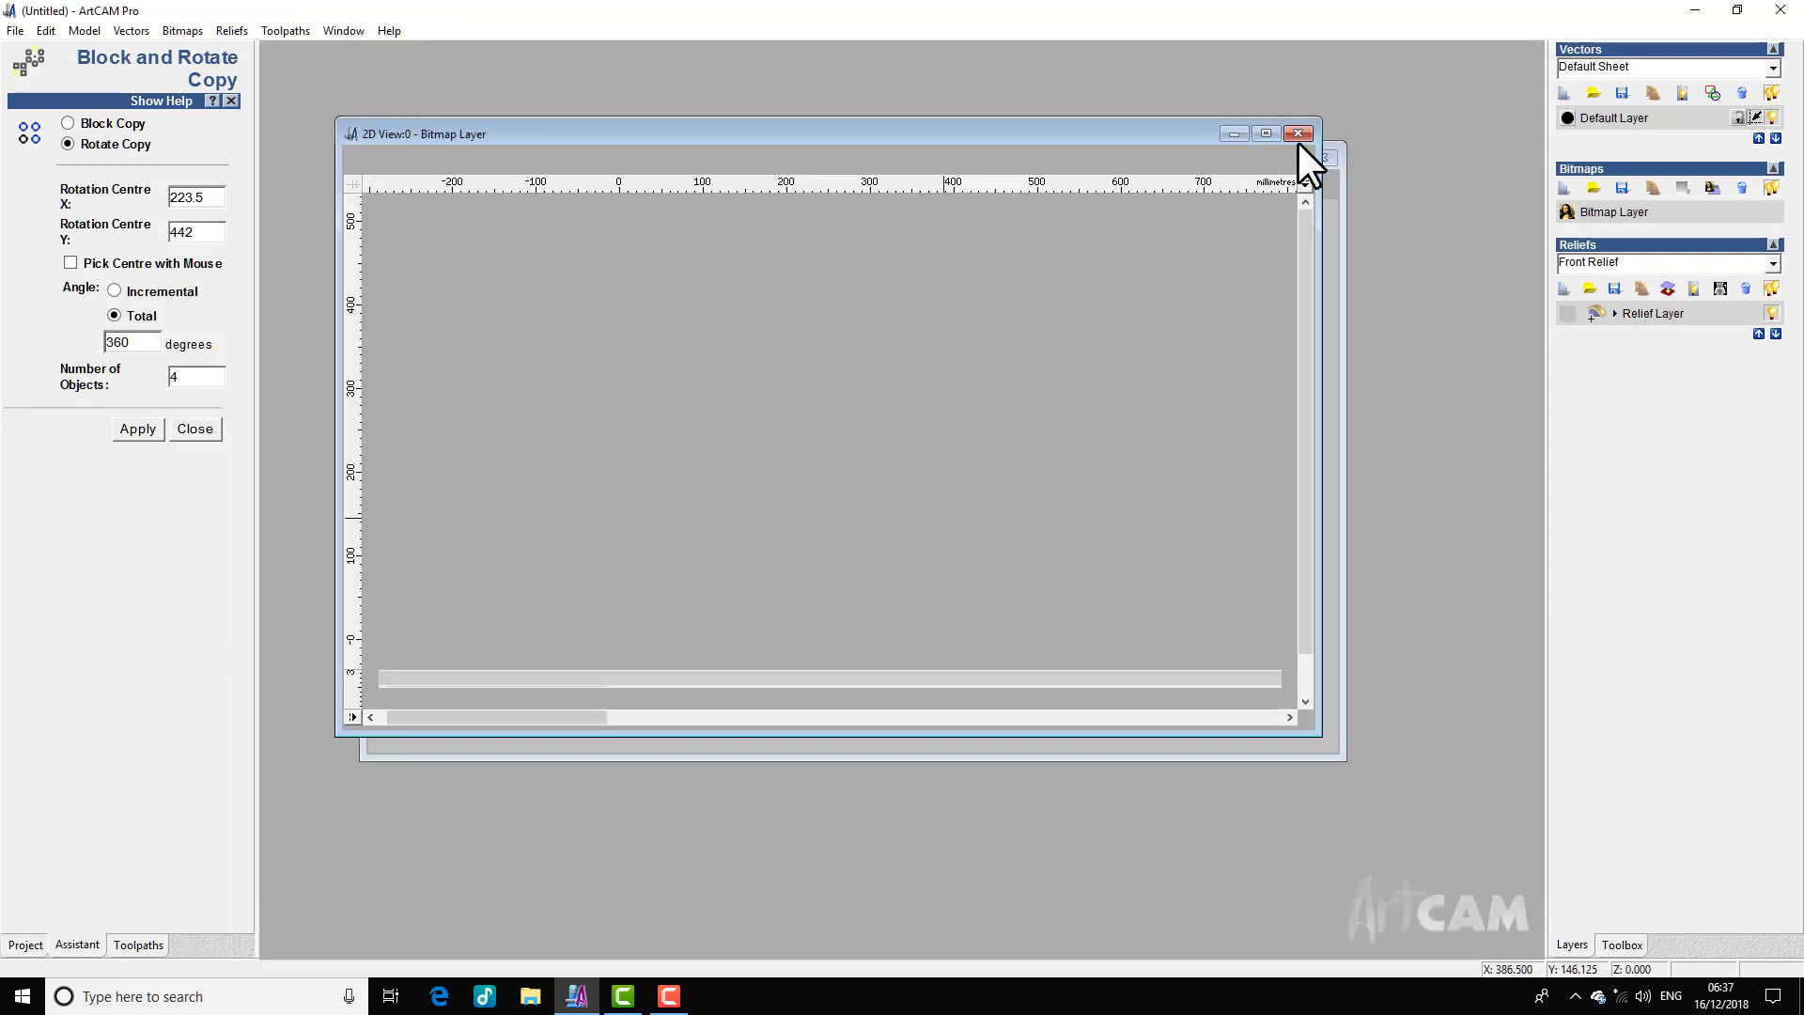
{"action": "left_click", "coordinate": [1267, 133]}
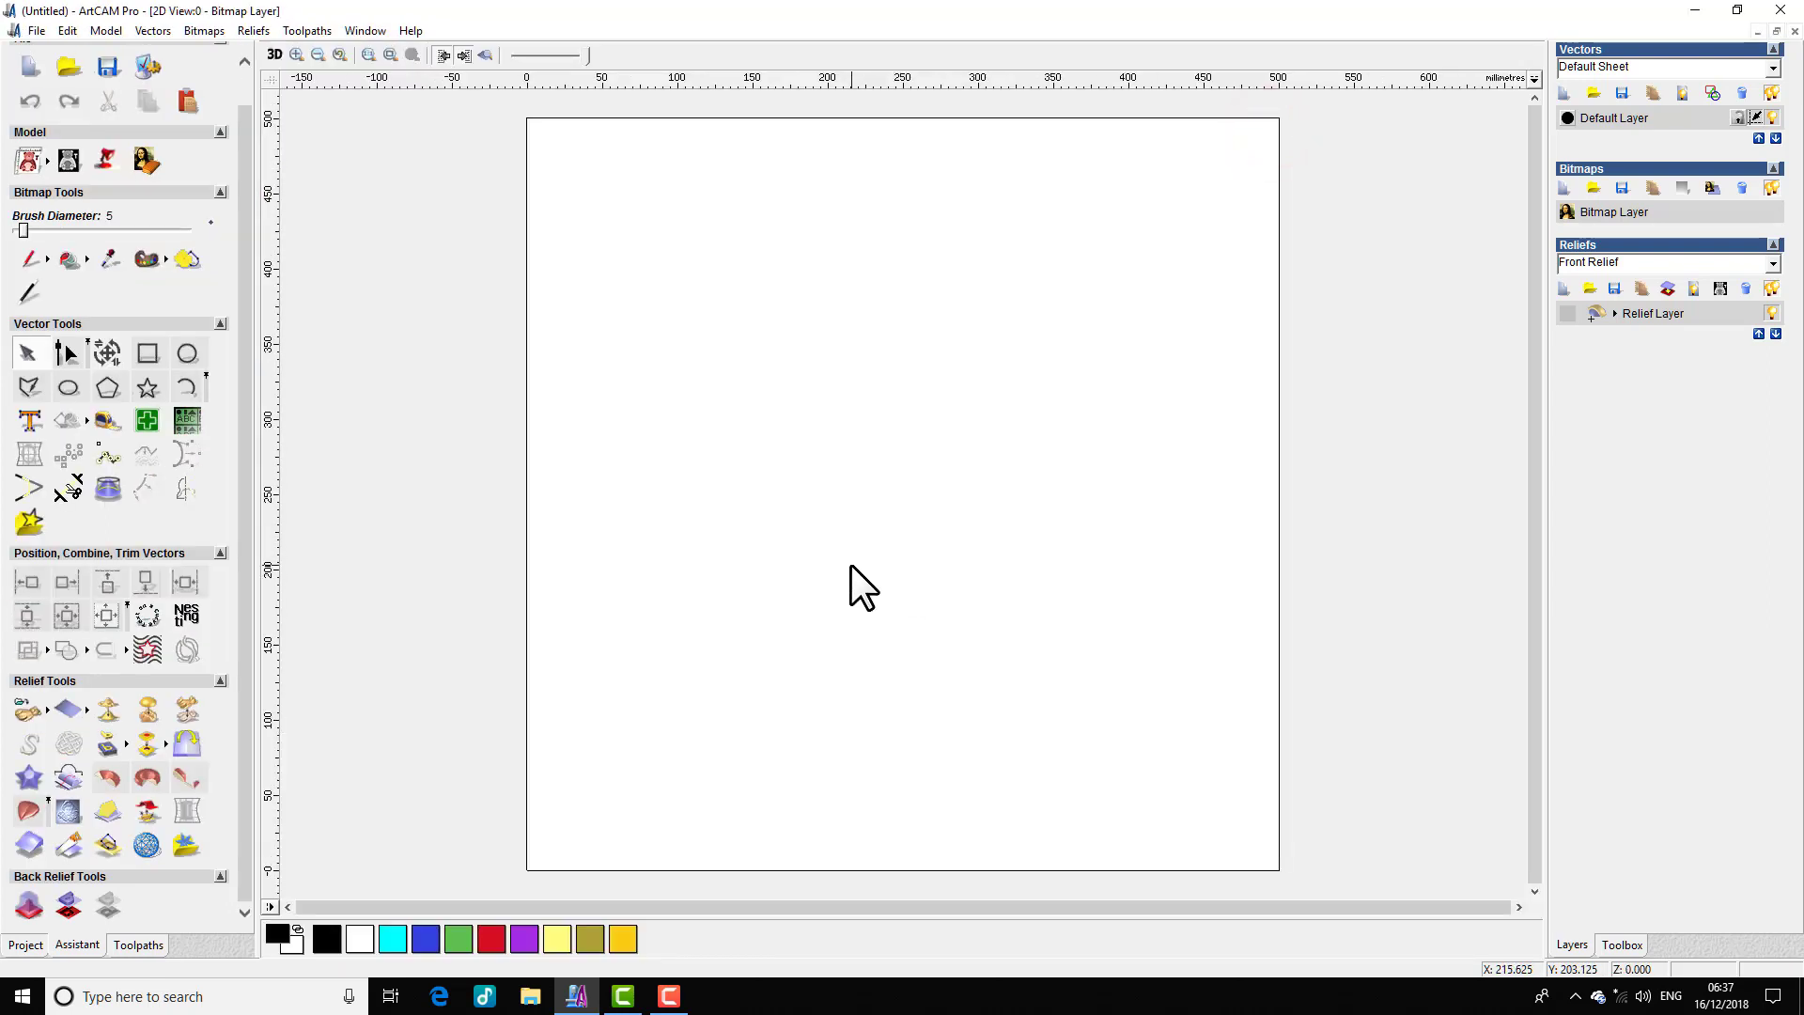
{"action": "key", "text": "ctrl+v"}
Step: Drag the 336 mm four-arc tile to the sheet's bottom-left origin
{"action": "scroll", "coordinate": [852, 559], "scroll_direction": "down", "scroll_amount": 2}
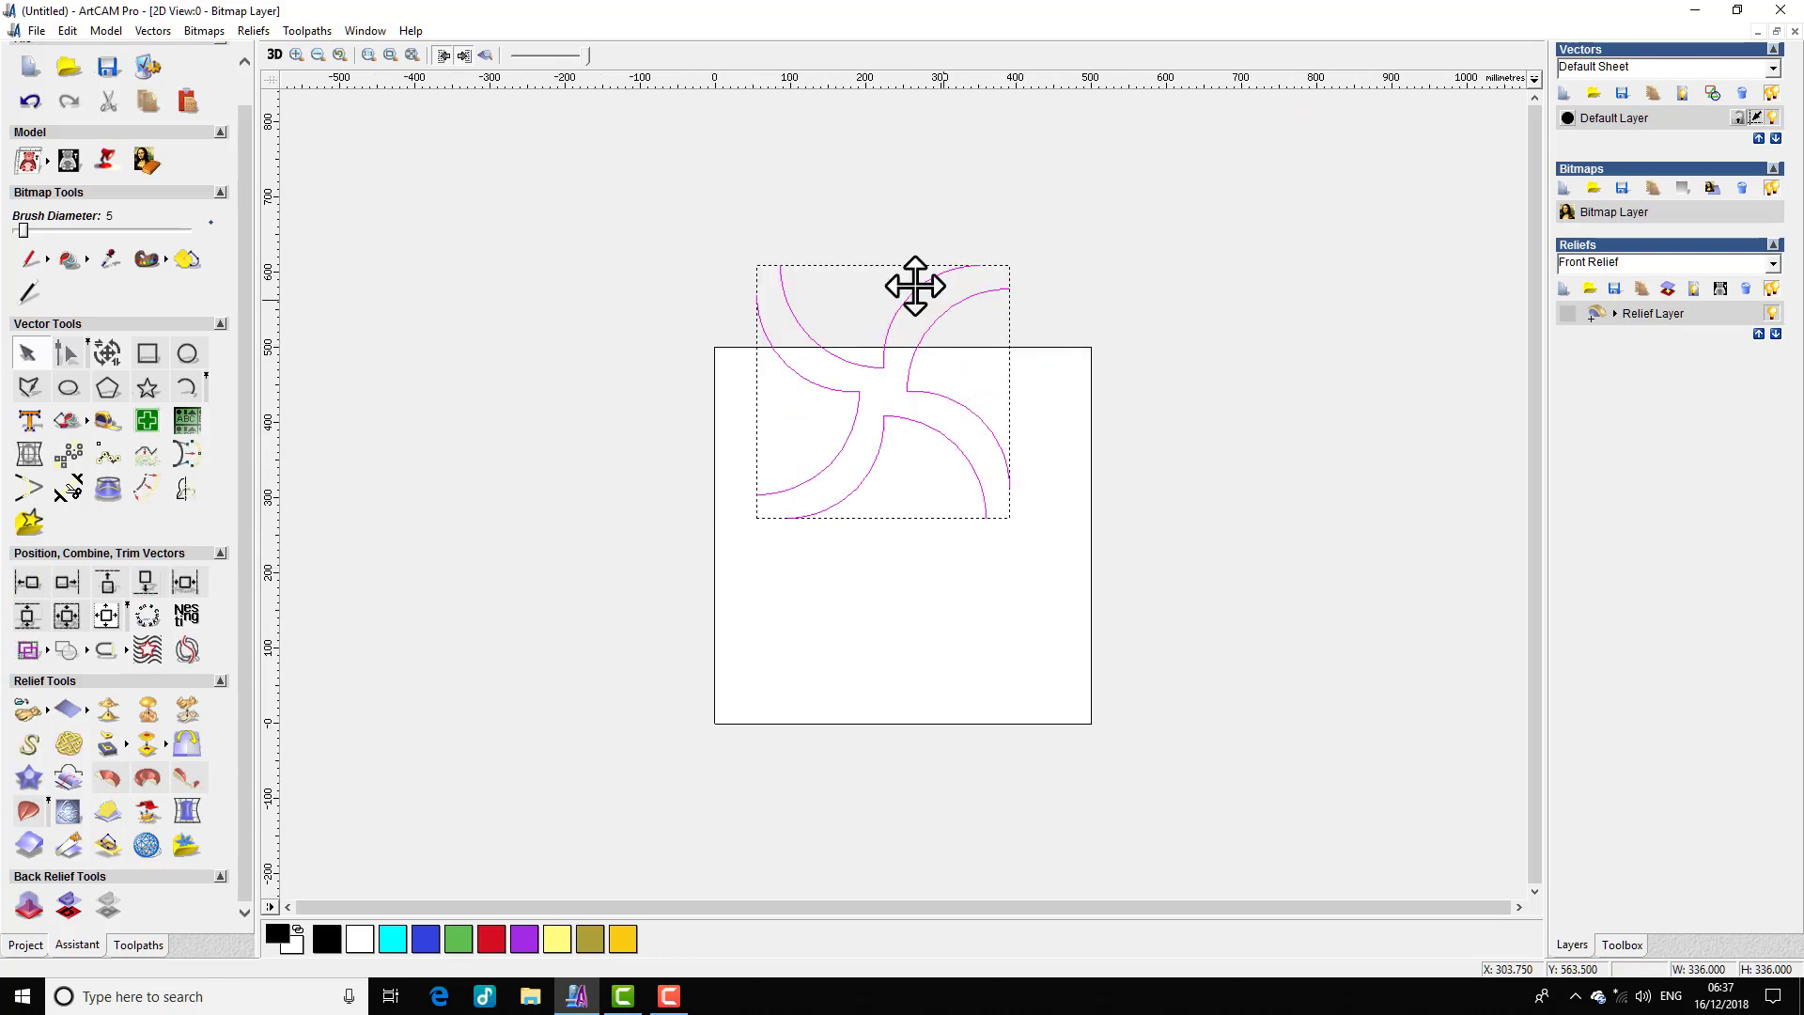
{"action": "left_click_drag", "start_coordinate": [882, 357], "coordinate": [843, 558]}
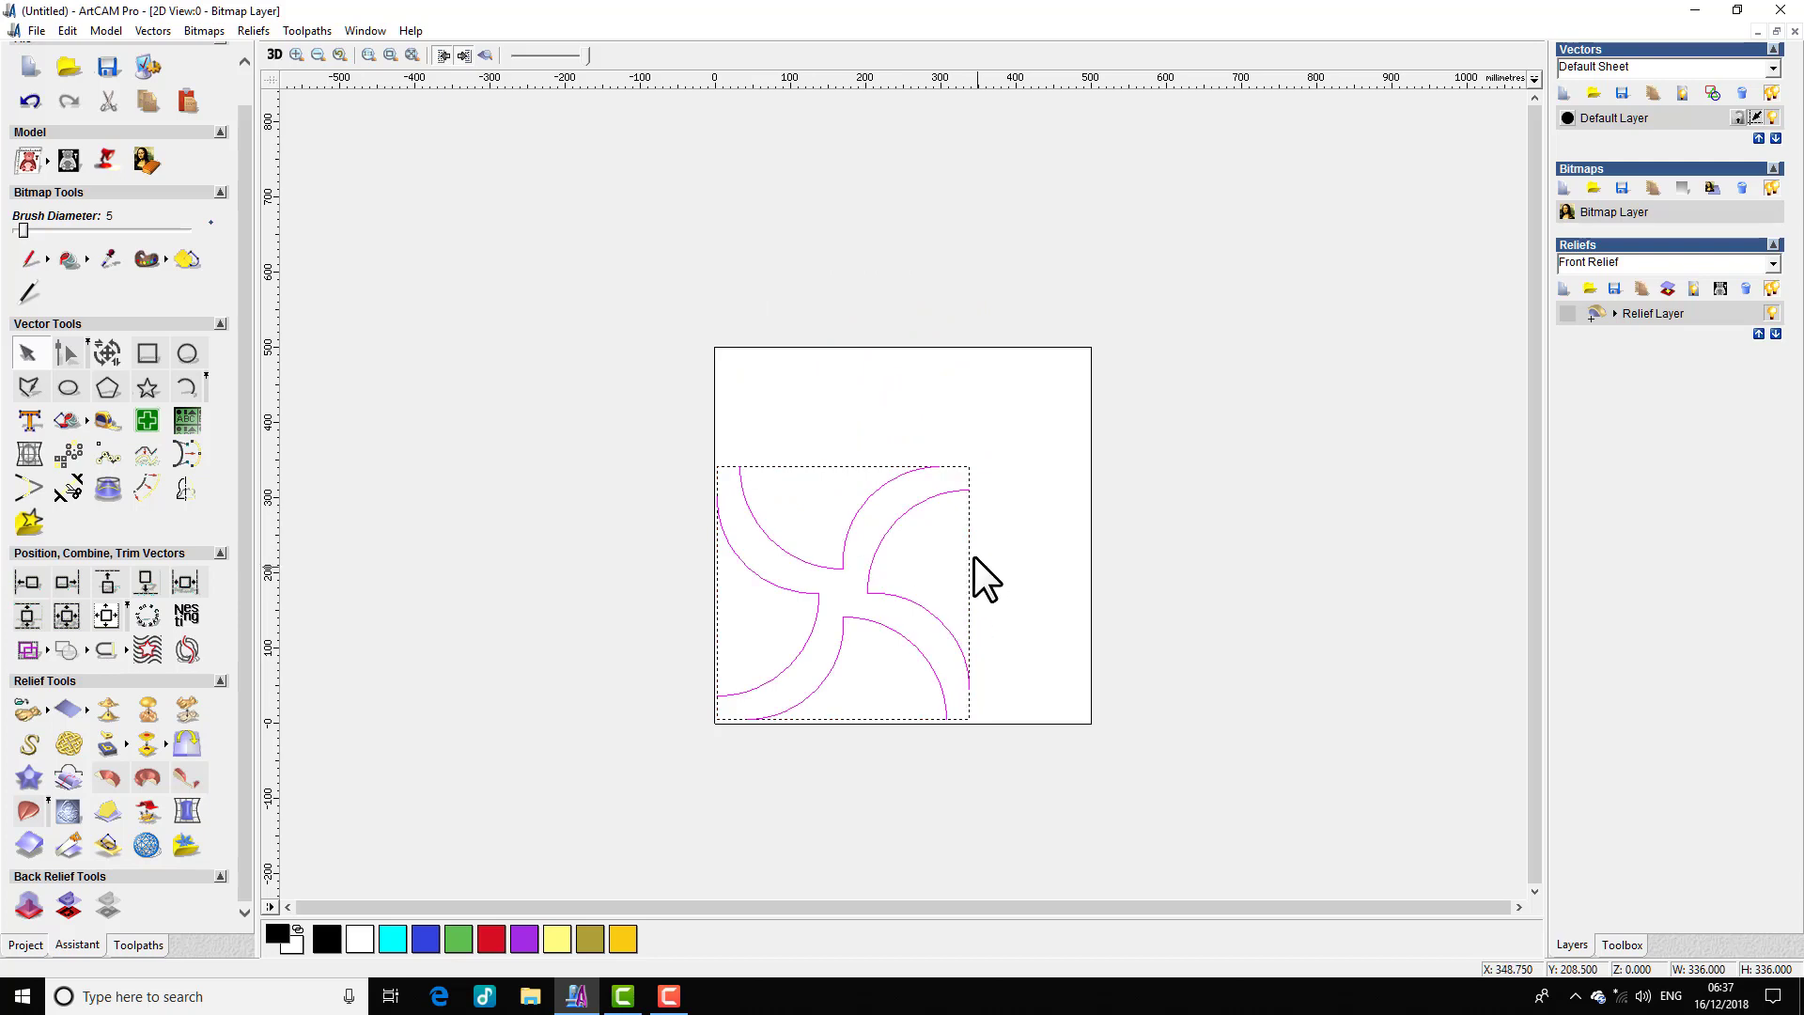
{"action": "scroll", "coordinate": [974, 555], "scroll_direction": "up", "scroll_amount": 1}
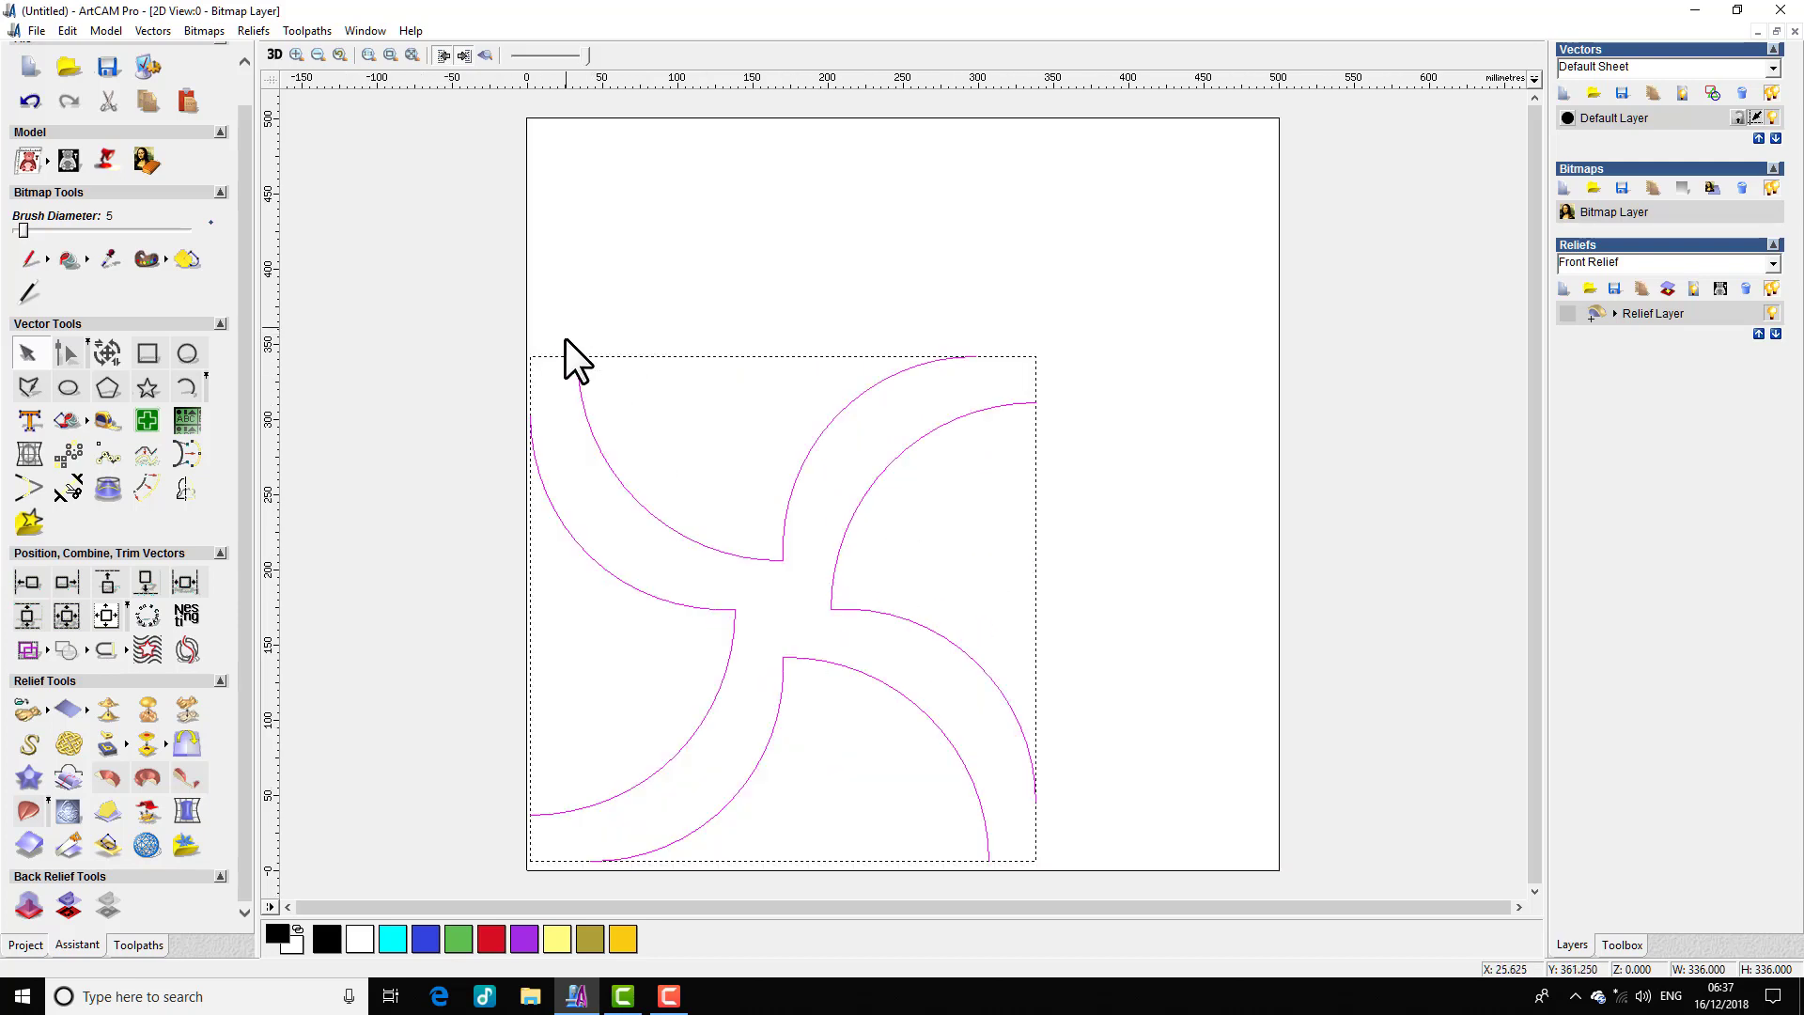
Step: Scale the four-arc tile from 336 mm to 30 × 30 mm with Transform Vector
{"action": "key", "text": "ctrl+t"}
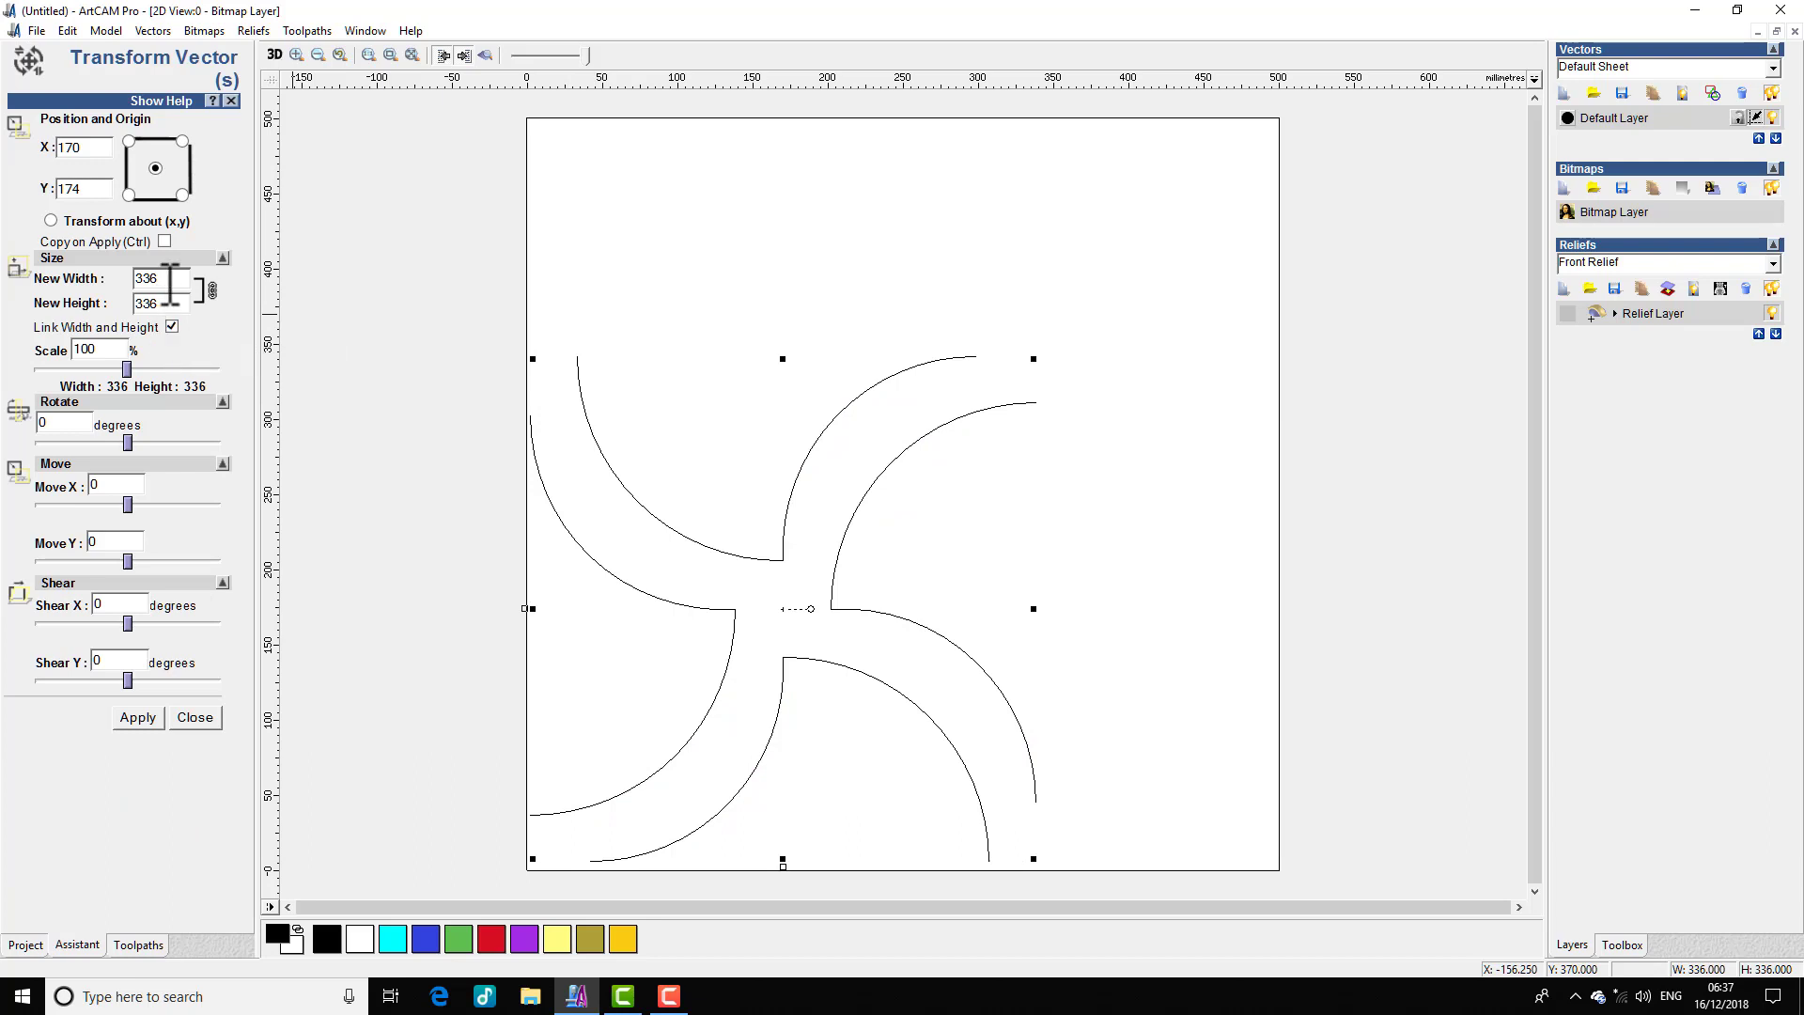
{"action": "left_click_drag", "start_coordinate": [170, 282], "coordinate": [110, 286]}
{"action": "left_click", "coordinate": [171, 326]}
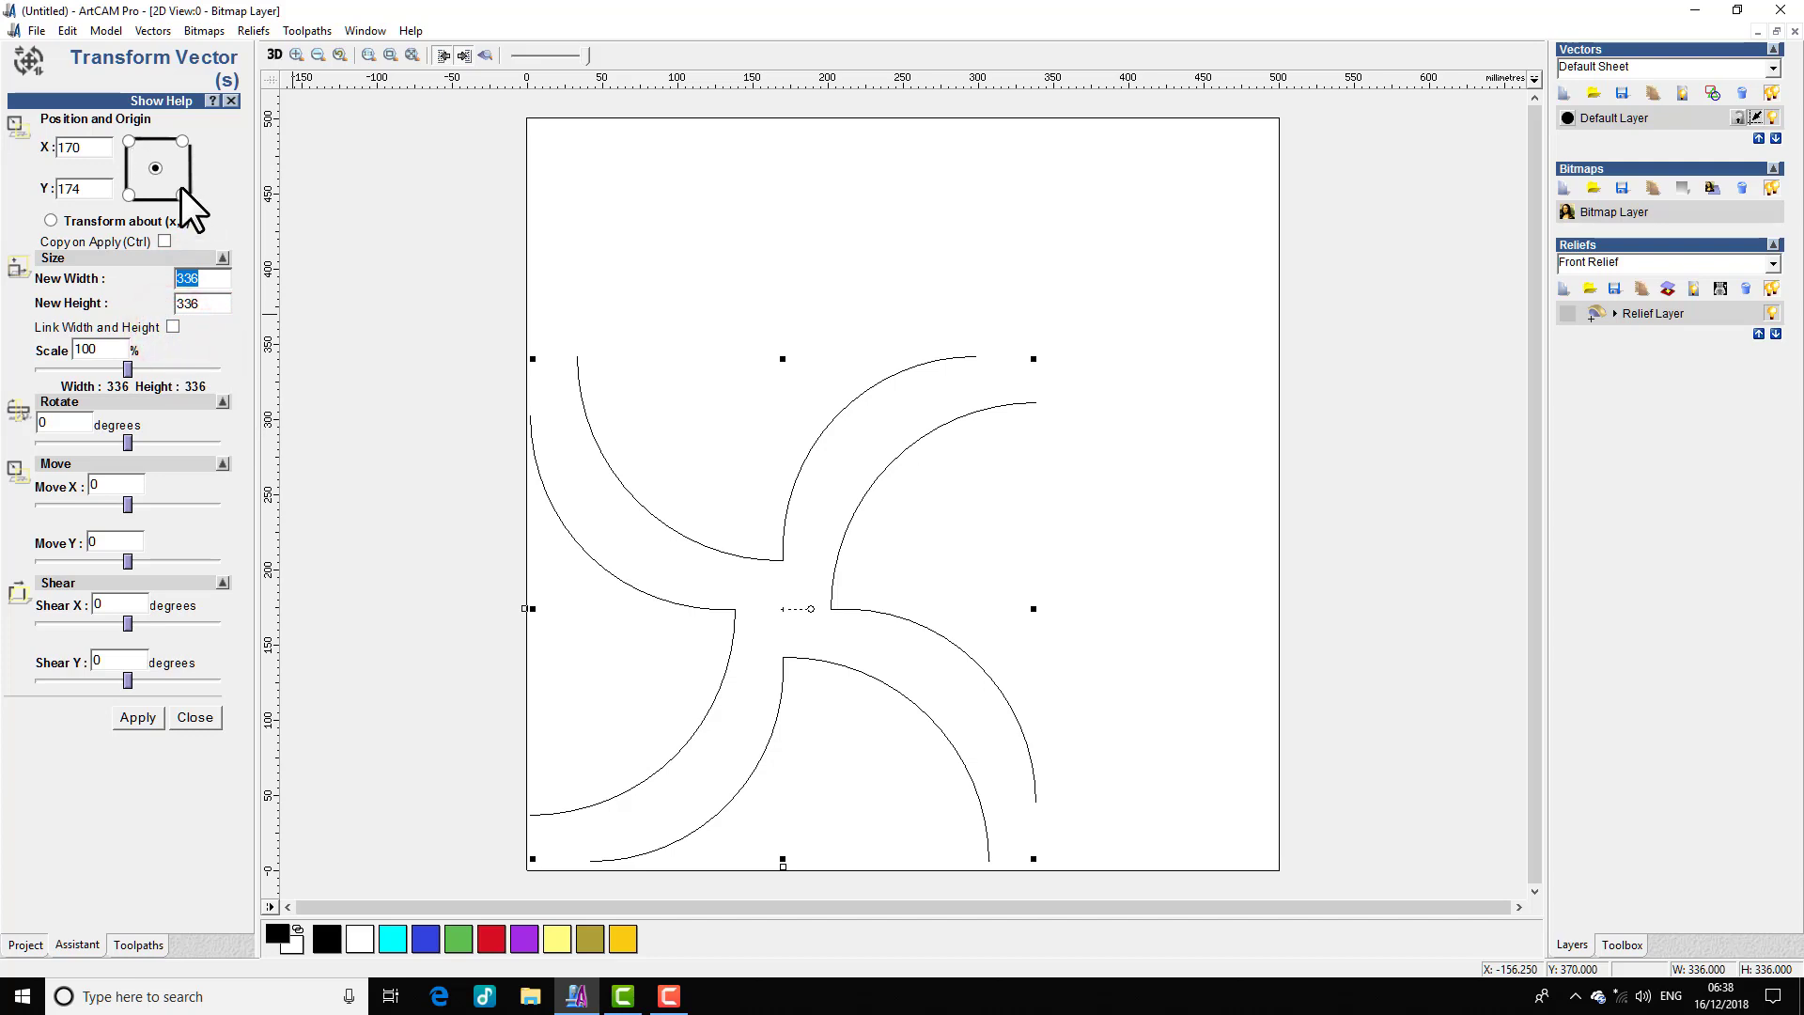
{"action": "double_click", "coordinate": [201, 278]}
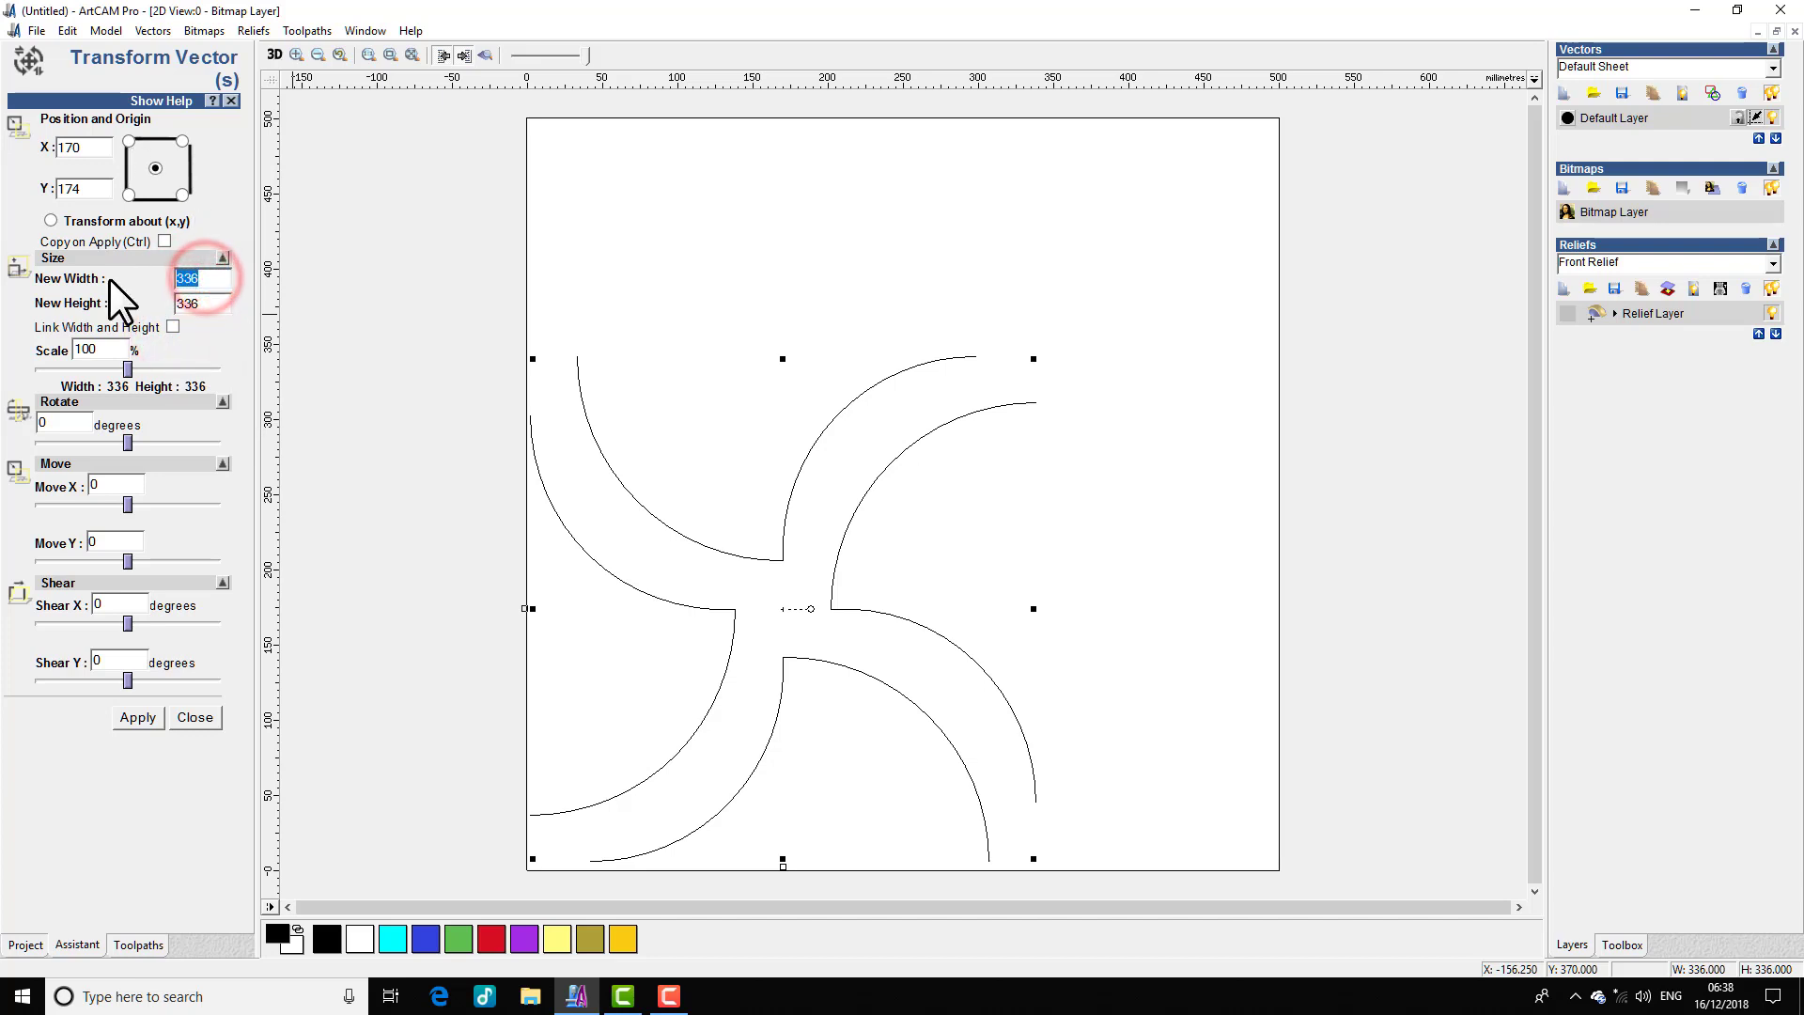
{"action": "type", "text": "30"}
{"action": "double_click", "coordinate": [215, 305]}
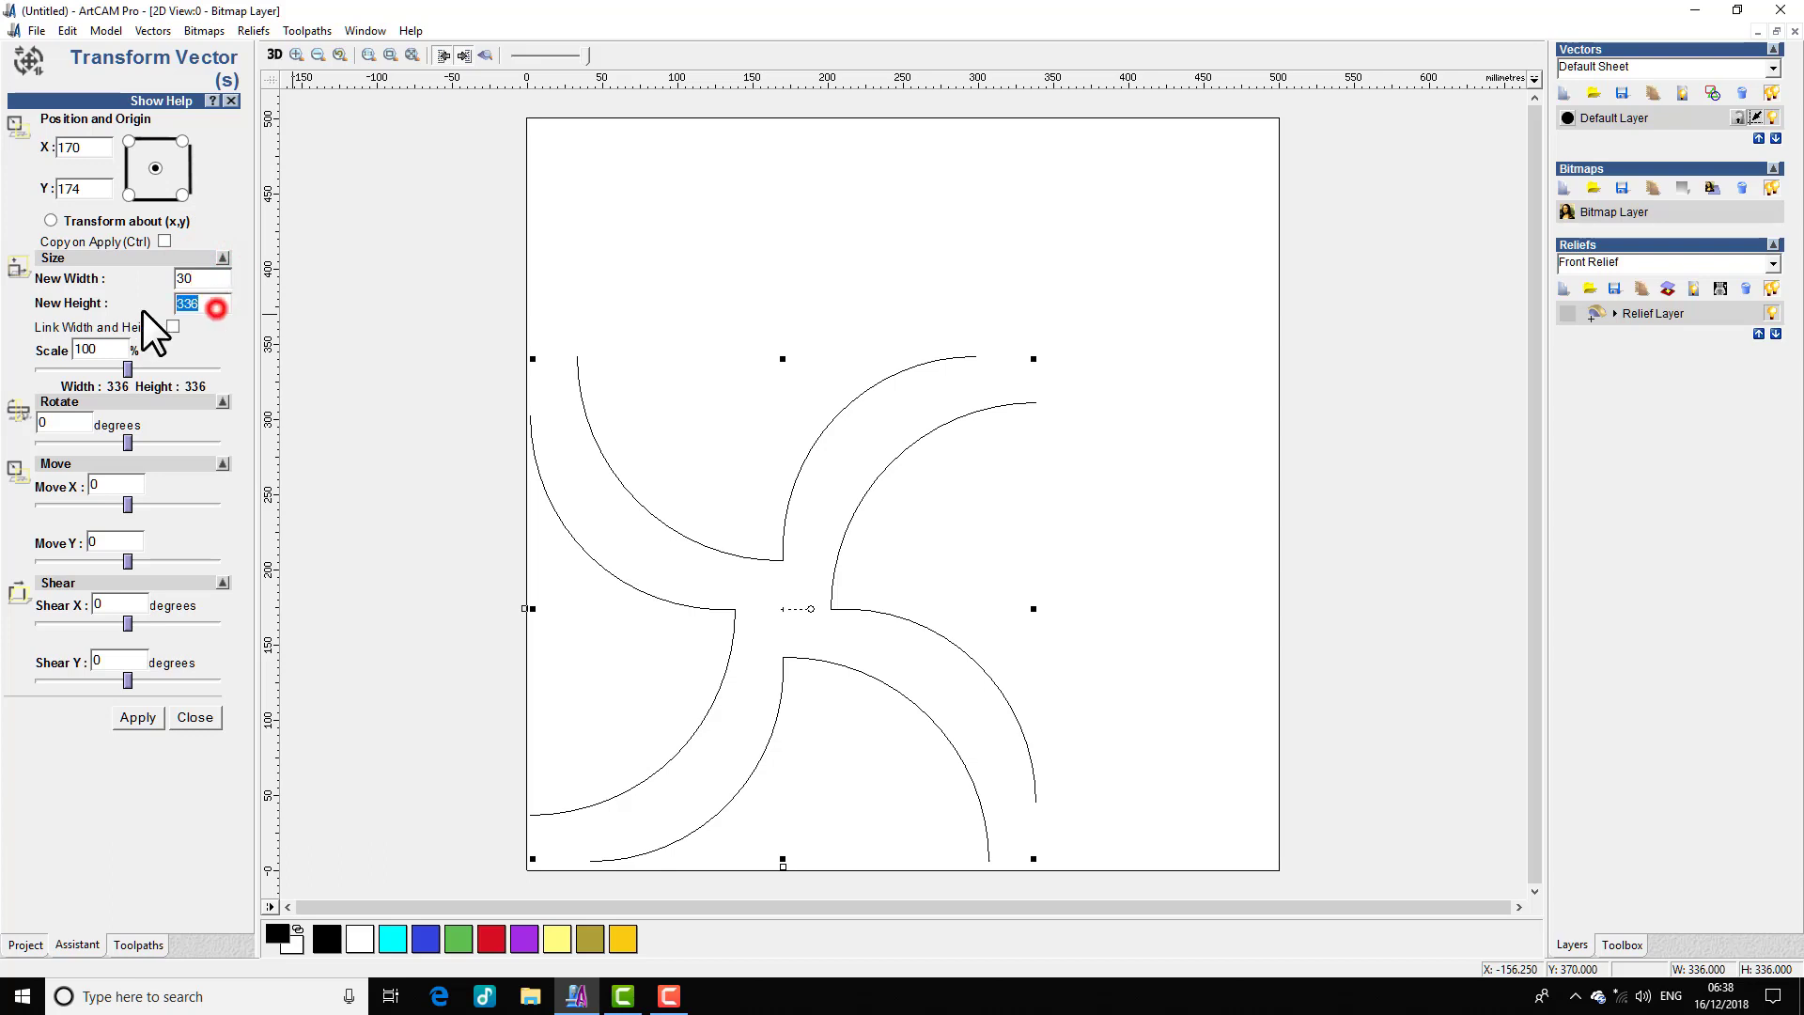
{"action": "type", "text": "30"}
{"action": "left_click", "coordinate": [126, 724]}
Step: Box-select the resized tile and close the Transform panel
{"action": "scroll", "coordinate": [818, 577], "scroll_direction": "up", "scroll_amount": 3}
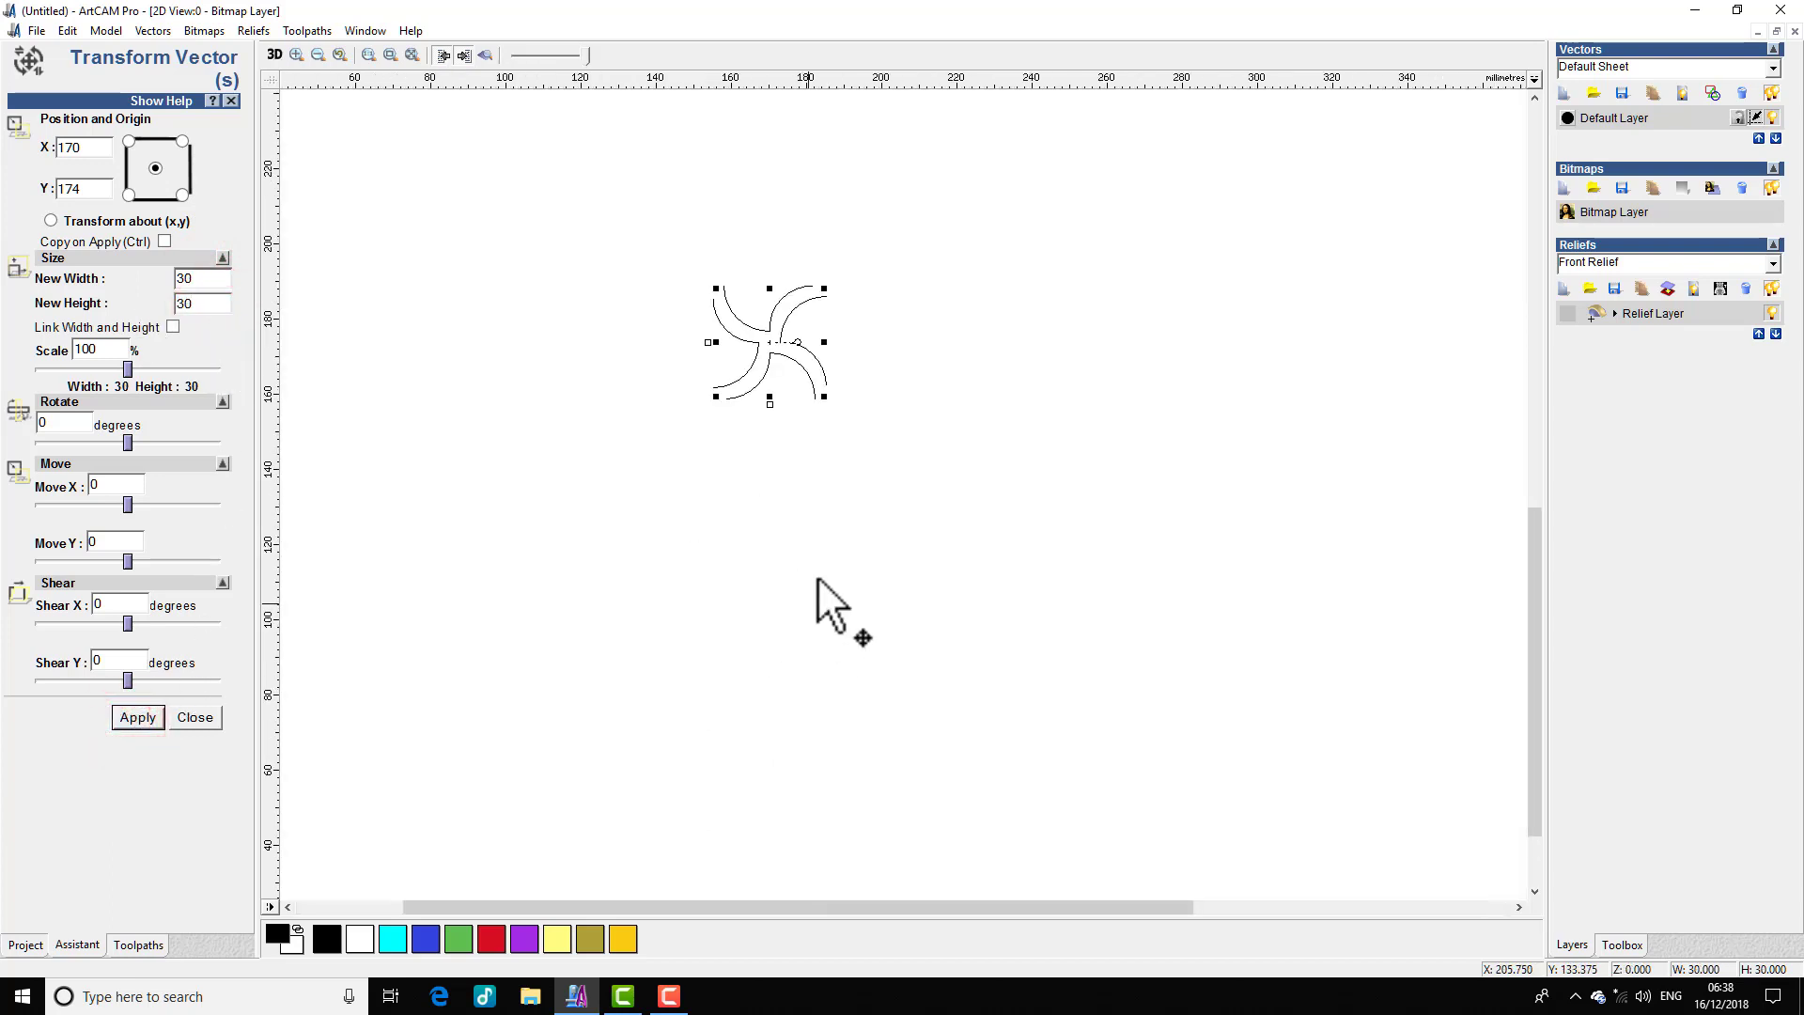
{"action": "scroll", "coordinate": [826, 502], "scroll_direction": "down", "scroll_amount": 2}
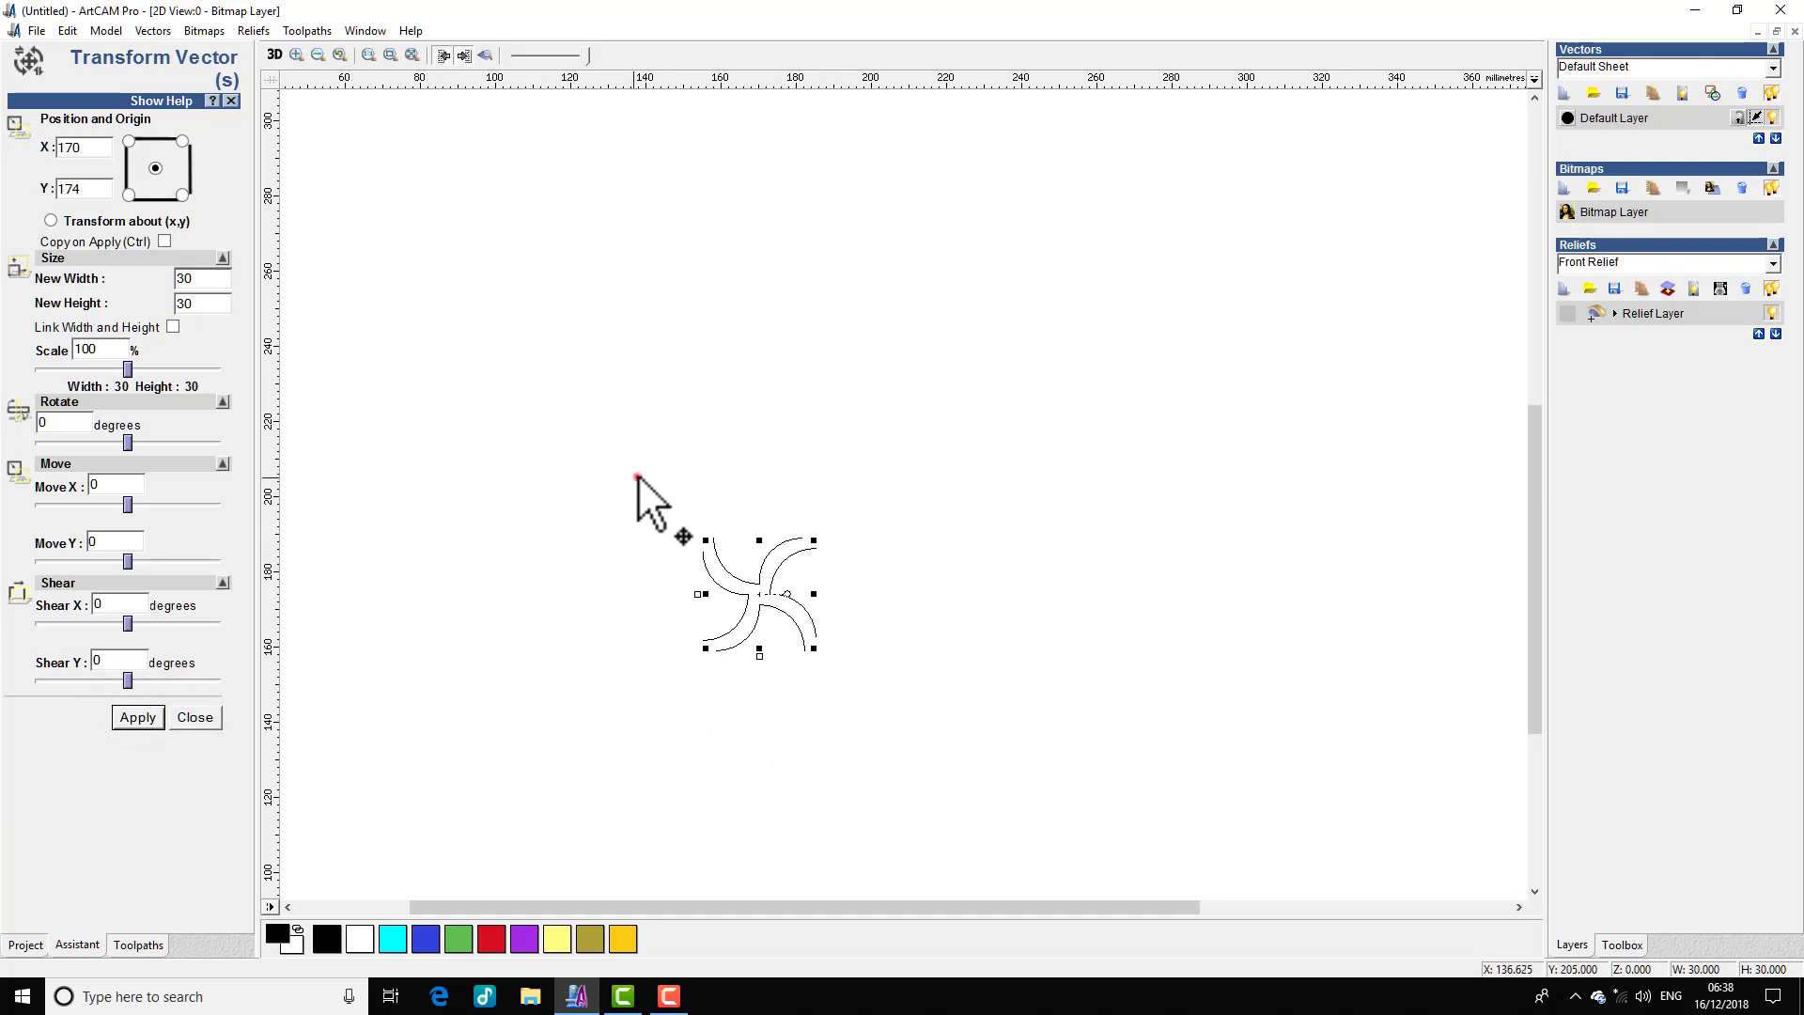
{"action": "left_click_drag", "start_coordinate": [637, 478], "coordinate": [951, 710]}
{"action": "left_click", "coordinate": [205, 714]}
Step: Move the 30 mm tile down-left to about 100 mm across, 130 mm up
{"action": "left_click_drag", "start_coordinate": [684, 487], "coordinate": [892, 698]}
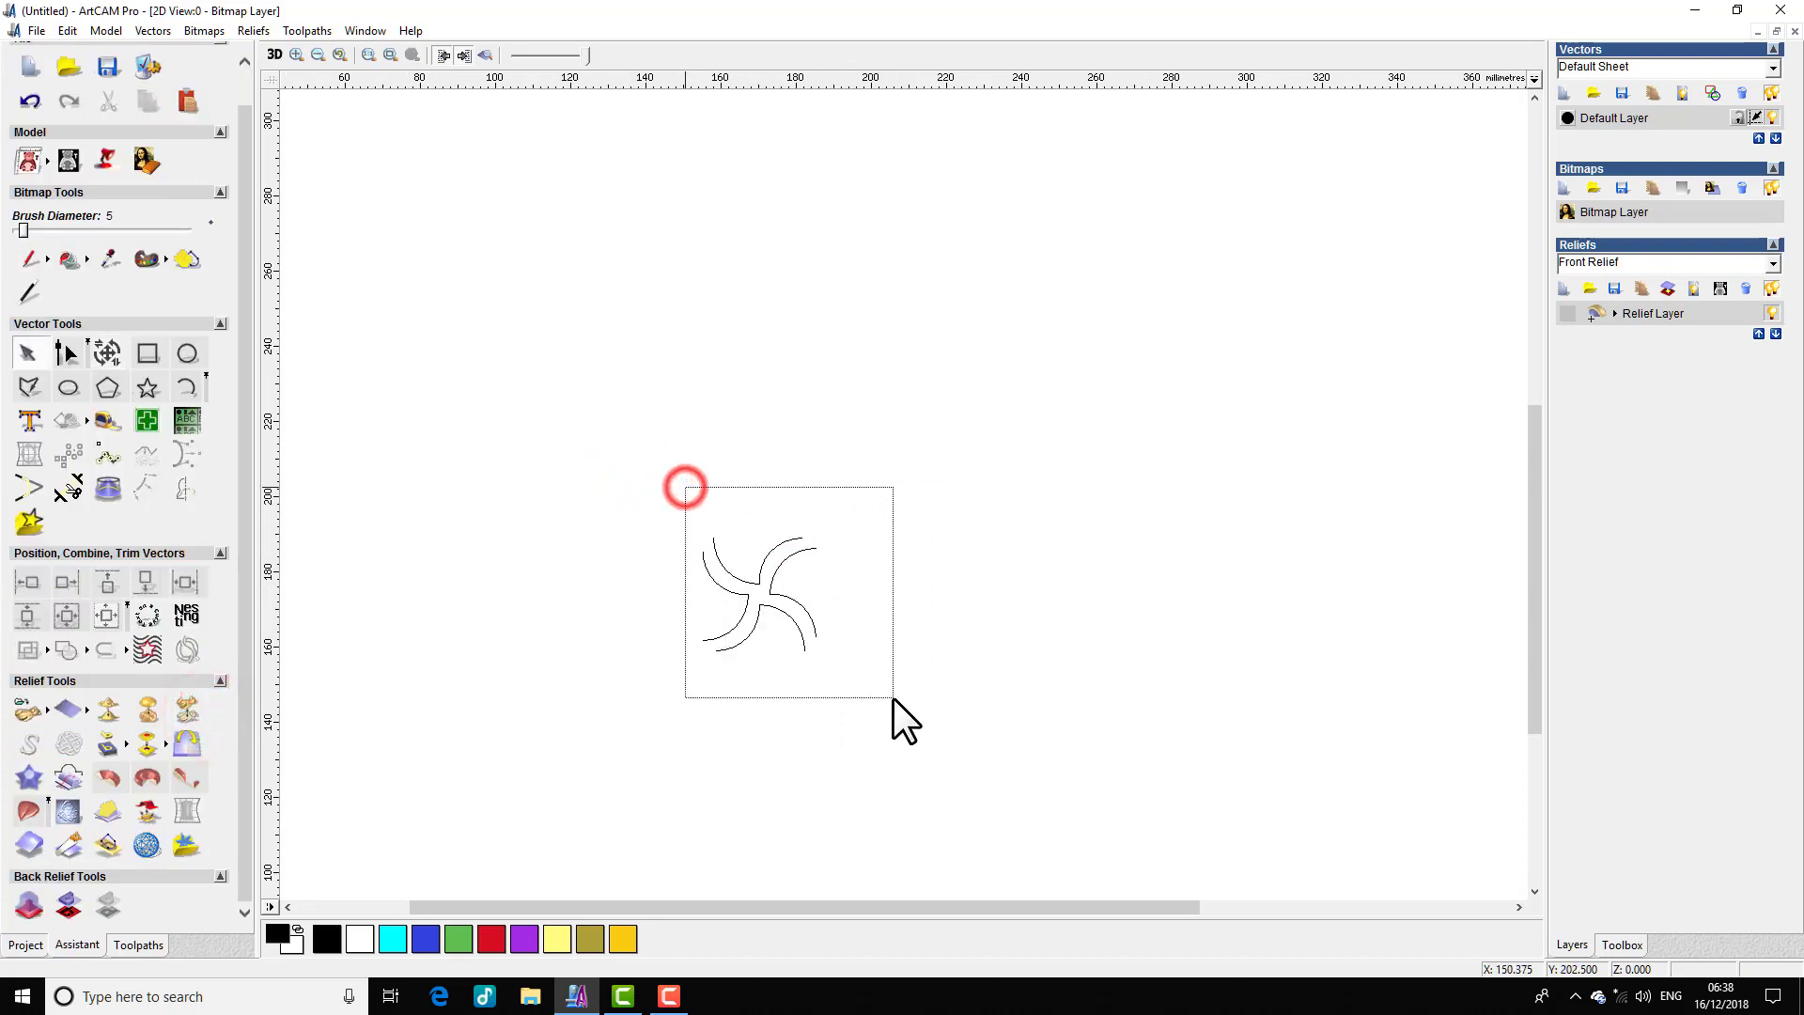
{"action": "left_click_drag", "start_coordinate": [761, 613], "coordinate": [550, 736]}
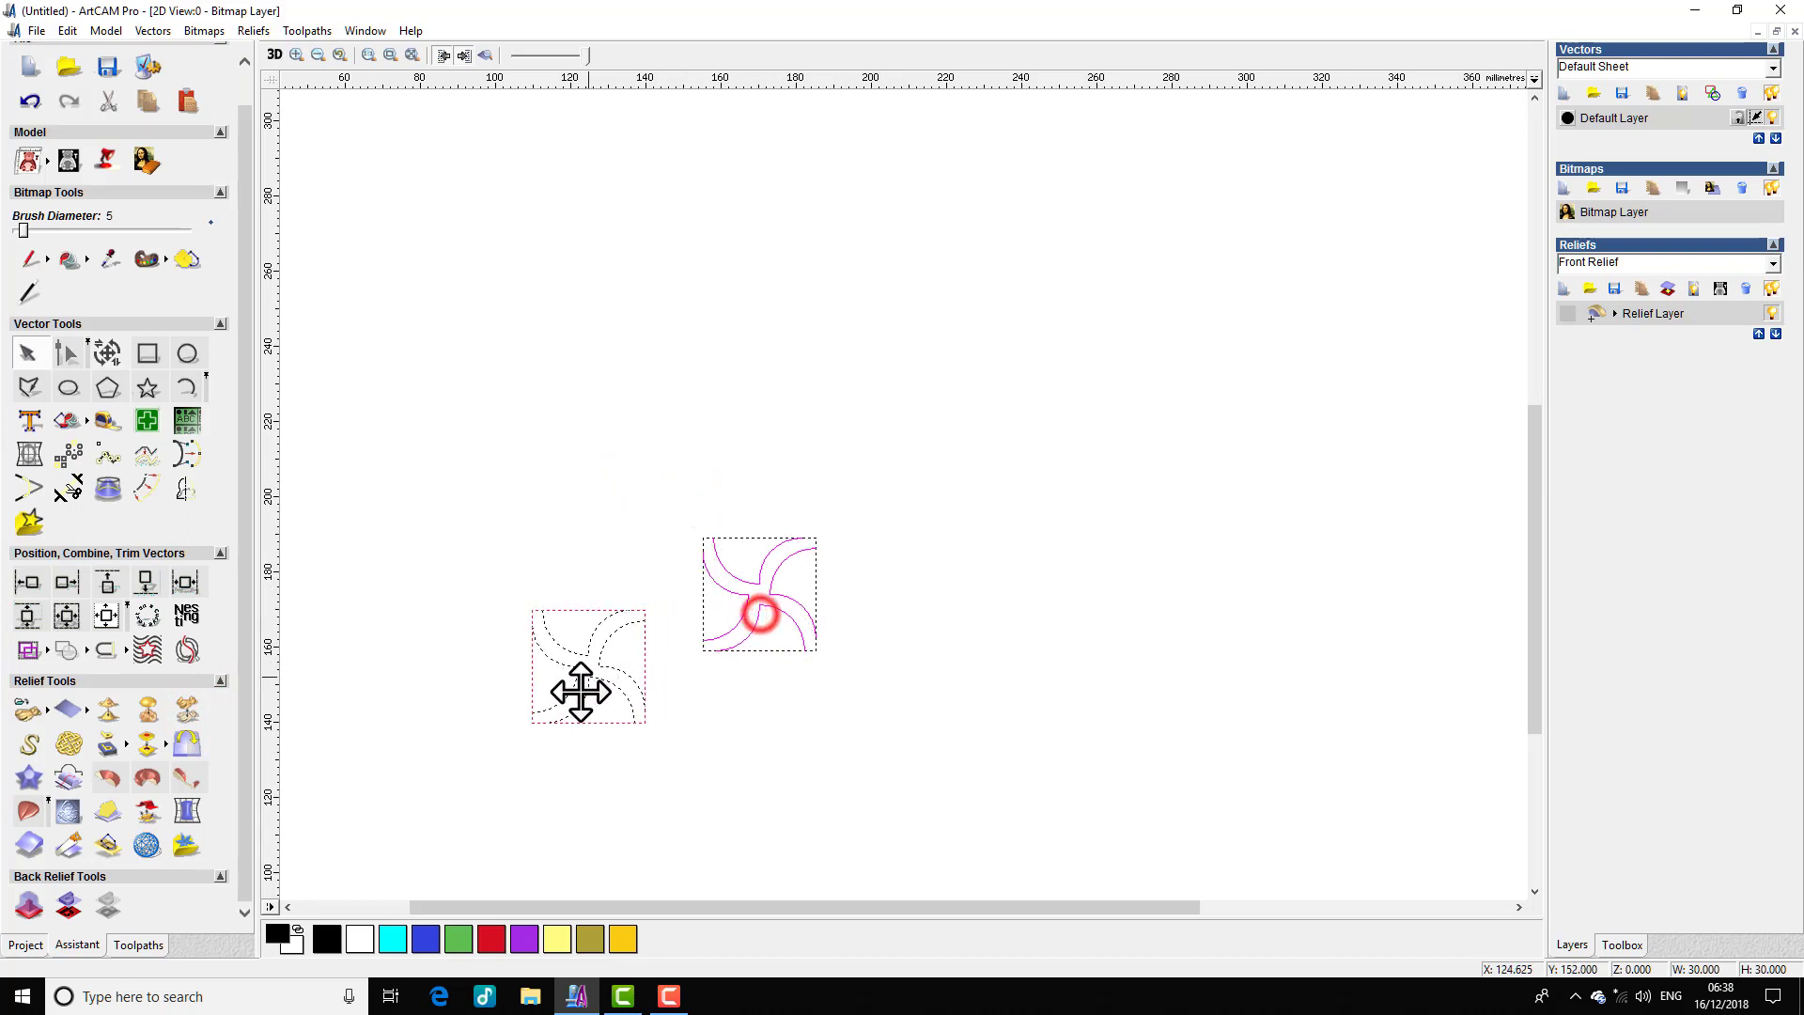
{"action": "scroll", "coordinate": [662, 513], "scroll_direction": "down", "scroll_amount": 3}
{"action": "scroll", "coordinate": [752, 622], "scroll_direction": "up", "scroll_amount": 2}
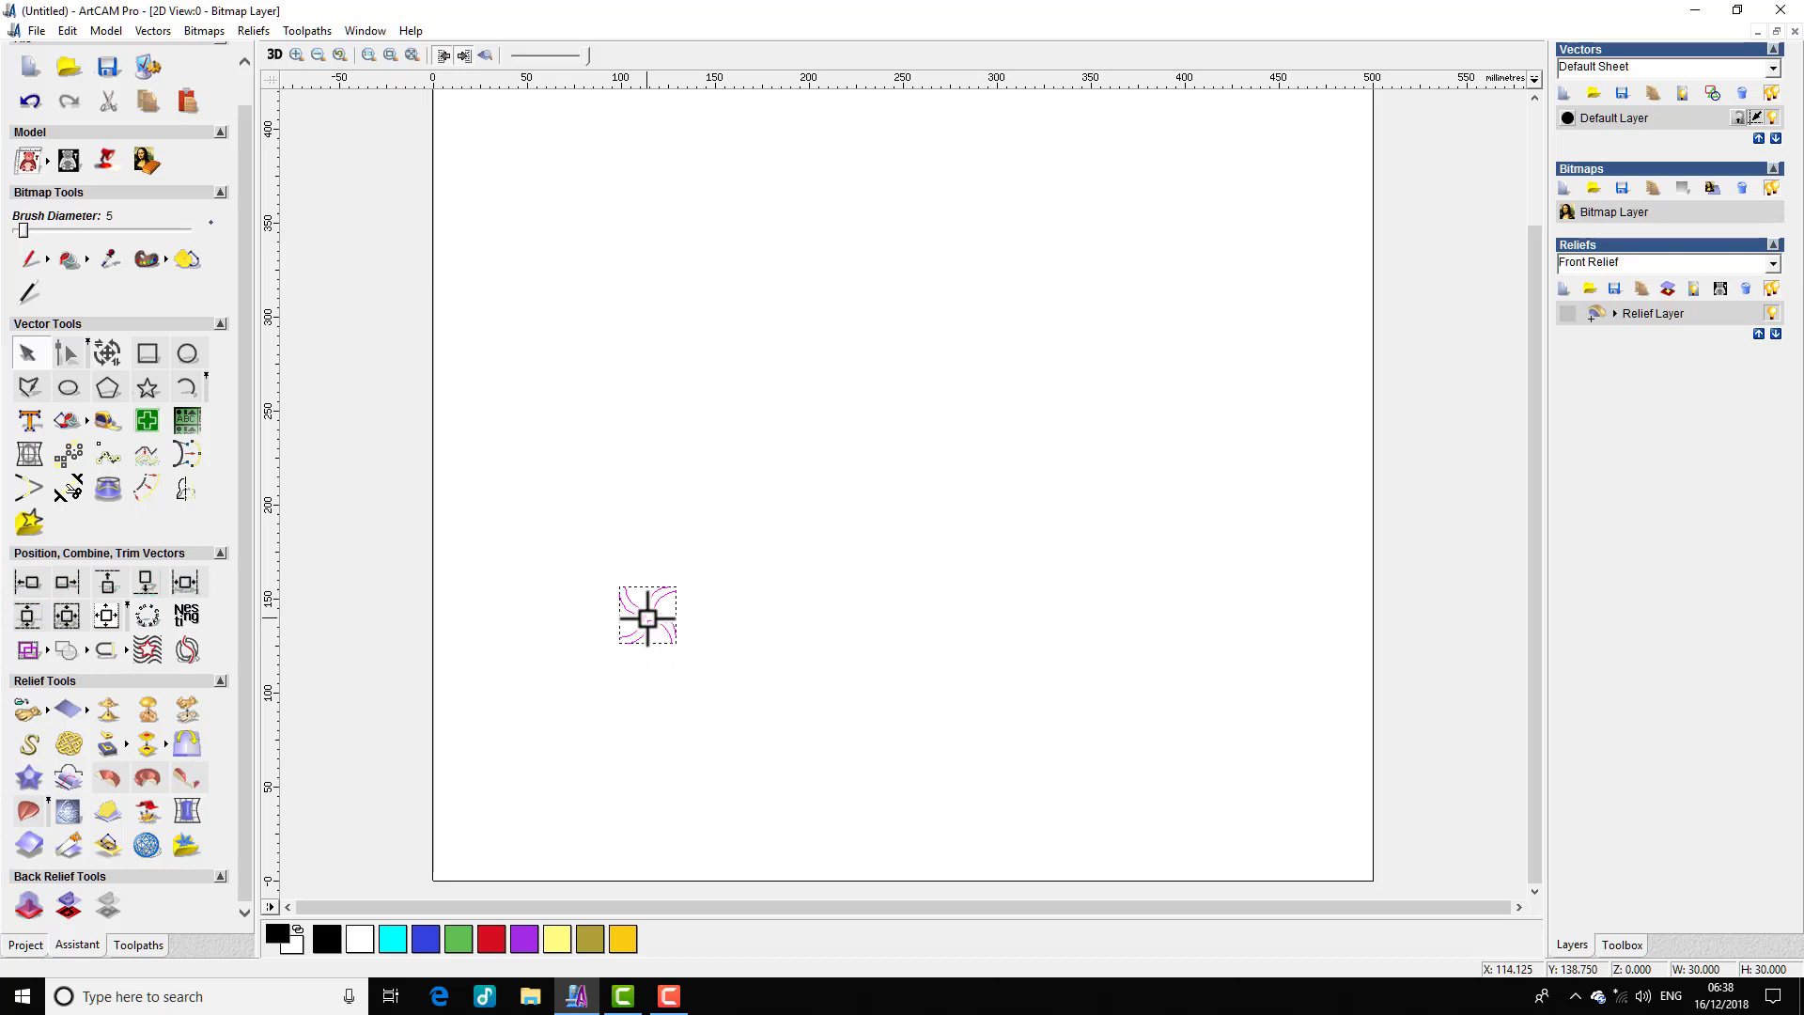
{"action": "mouse_move", "coordinate": [643, 622]}
{"action": "left_mouse_down"}
{"action": "mouse_move", "coordinate": [495, 780]}
{"action": "mouse_move", "coordinate": [648, 616]}
{"action": "left_mouse_up"}
{"action": "scroll", "coordinate": [714, 607], "scroll_direction": "up", "scroll_amount": 1}
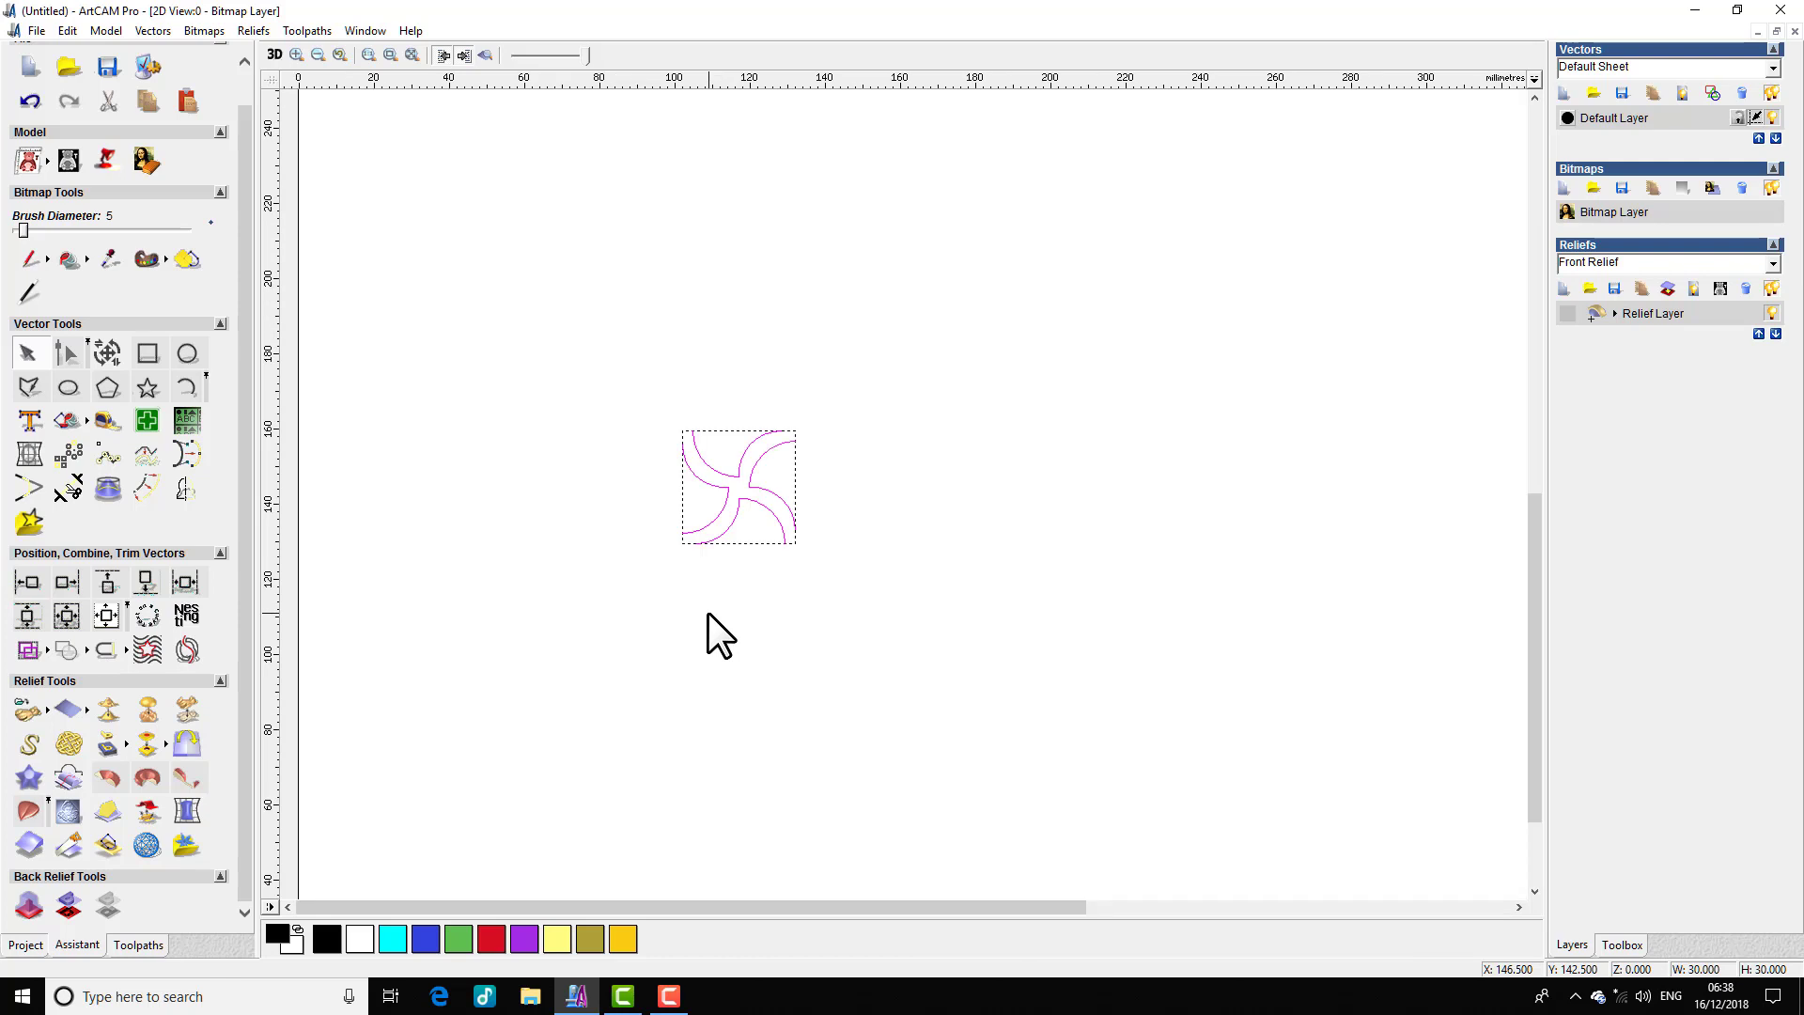
Step: Mirror-copy the tile to the right repeatedly, building a 420 × 30 mm scalloped strip
{"action": "left_click", "coordinate": [186, 494]}
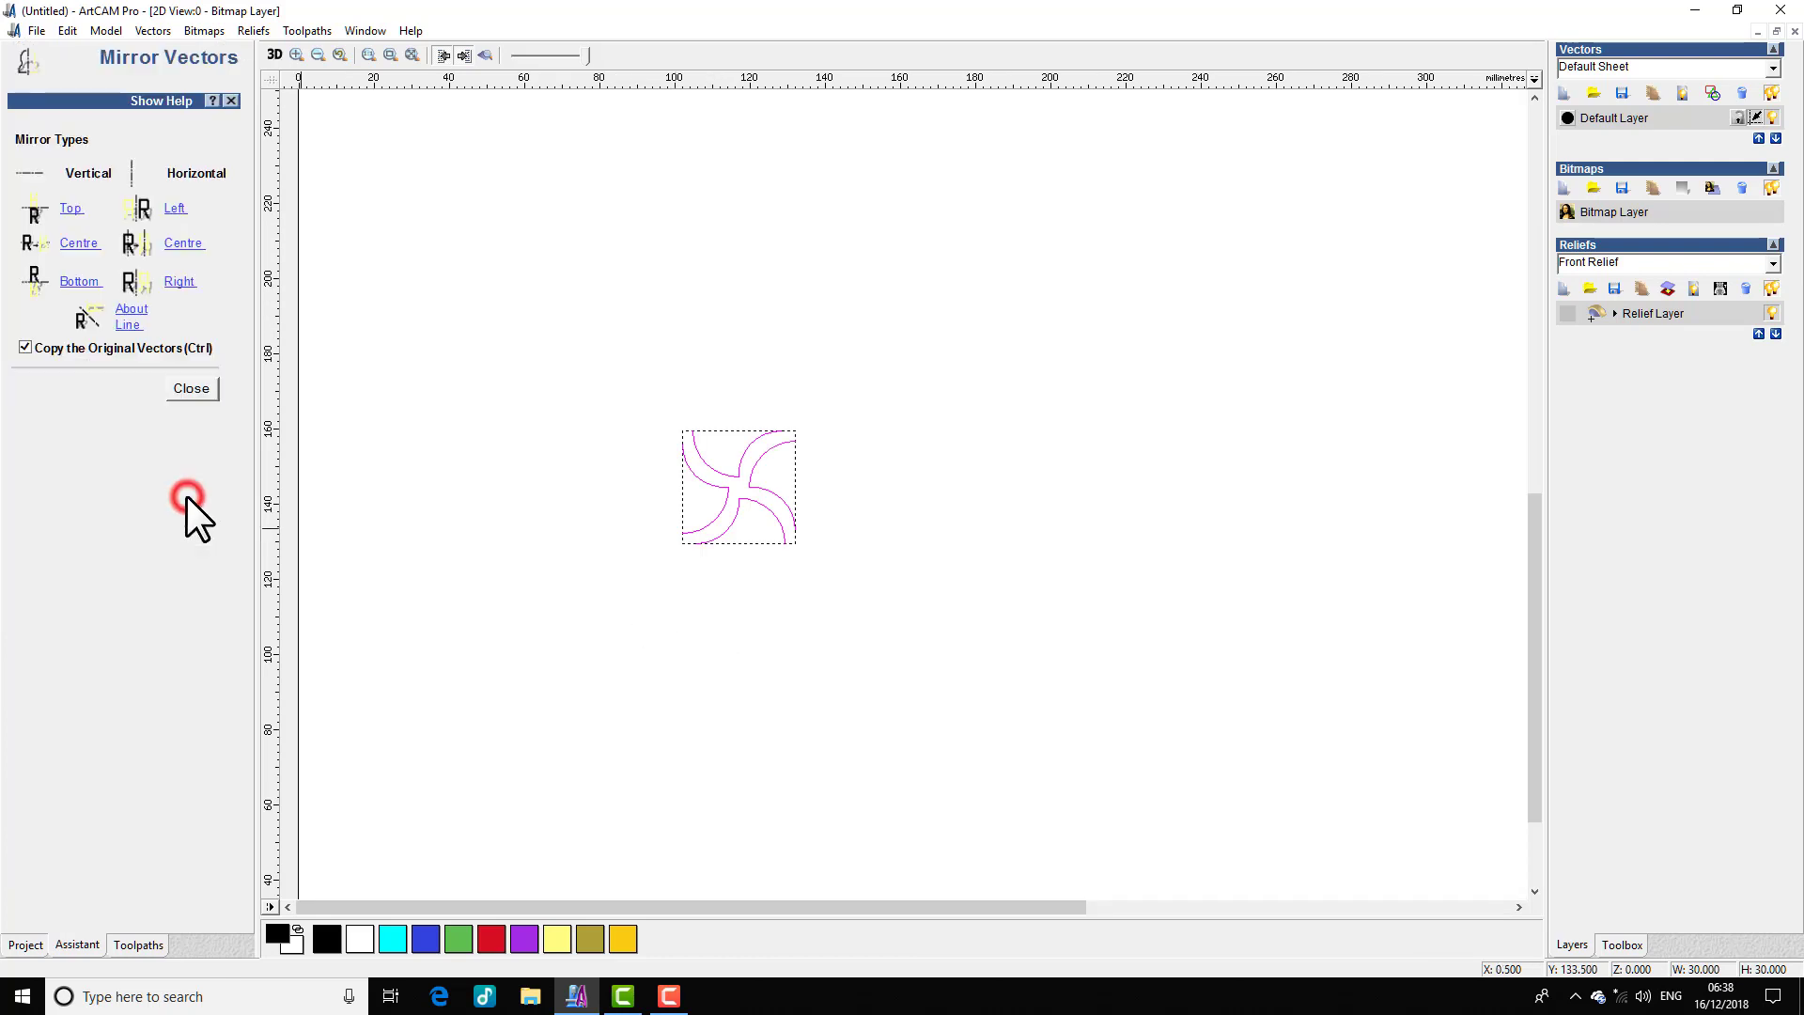
{"action": "left_click", "coordinate": [177, 286]}
{"action": "left_click", "coordinate": [176, 286]}
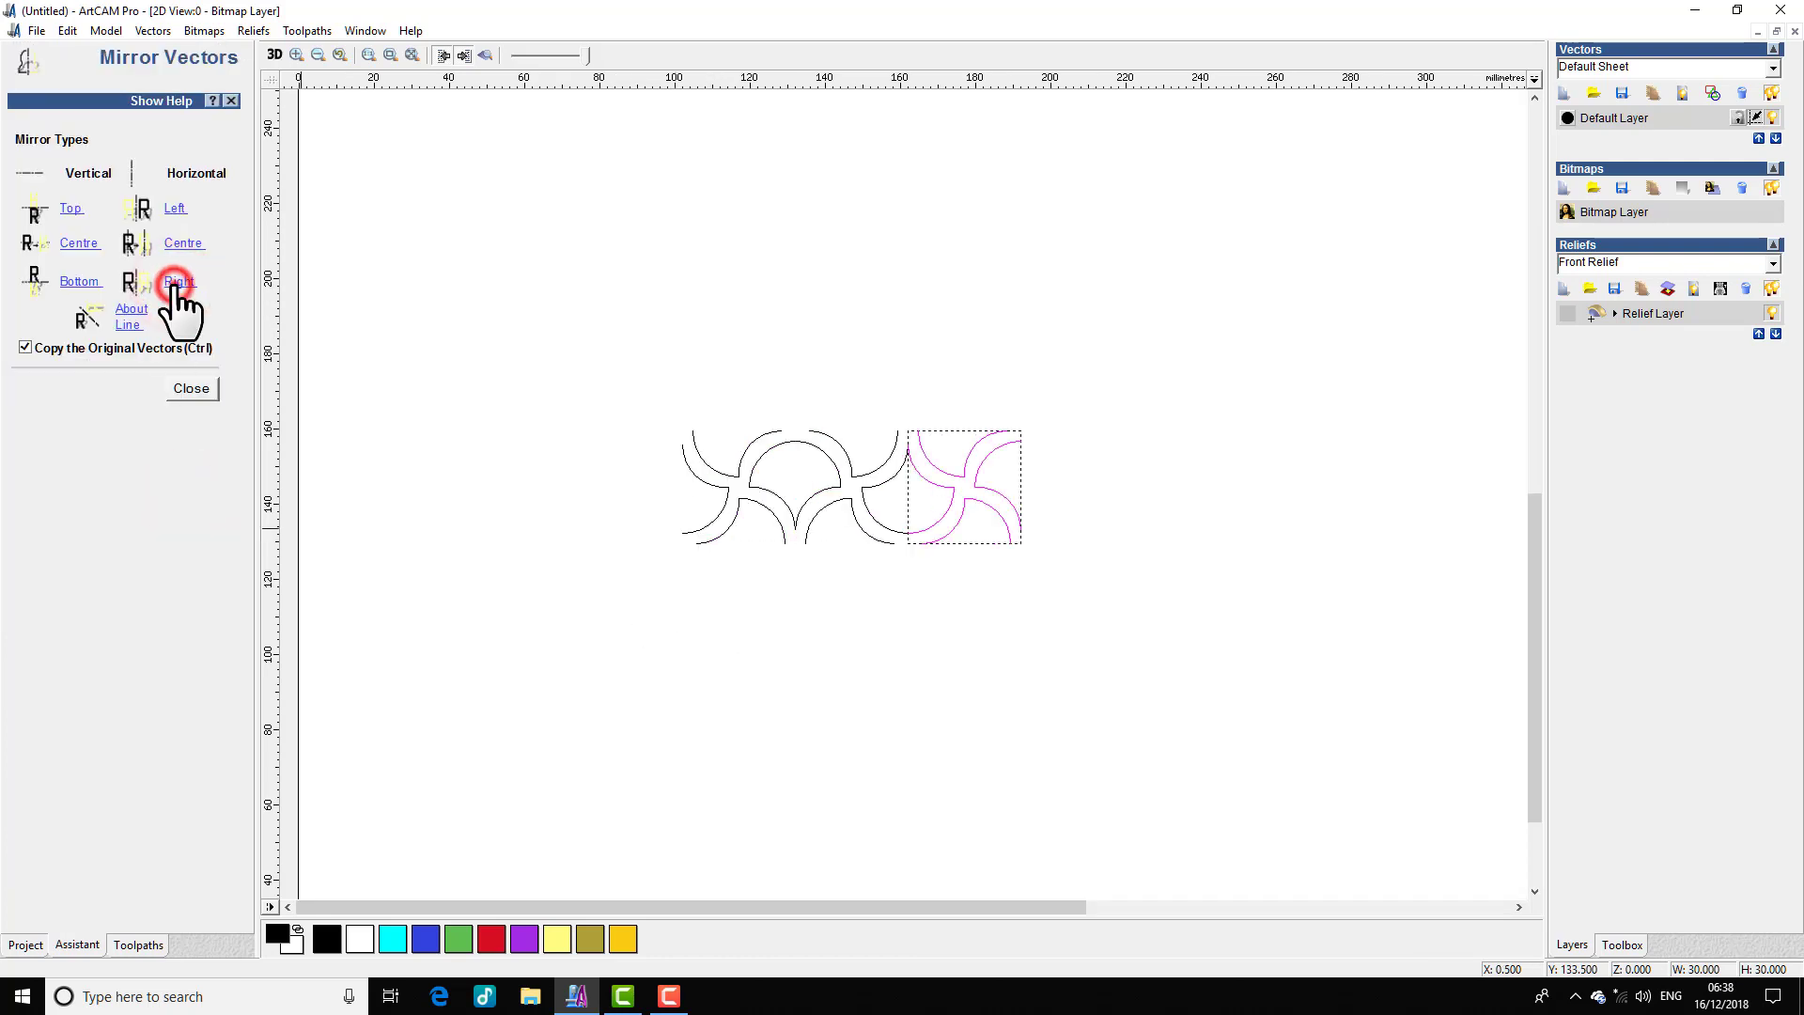
{"action": "left_click", "coordinate": [176, 287]}
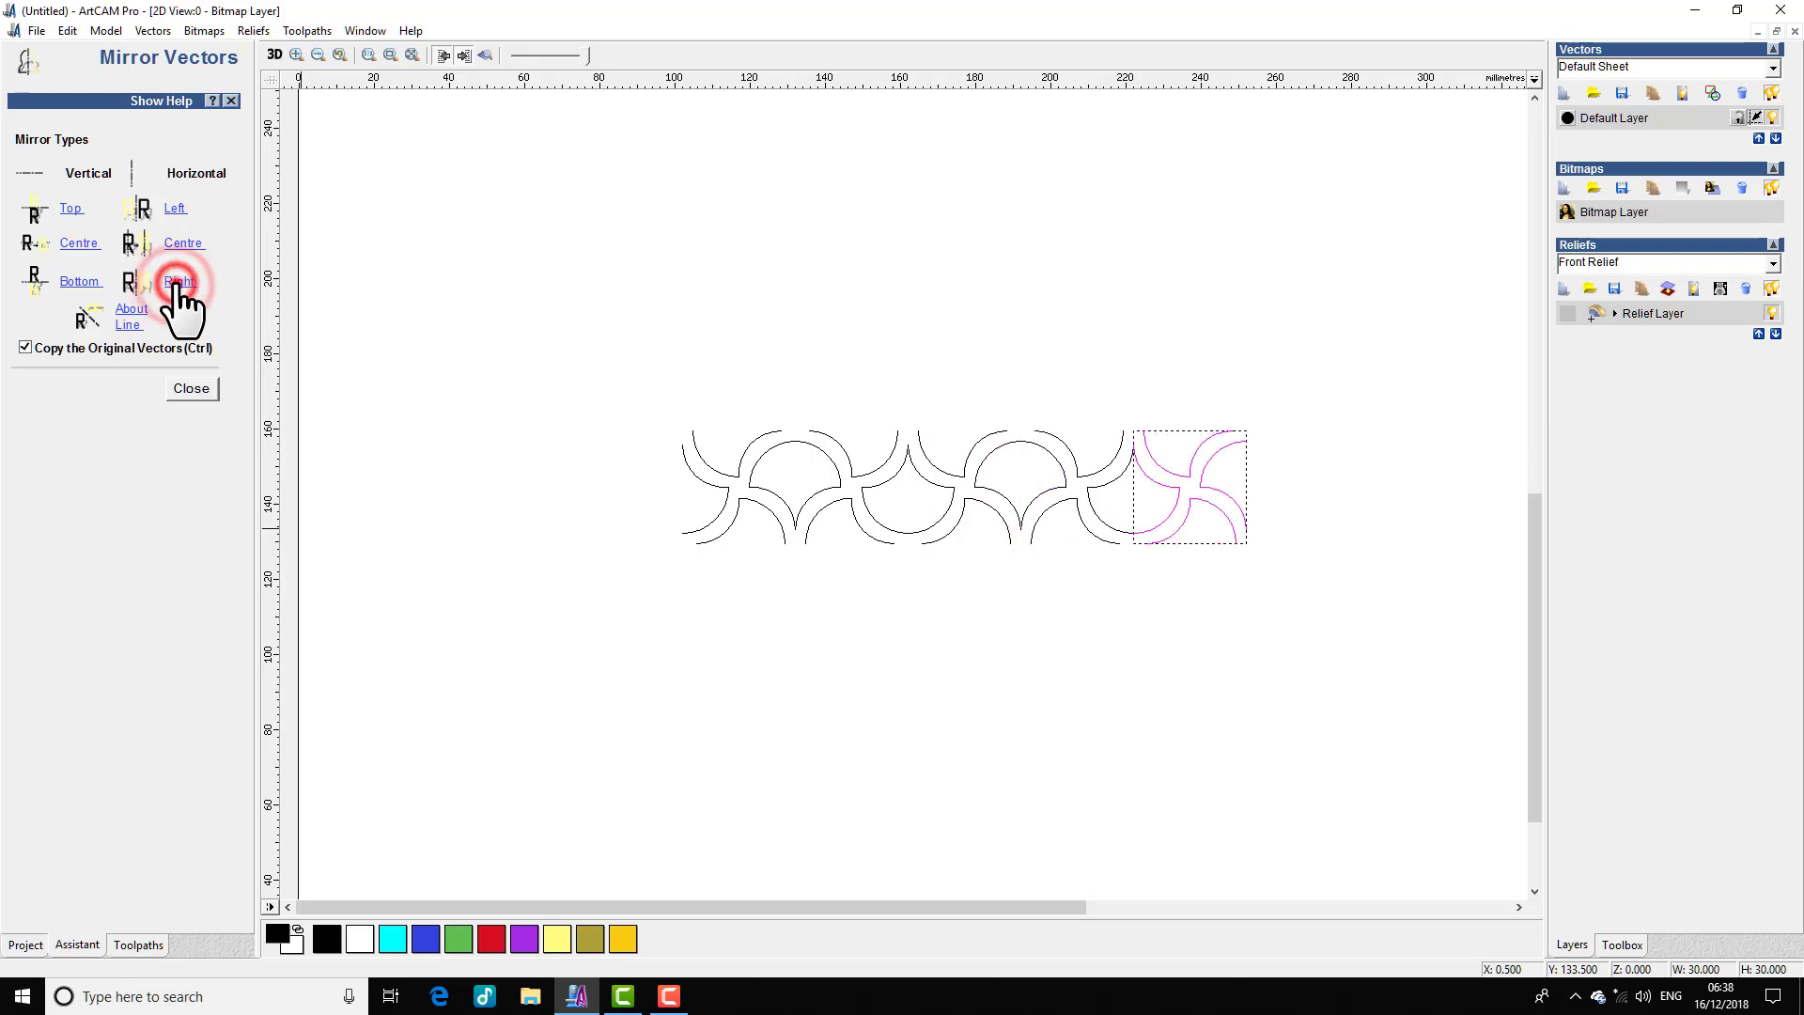
{"action": "left_click", "coordinate": [178, 288]}
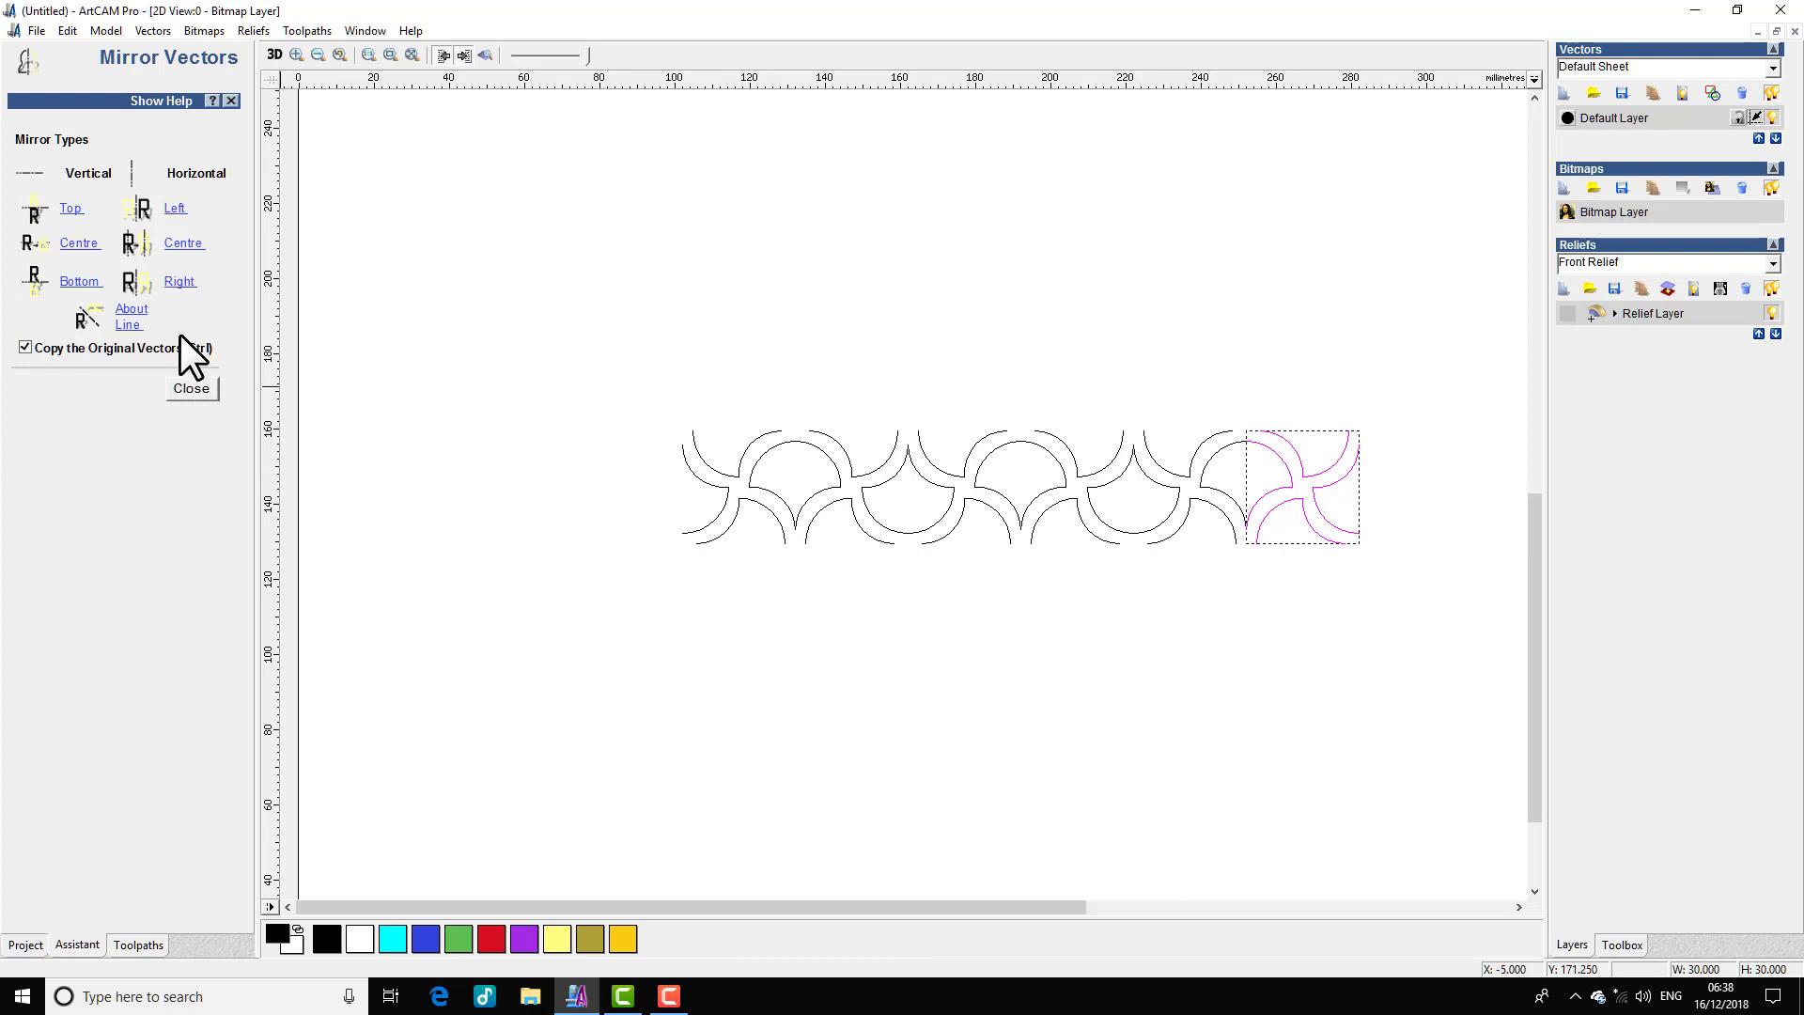
{"action": "left_click", "coordinate": [175, 285]}
{"action": "left_click", "coordinate": [175, 286]}
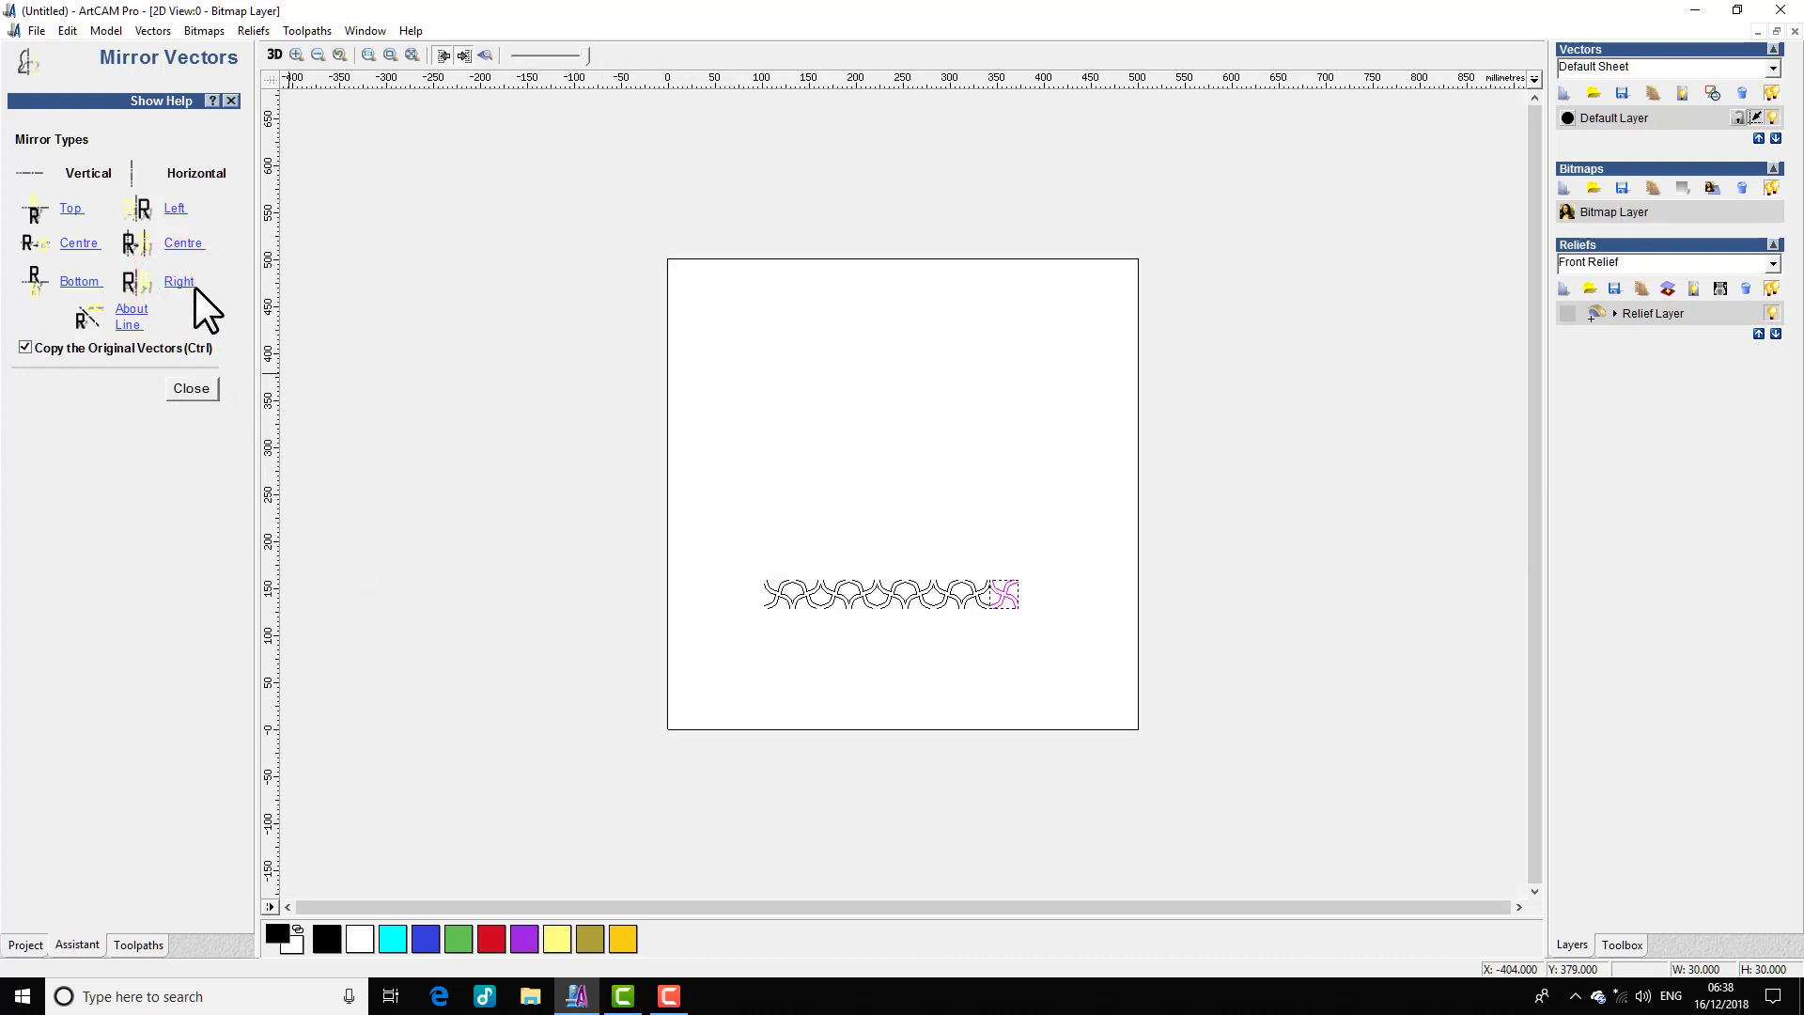
{"action": "left_click", "coordinate": [188, 282]}
{"action": "left_click", "coordinate": [177, 281]}
{"action": "left_click", "coordinate": [176, 282]}
{"action": "left_click", "coordinate": [177, 282]}
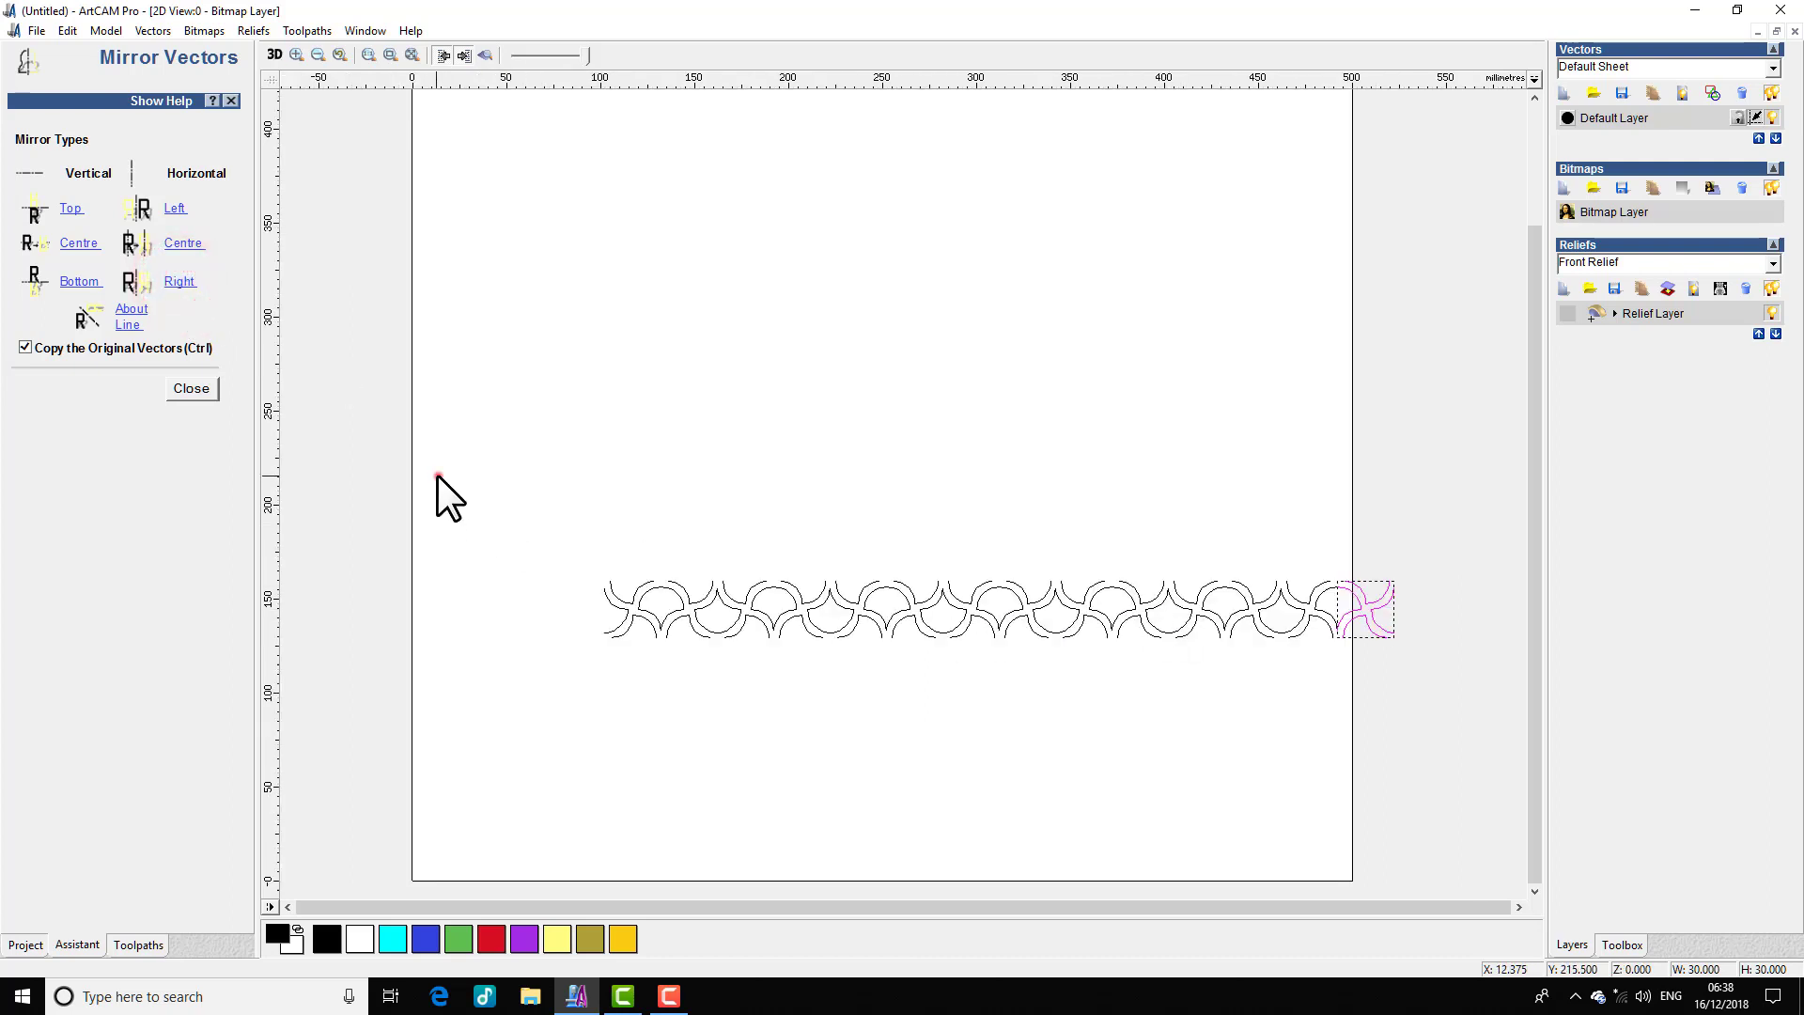
Step: Box-select the whole strip and move it down near the sheet bottom
{"action": "left_click_drag", "start_coordinate": [437, 475], "coordinate": [1608, 770]}
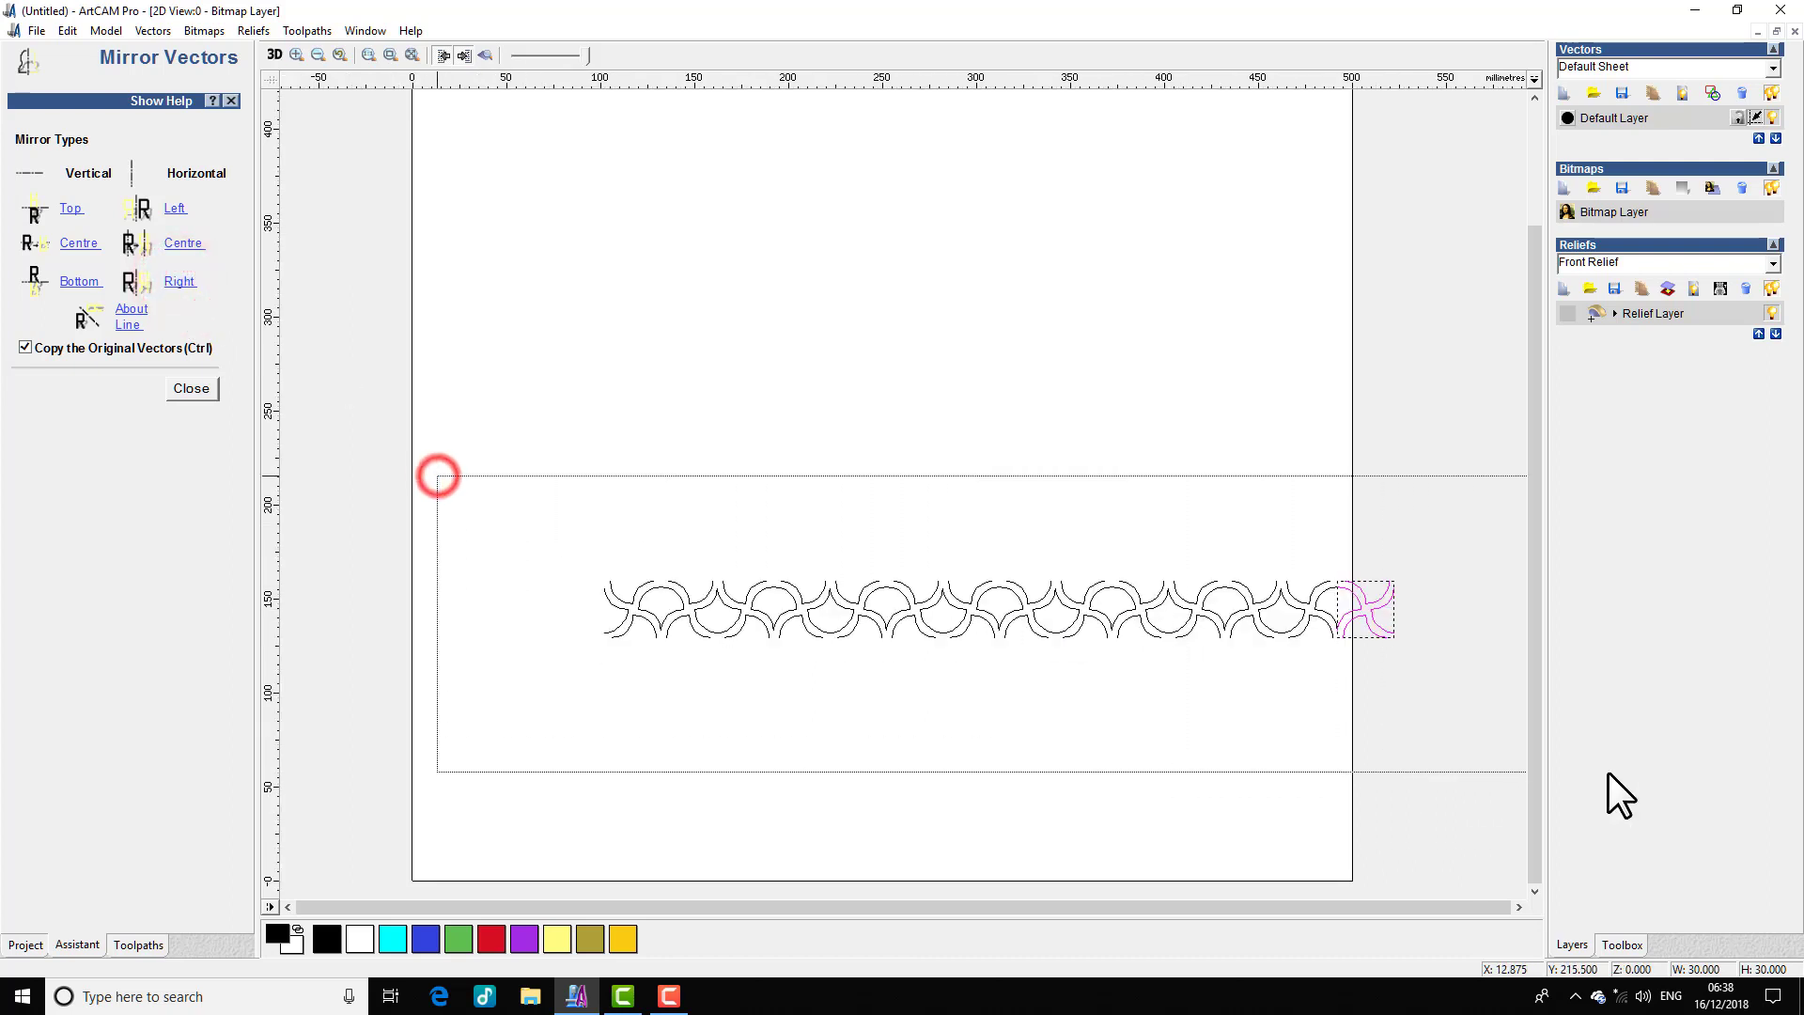
{"action": "left_click_drag", "start_coordinate": [1016, 590], "coordinate": [869, 718]}
{"action": "scroll", "coordinate": [1022, 714], "scroll_direction": "up", "scroll_amount": 2}
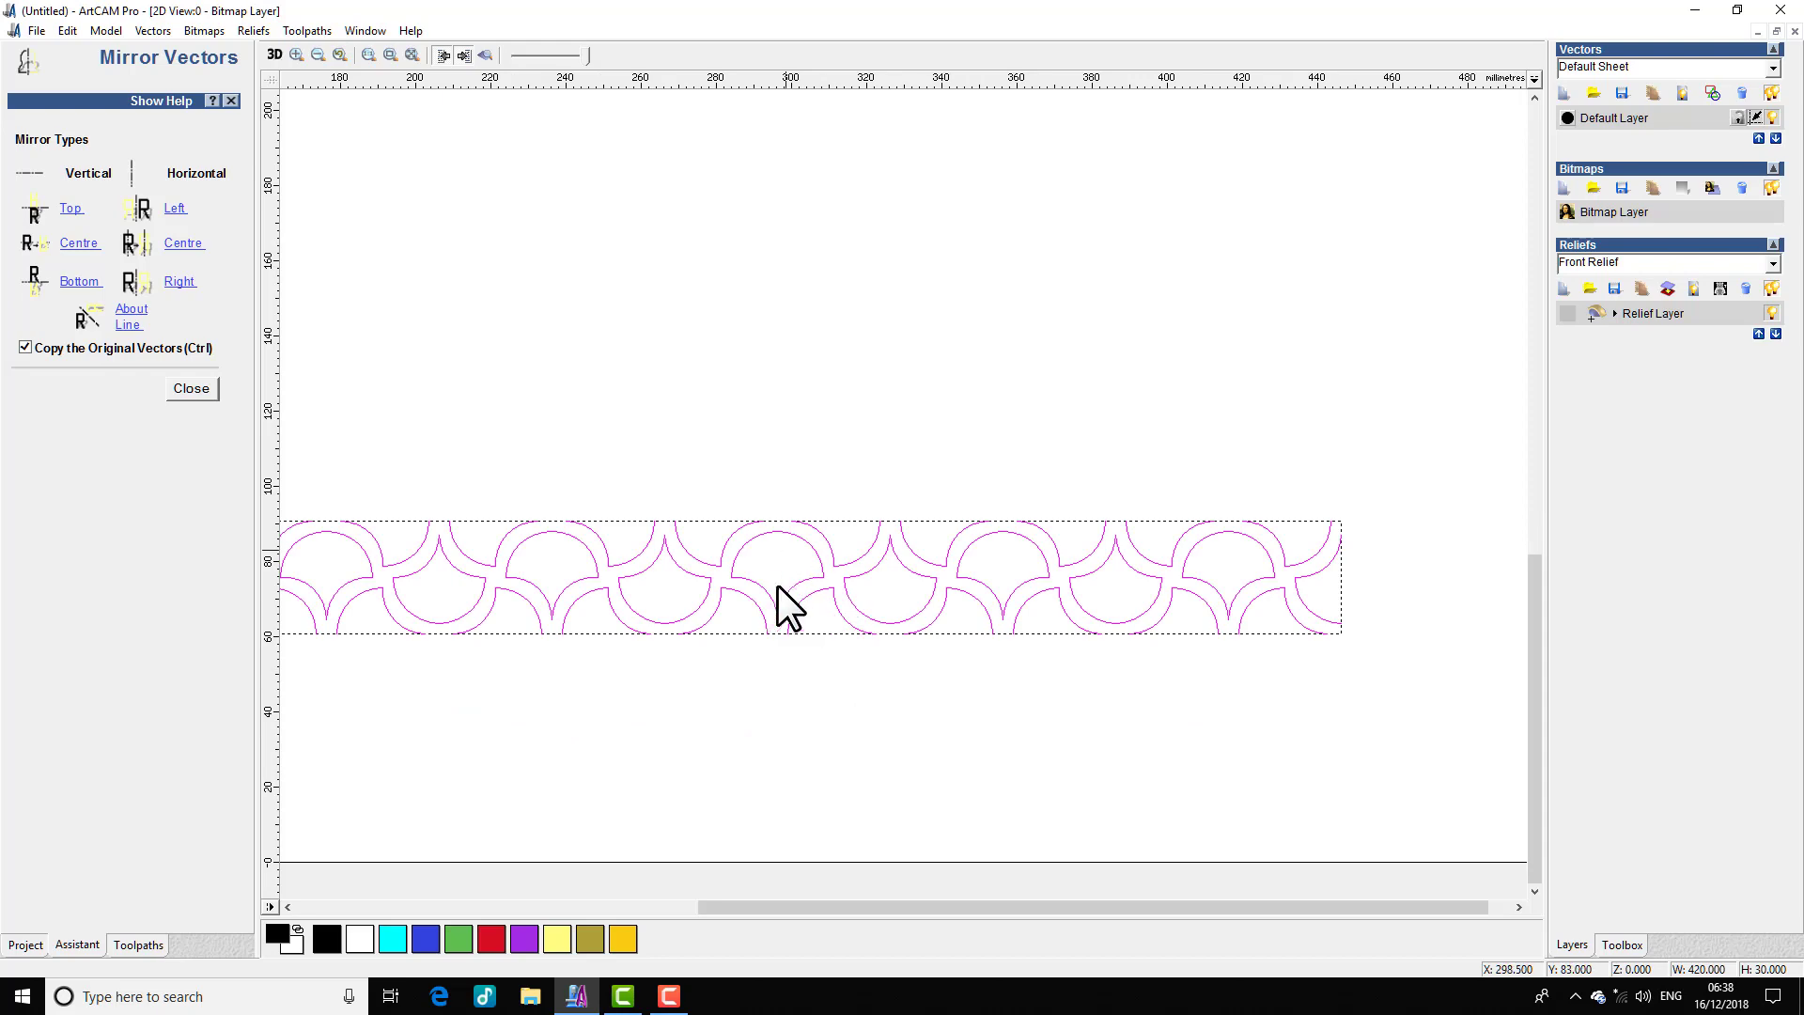
{"action": "scroll", "coordinate": [784, 606], "scroll_direction": "down", "scroll_amount": 2}
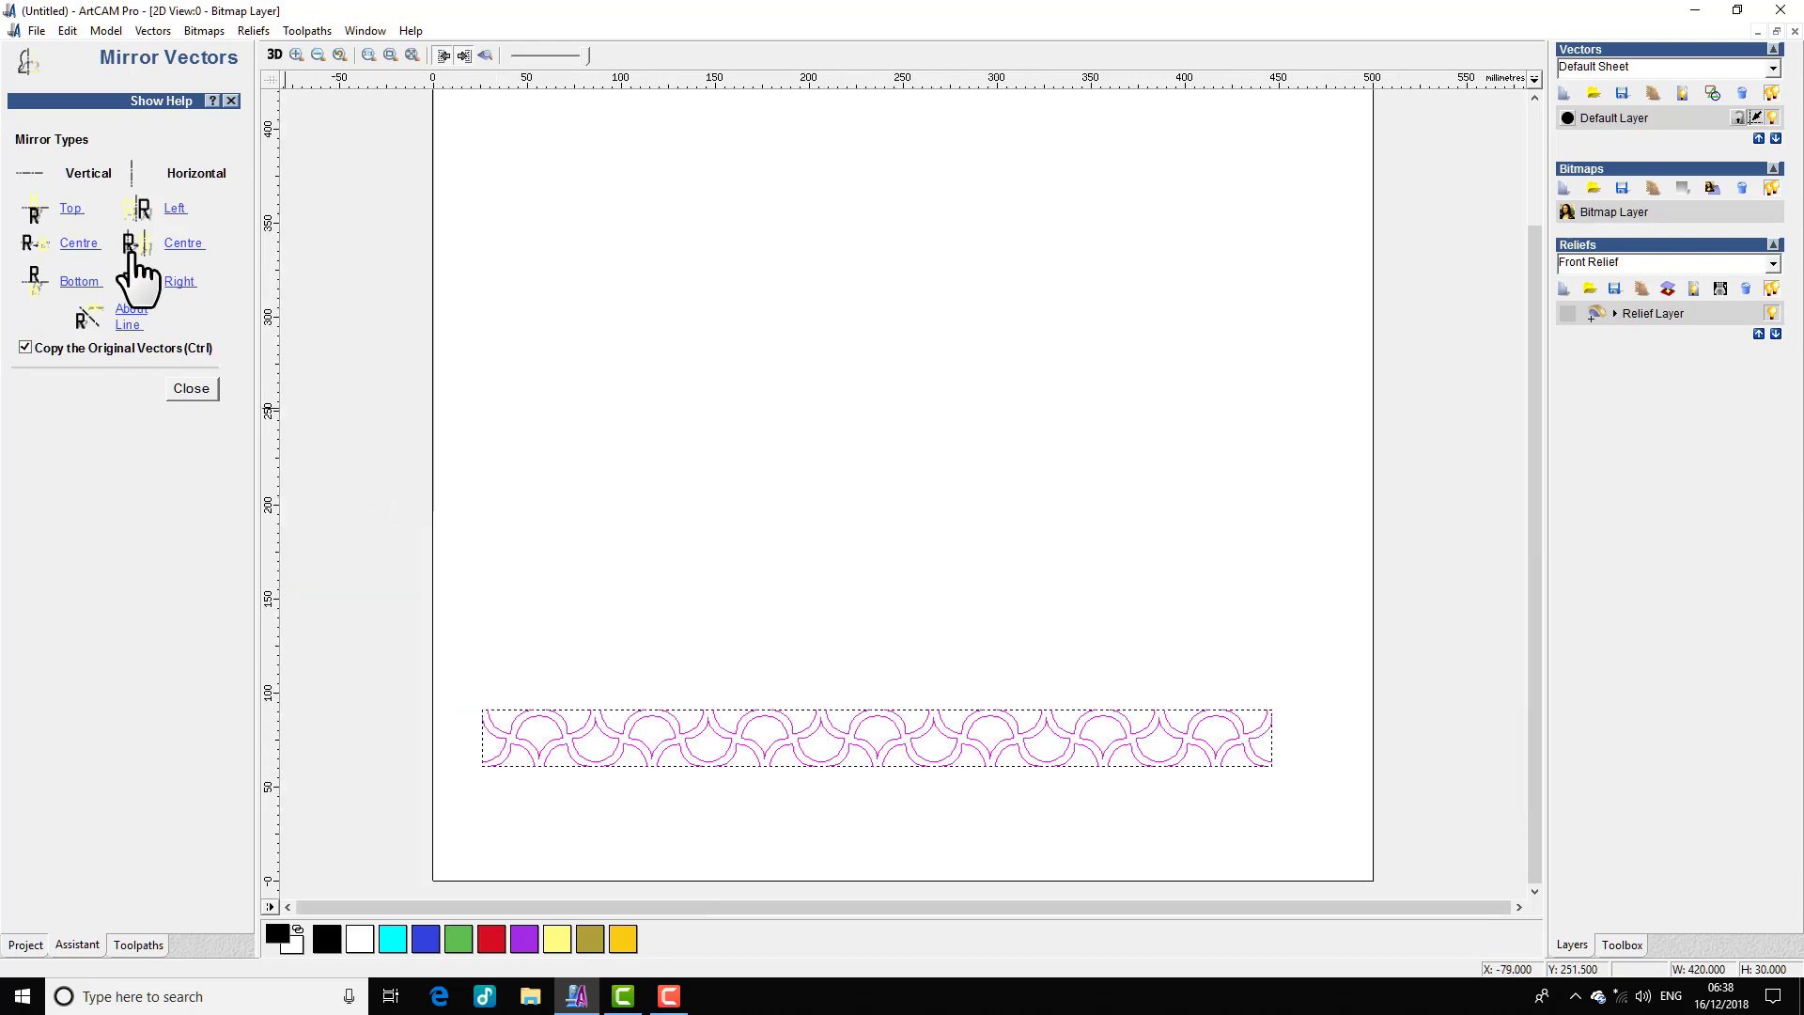
Step: Mirror-copy the strip upward repeatedly, building a 420 × 390 mm scalloped grid
{"action": "left_click", "coordinate": [66, 207]}
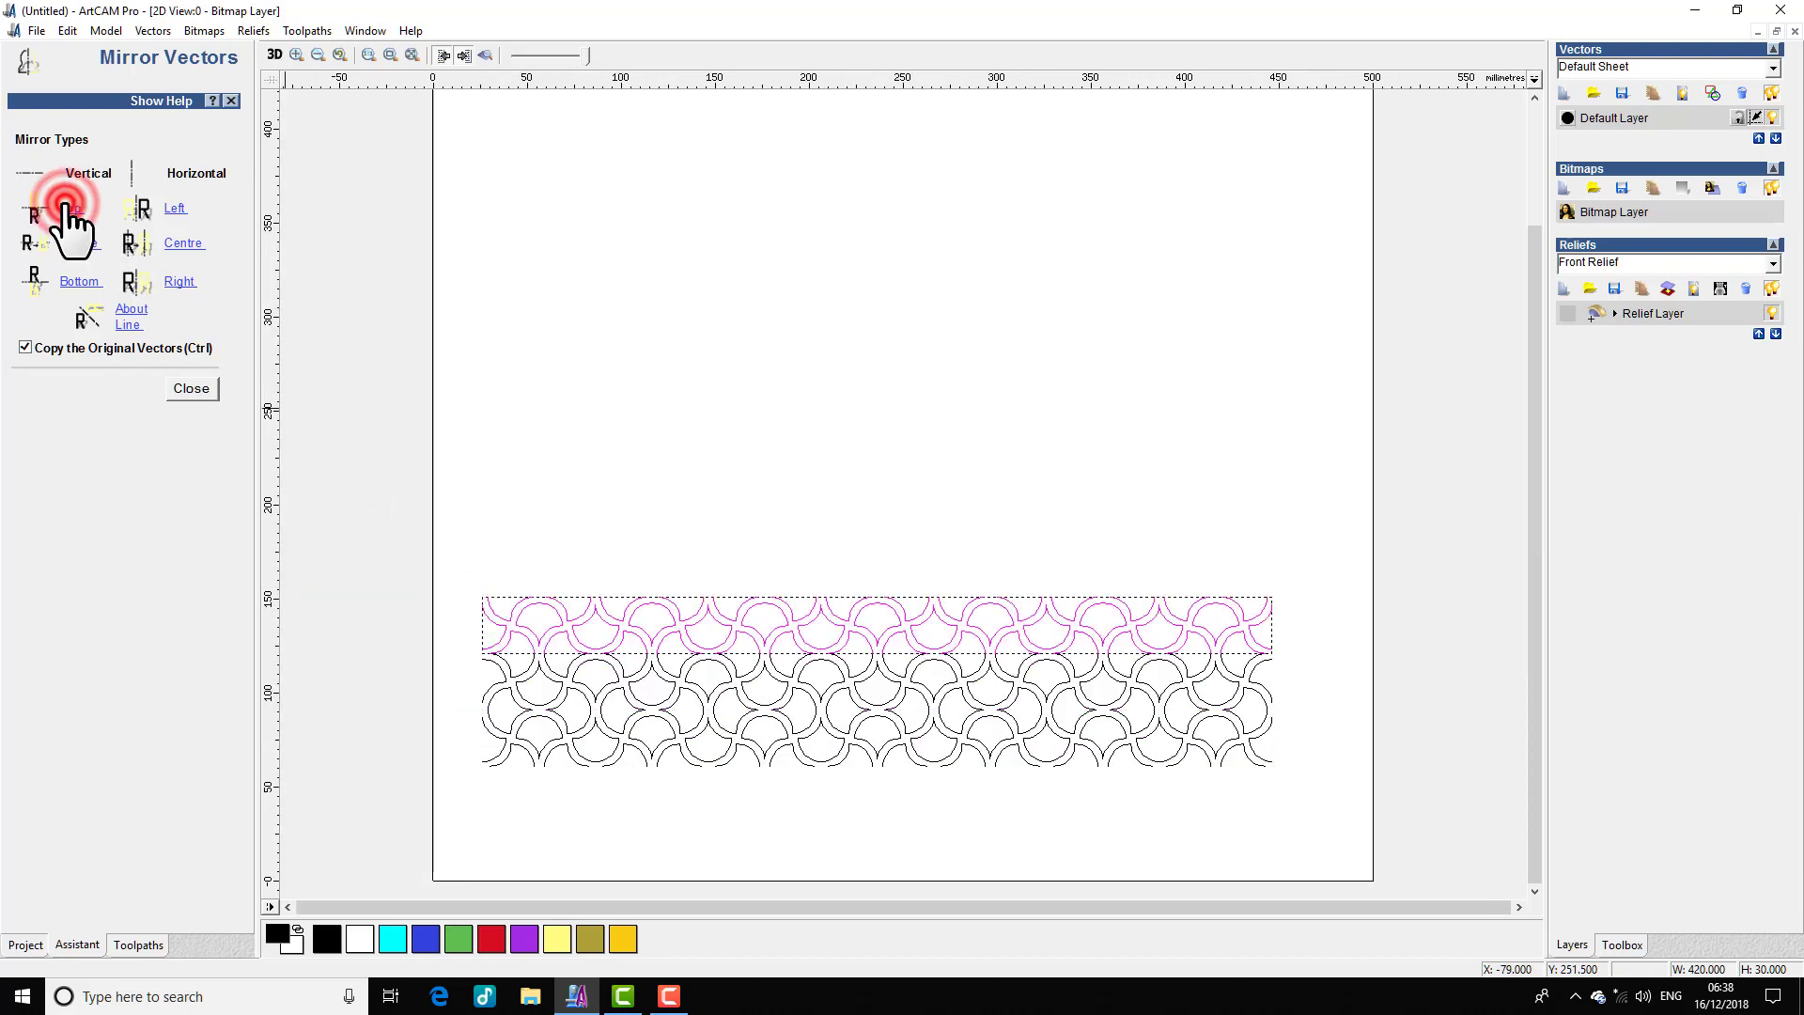
{"action": "left_click", "coordinate": [65, 206]}
{"action": "left_click", "coordinate": [66, 207]}
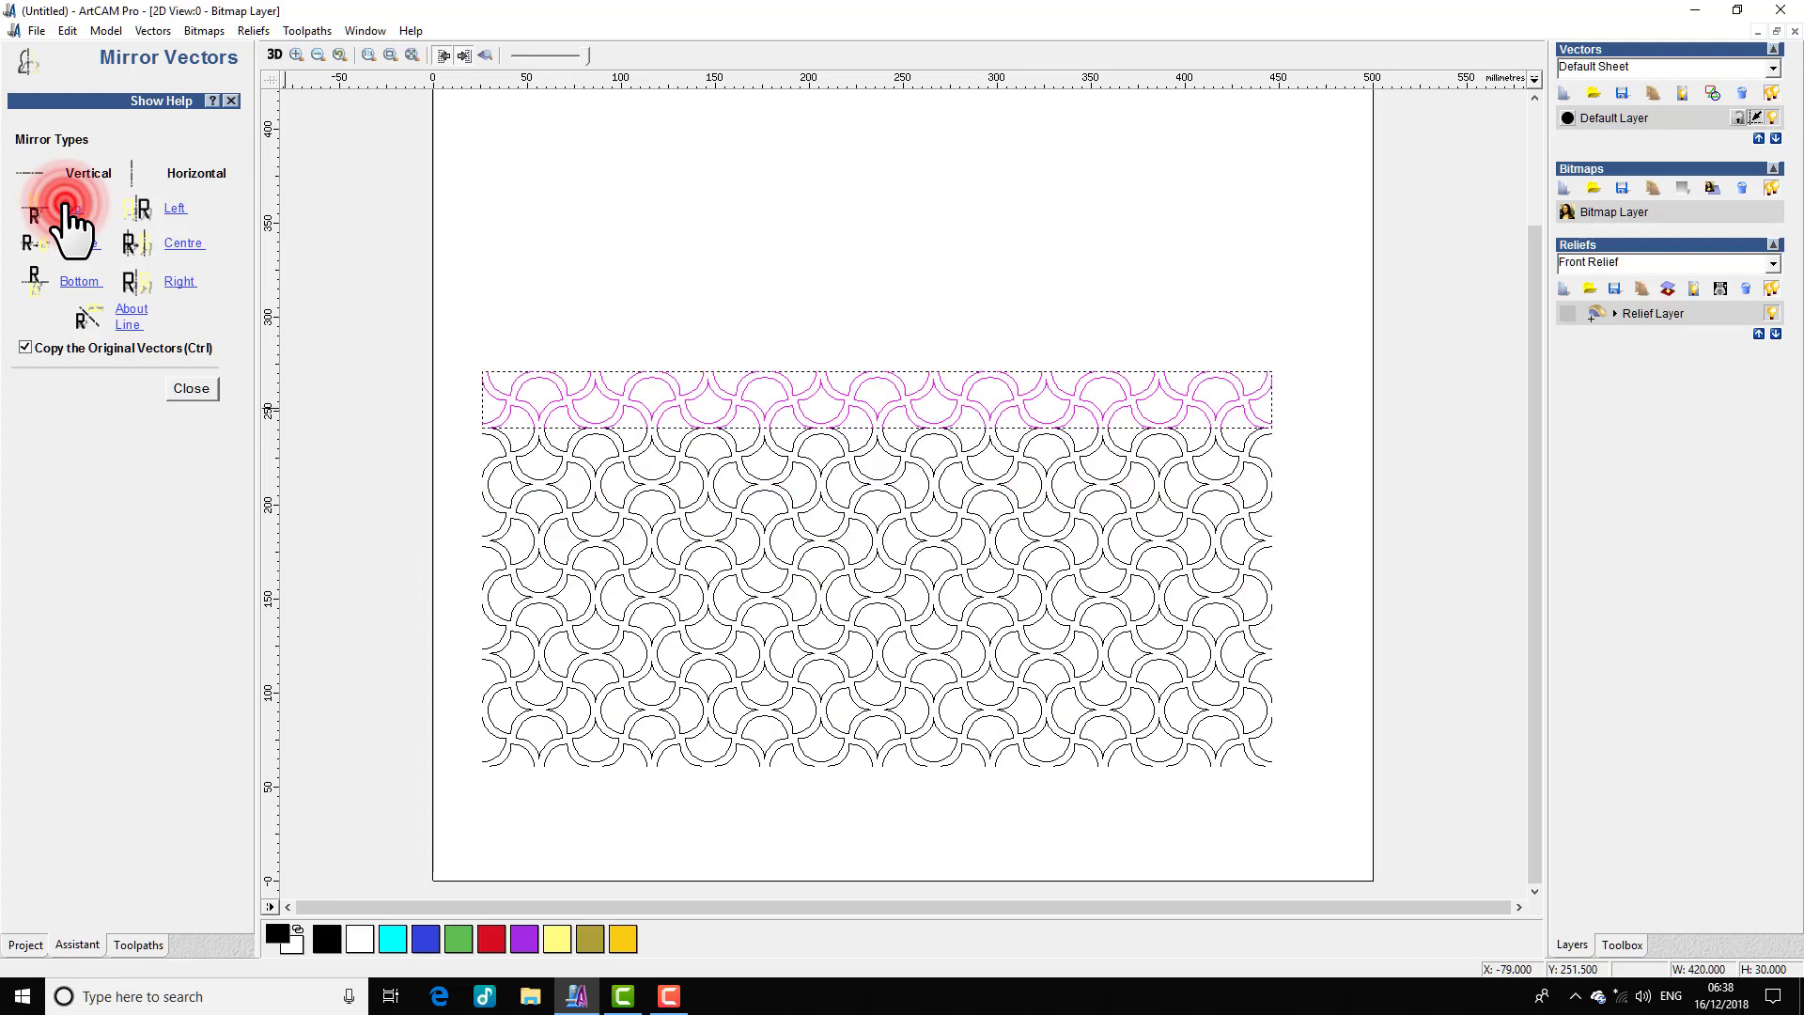
{"action": "left_click", "coordinate": [66, 207]}
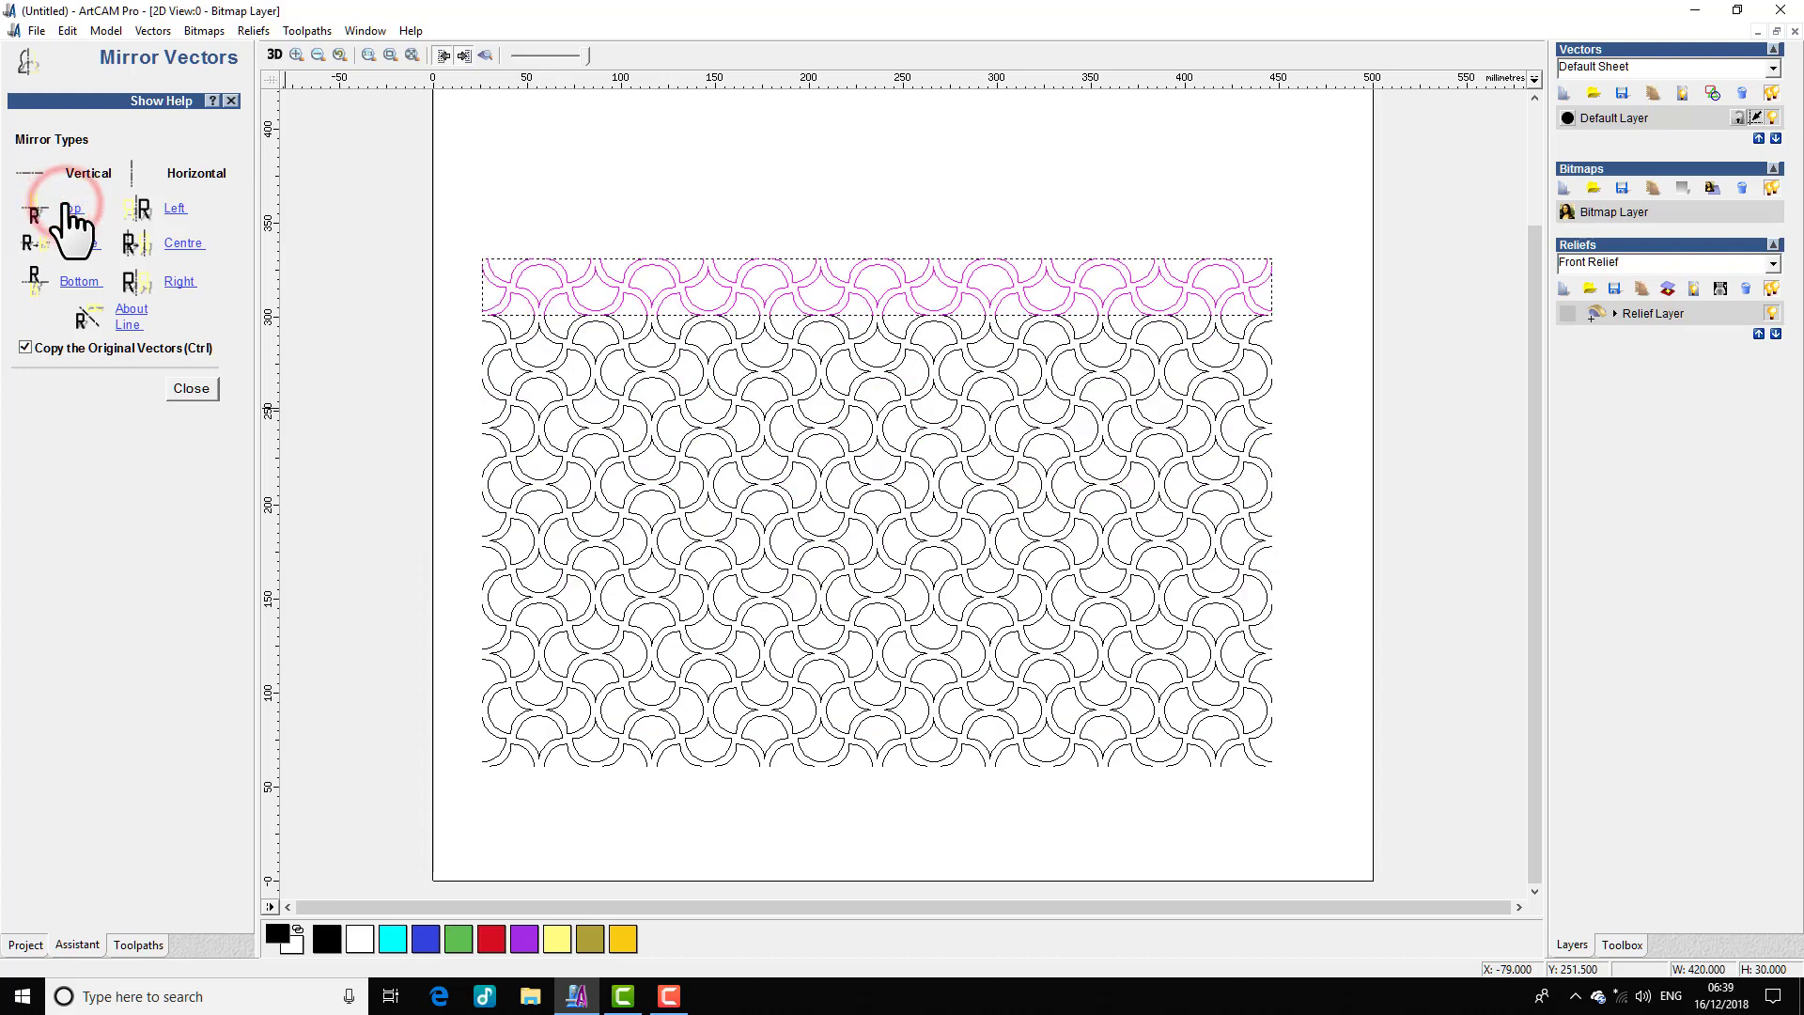
{"action": "left_click", "coordinate": [66, 207]}
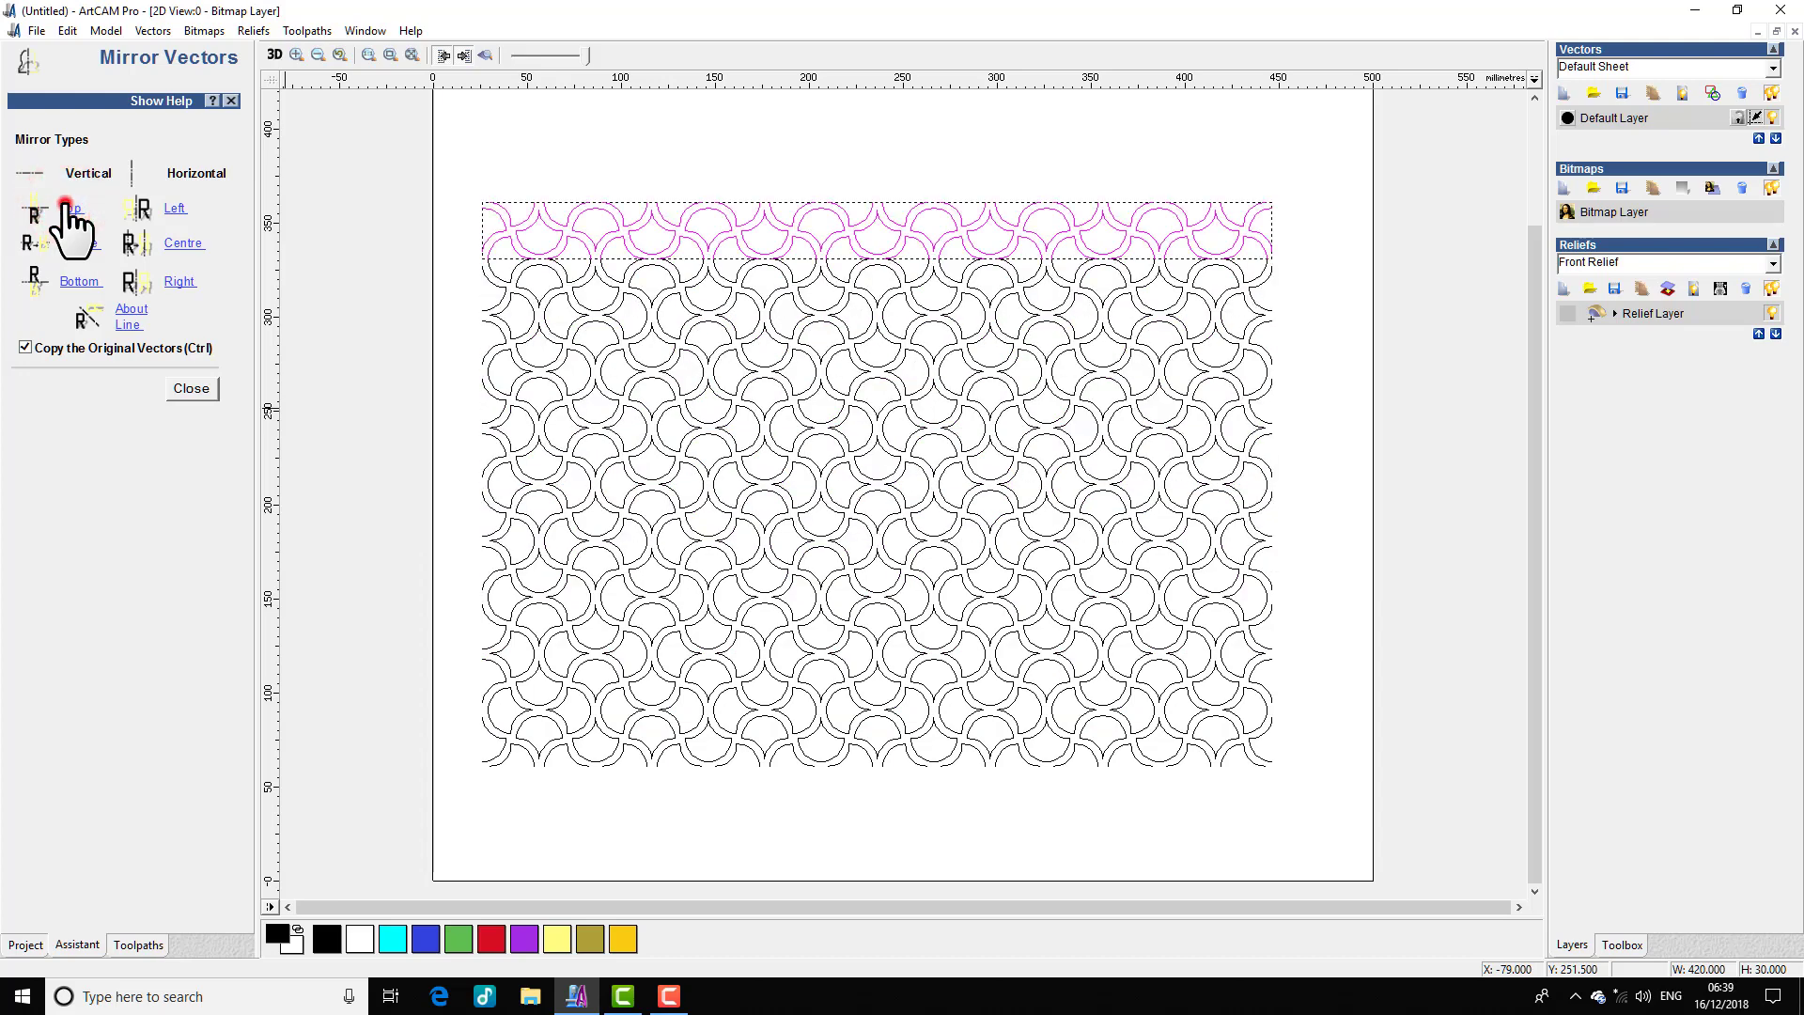
{"action": "left_click", "coordinate": [65, 206]}
{"action": "scroll", "coordinate": [741, 603], "scroll_direction": "down", "scroll_amount": 1}
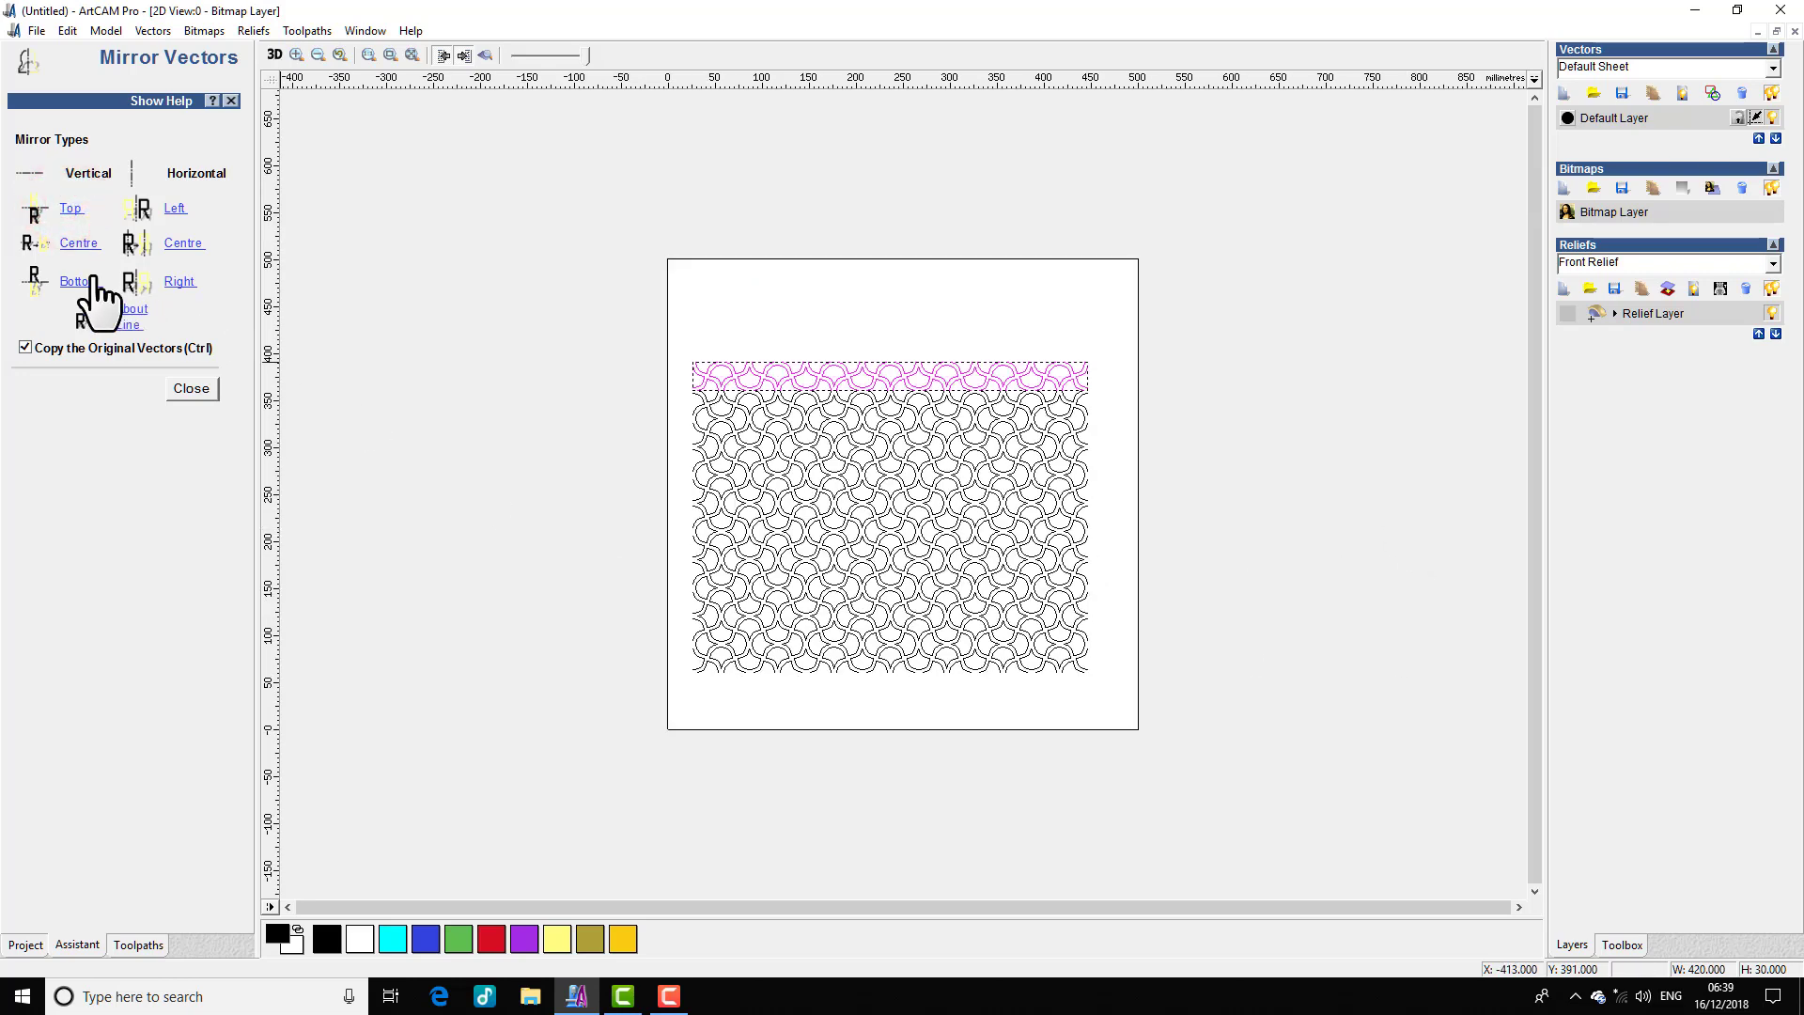
{"action": "left_click", "coordinate": [69, 206]}
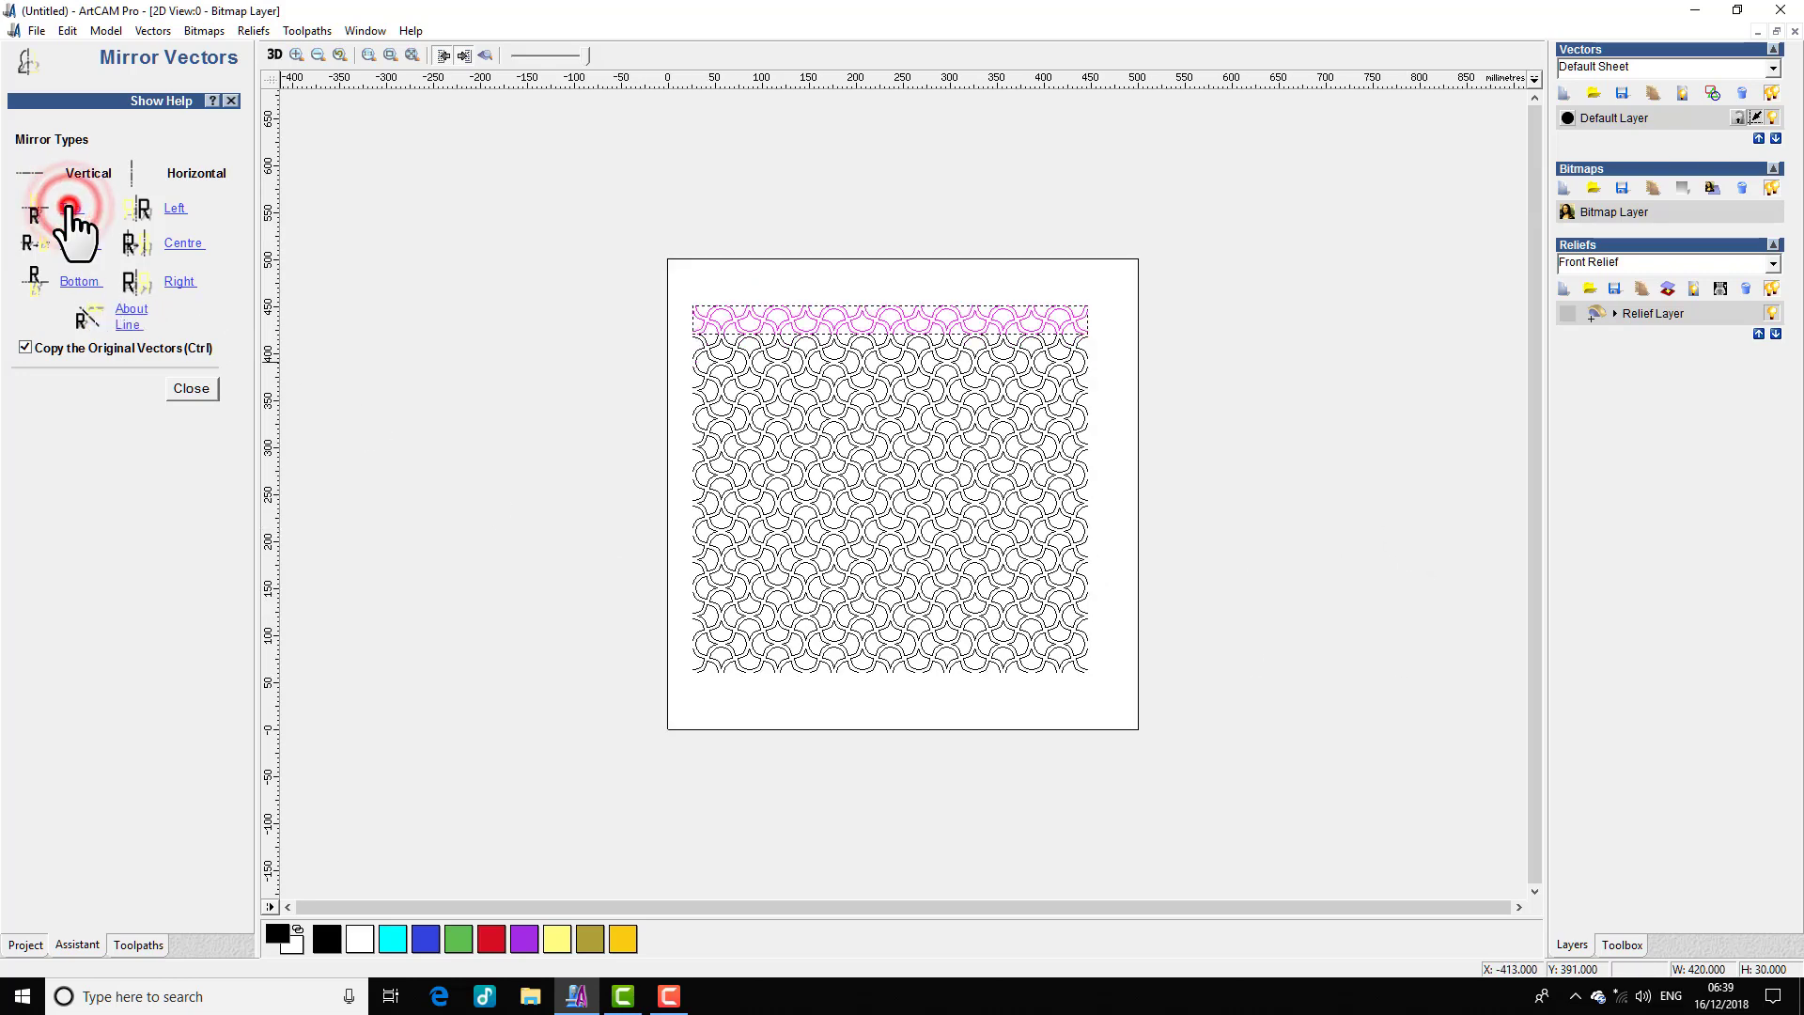
Step: Clear the selection and select individual arcs to inspect the grid
{"action": "left_click", "coordinate": [521, 474]}
{"action": "scroll", "coordinate": [955, 459], "scroll_direction": "up", "scroll_amount": 1}
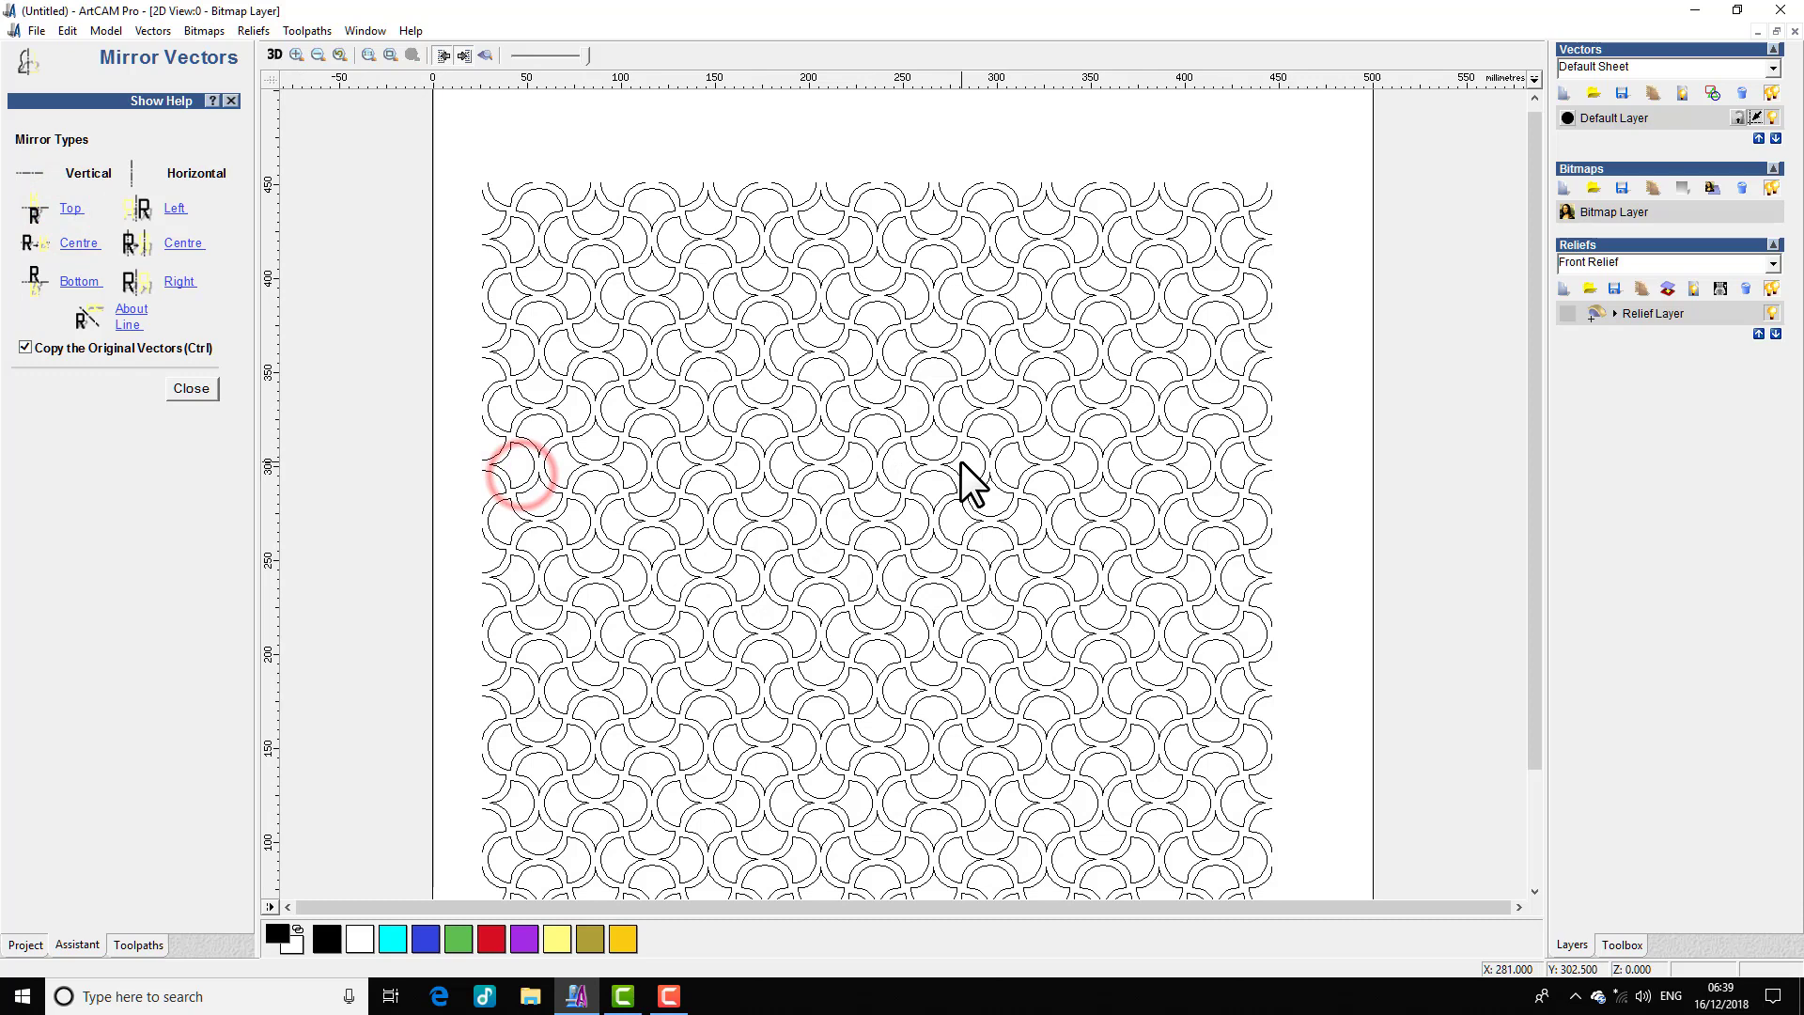
{"action": "left_click", "coordinate": [834, 430]}
{"action": "scroll", "coordinate": [883, 447], "scroll_direction": "up", "scroll_amount": 2}
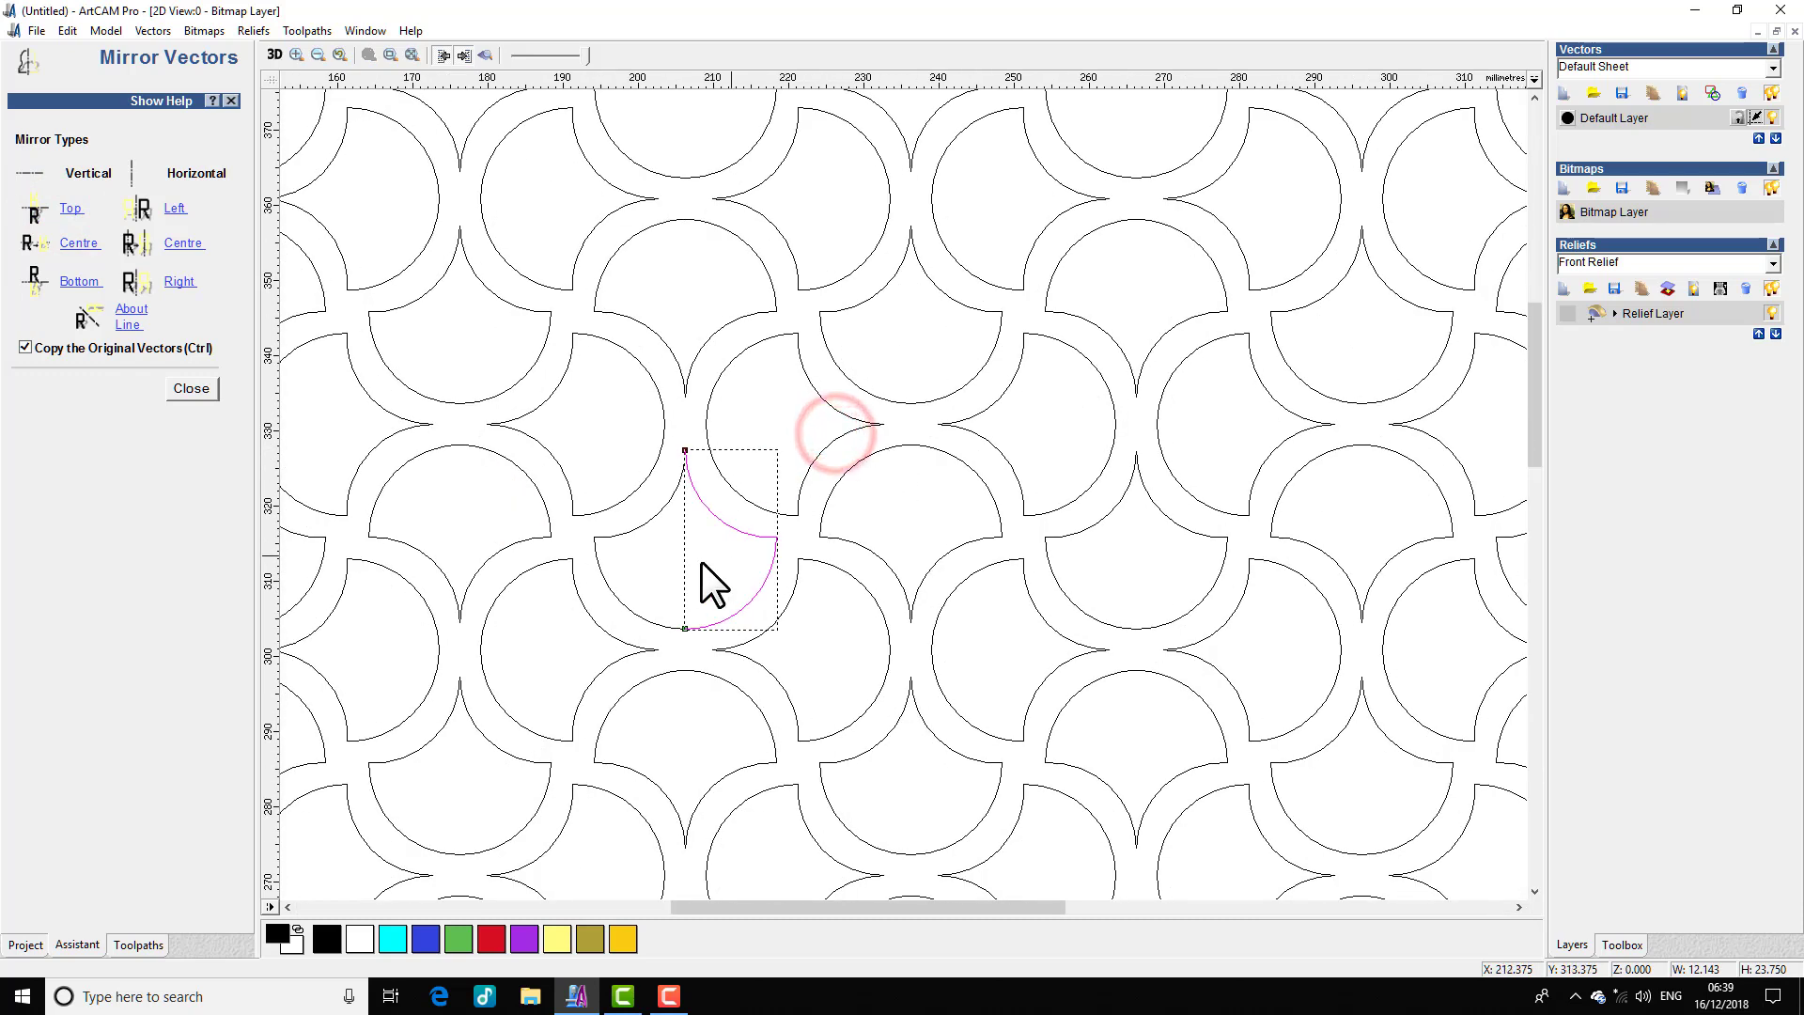
{"action": "left_click", "coordinate": [644, 527]}
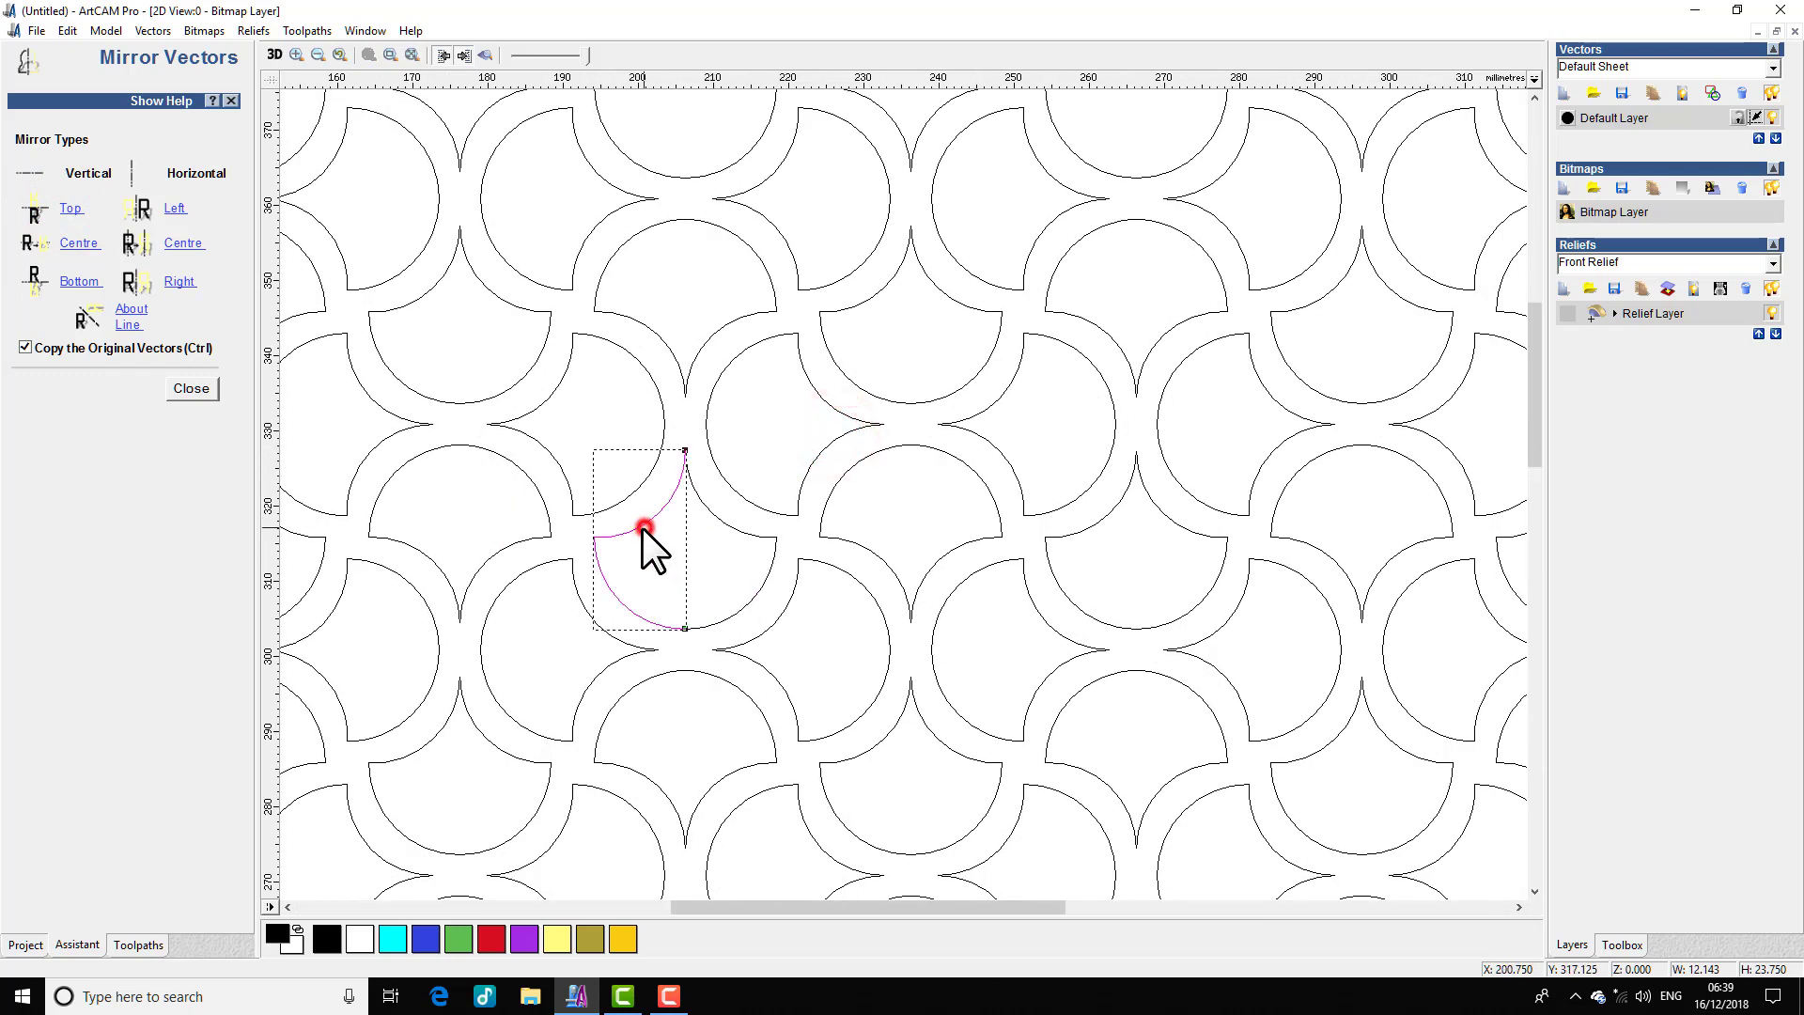
{"action": "left_click", "coordinate": [566, 481]}
{"action": "left_click", "coordinate": [558, 387]}
{"action": "scroll", "coordinate": [836, 580], "scroll_direction": "down", "scroll_amount": 2}
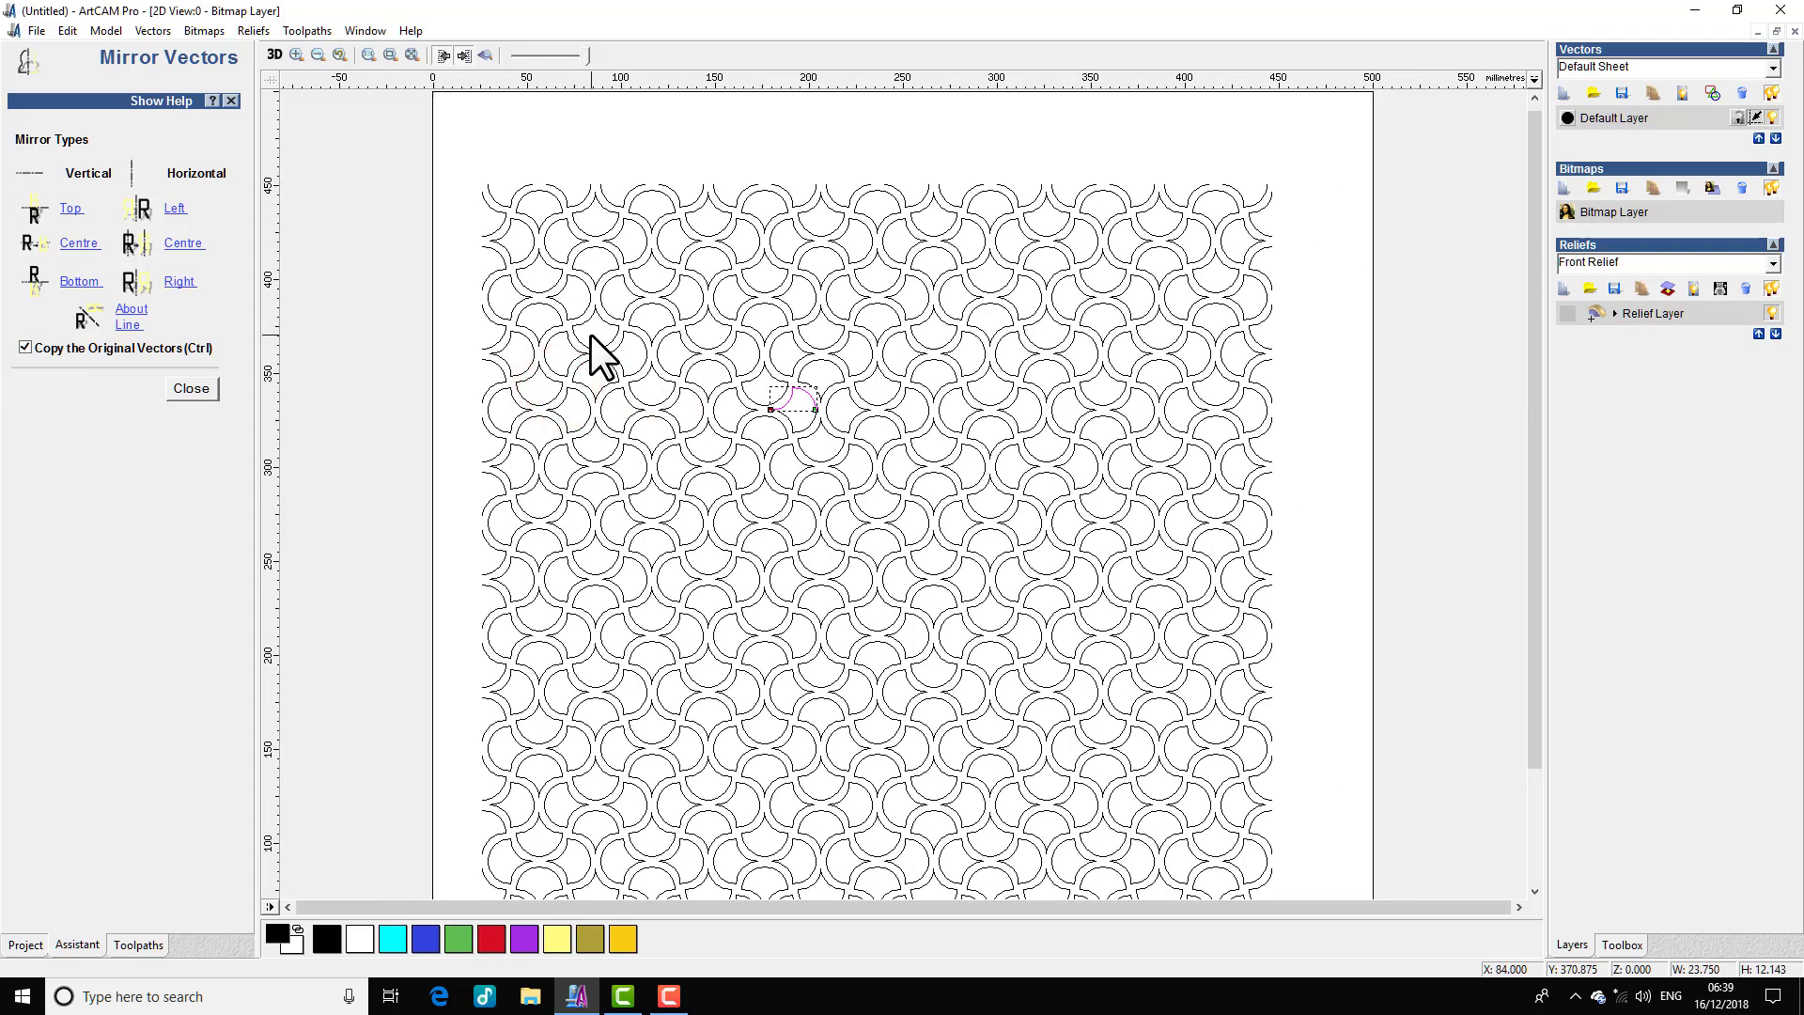
{"action": "scroll", "coordinate": [592, 335], "scroll_direction": "down", "scroll_amount": 1}
Step: Join all selected scallop arcs into continuous vectors with Join Multiple Vectors
{"action": "left_click_drag", "start_coordinate": [658, 274], "coordinate": [1165, 763]}
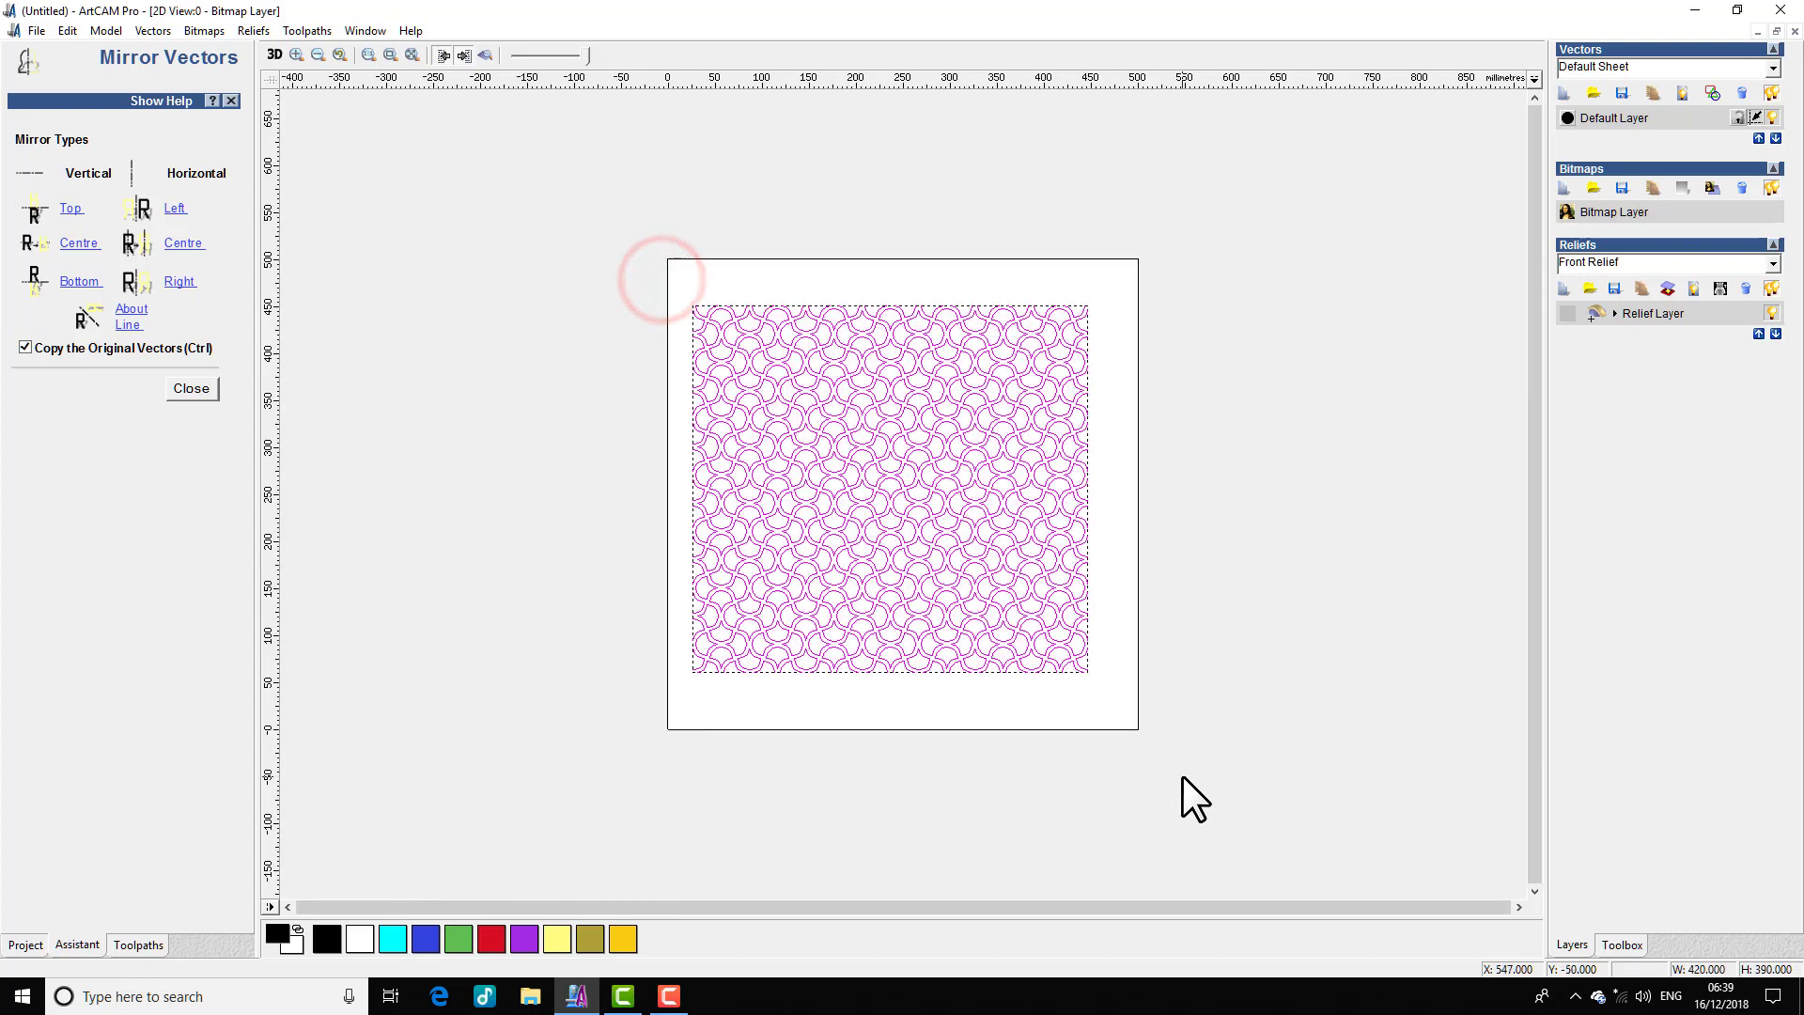
{"action": "left_click", "coordinate": [199, 391]}
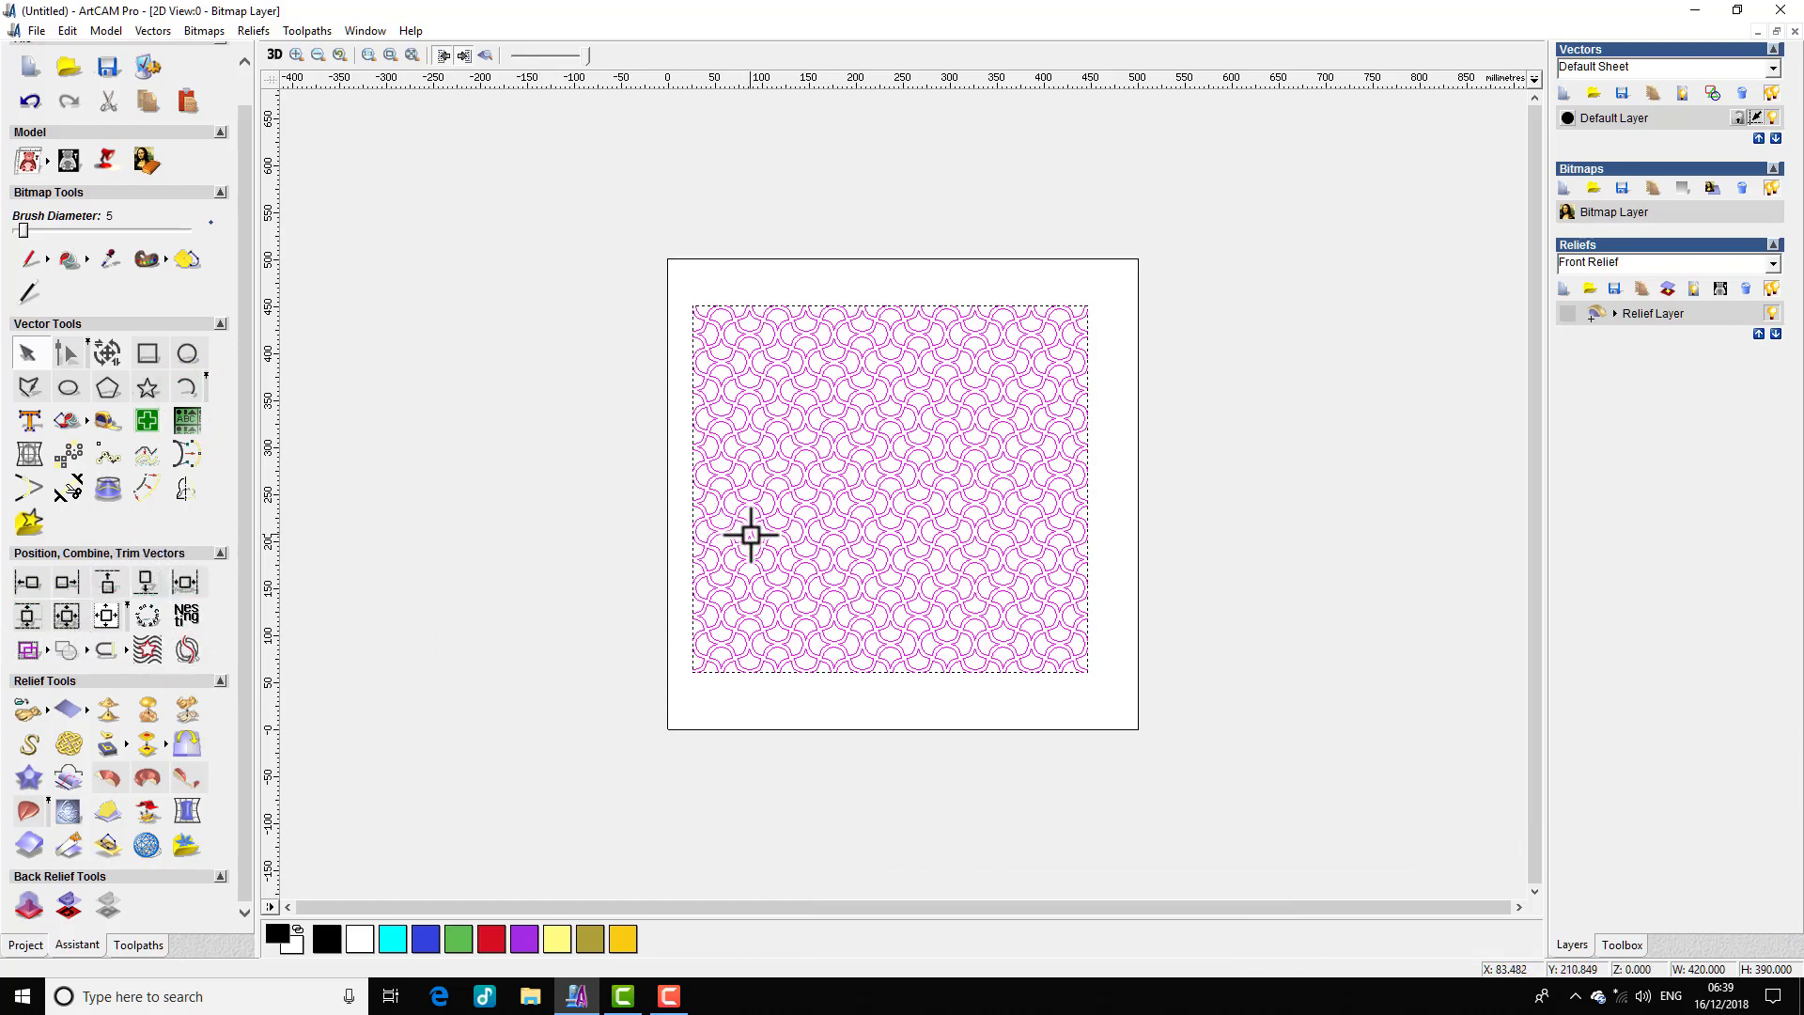
{"action": "left_click", "coordinate": [141, 32]}
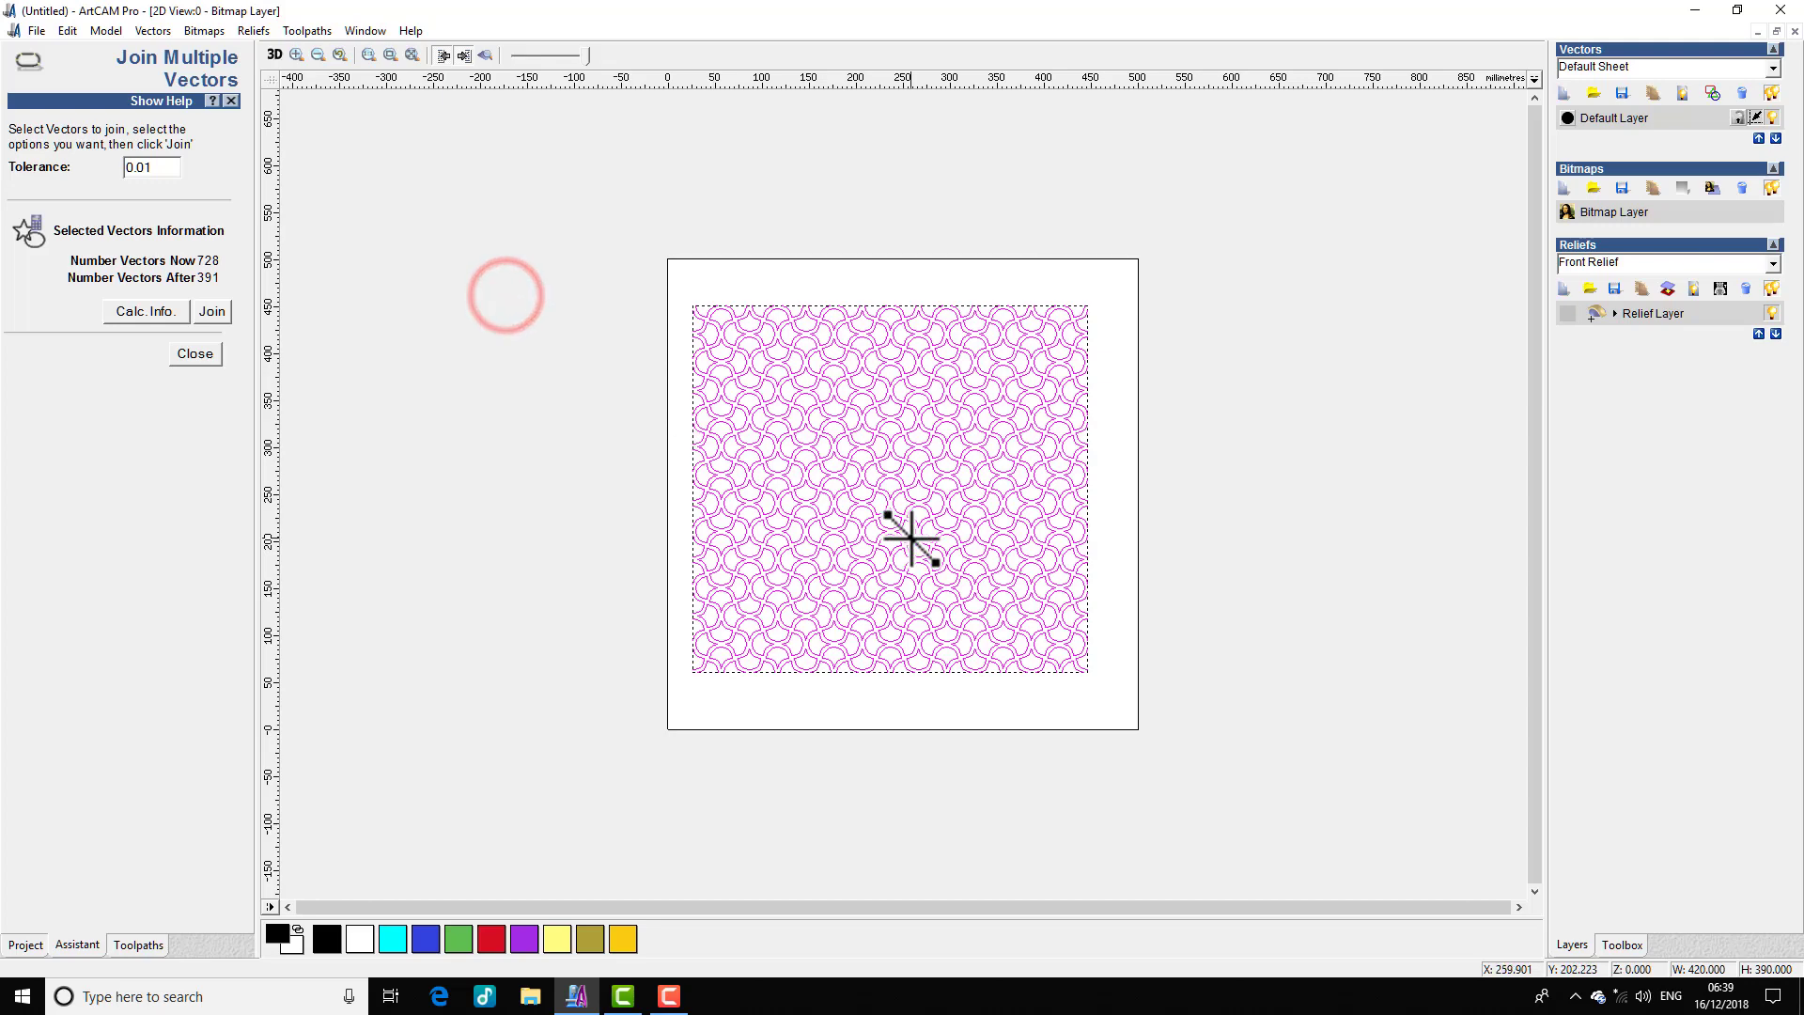
{"action": "left_click", "coordinate": [222, 312]}
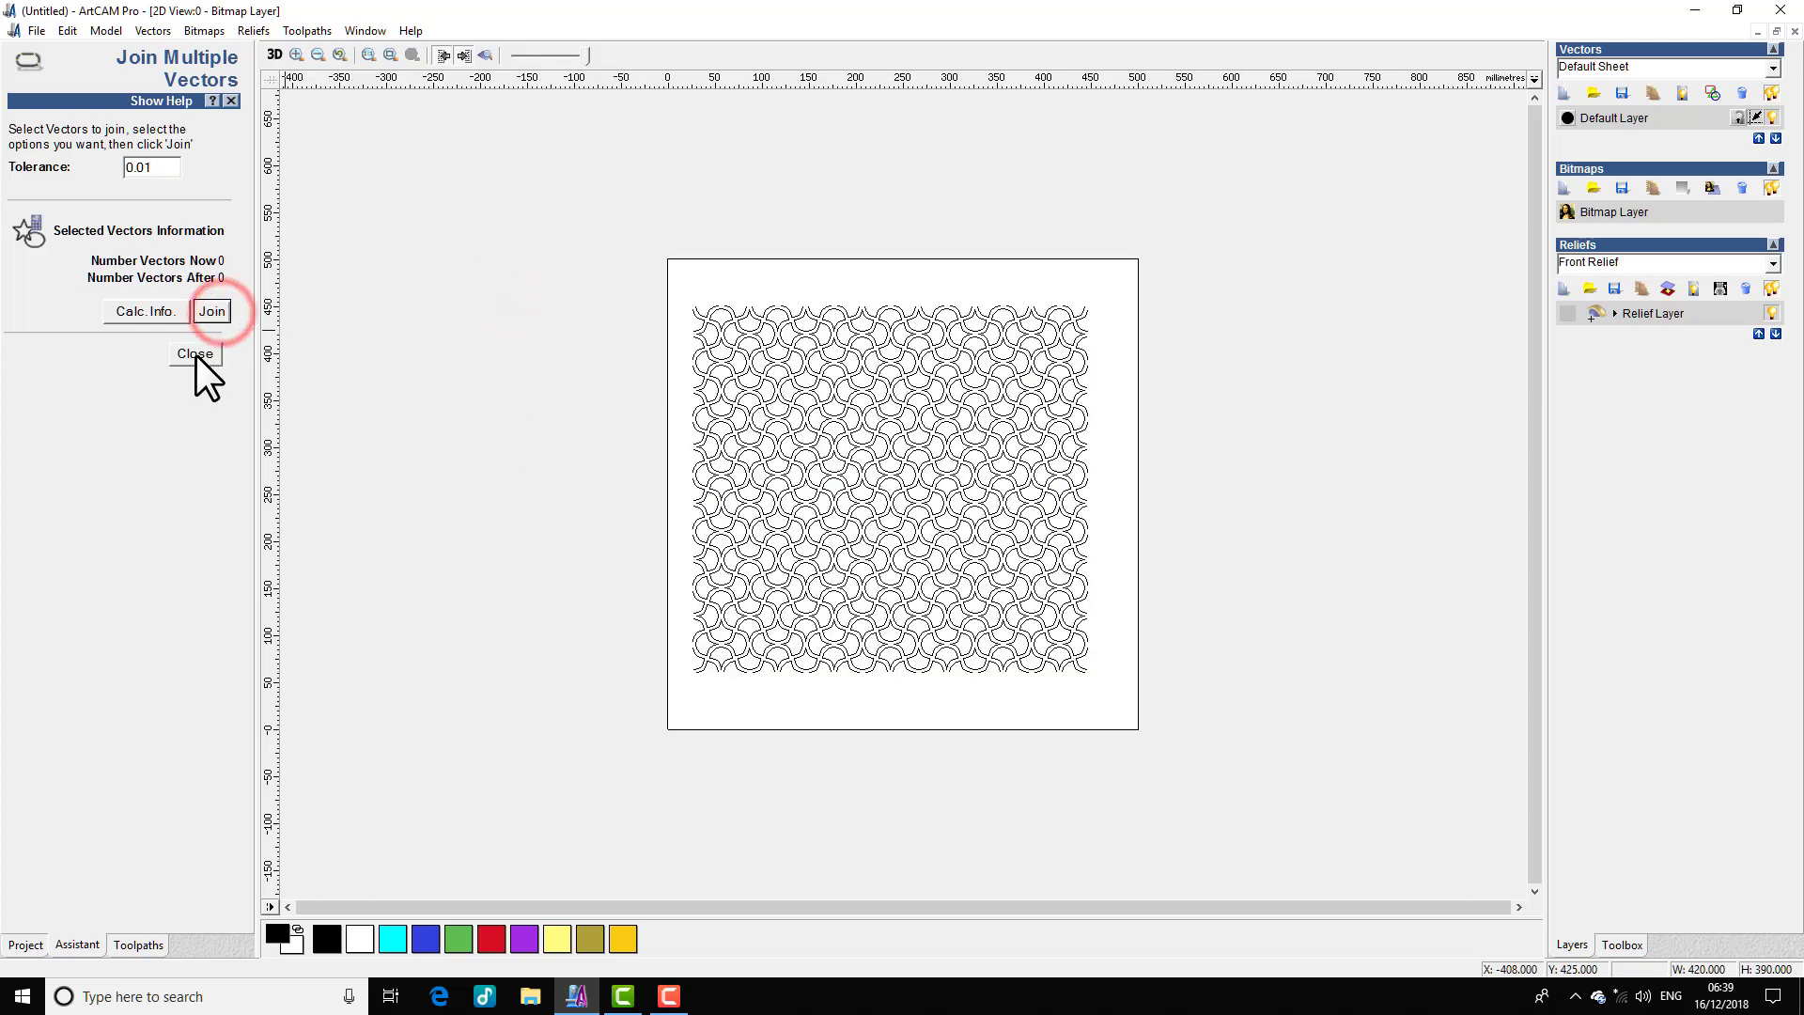
{"action": "left_click", "coordinate": [195, 354]}
Step: Run Vector Doctor on all vectors to identify coincident points and intersections
{"action": "mouse_move", "coordinate": [644, 270]}
{"action": "left_mouse_down"}
{"action": "mouse_move", "coordinate": [685, 342]}
{"action": "mouse_move", "coordinate": [1149, 746]}
{"action": "left_mouse_up"}
{"action": "left_click", "coordinate": [144, 419]}
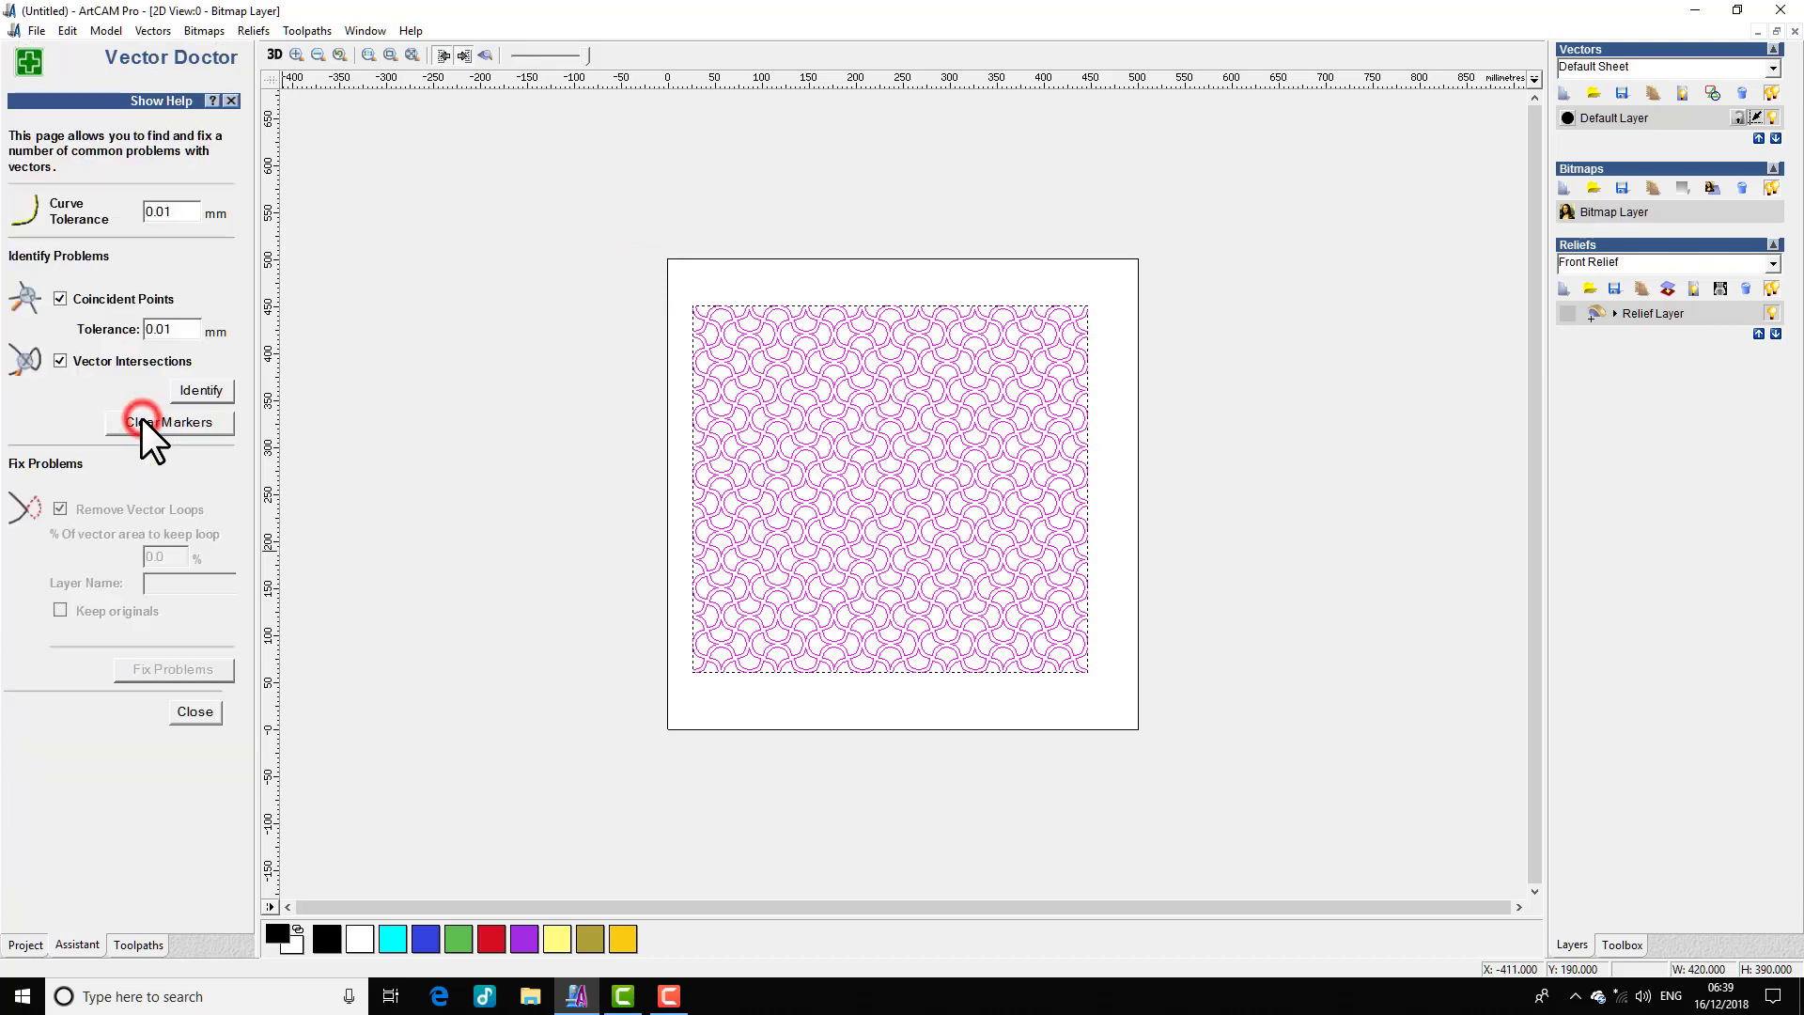
{"action": "left_click", "coordinate": [207, 393]}
{"action": "left_click", "coordinate": [195, 711]}
{"action": "scroll", "coordinate": [884, 573], "scroll_direction": "up", "scroll_amount": 1}
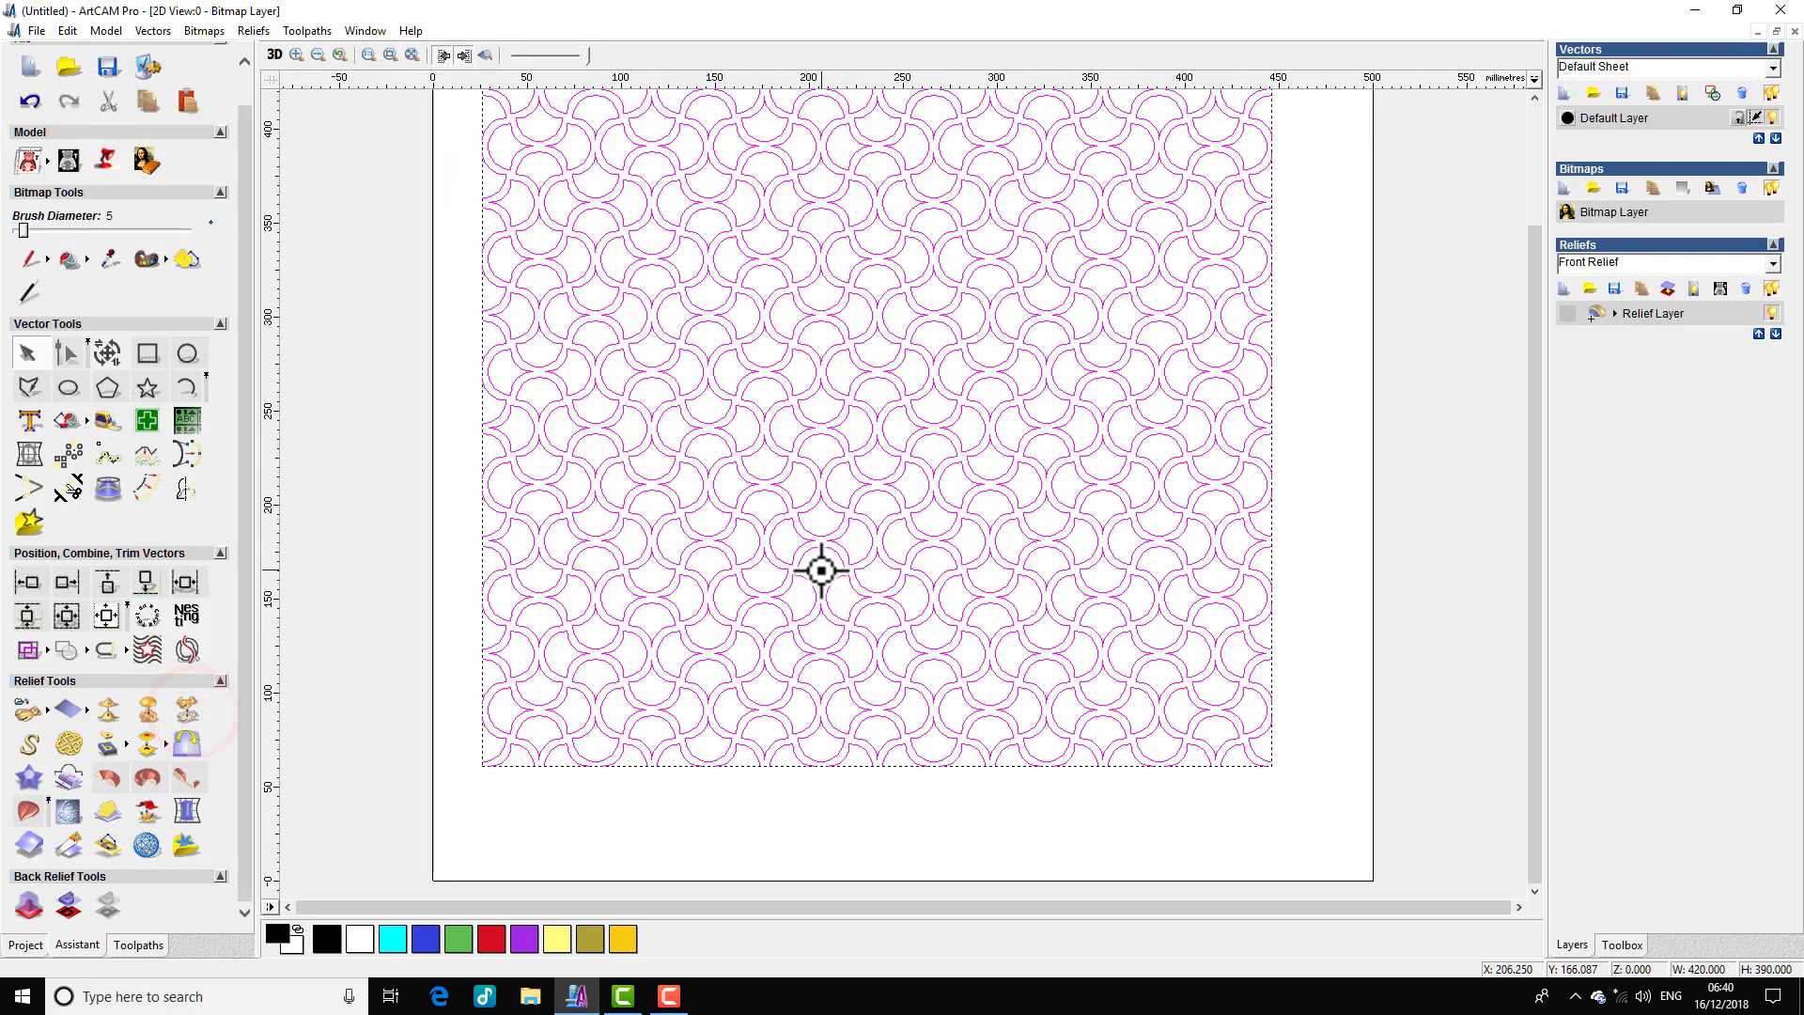
{"action": "scroll", "coordinate": [822, 569], "scroll_direction": "down", "scroll_amount": 2}
{"action": "scroll", "coordinate": [1201, 498], "scroll_direction": "up", "scroll_amount": 2}
{"action": "scroll", "coordinate": [1150, 489], "scroll_direction": "down", "scroll_amount": 1}
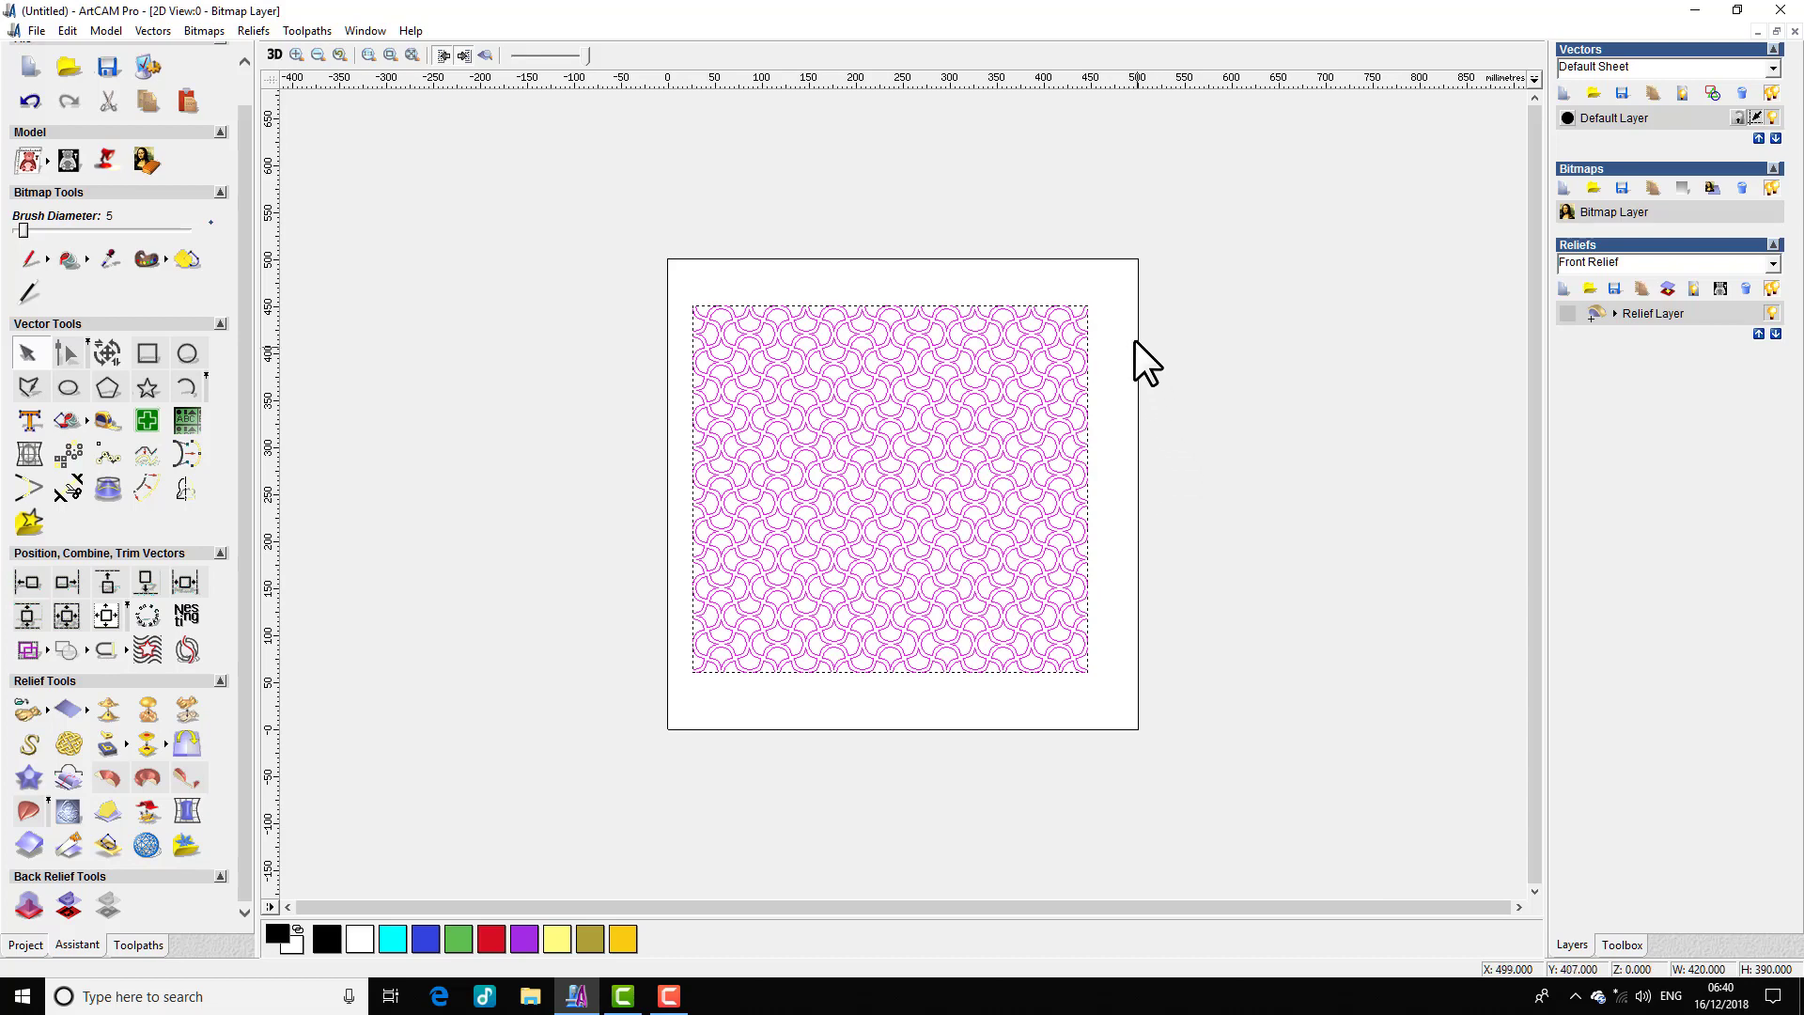
{"action": "scroll", "coordinate": [1240, 368], "scroll_direction": "up", "scroll_amount": 1}
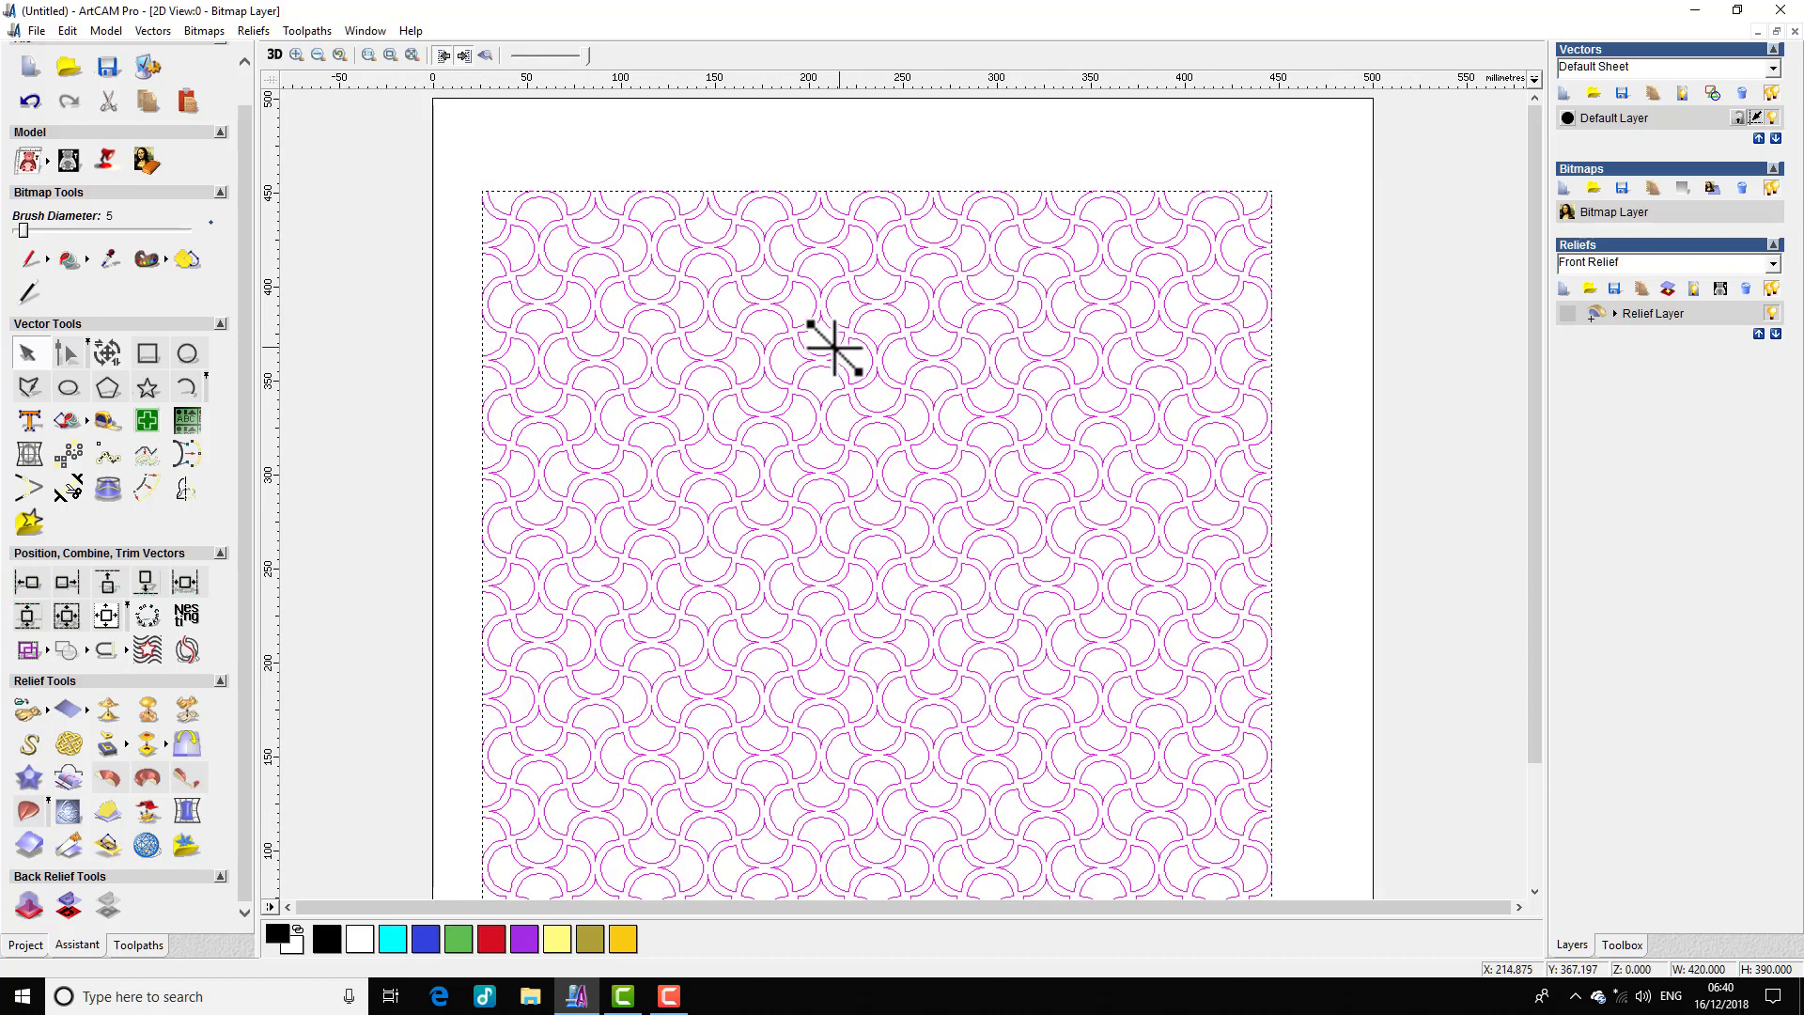
Step: Tile the 2D and 3D views vertically, show the zero plane, and tilt the 3D view
{"action": "left_click", "coordinate": [357, 31]}
{"action": "left_click", "coordinate": [413, 81]}
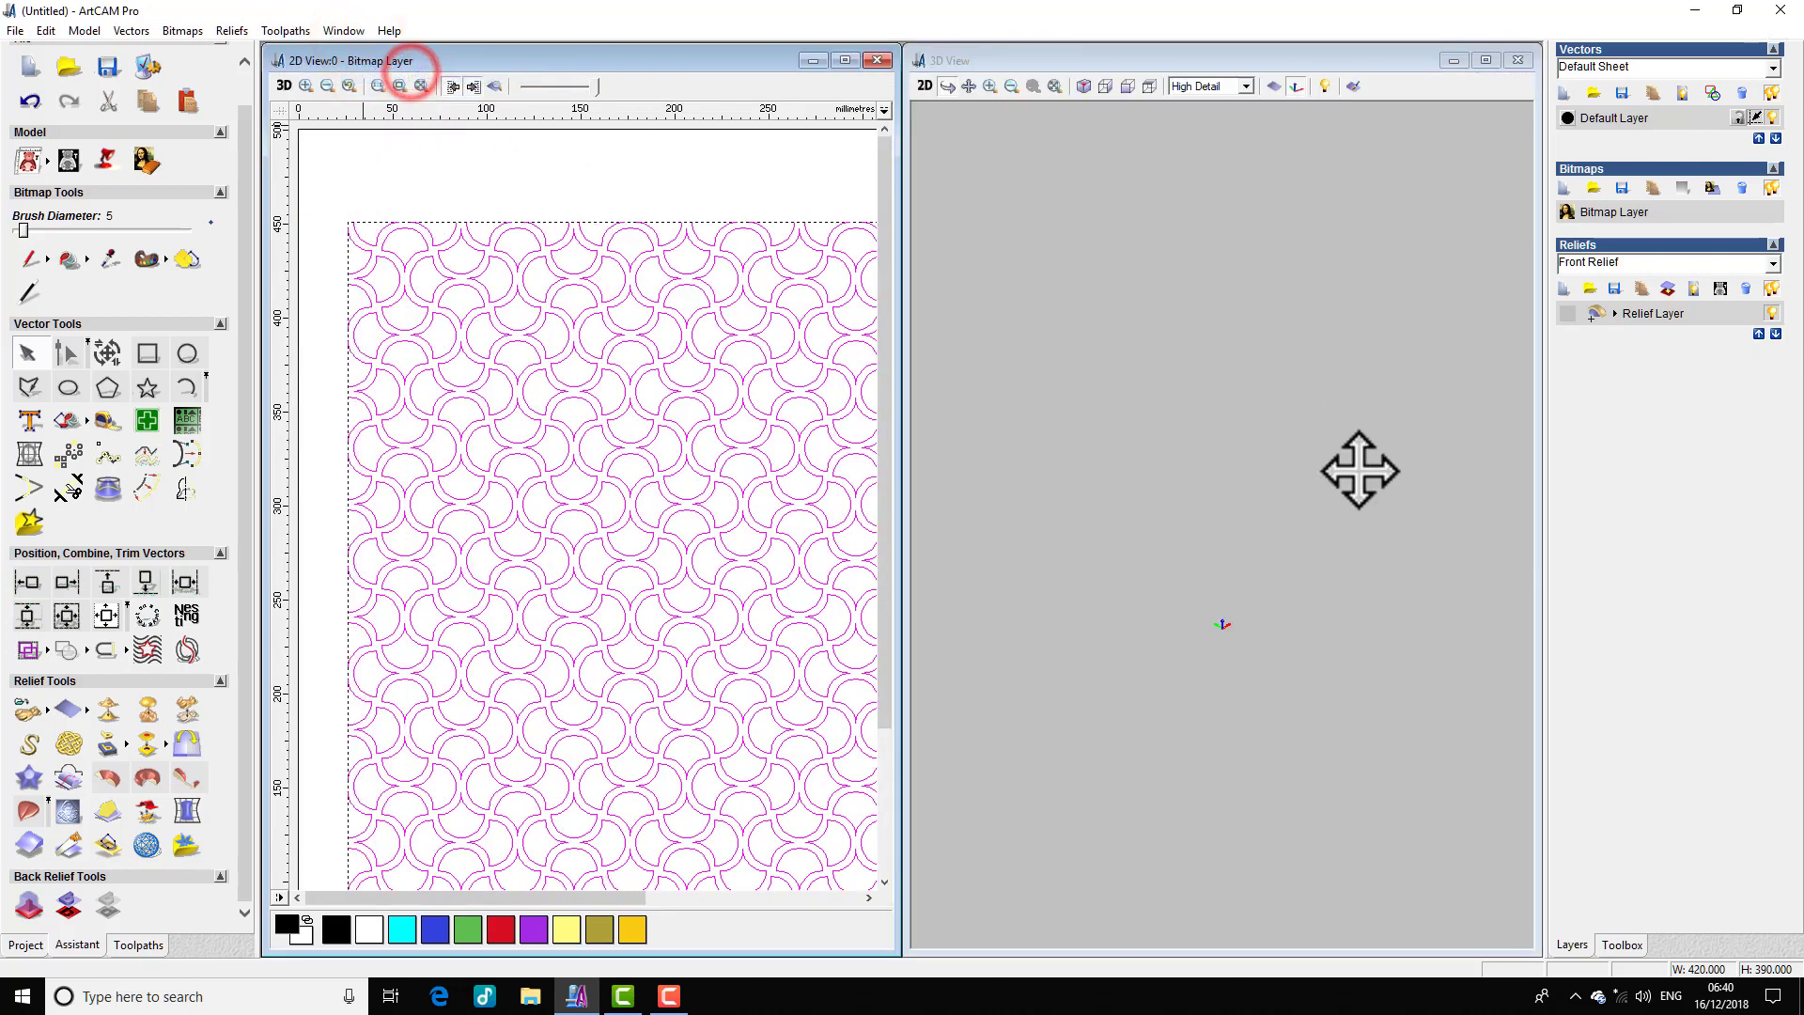
{"action": "left_click", "coordinate": [1276, 82]}
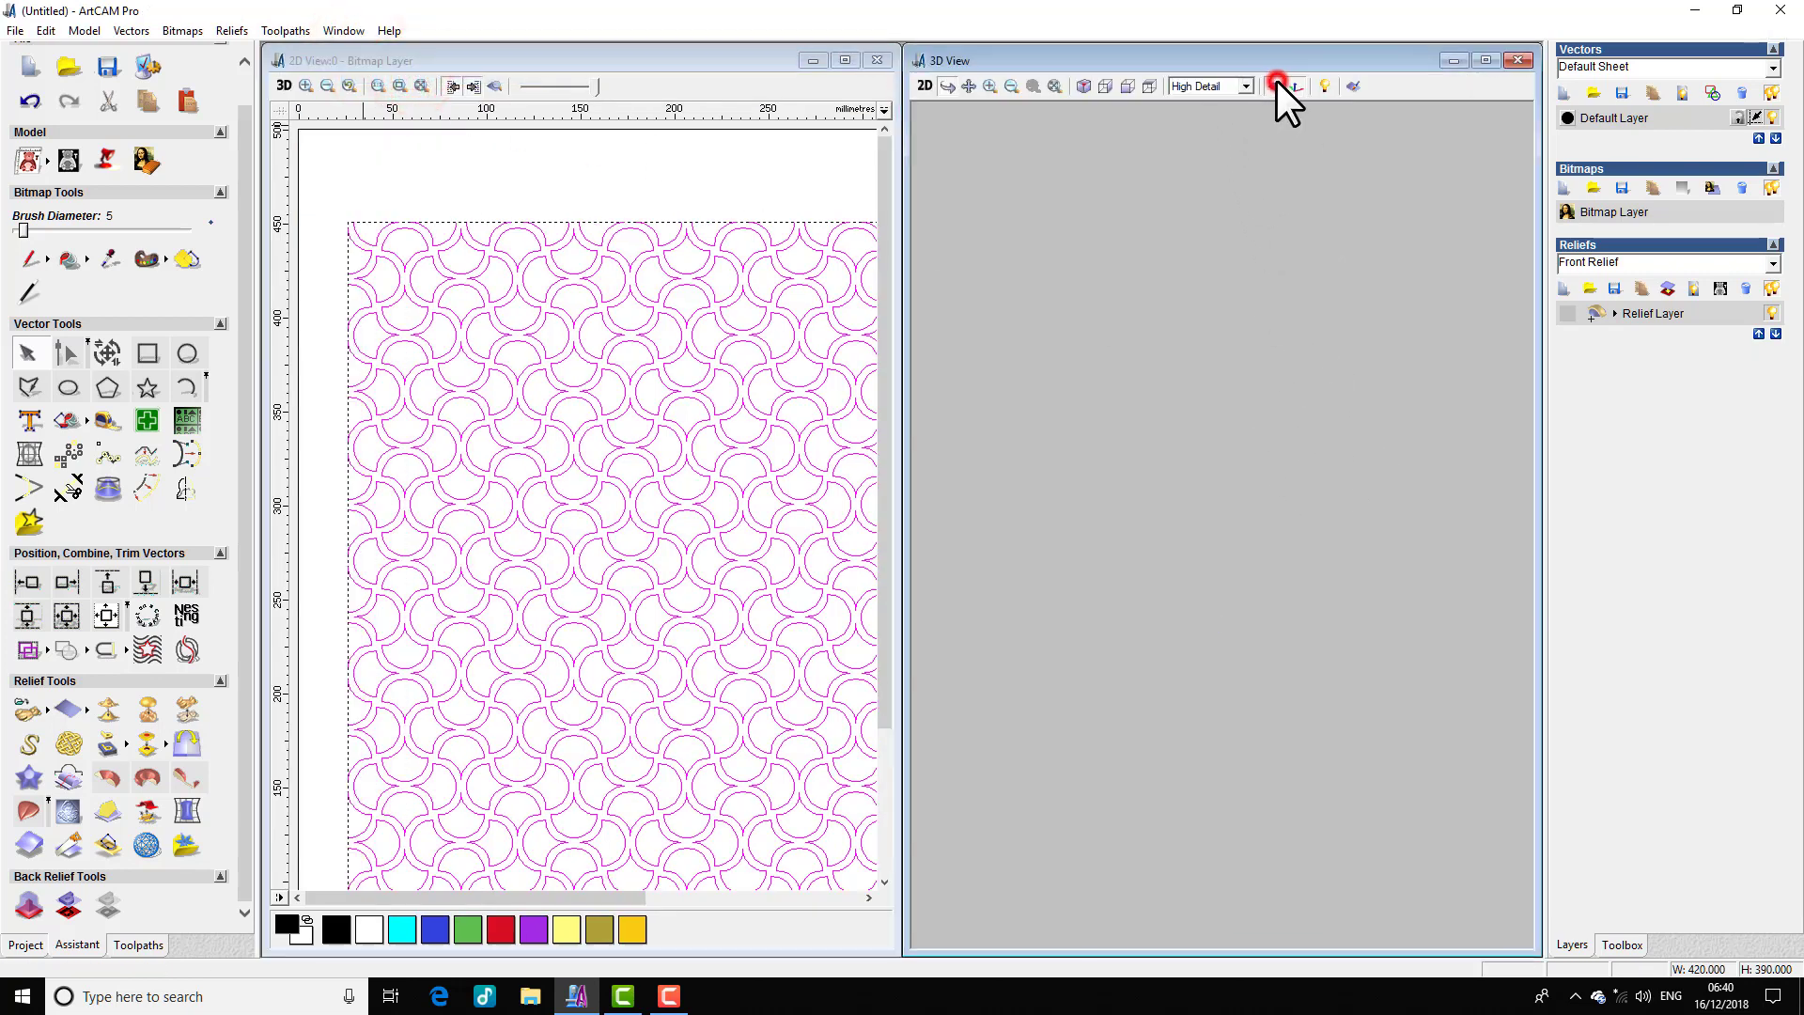
{"action": "scroll", "coordinate": [1359, 599], "scroll_direction": "up", "scroll_amount": 2}
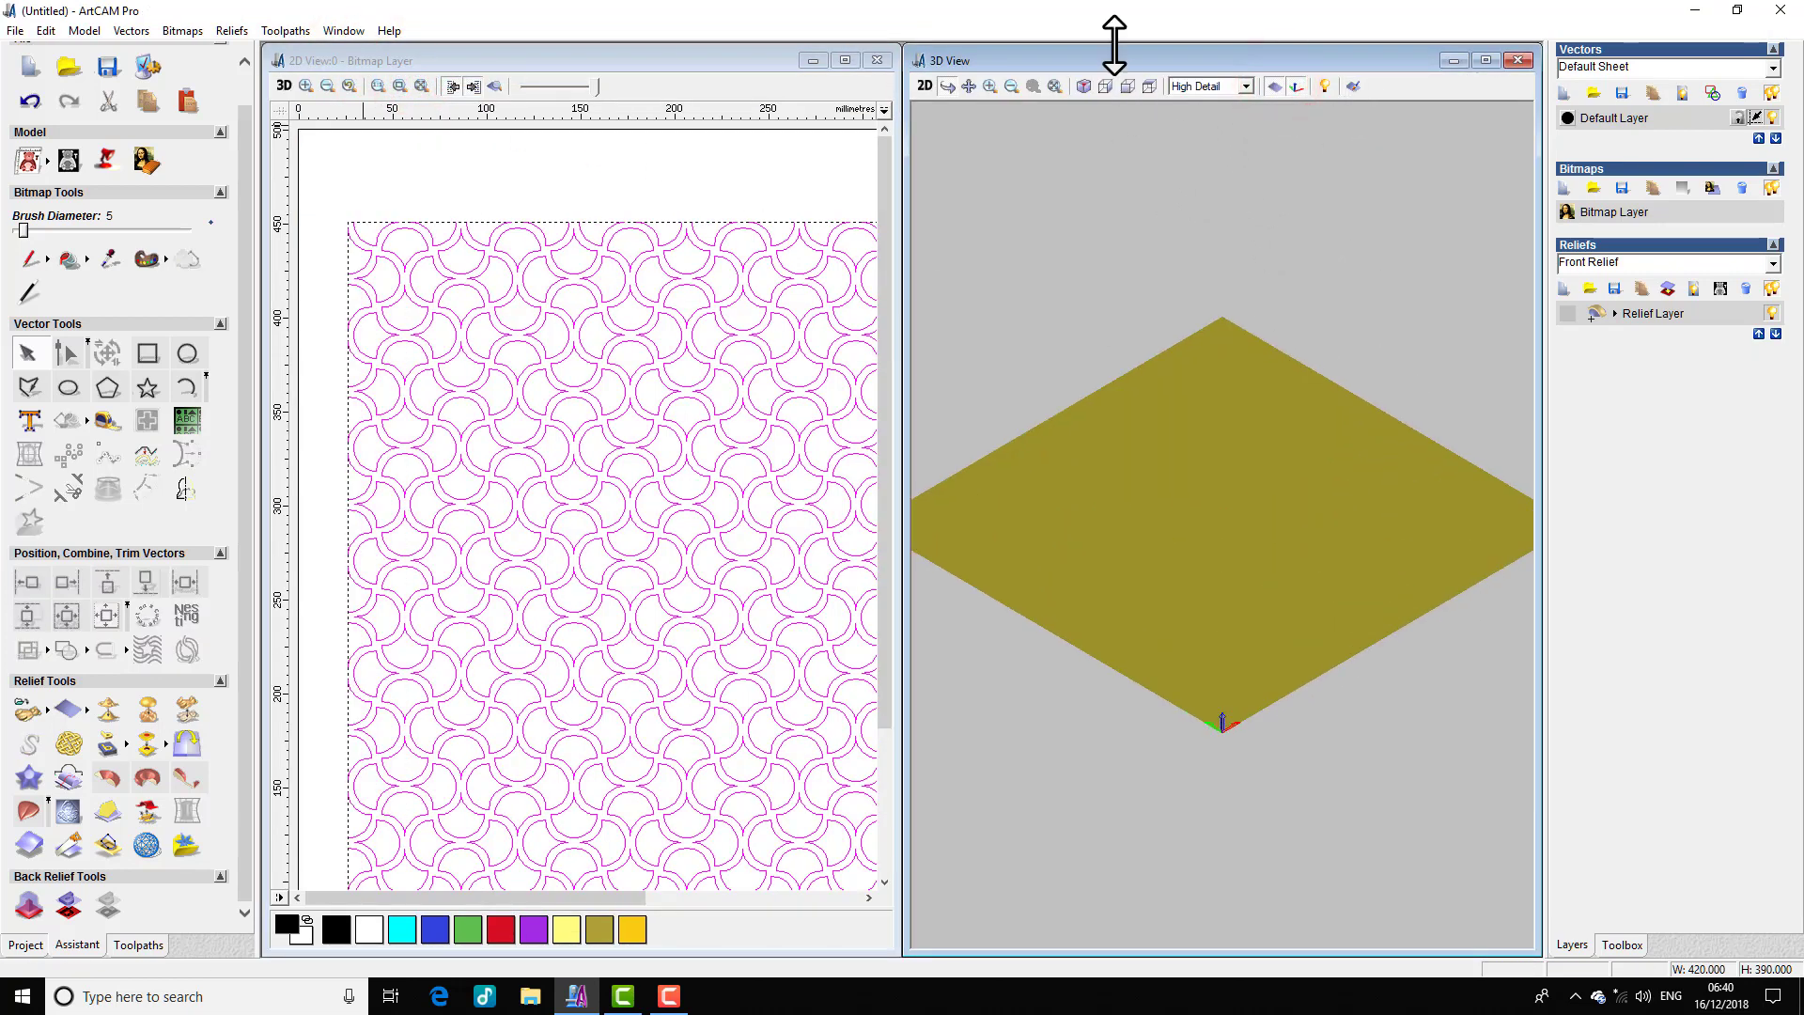
{"action": "left_click", "coordinate": [1146, 87]}
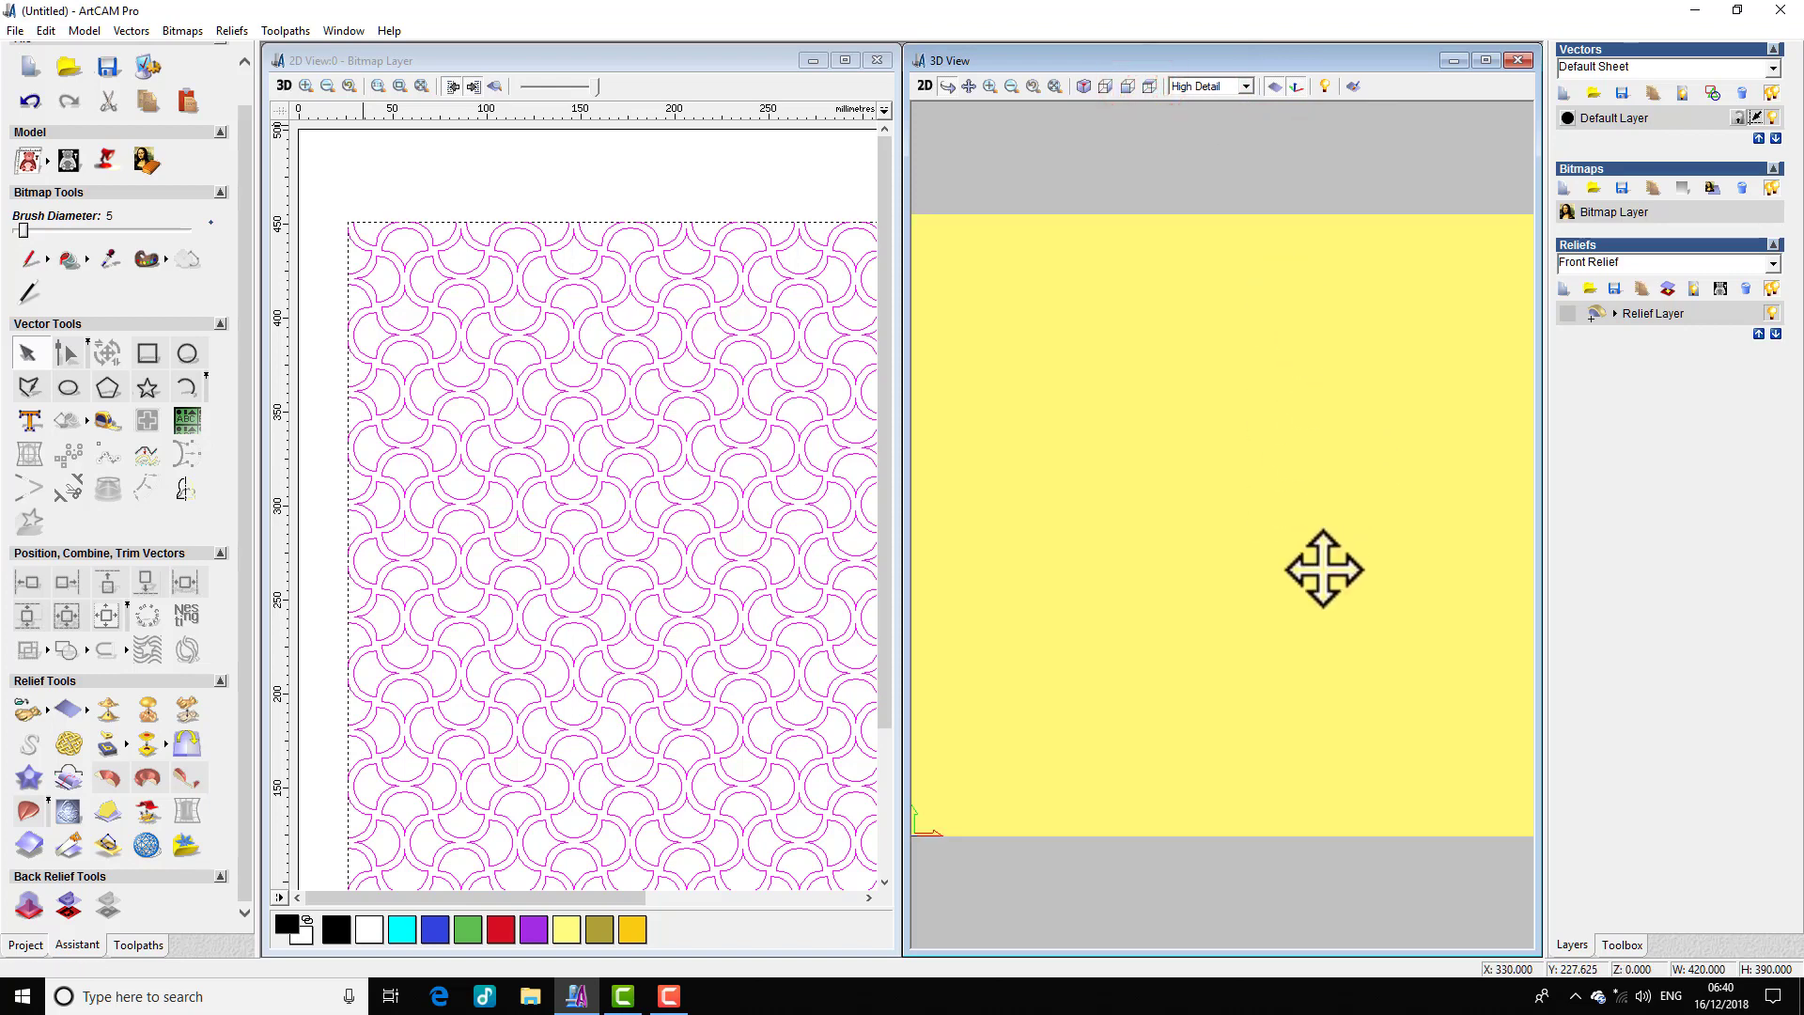
{"action": "mouse_move", "coordinate": [1343, 552]}
{"action": "left_mouse_down"}
{"action": "mouse_move", "coordinate": [1369, 431]}
{"action": "mouse_move", "coordinate": [1295, 608]}
{"action": "left_mouse_up"}
{"action": "scroll", "coordinate": [1295, 607], "scroll_direction": "up", "scroll_amount": 2}
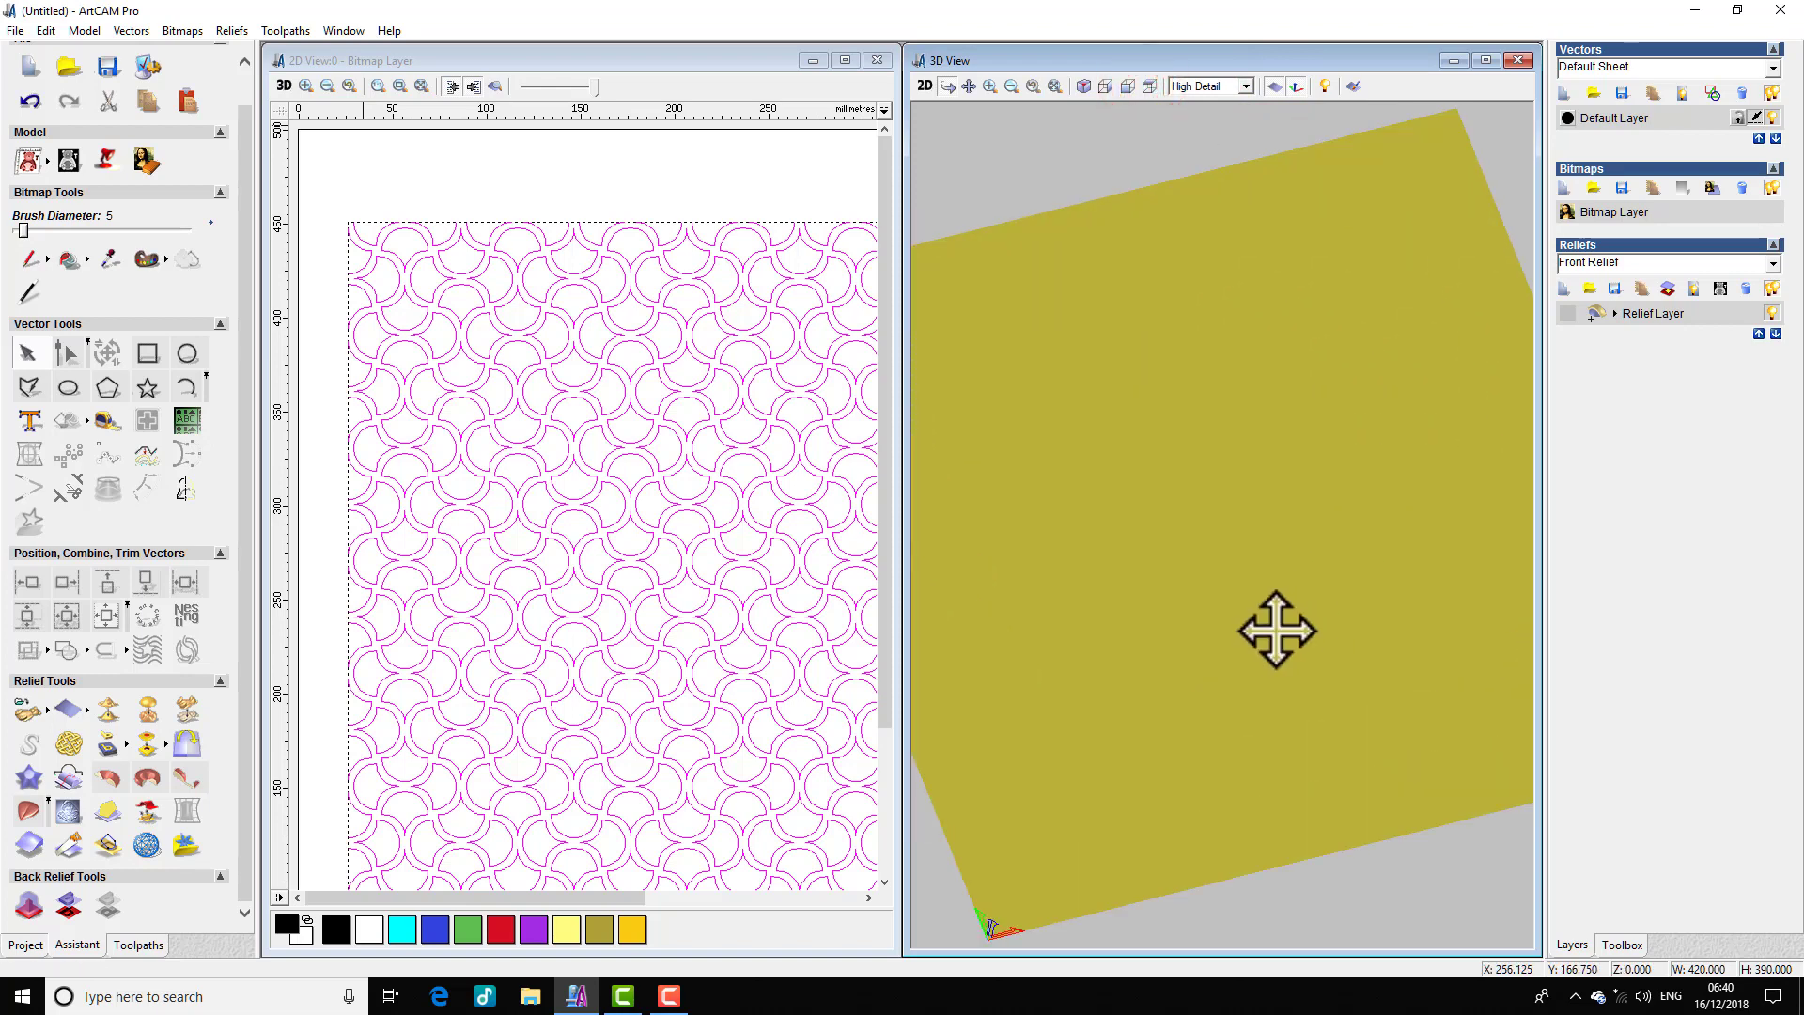
{"action": "scroll", "coordinate": [555, 364], "scroll_direction": "down", "scroll_amount": 2}
{"action": "double_click", "coordinate": [574, 376]}
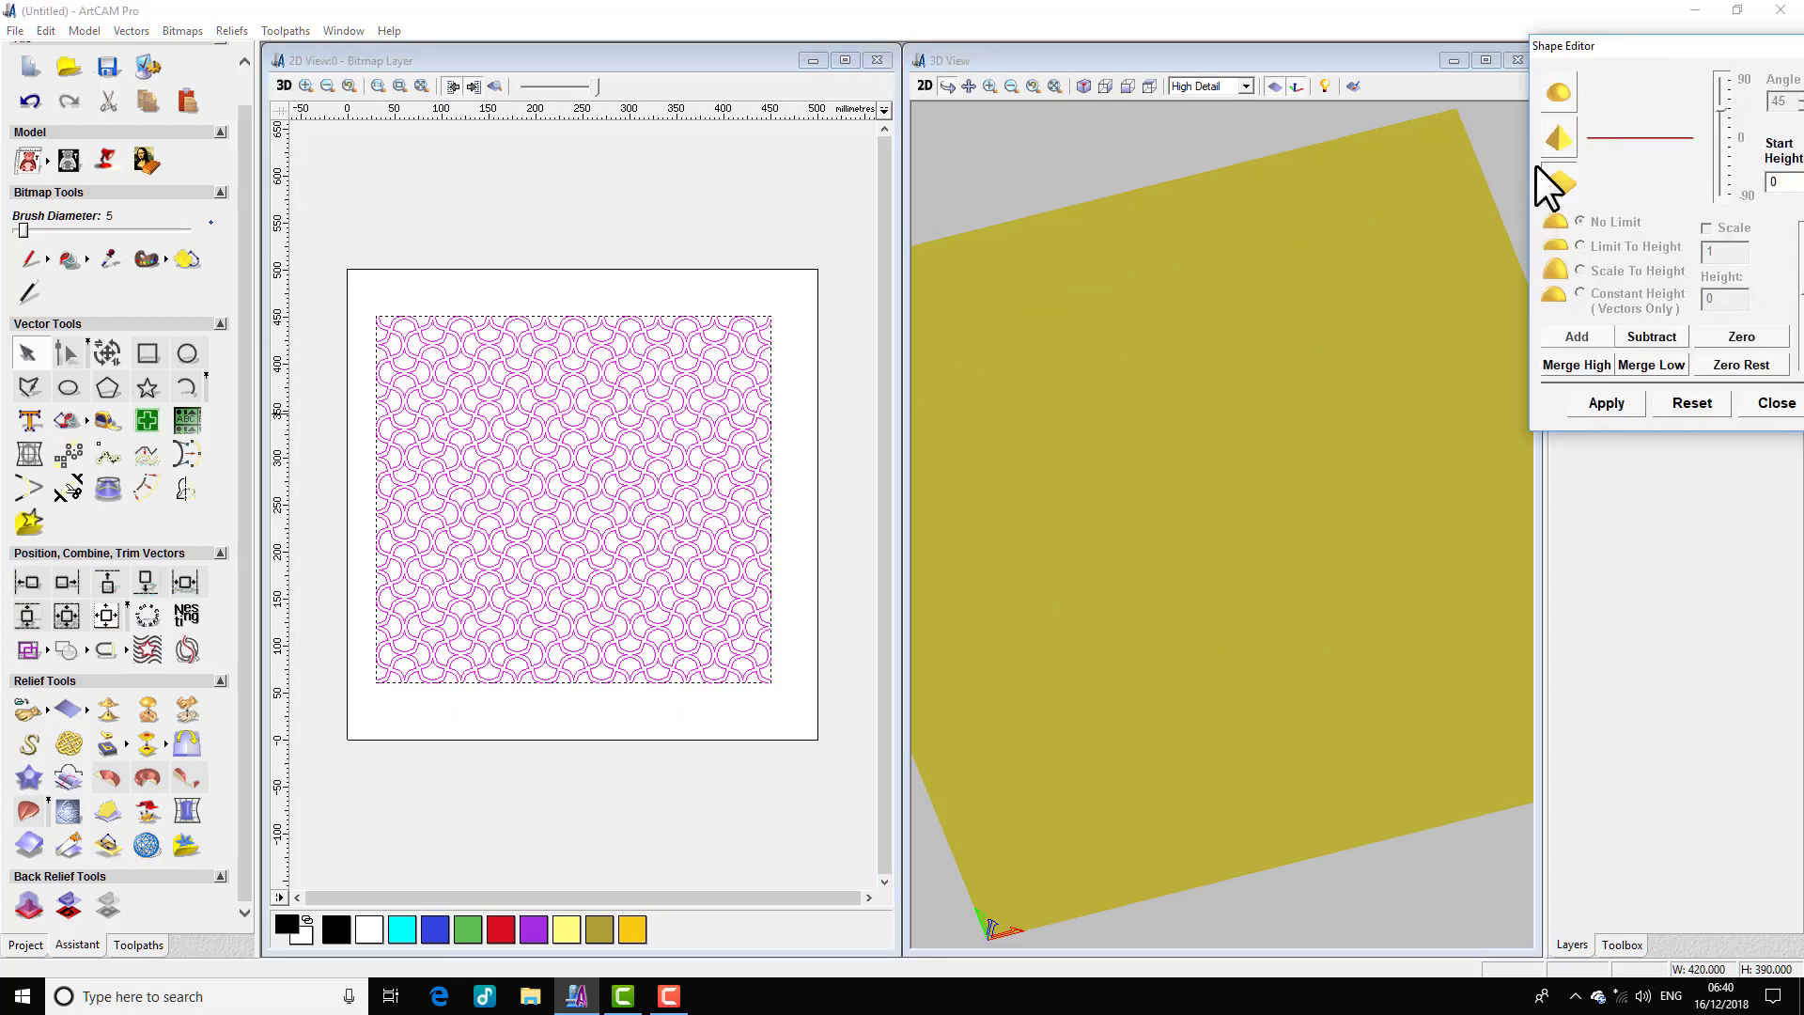
Step: Add the scallop grid to the relief with an angled profile at -20°
{"action": "left_click_drag", "start_coordinate": [1641, 52], "coordinate": [1362, 61]}
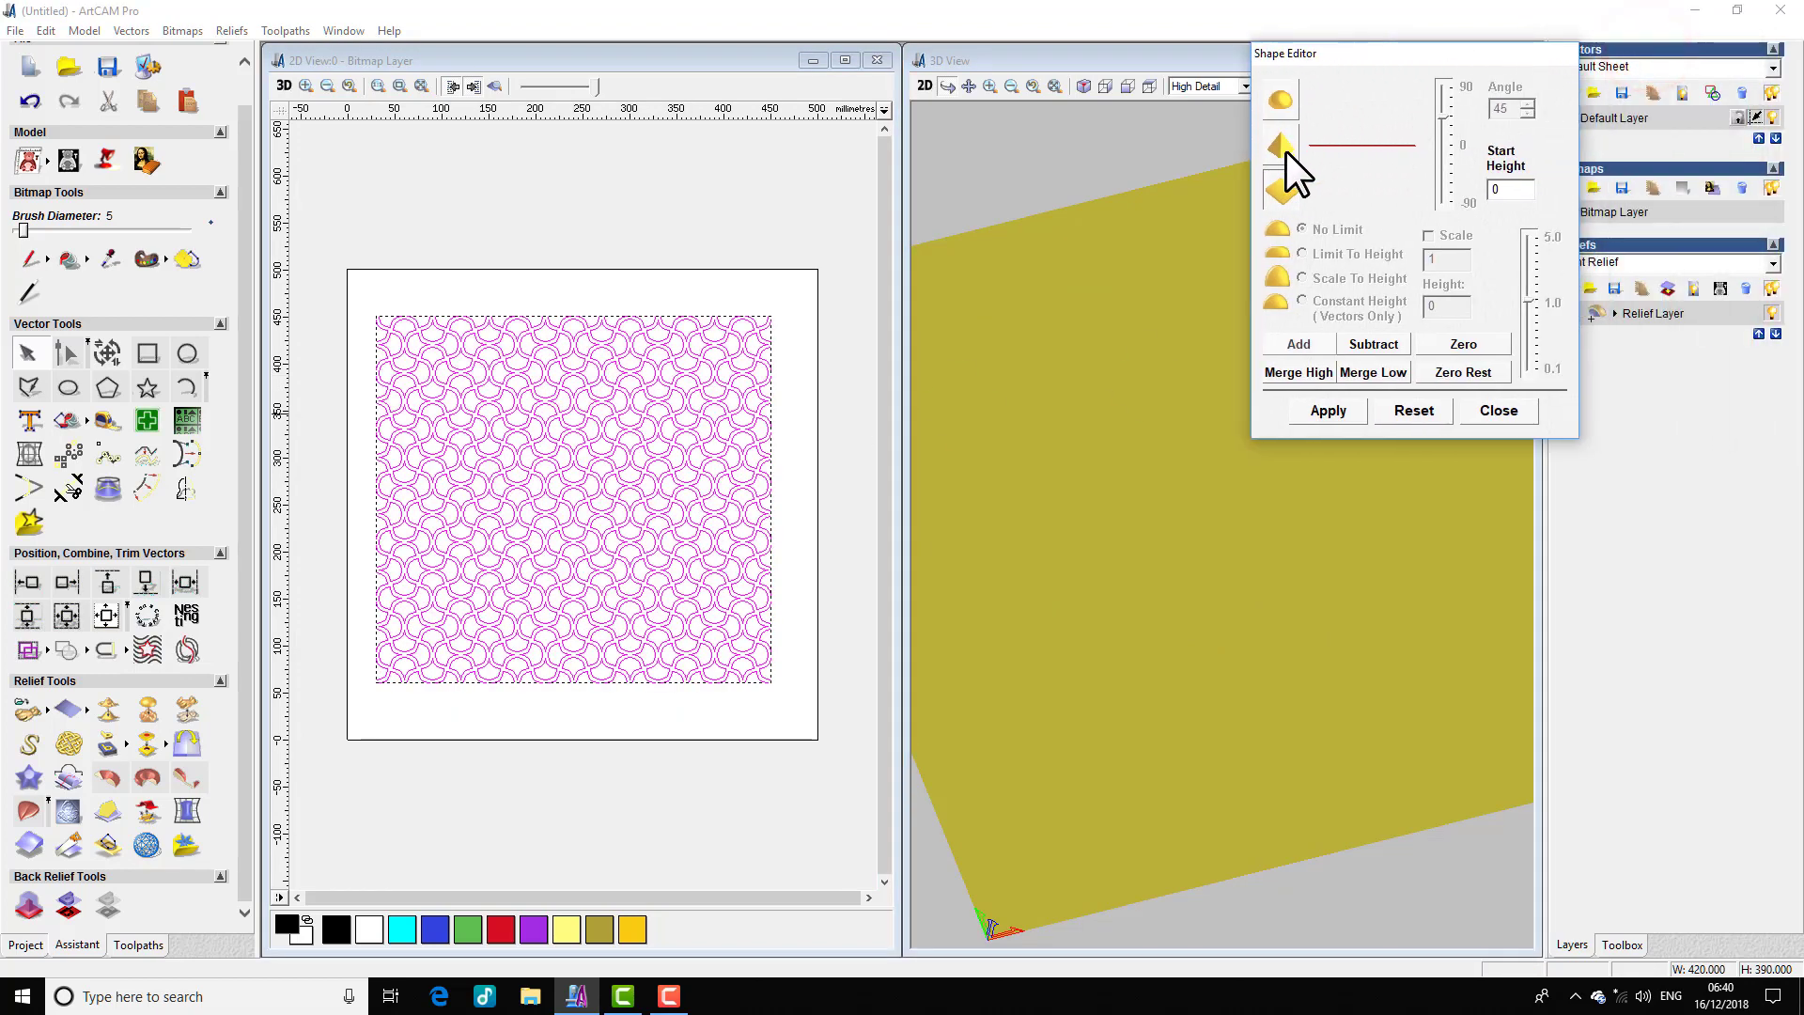
{"action": "left_click", "coordinate": [1282, 152]}
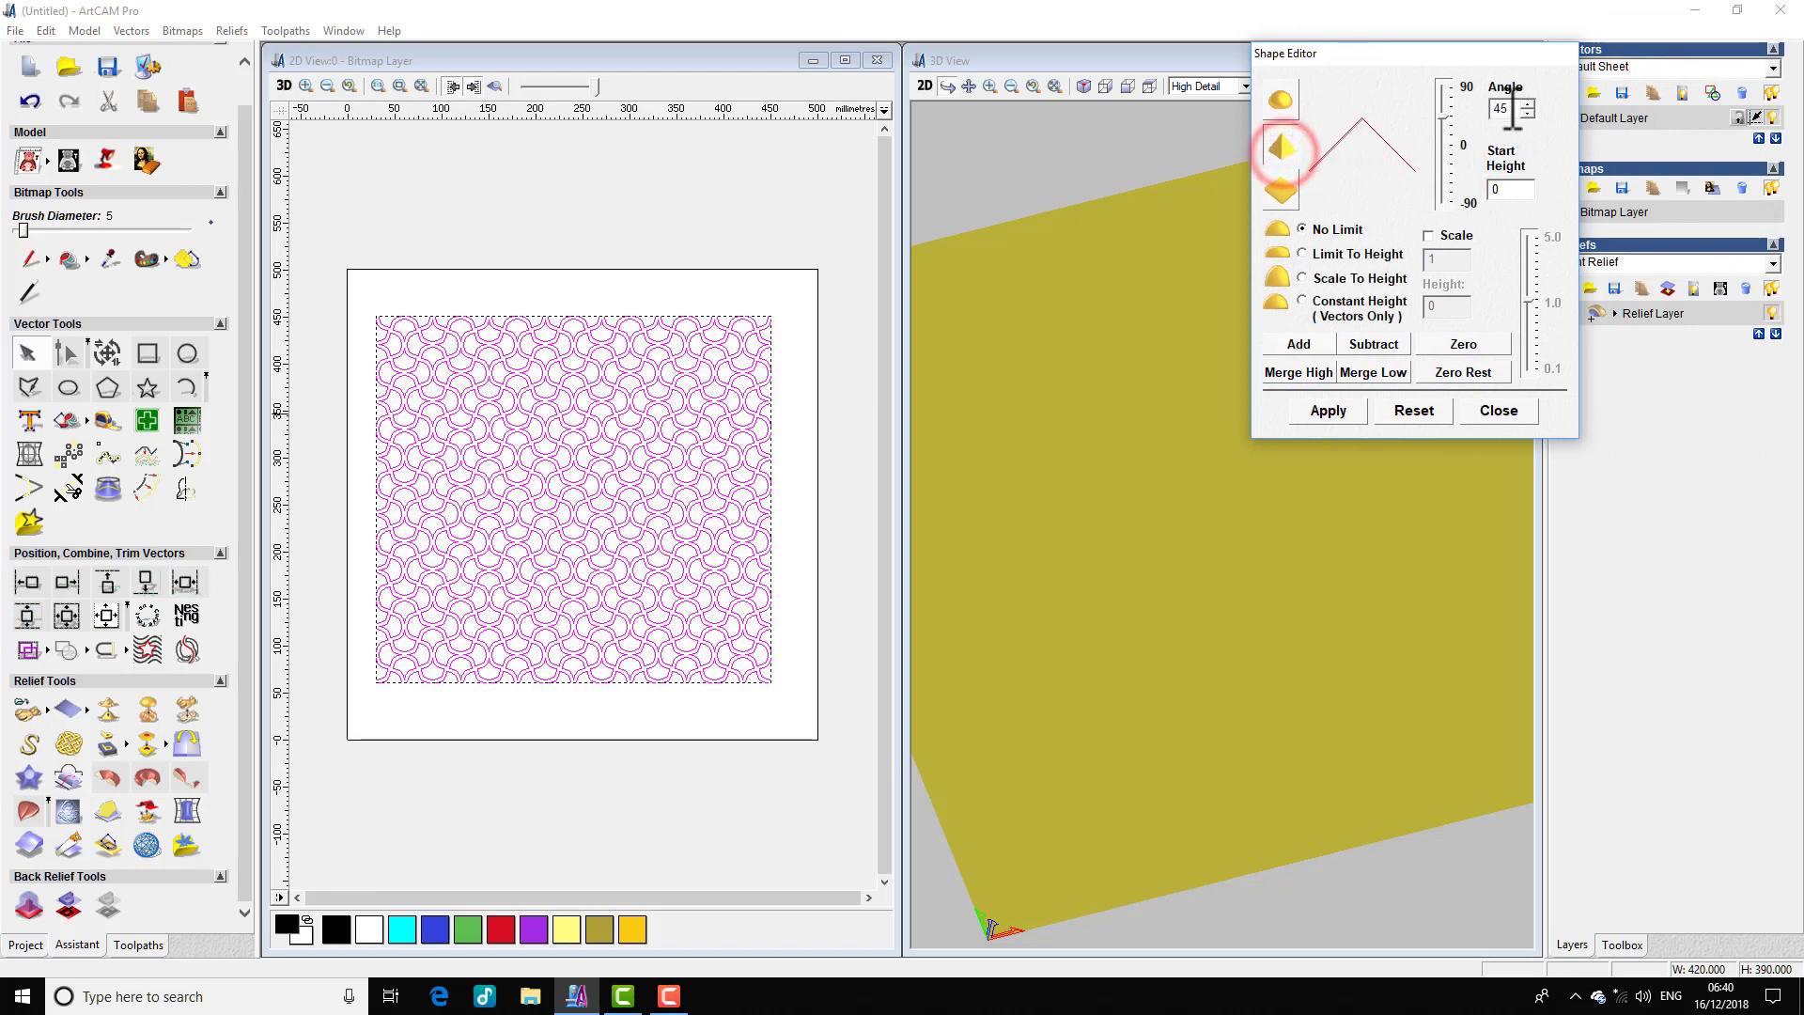
{"action": "type", "text": "-20"}
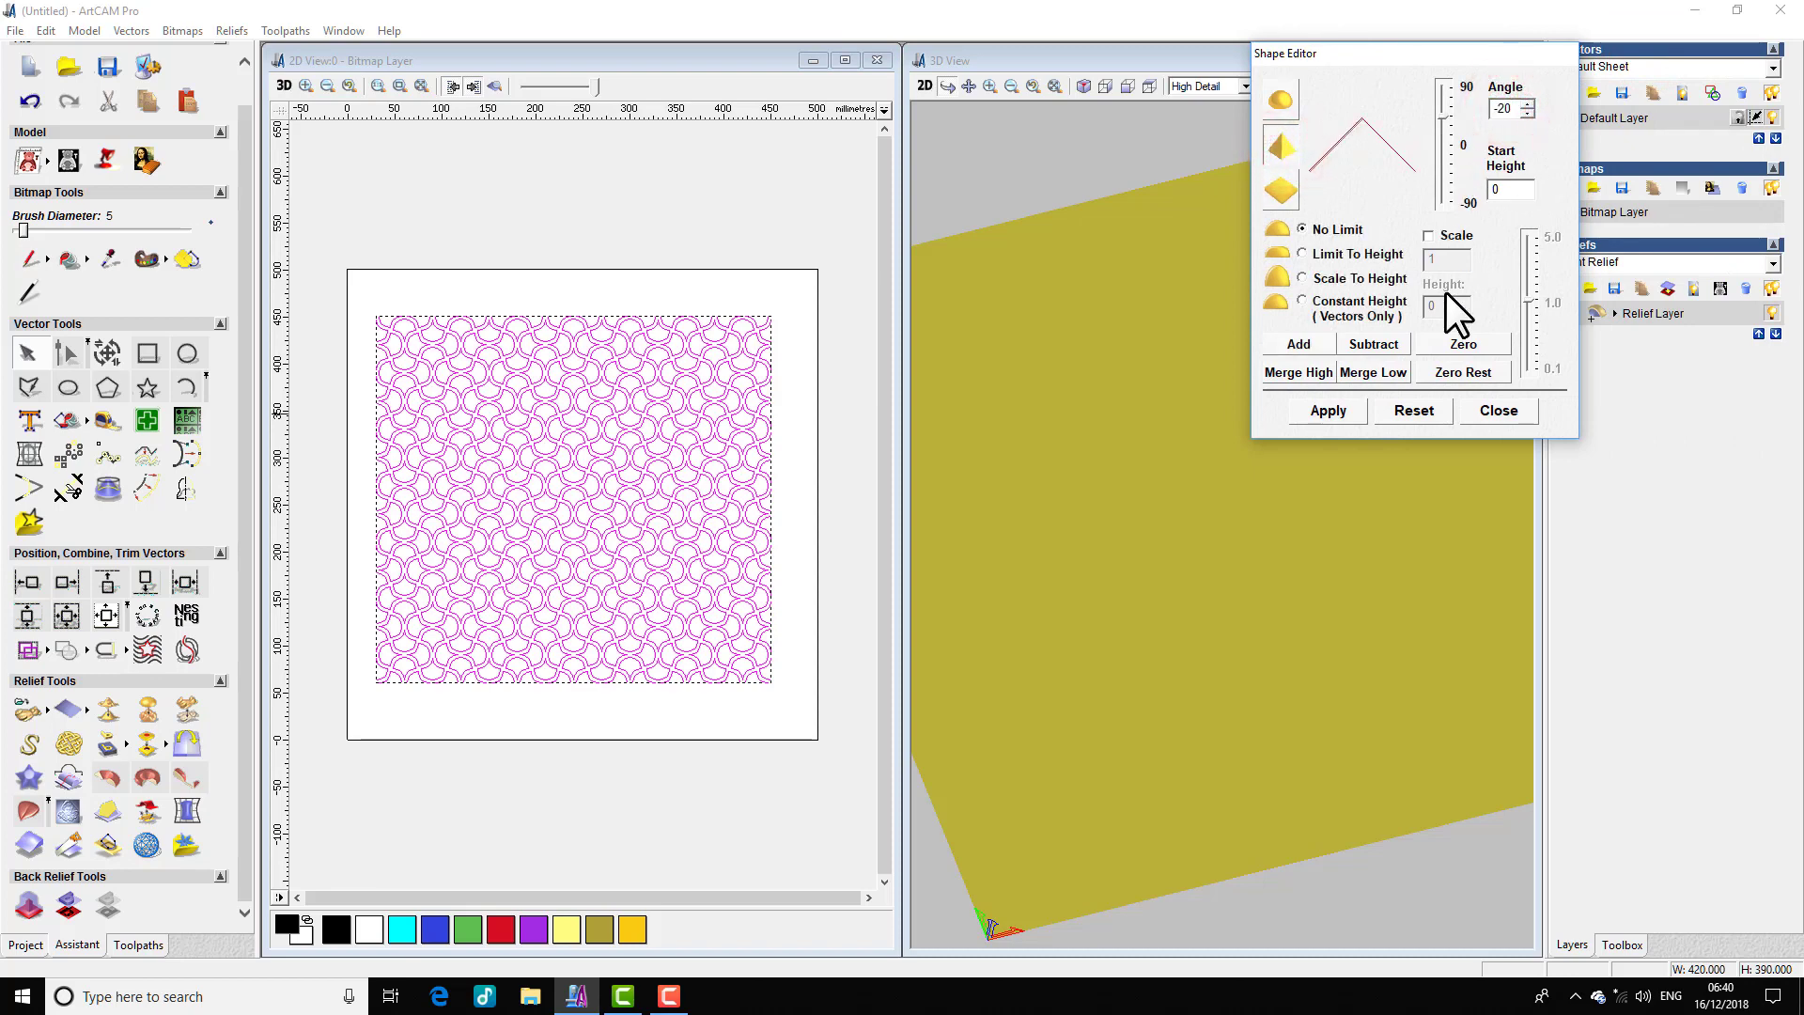
{"action": "left_click", "coordinate": [1295, 345]}
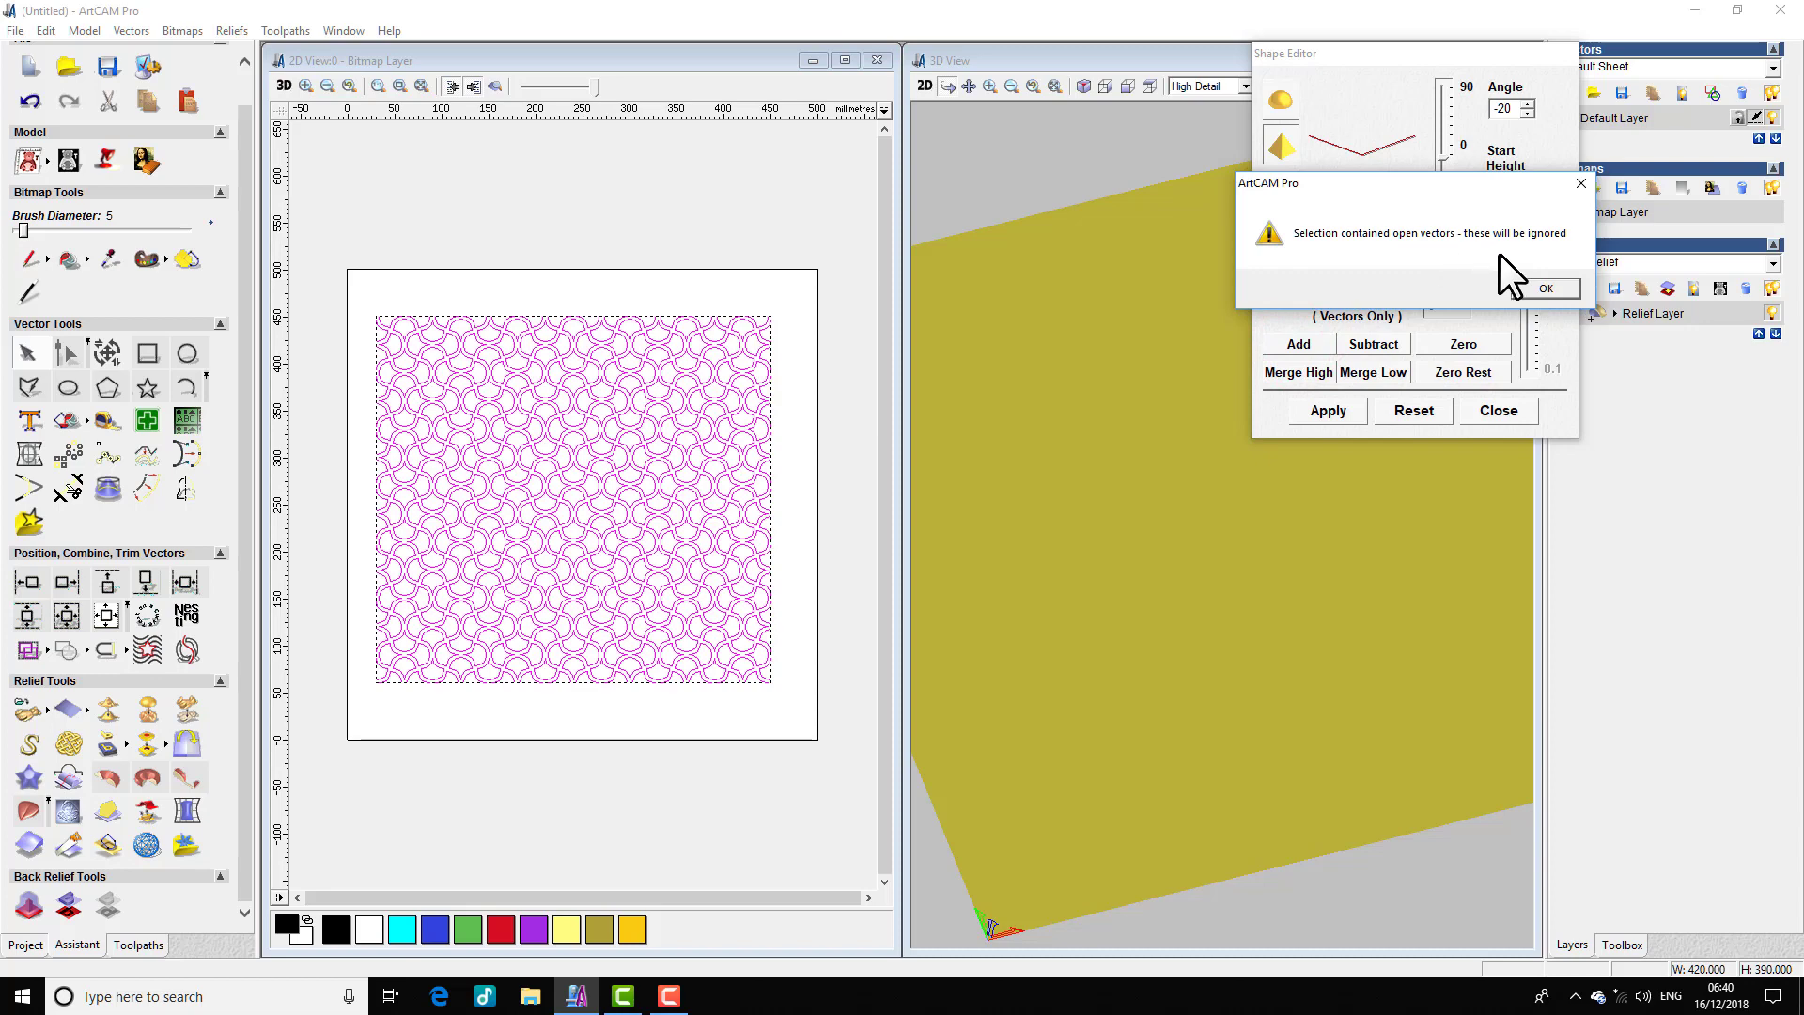
{"action": "left_click", "coordinate": [1543, 284]}
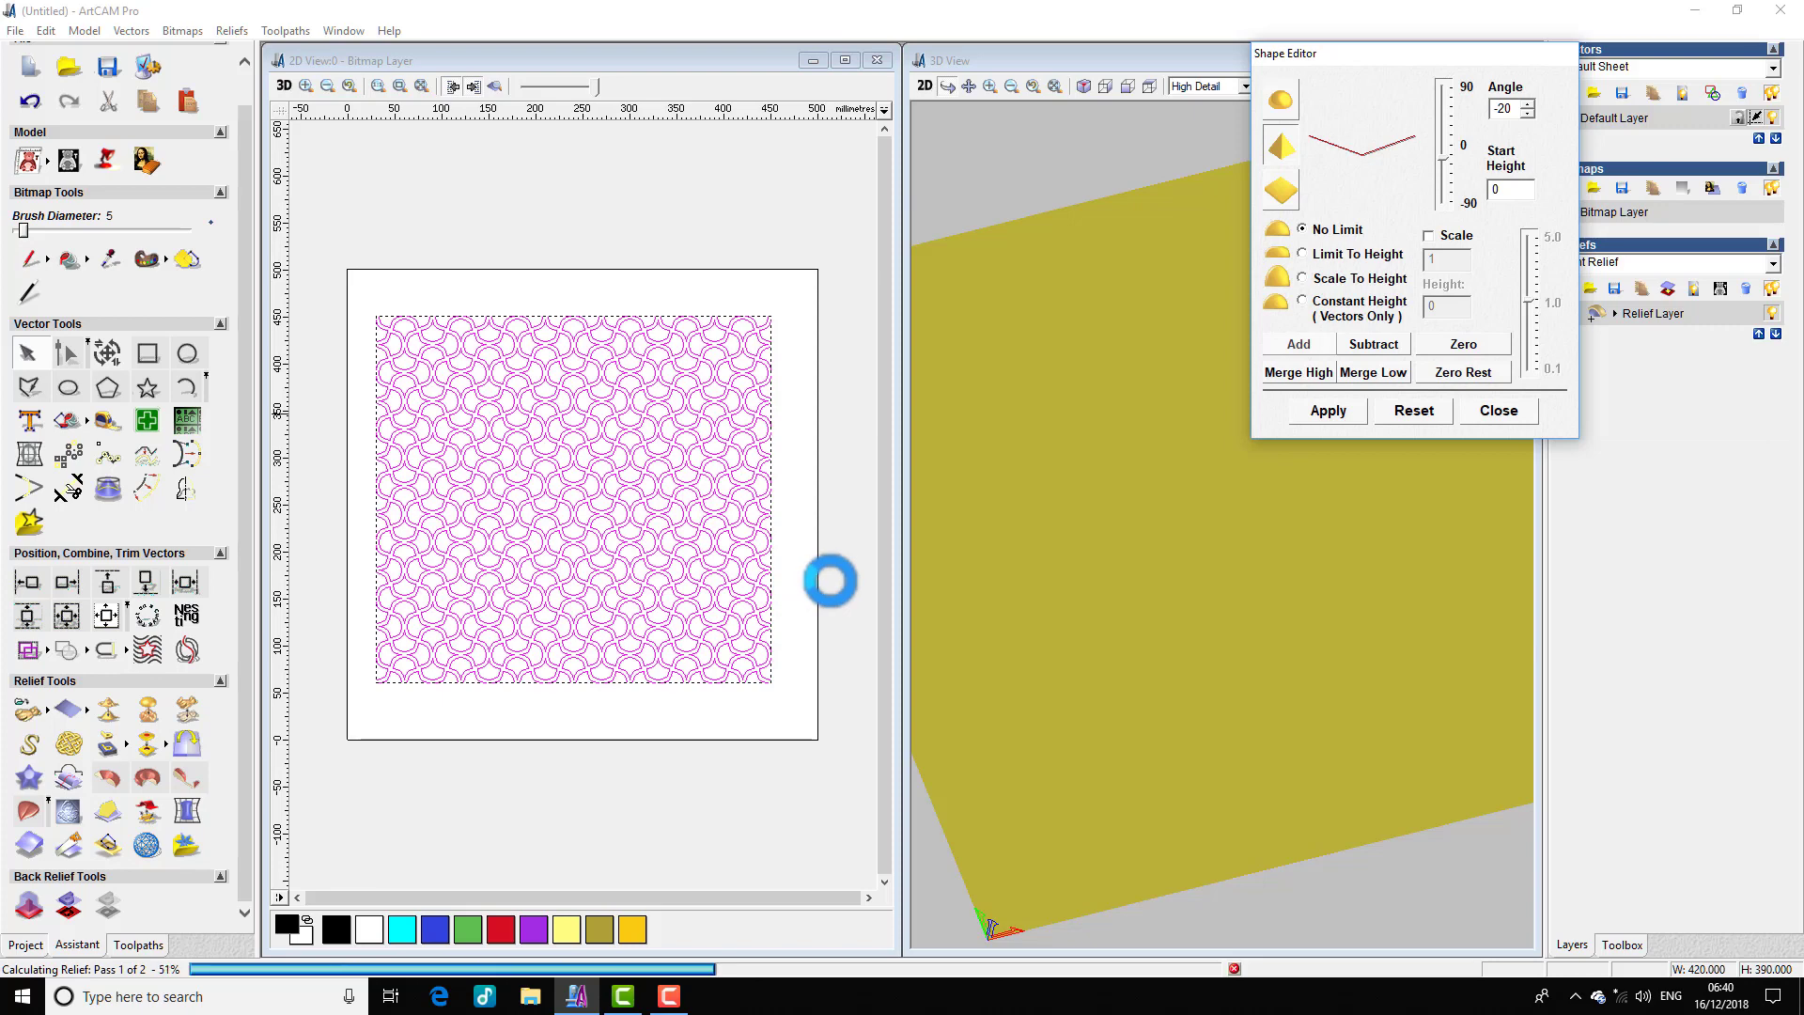
{"action": "left_click", "coordinate": [1499, 410]}
Step: Maximize the 3D view and orbit the scallop relief through top-down, flatter and diamond-shaped angles
{"action": "scroll", "coordinate": [1380, 570], "scroll_direction": "up", "scroll_amount": 2}
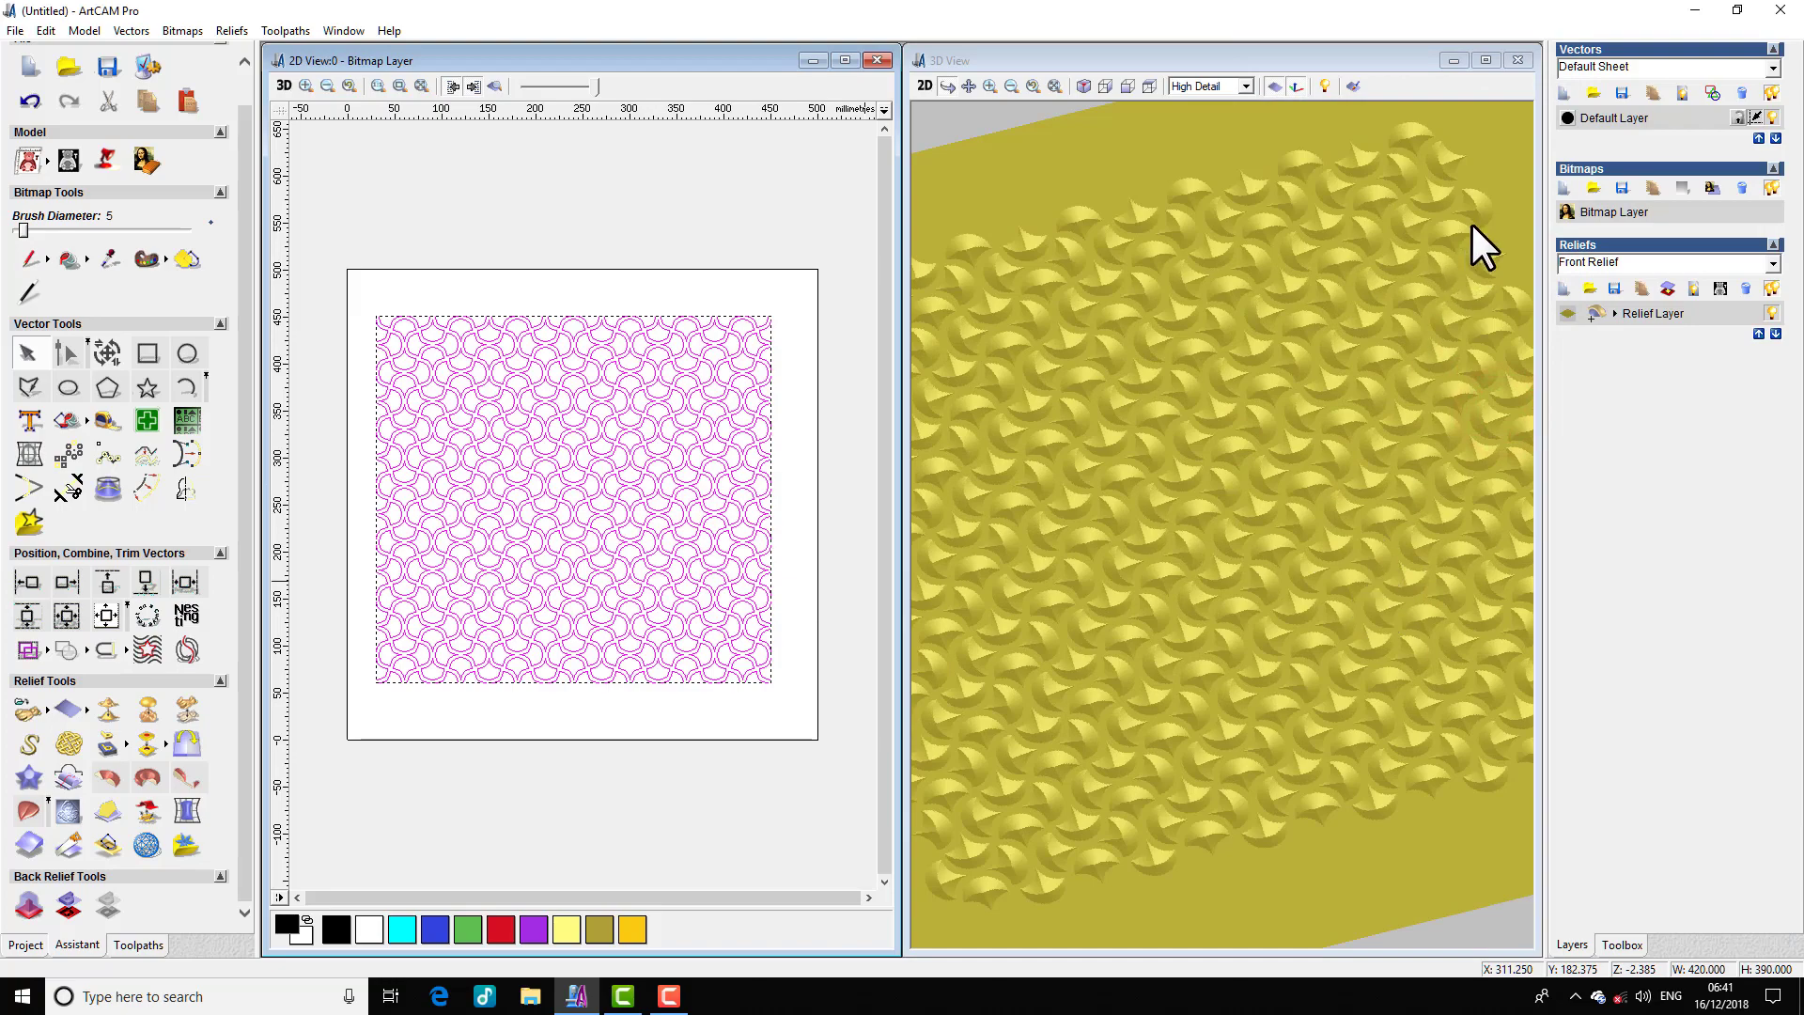
{"action": "left_click", "coordinate": [1487, 61]}
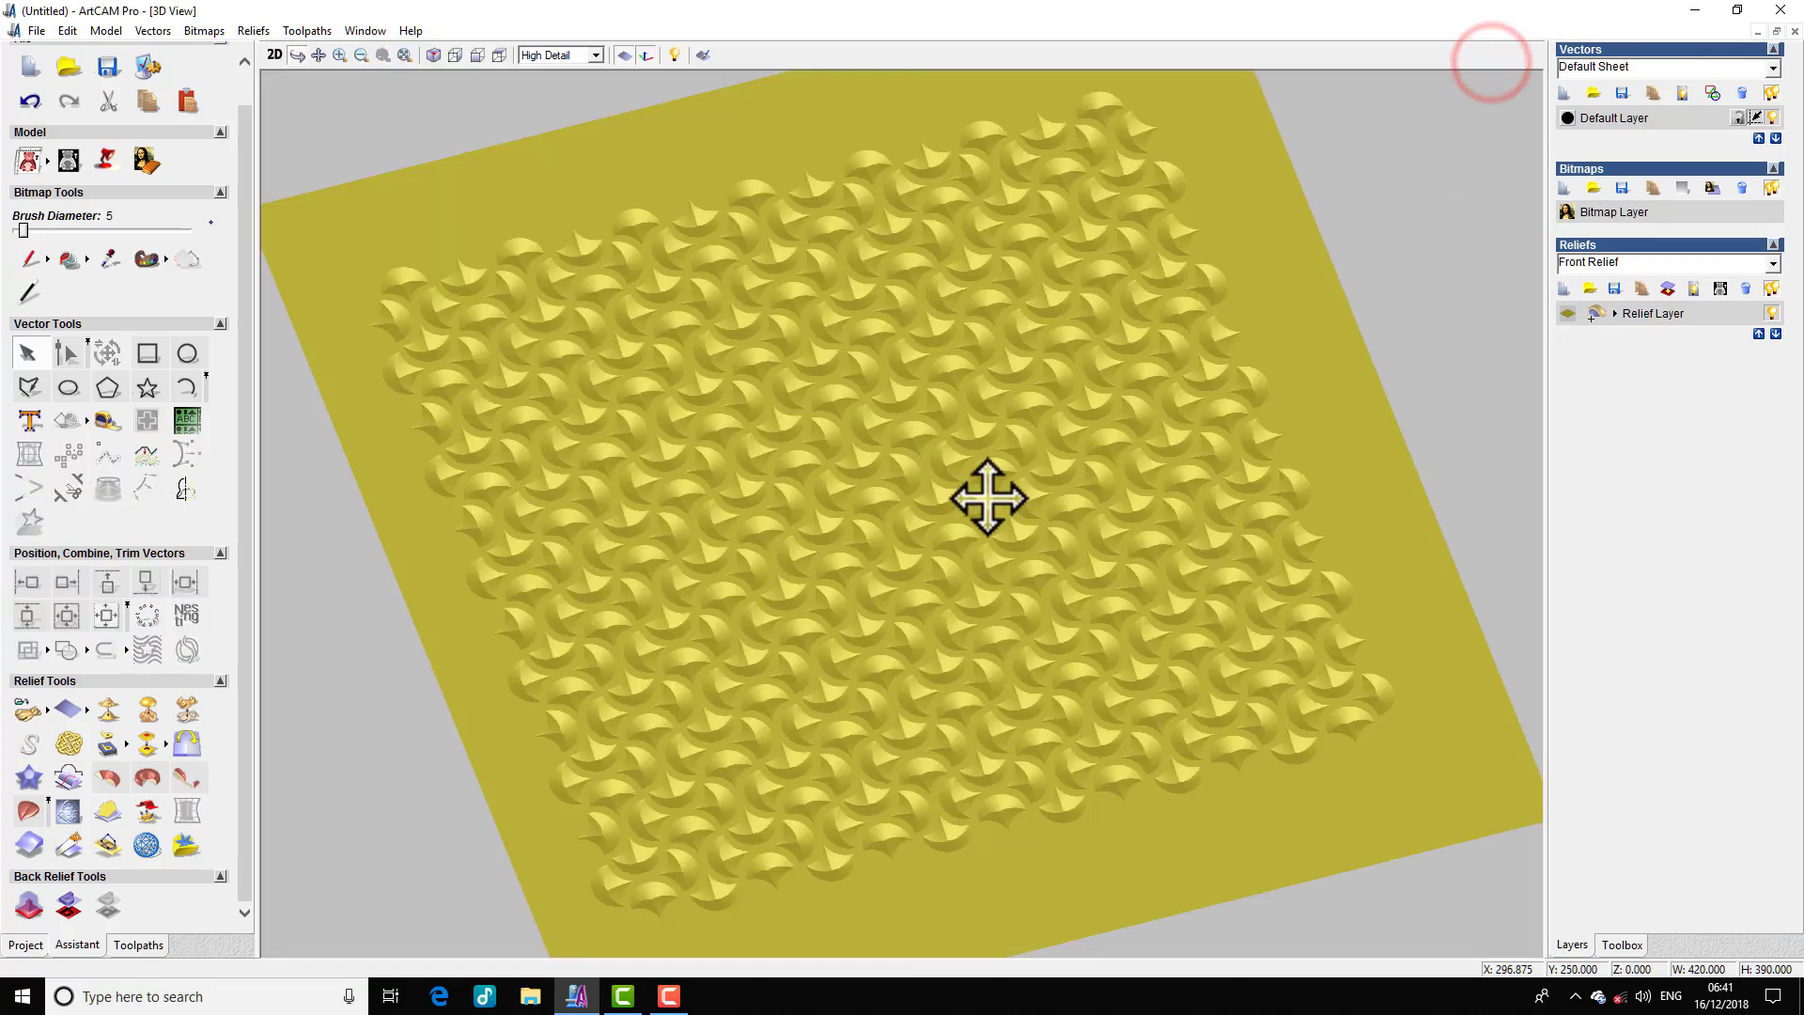
{"action": "scroll", "coordinate": [989, 498], "scroll_direction": "up", "scroll_amount": 3}
{"action": "mouse_move", "coordinate": [999, 616]}
{"action": "left_mouse_down"}
{"action": "mouse_move", "coordinate": [911, 435]}
{"action": "mouse_move", "coordinate": [877, 629]}
{"action": "left_mouse_up"}
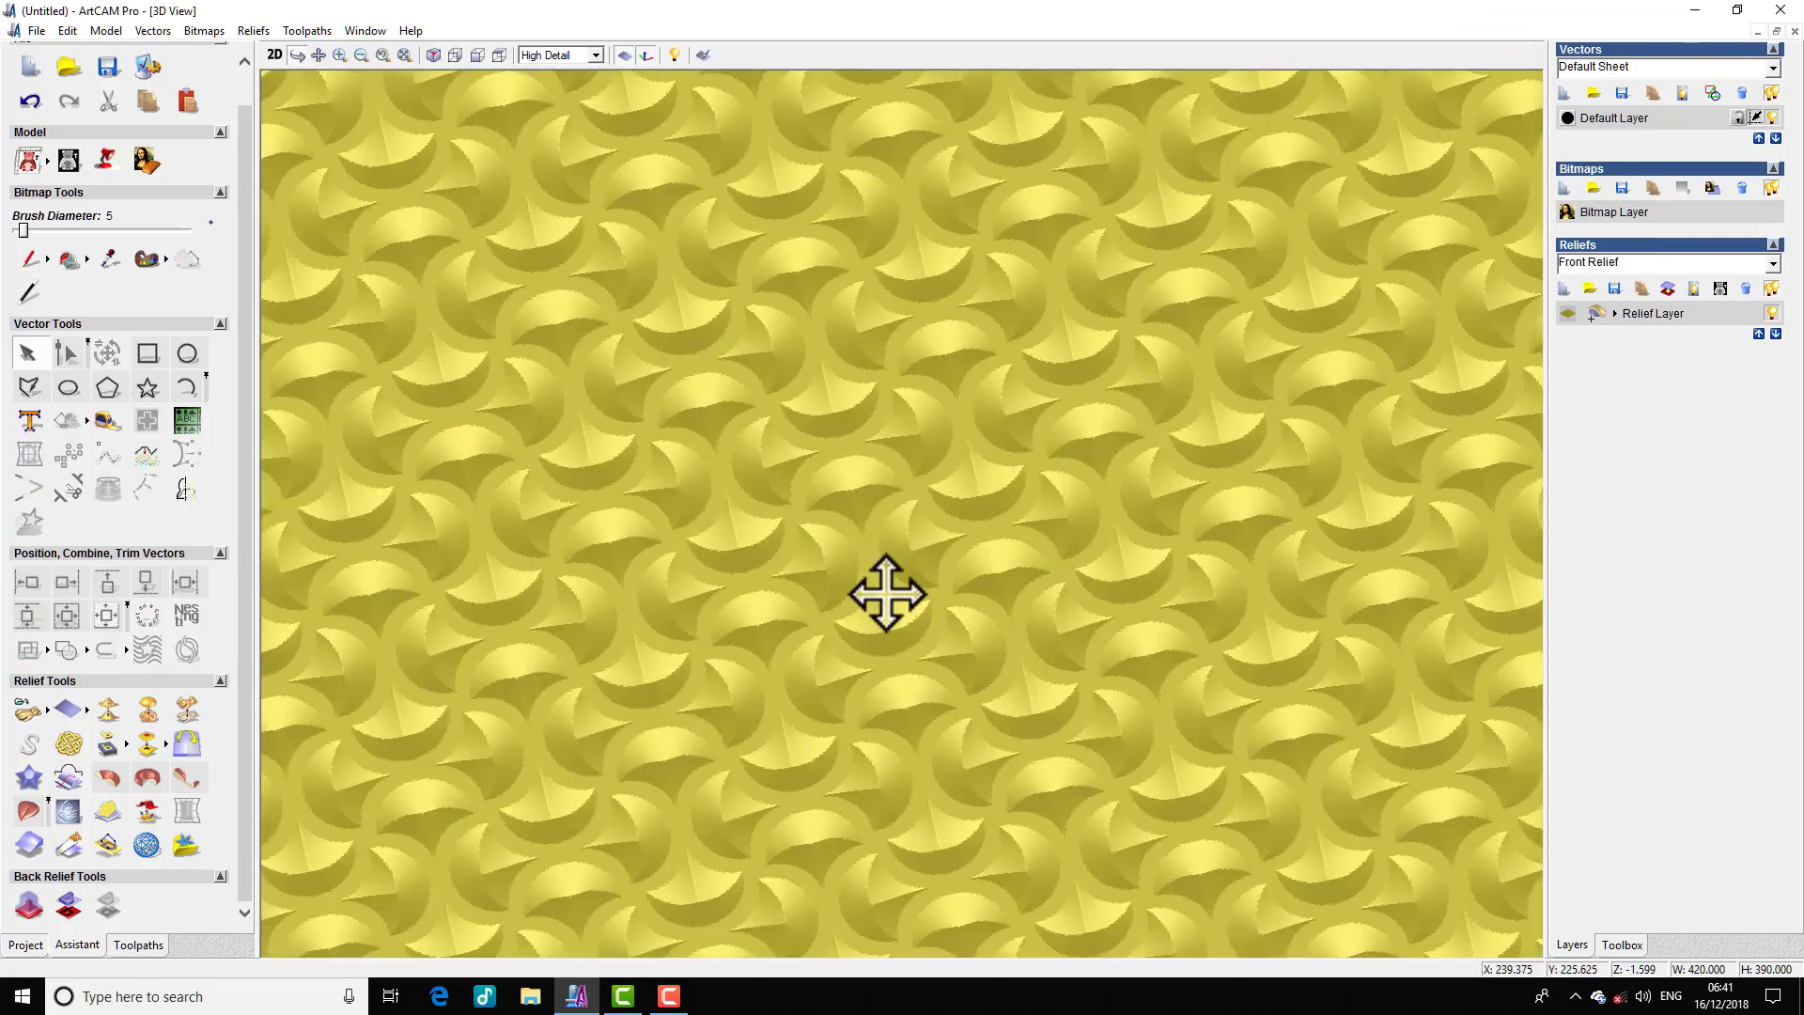
{"action": "scroll", "coordinate": [853, 504], "scroll_direction": "down", "scroll_amount": 4}
{"action": "mouse_move", "coordinate": [853, 503]}
{"action": "left_mouse_down"}
{"action": "mouse_move", "coordinate": [833, 693]}
{"action": "mouse_move", "coordinate": [902, 492]}
{"action": "left_mouse_up"}
{"action": "scroll", "coordinate": [897, 655], "scroll_direction": "up", "scroll_amount": 4}
{"action": "mouse_move", "coordinate": [777, 709]}
{"action": "left_mouse_down"}
{"action": "mouse_move", "coordinate": [1181, 855]}
{"action": "mouse_move", "coordinate": [1095, 910]}
{"action": "mouse_move", "coordinate": [1039, 817]}
{"action": "left_mouse_up"}
Step: Zoom and tilt the relief to an oblique view, then back to near top-down
{"action": "scroll", "coordinate": [1008, 776], "scroll_direction": "up", "scroll_amount": 4}
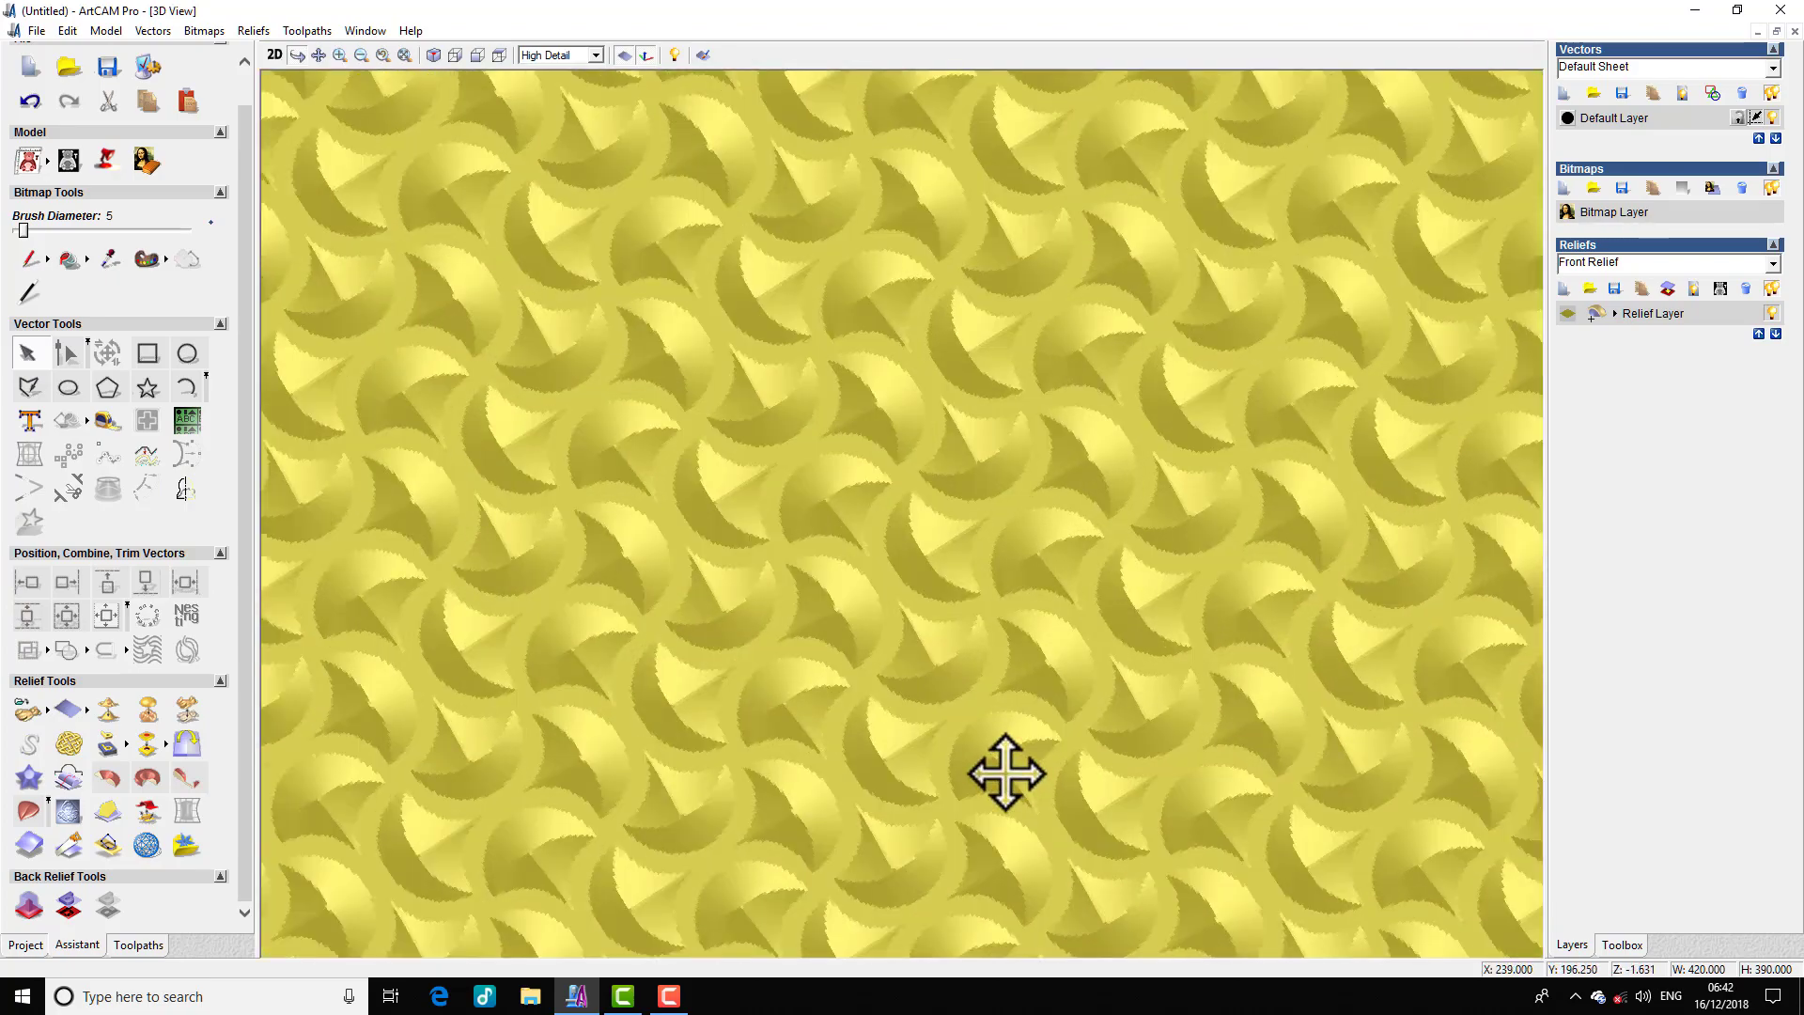
{"action": "scroll", "coordinate": [1006, 772], "scroll_direction": "down", "scroll_amount": 2}
{"action": "scroll", "coordinate": [1019, 842], "scroll_direction": "down", "scroll_amount": 2}
{"action": "mouse_move", "coordinate": [1019, 842]}
{"action": "left_mouse_down"}
{"action": "mouse_move", "coordinate": [946, 699]}
{"action": "mouse_move", "coordinate": [906, 807]}
{"action": "mouse_move", "coordinate": [913, 729]}
{"action": "left_mouse_up"}
{"action": "scroll", "coordinate": [894, 819], "scroll_direction": "up", "scroll_amount": 2}
{"action": "scroll", "coordinate": [878, 778], "scroll_direction": "down", "scroll_amount": 2}
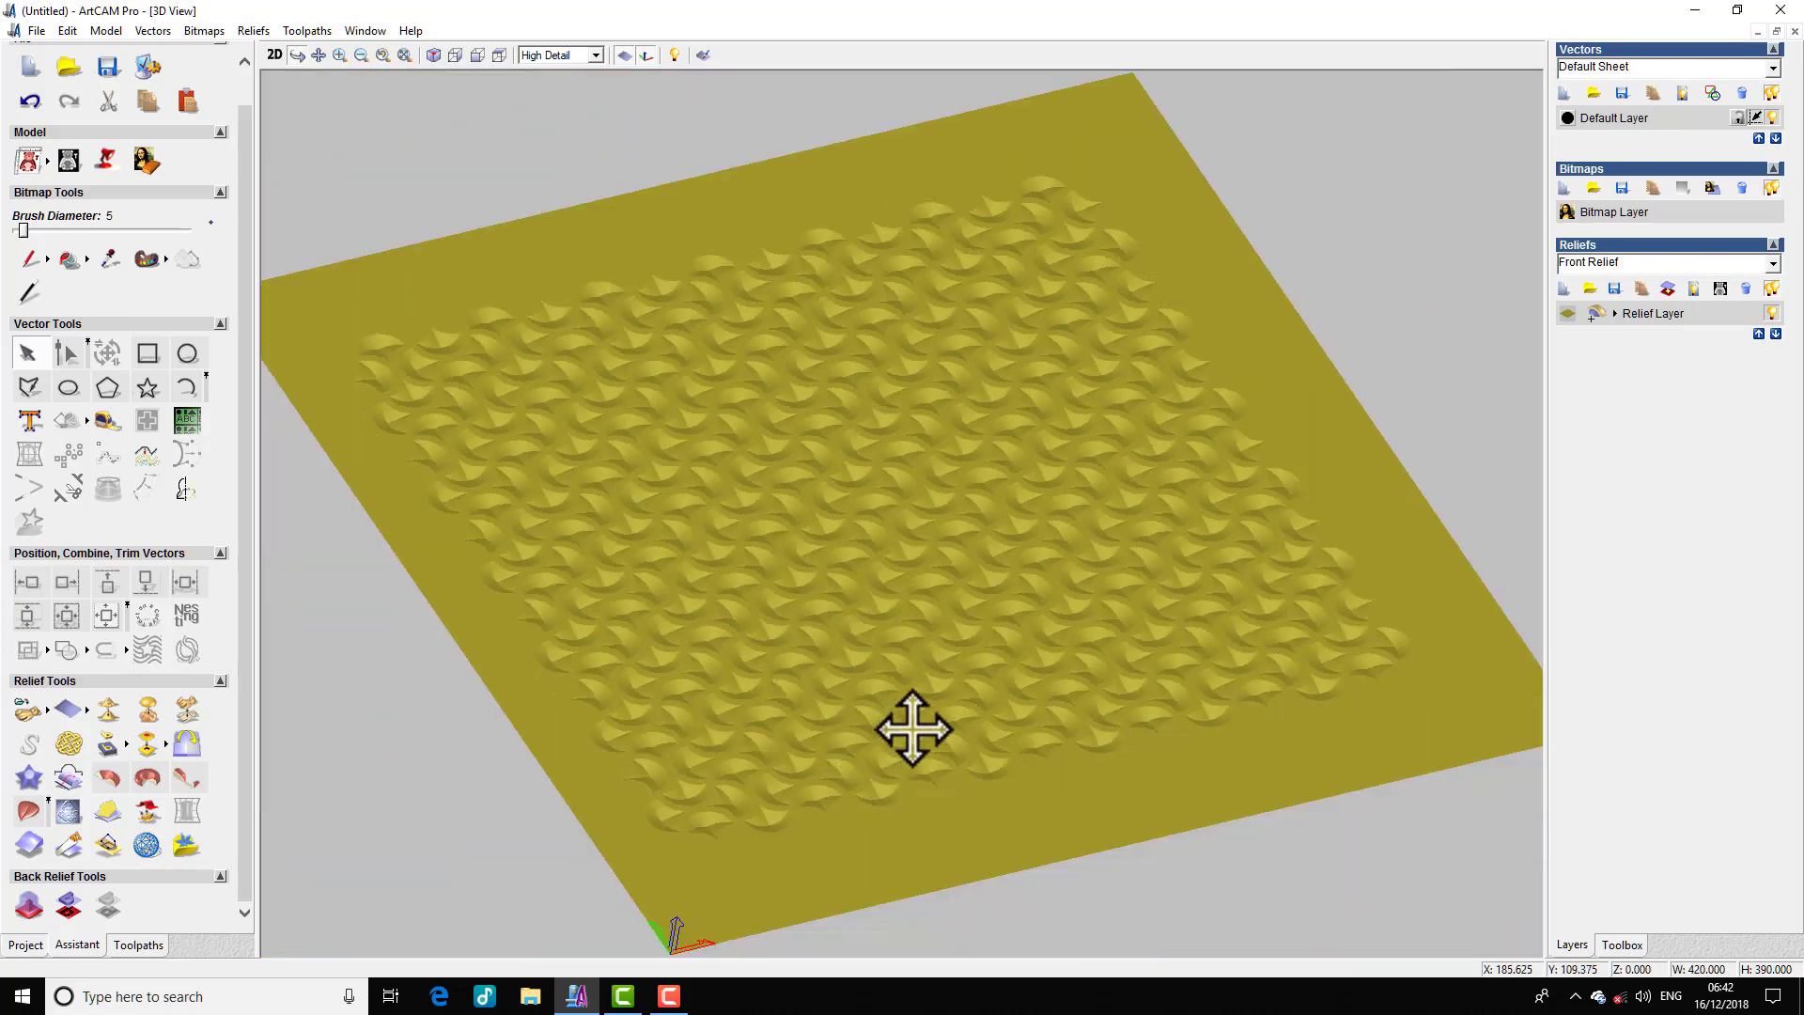
{"action": "mouse_move", "coordinate": [1072, 574]}
{"action": "left_mouse_down"}
{"action": "mouse_move", "coordinate": [955, 765]}
{"action": "mouse_move", "coordinate": [906, 806]}
{"action": "left_mouse_up"}
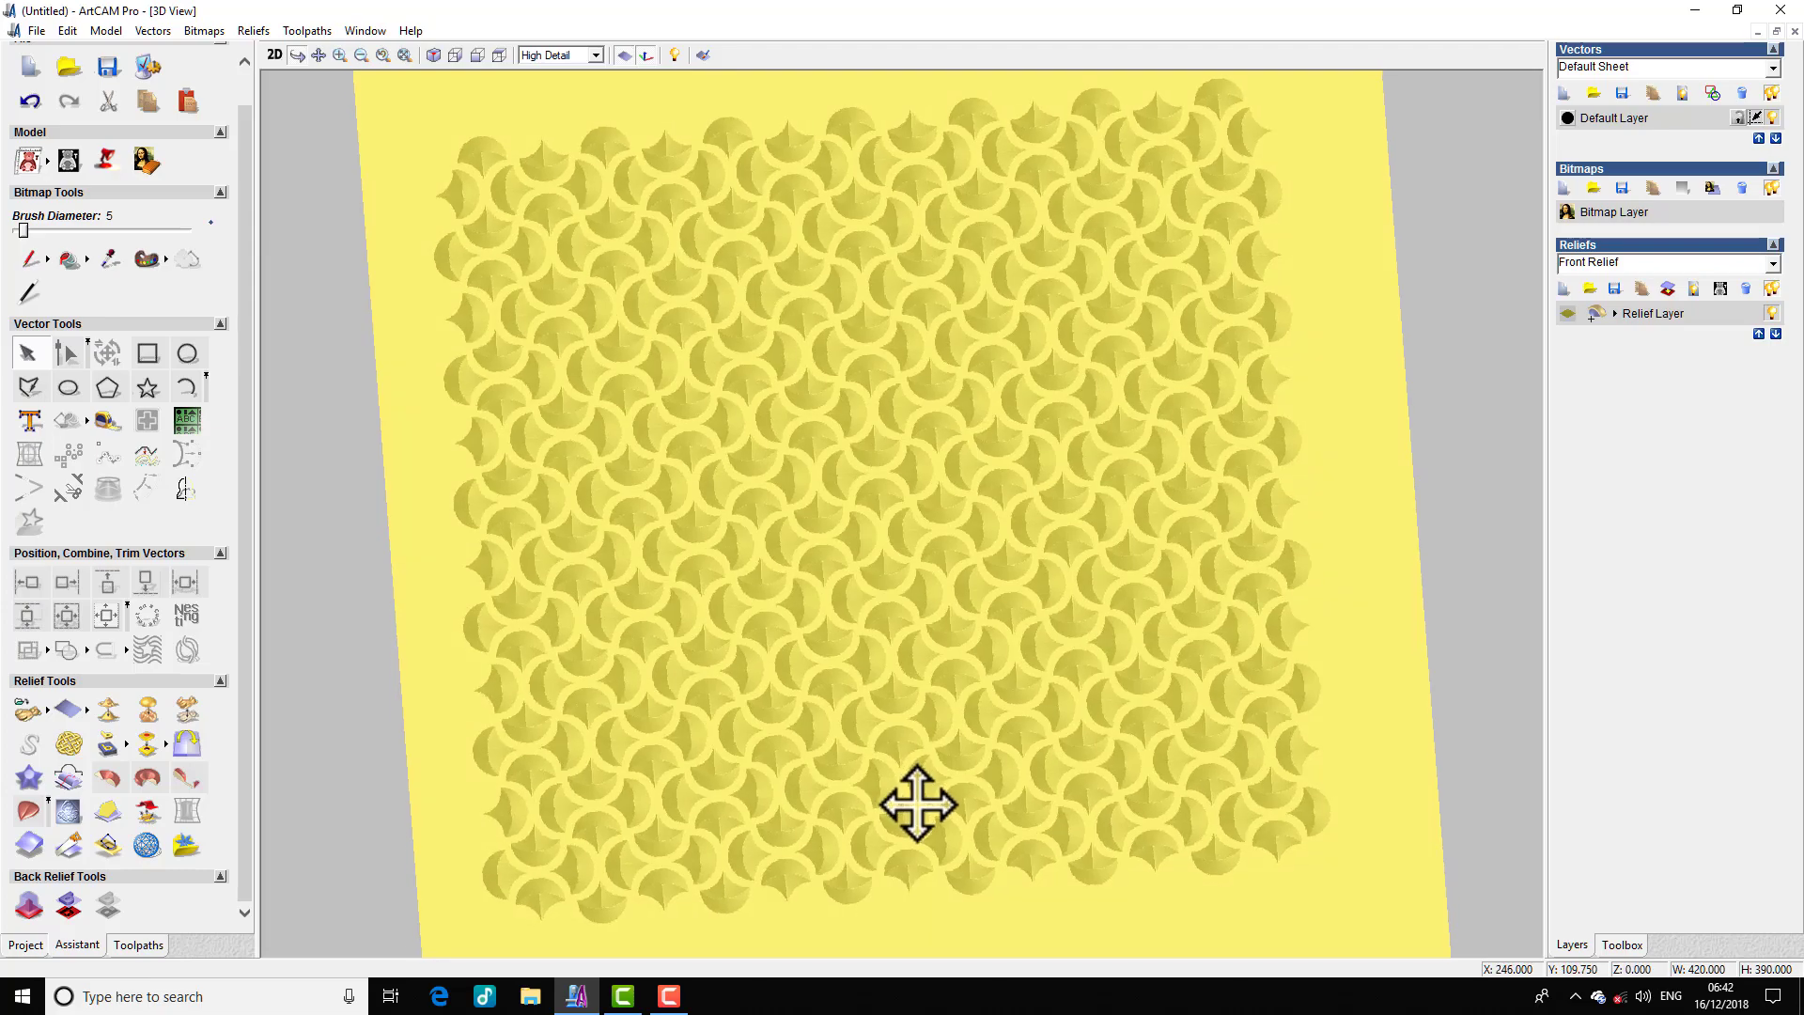
Step: Hide the zero plane, rotate the relief, then show the zero plane again
{"action": "left_click", "coordinate": [630, 60]}
{"action": "scroll", "coordinate": [821, 430], "scroll_direction": "up", "scroll_amount": 3}
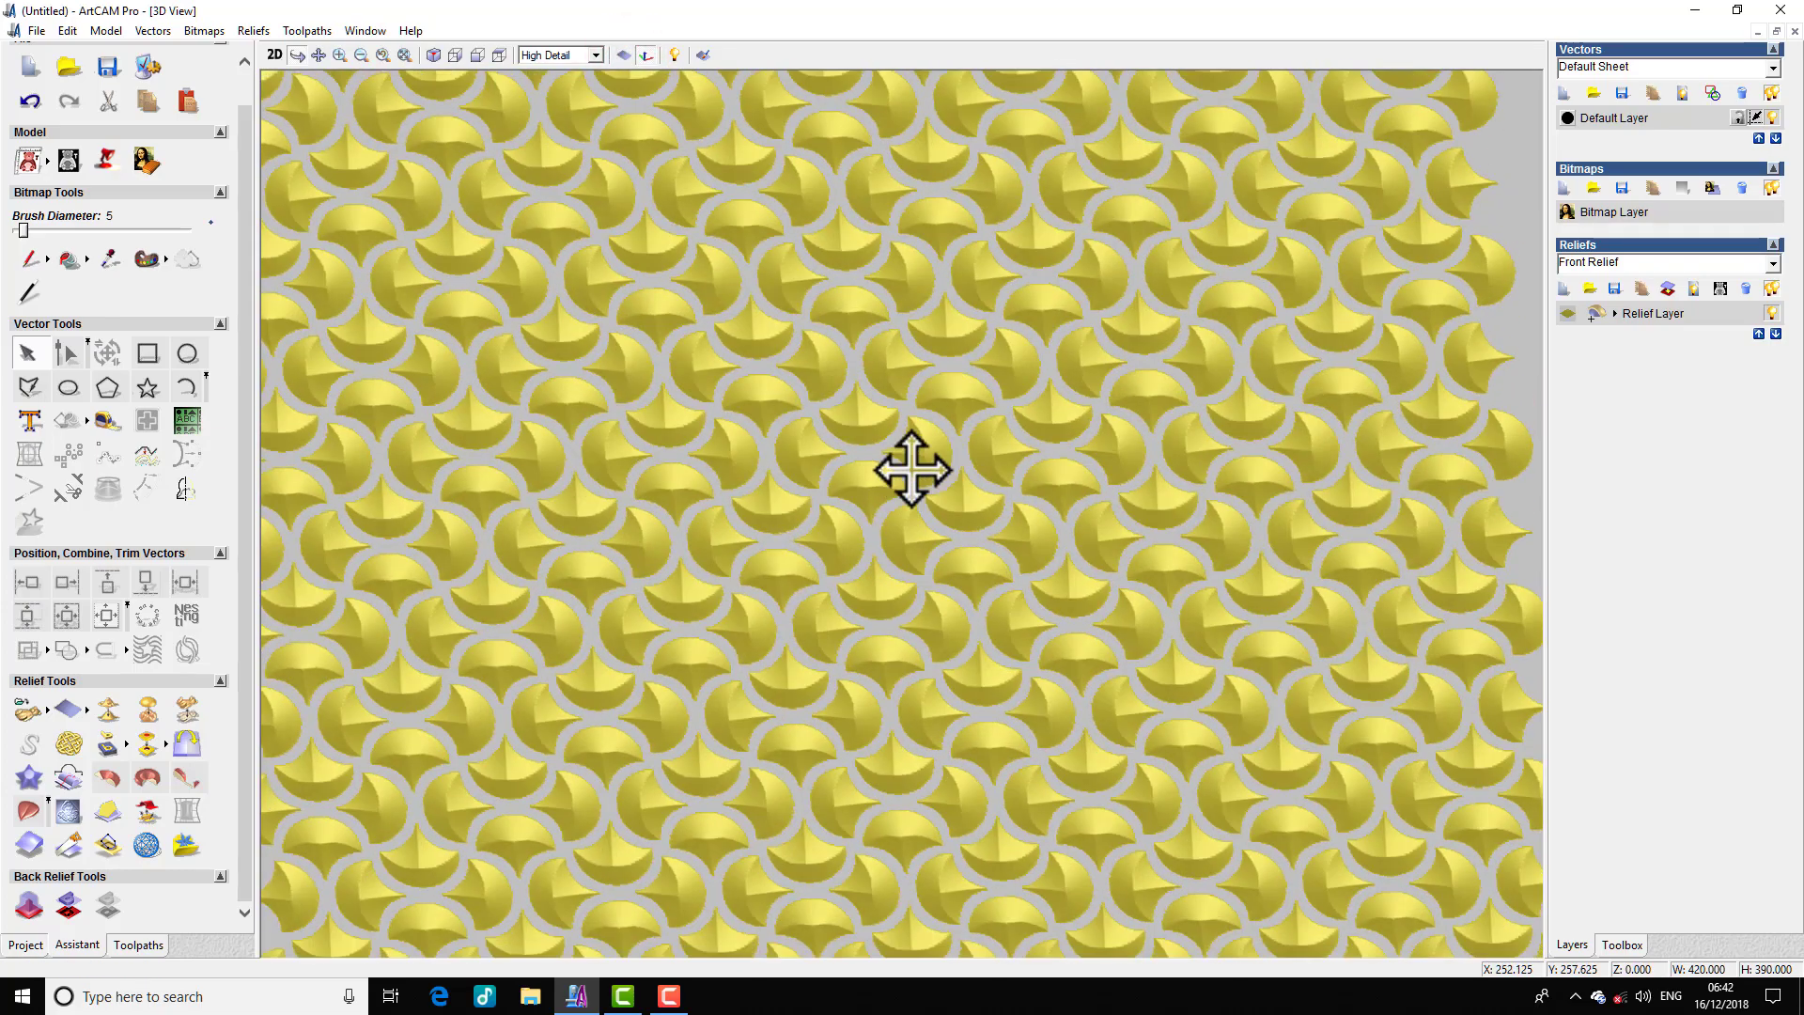
{"action": "mouse_move", "coordinate": [911, 470]}
{"action": "left_mouse_down"}
{"action": "mouse_move", "coordinate": [802, 451]}
{"action": "mouse_move", "coordinate": [785, 410]}
{"action": "left_mouse_up"}
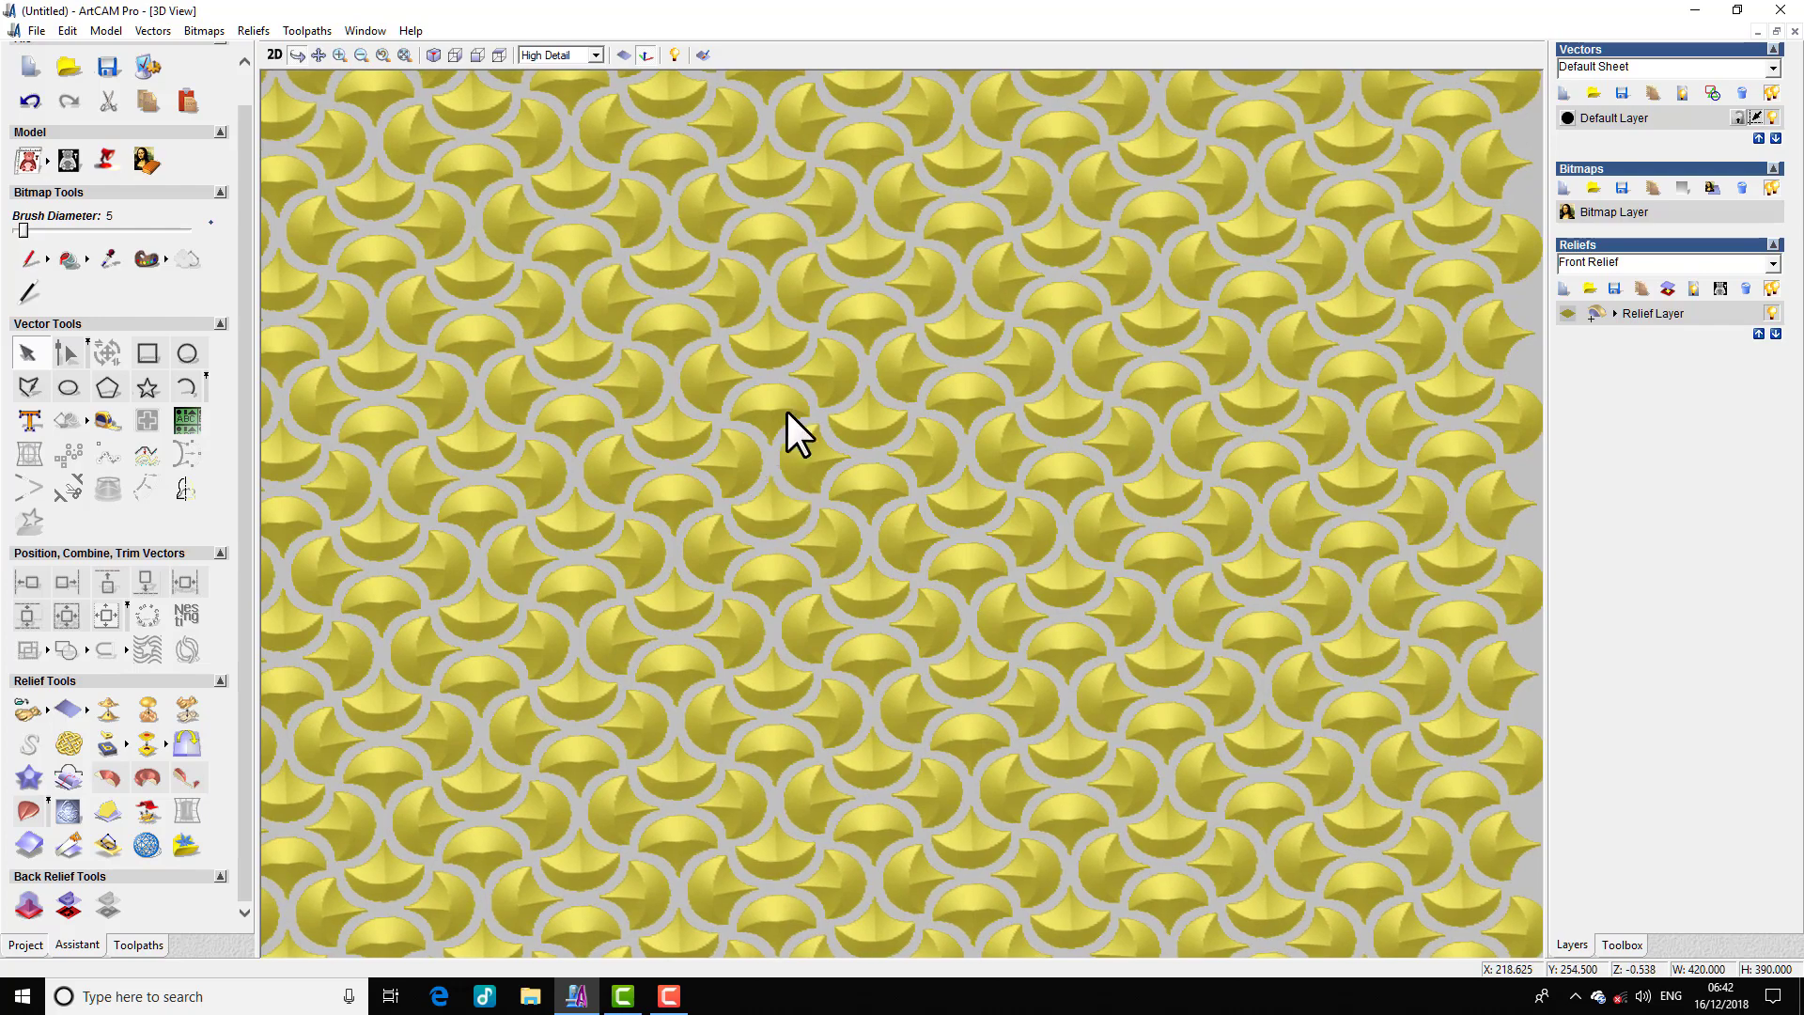
{"action": "left_click", "coordinate": [624, 56]}
{"action": "scroll", "coordinate": [837, 455], "scroll_direction": "up", "scroll_amount": 2}
{"action": "scroll", "coordinate": [896, 532], "scroll_direction": "up", "scroll_amount": 2}
{"action": "scroll", "coordinate": [896, 533], "scroll_direction": "down", "scroll_amount": 3}
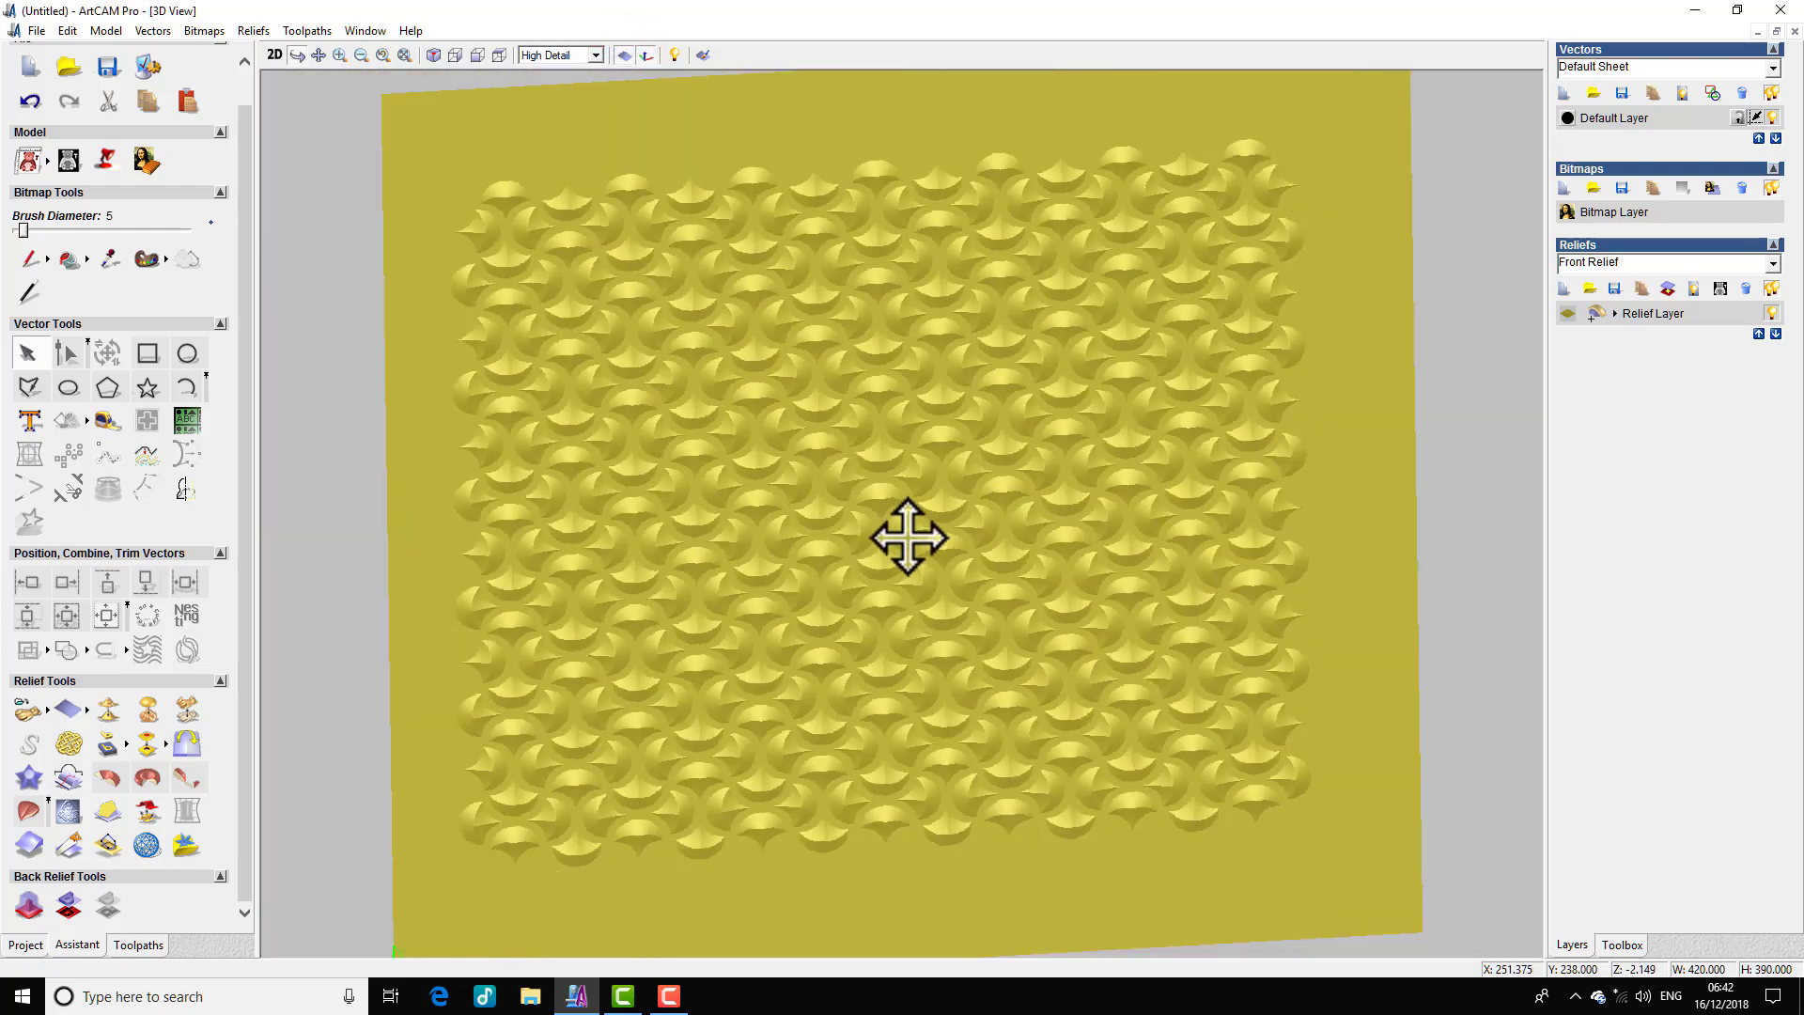
{"action": "scroll", "coordinate": [902, 536], "scroll_direction": "down", "scroll_amount": 2}
{"action": "mouse_move", "coordinate": [918, 576]}
{"action": "left_mouse_down"}
{"action": "mouse_move", "coordinate": [975, 443]}
{"action": "mouse_move", "coordinate": [990, 779]}
{"action": "left_mouse_up"}
Step: Snap to the flat top view, re-tilt the plate, then undo the relief to a flat plate
{"action": "key", "text": "3"}
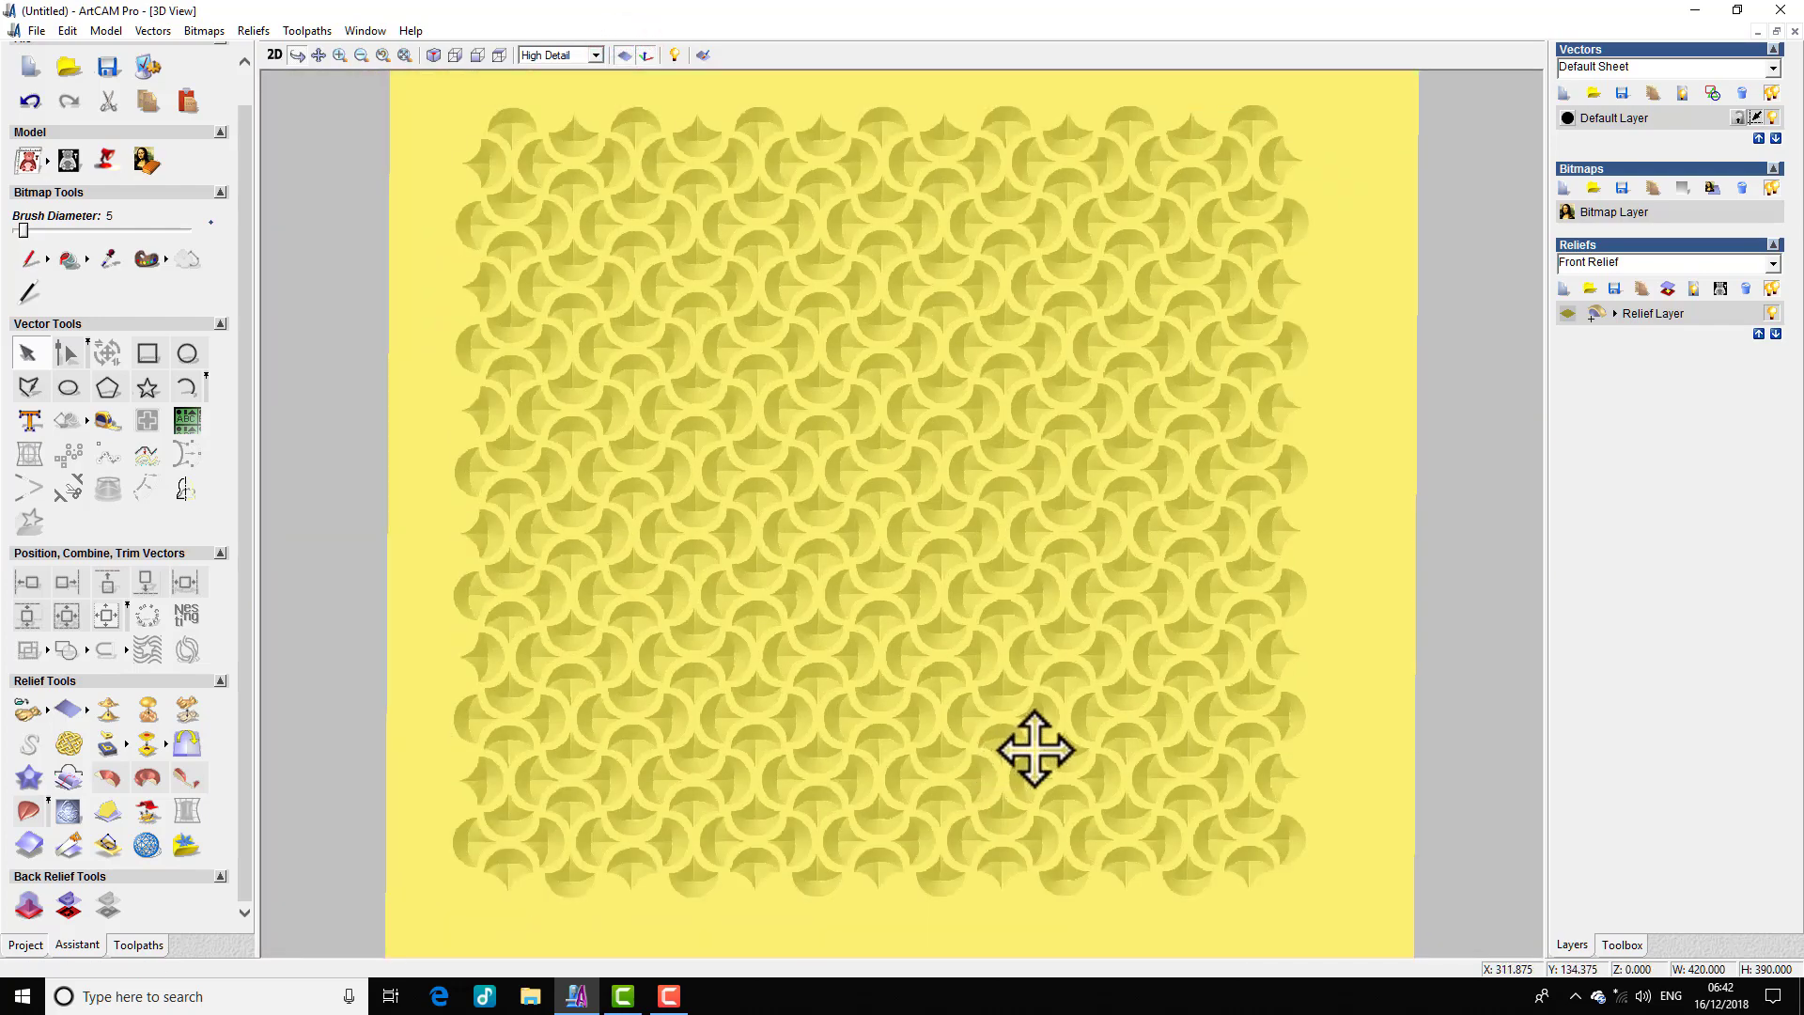
{"action": "scroll", "coordinate": [1015, 742], "scroll_direction": "up", "scroll_amount": 2}
{"action": "scroll", "coordinate": [974, 737], "scroll_direction": "down", "scroll_amount": 2}
{"action": "scroll", "coordinate": [987, 714], "scroll_direction": "up", "scroll_amount": 2}
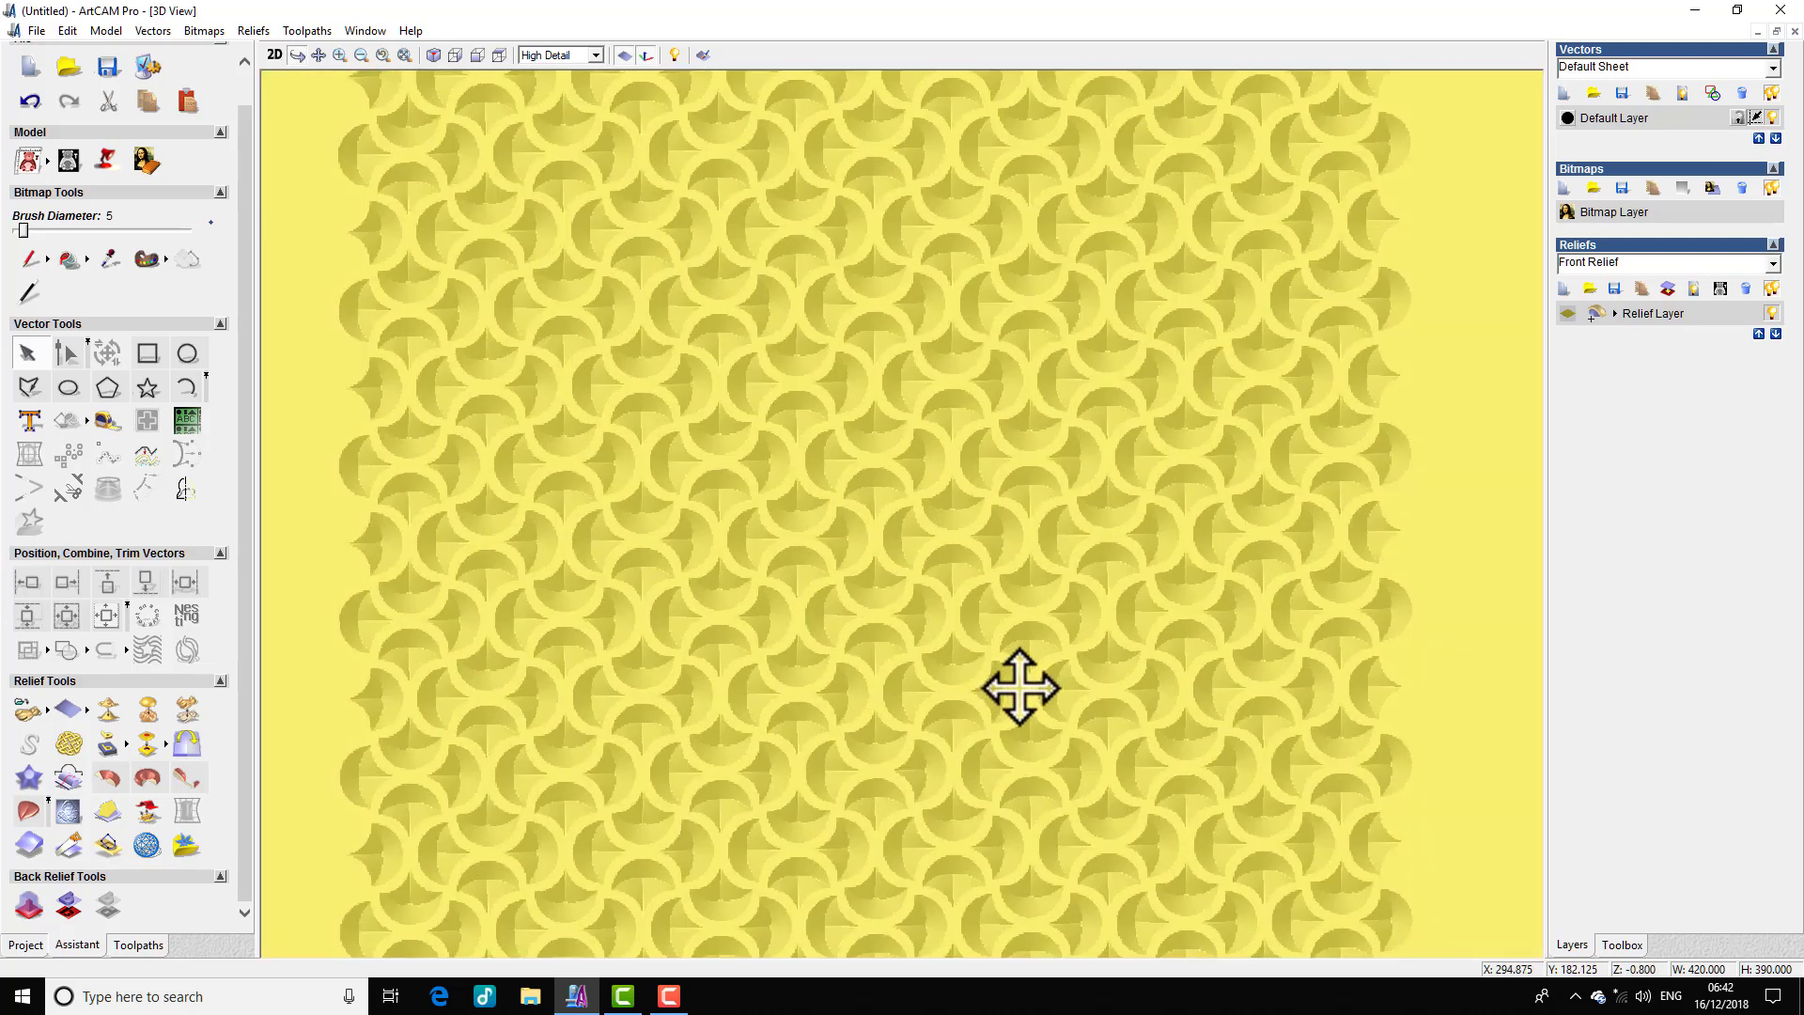
{"action": "scroll", "coordinate": [1015, 692], "scroll_direction": "down", "scroll_amount": 2}
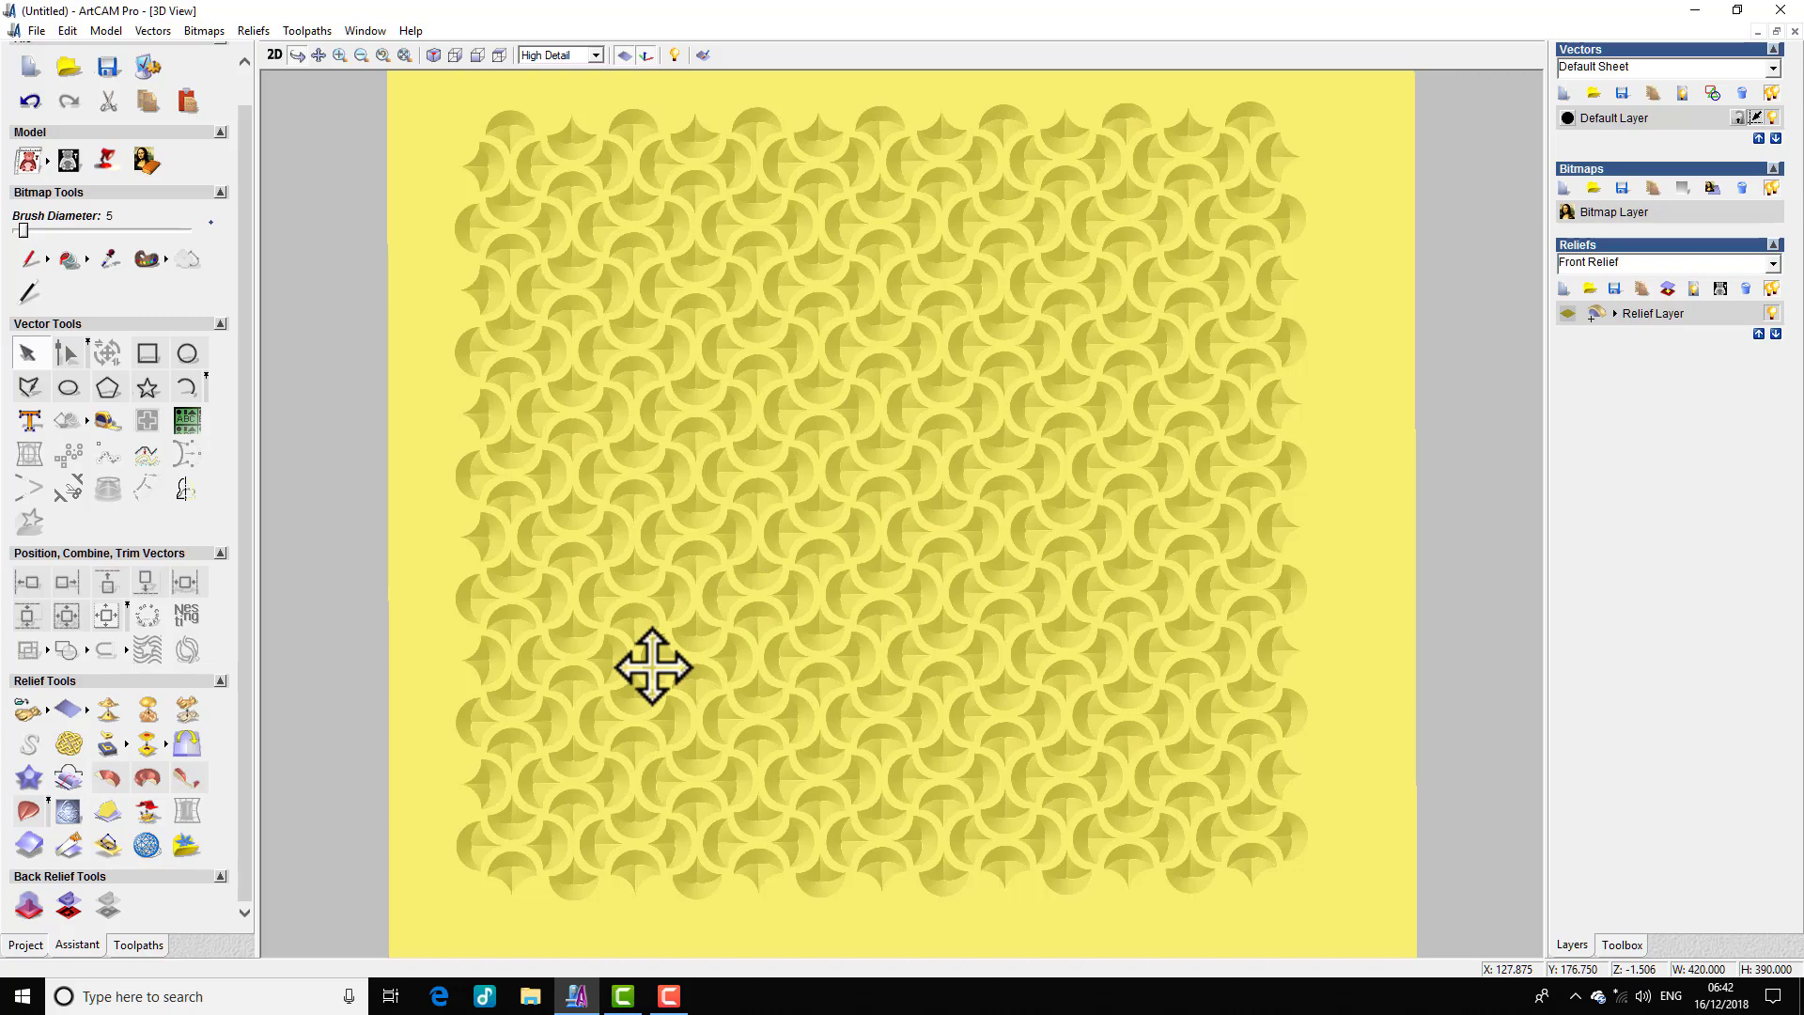
{"action": "scroll", "coordinate": [653, 667], "scroll_direction": "down", "scroll_amount": 2}
{"action": "mouse_move", "coordinate": [653, 665]}
{"action": "left_mouse_down"}
{"action": "mouse_move", "coordinate": [878, 624]}
{"action": "mouse_move", "coordinate": [911, 588]}
{"action": "mouse_move", "coordinate": [927, 475]}
{"action": "left_mouse_up"}
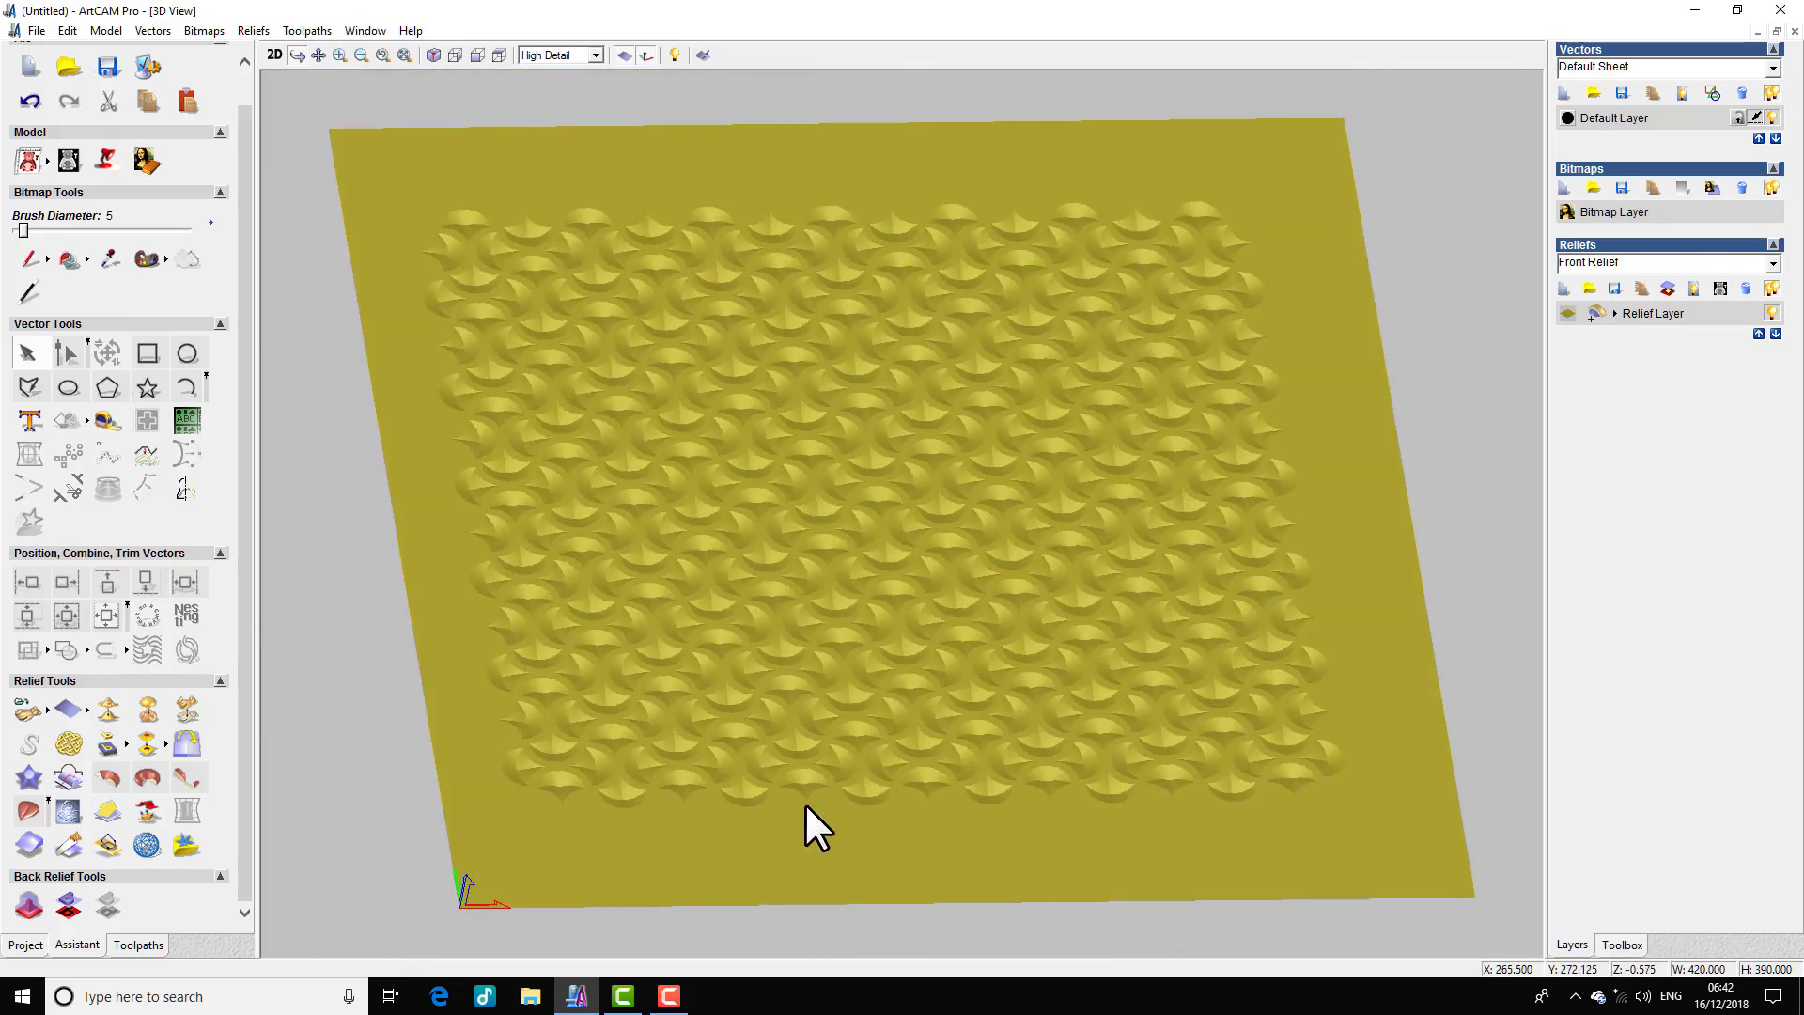
{"action": "scroll", "coordinate": [807, 808], "scroll_direction": "up", "scroll_amount": 2}
{"action": "left_click_drag", "start_coordinate": [888, 603], "coordinate": [865, 697]}
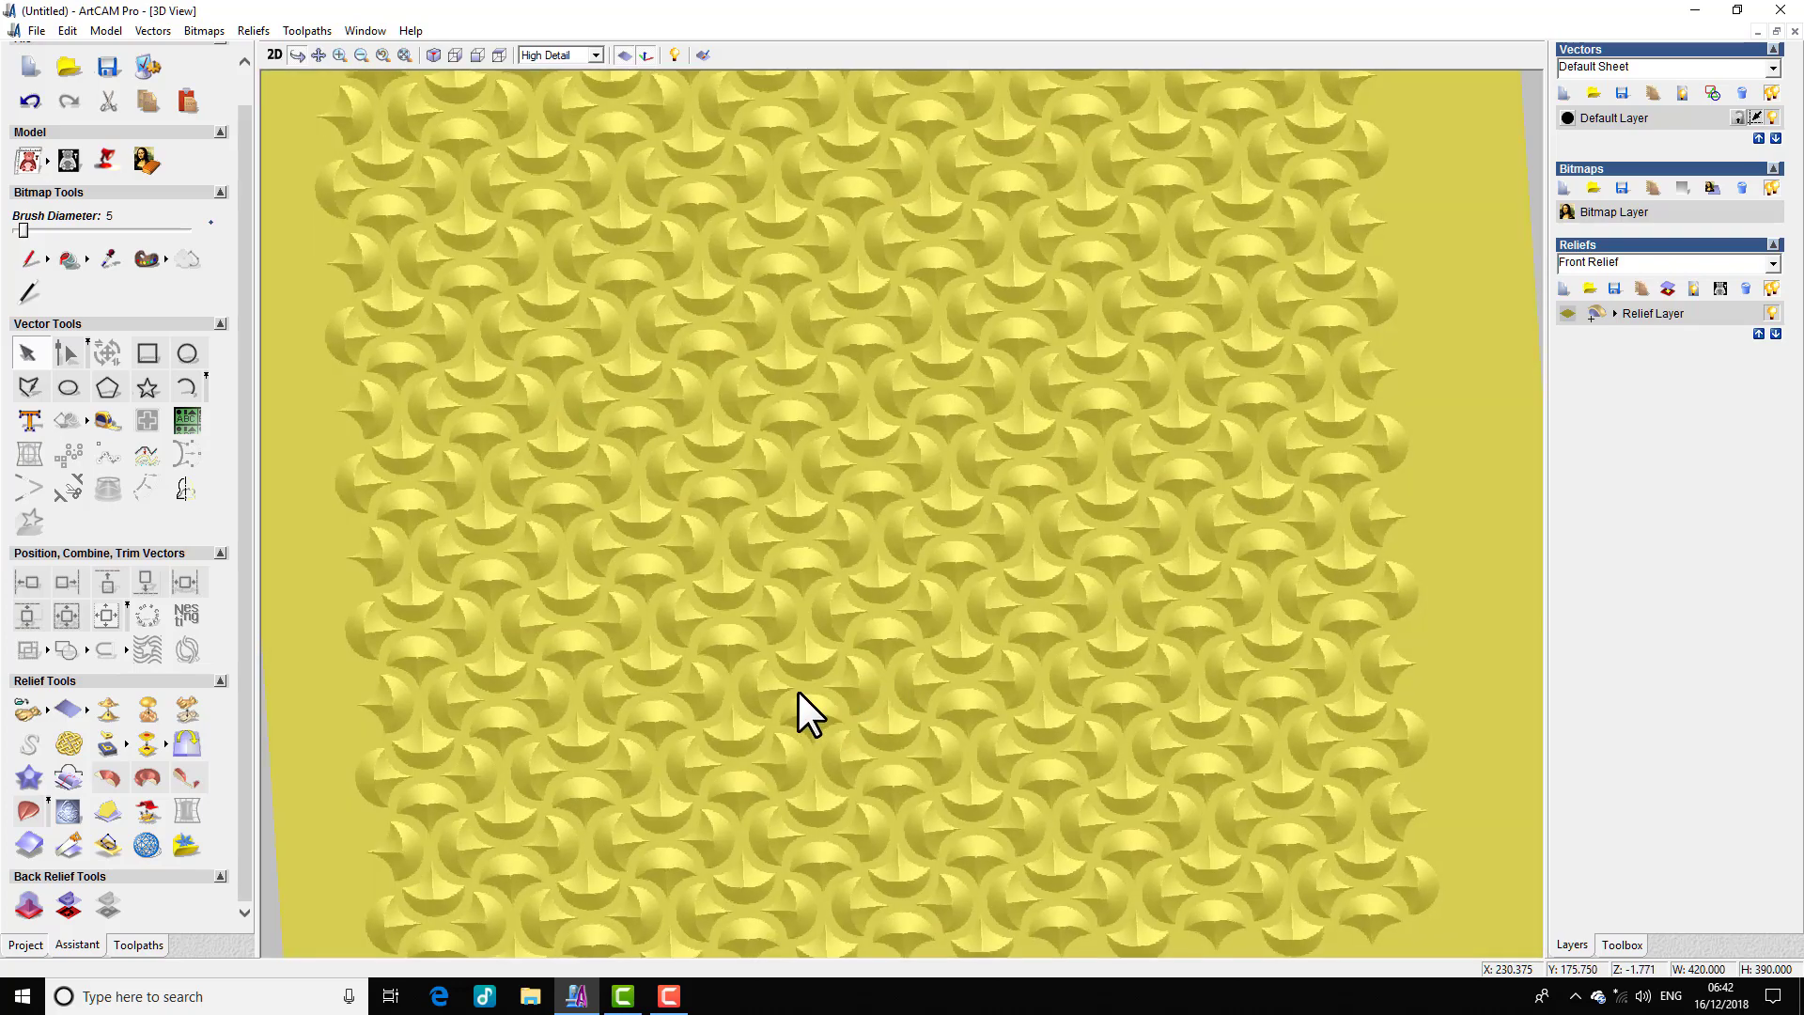
{"action": "key", "text": "ctrl+z"}
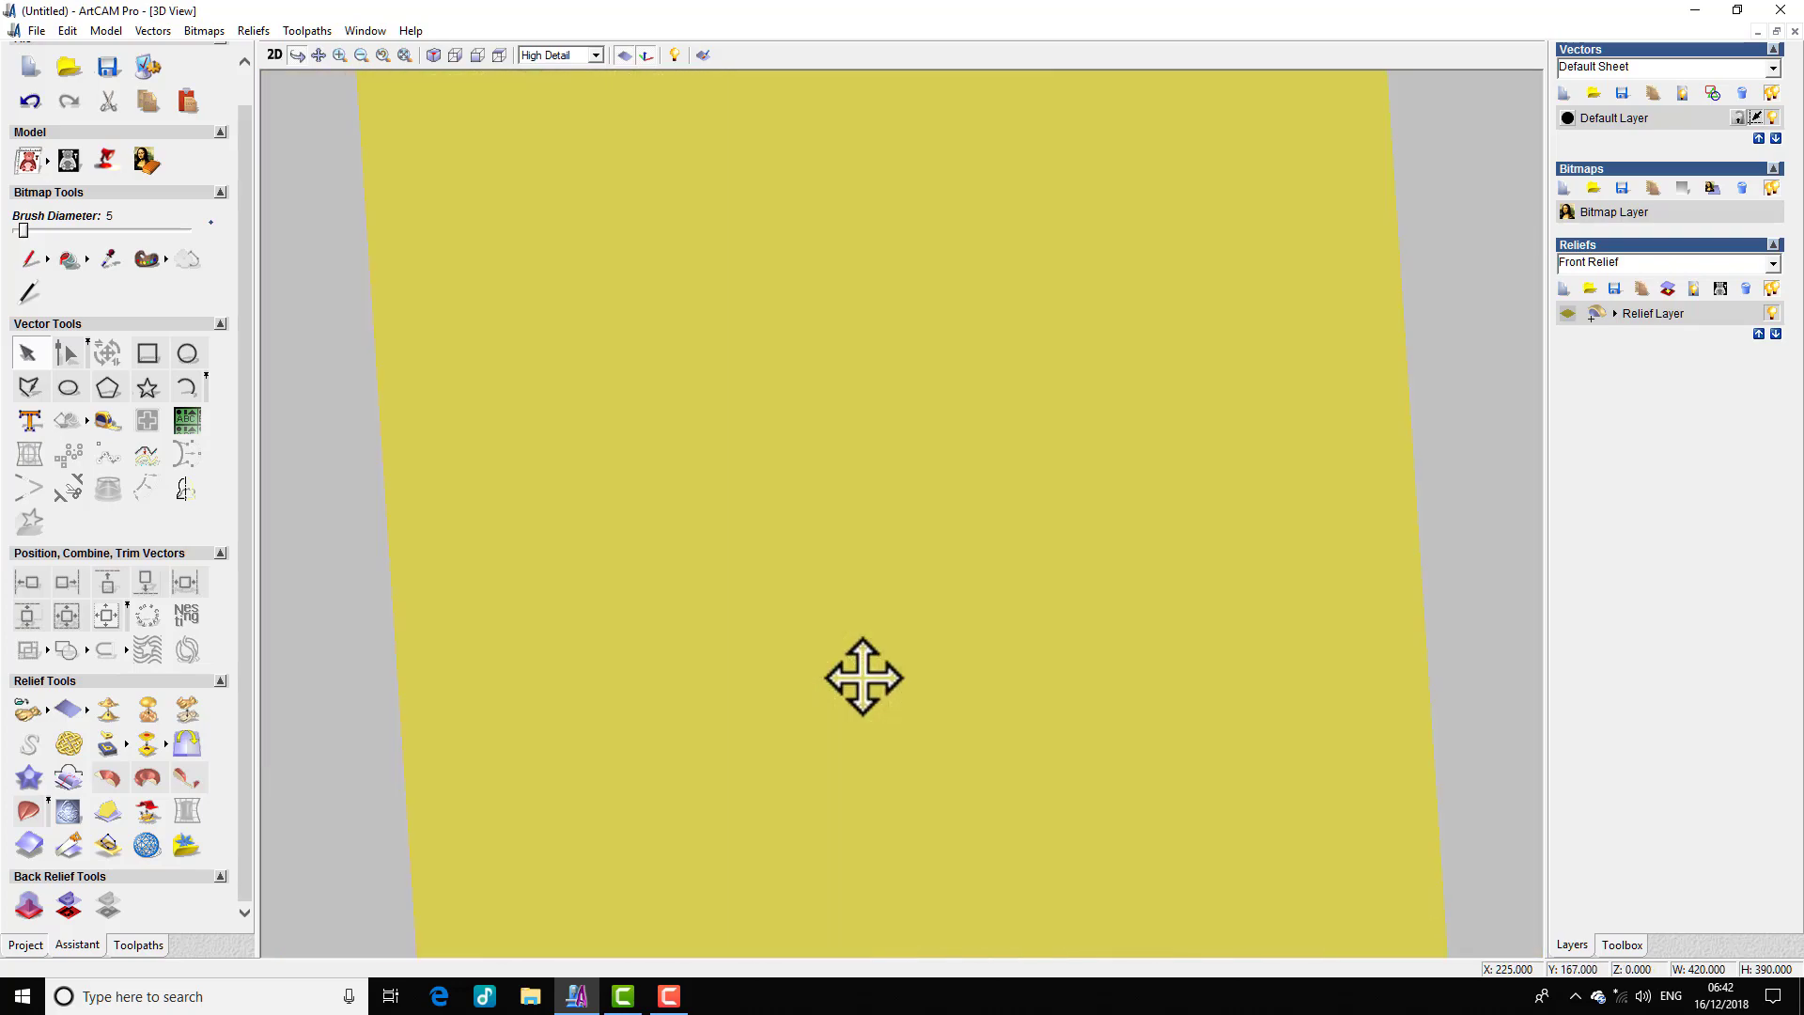
Step: In 2D view, add an angled -30° profile to the scallop pattern colour and calculate the relief
{"action": "scroll", "coordinate": [874, 686], "scroll_direction": "down", "scroll_amount": 2}
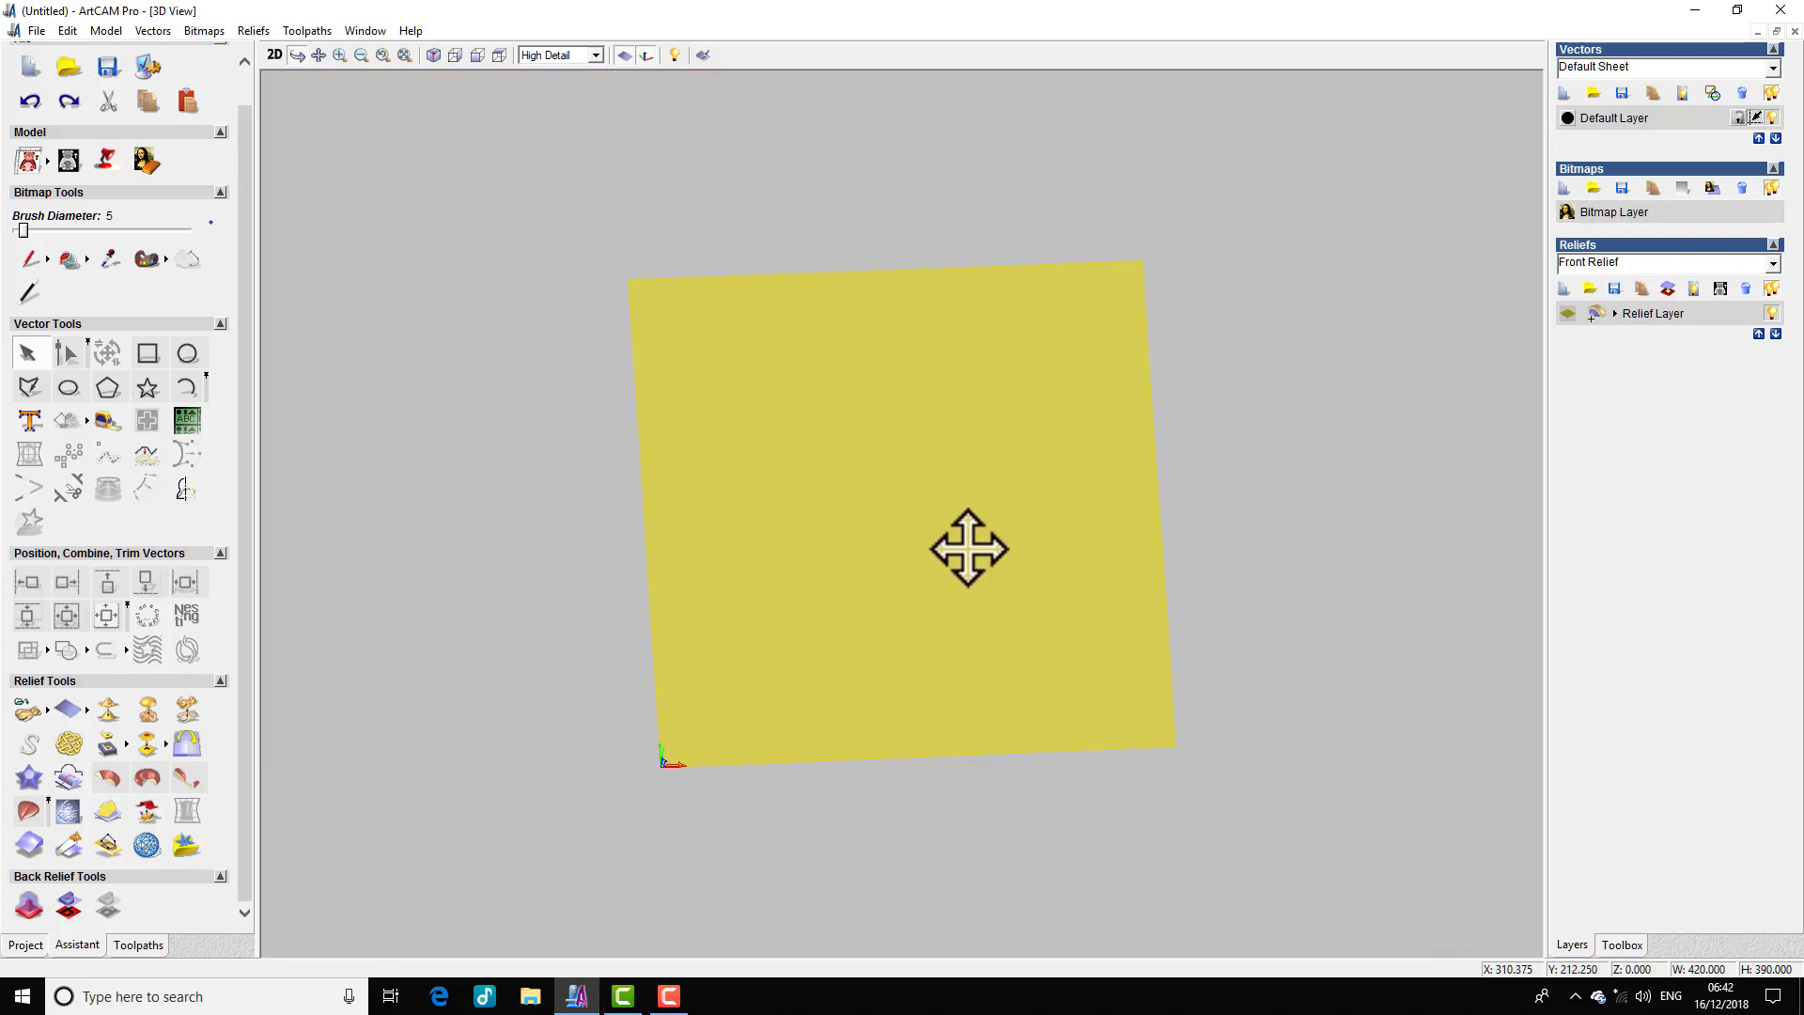
{"action": "left_click", "coordinate": [274, 54]}
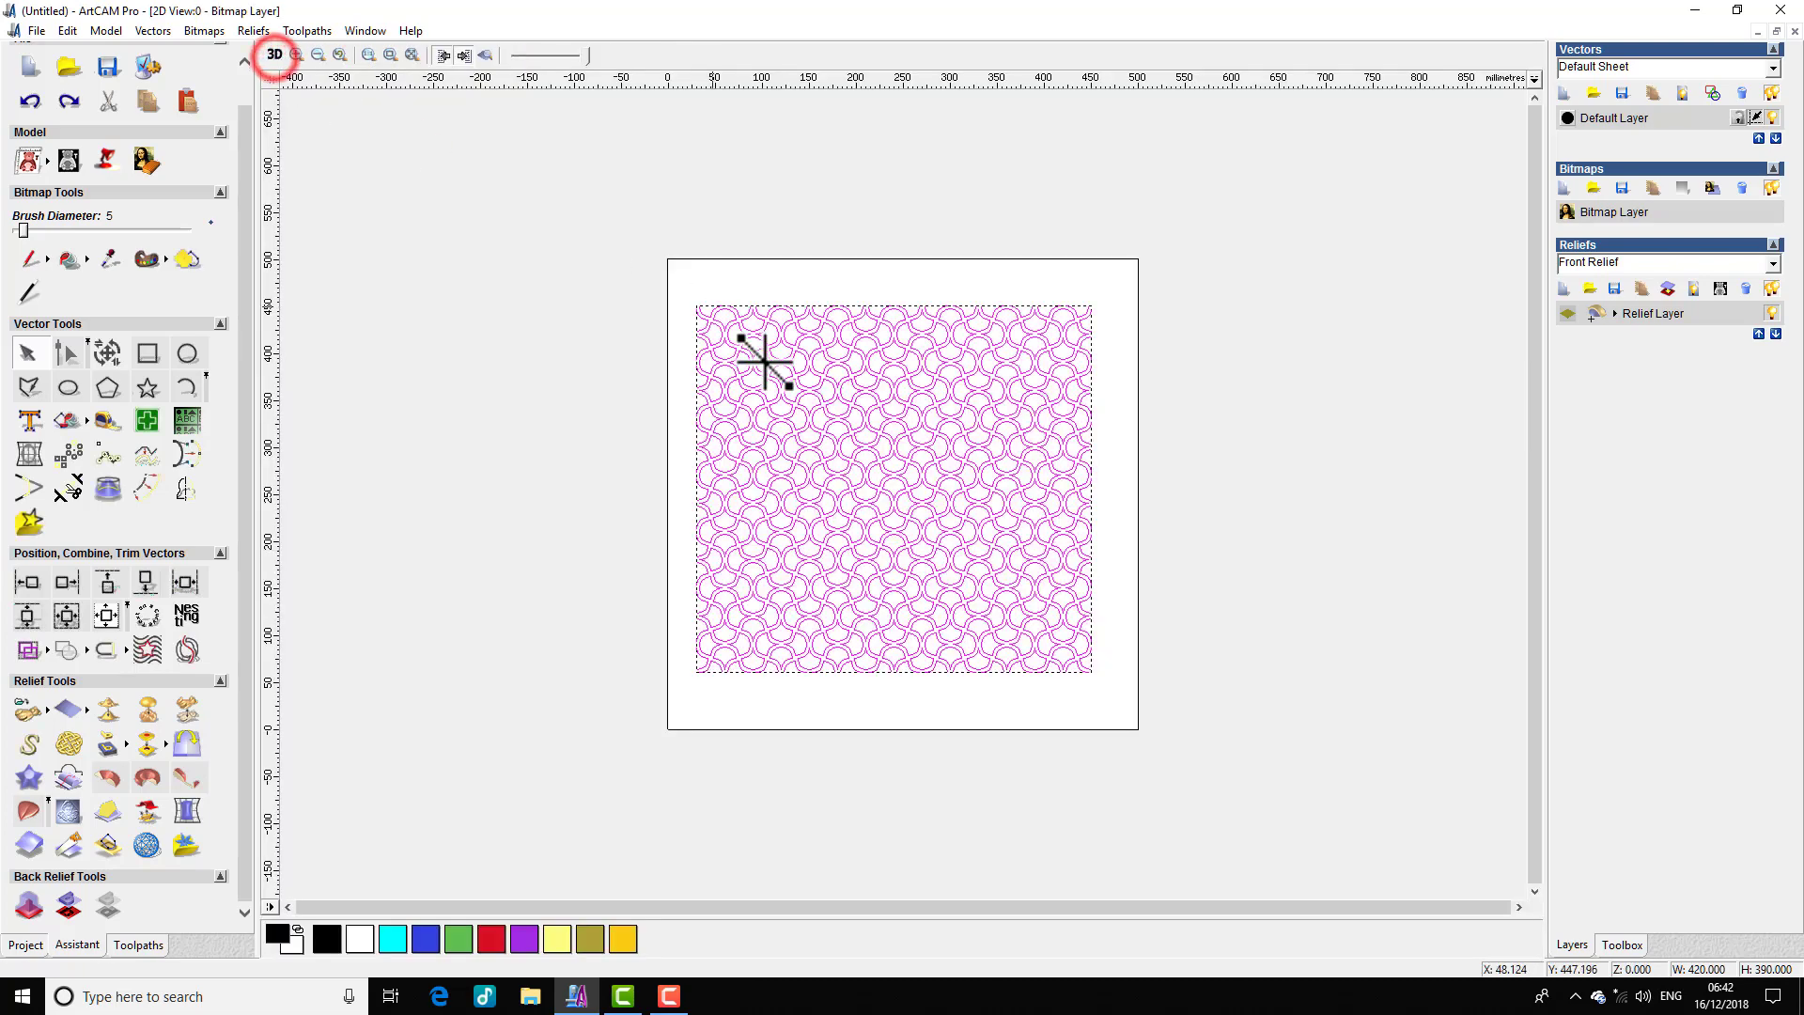
{"action": "double_click", "coordinate": [996, 409]}
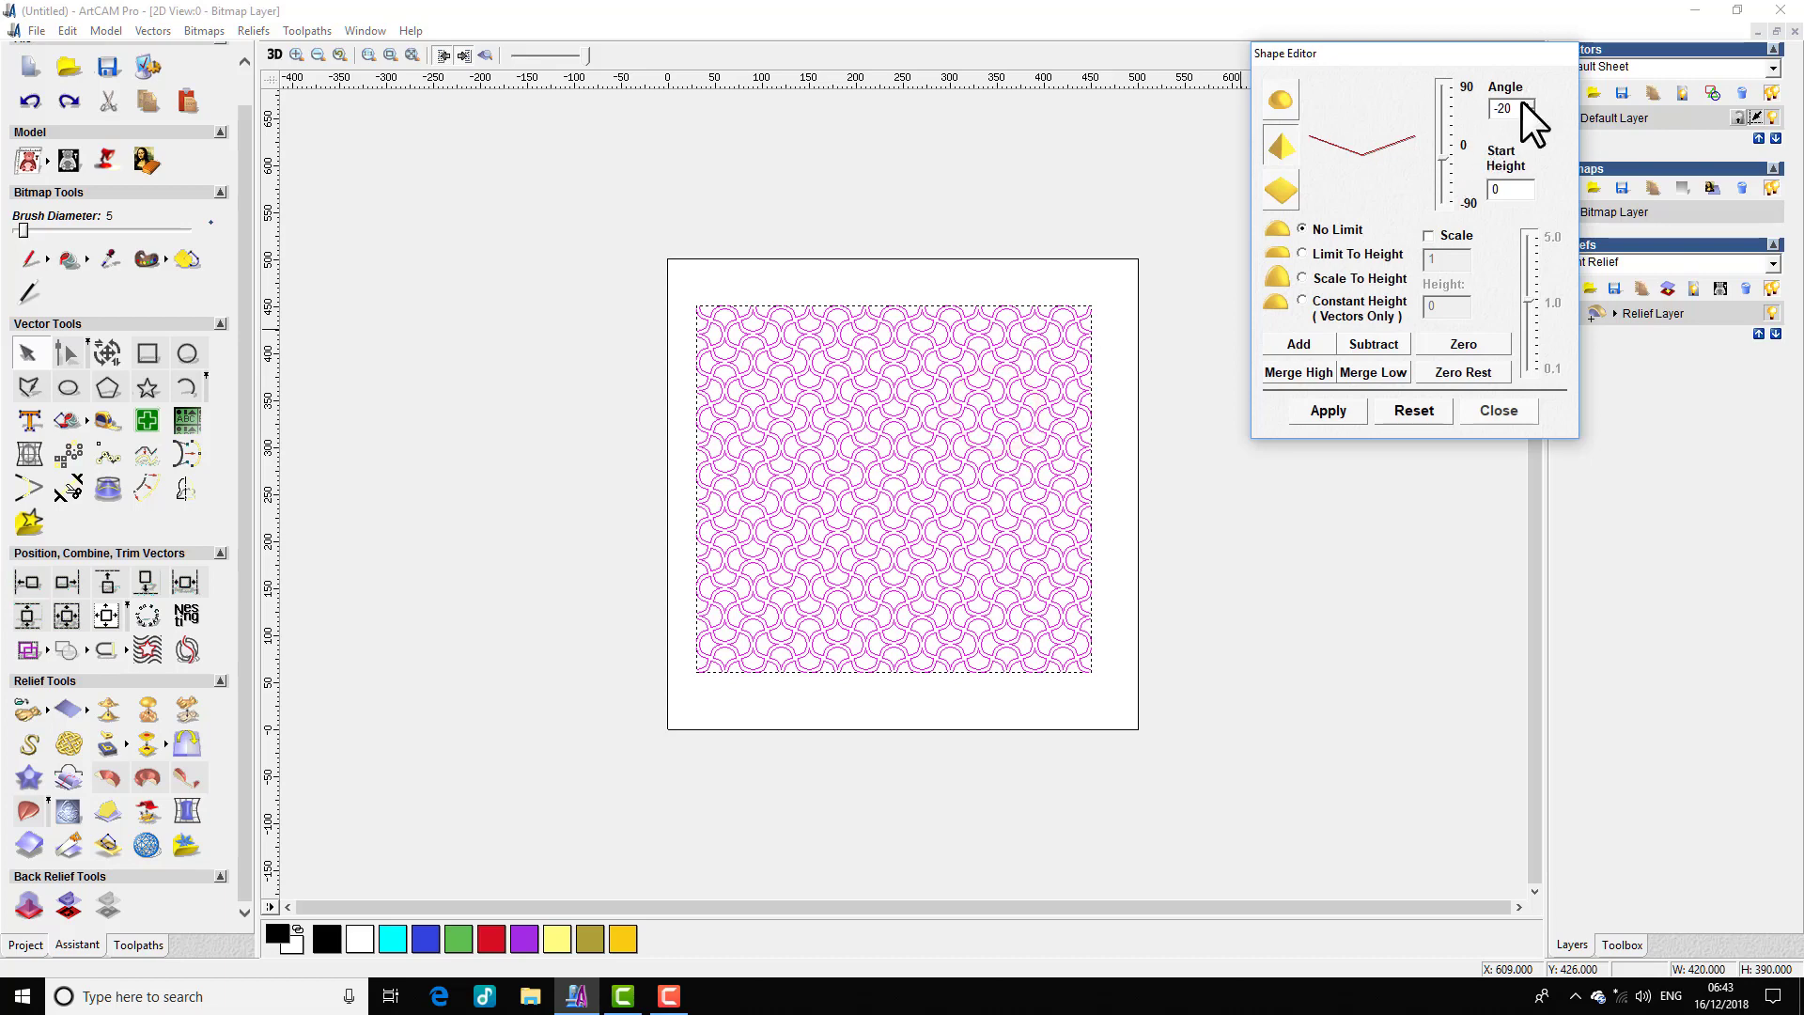
{"action": "left_click_drag", "start_coordinate": [1518, 106], "coordinate": [1492, 109]}
{"action": "type", "text": "-30"}
{"action": "left_click", "coordinate": [1288, 344]}
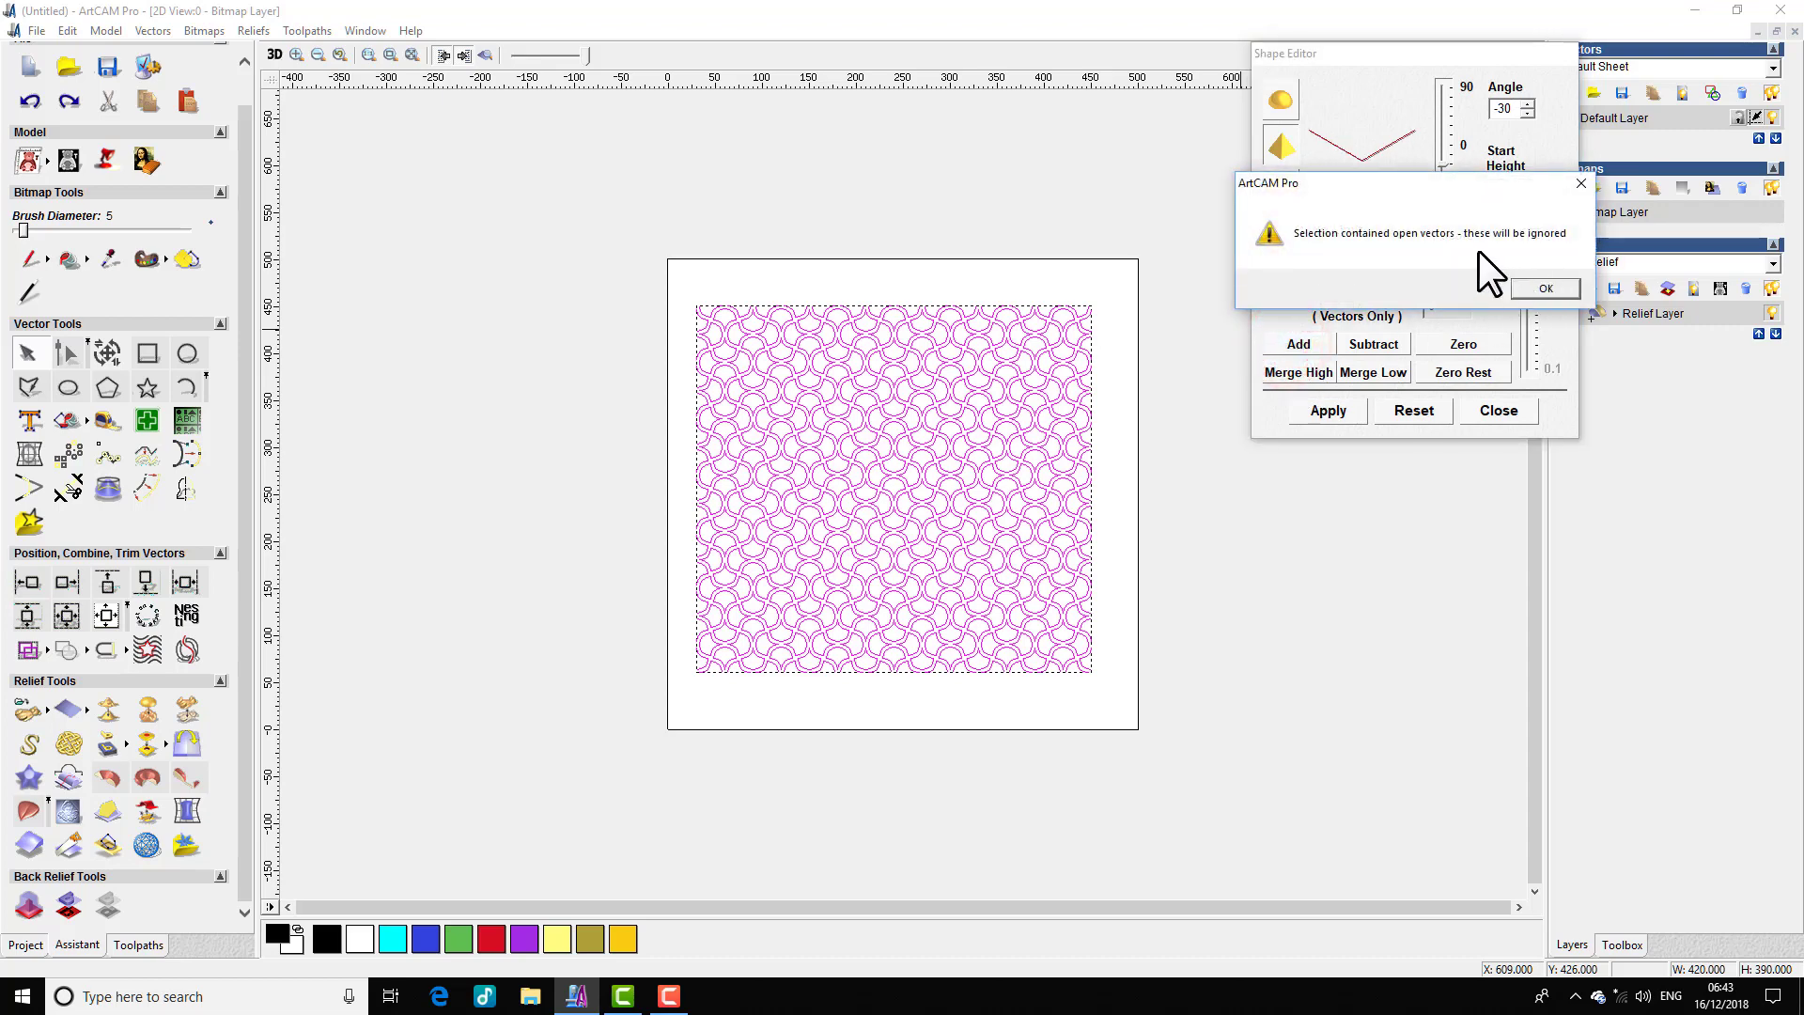
{"action": "left_click", "coordinate": [1537, 285]}
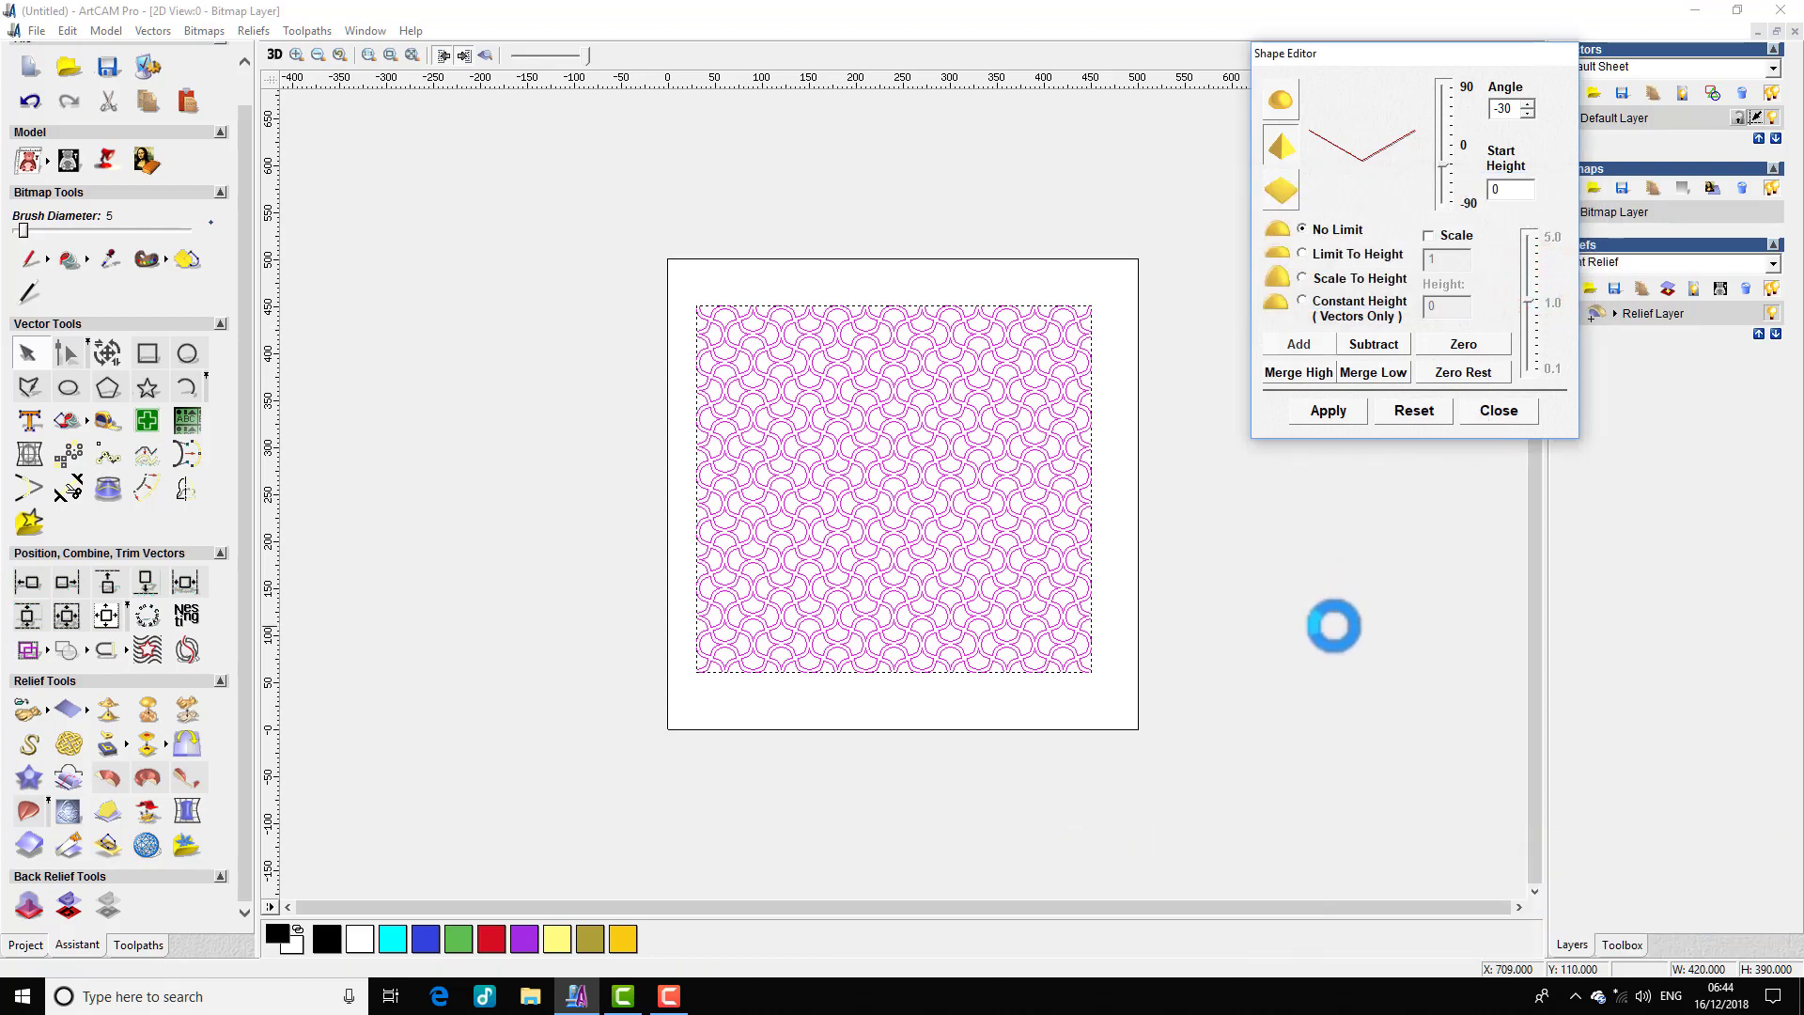
Step: Return to the 3D view and zoom in close on the recalculated -30° interlocking arcs
{"action": "left_click", "coordinate": [273, 54]}
{"action": "scroll", "coordinate": [1007, 588], "scroll_direction": "up", "scroll_amount": 2}
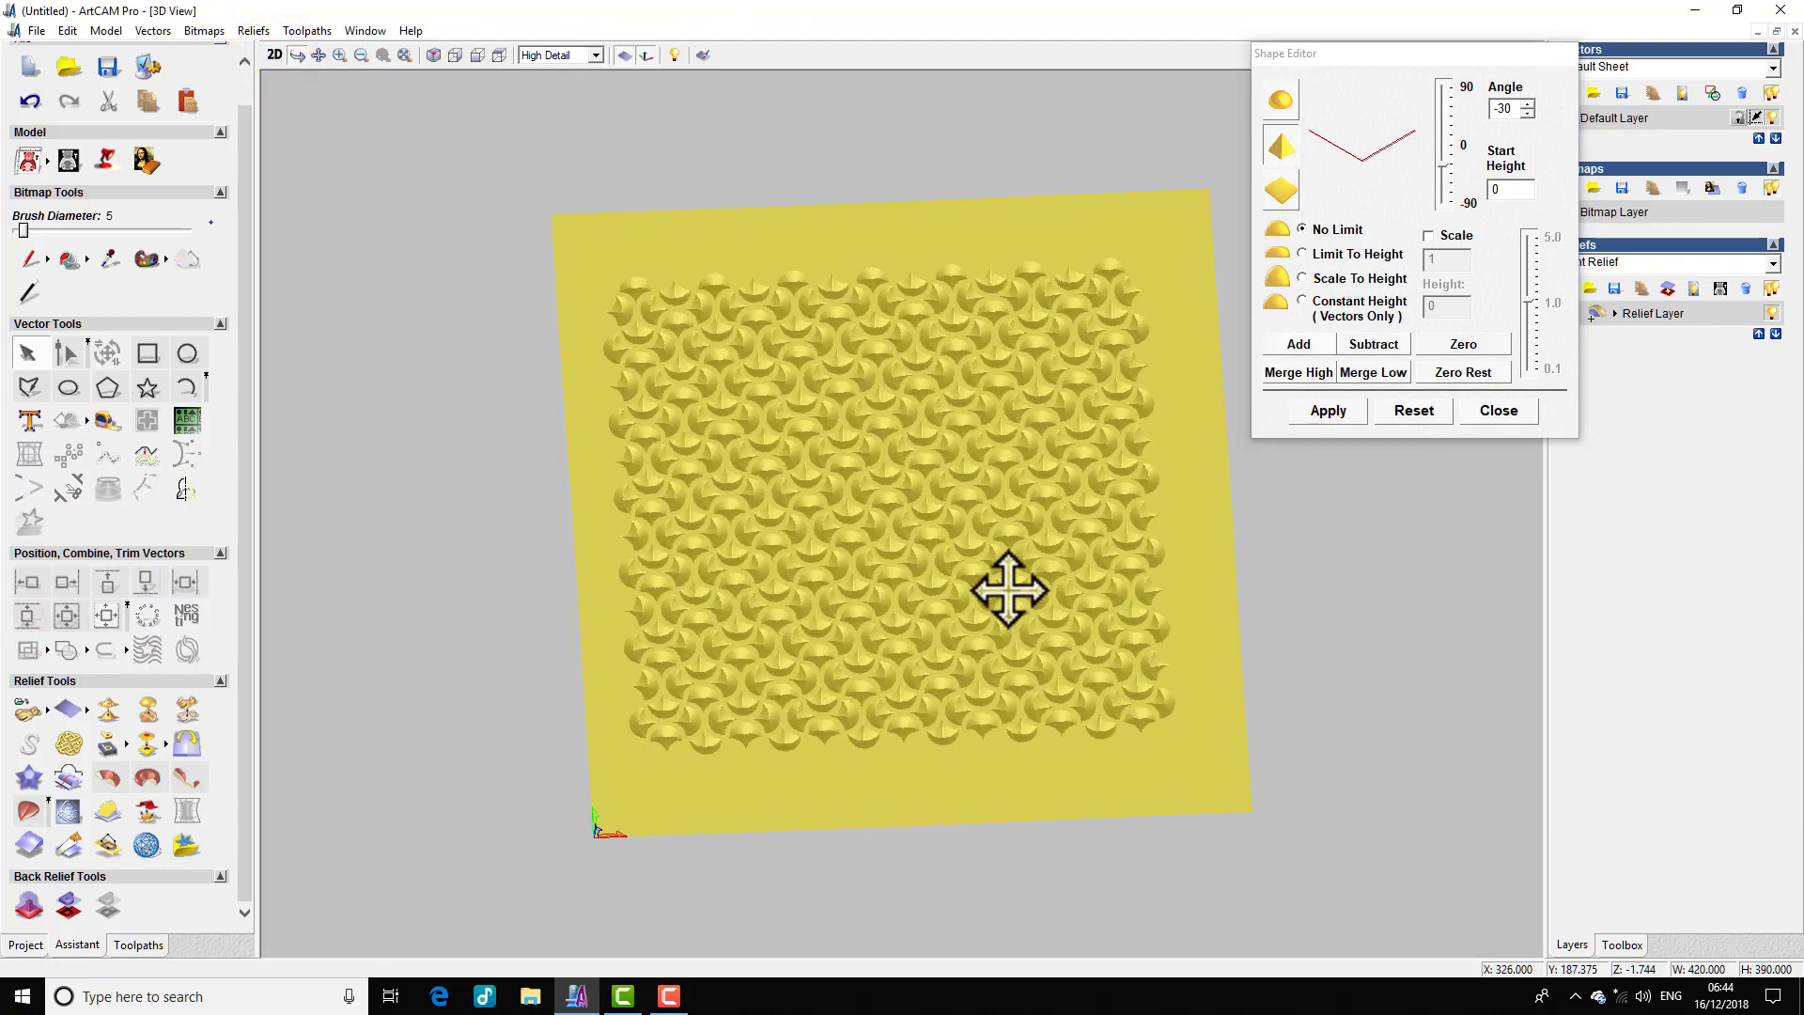
{"action": "scroll", "coordinate": [955, 503], "scroll_direction": "up", "scroll_amount": 3}
{"action": "scroll", "coordinate": [894, 657], "scroll_direction": "up", "scroll_amount": 3}
{"action": "scroll", "coordinate": [893, 554], "scroll_direction": "up", "scroll_amount": 2}
{"action": "scroll", "coordinate": [902, 611], "scroll_direction": "up", "scroll_amount": 2}
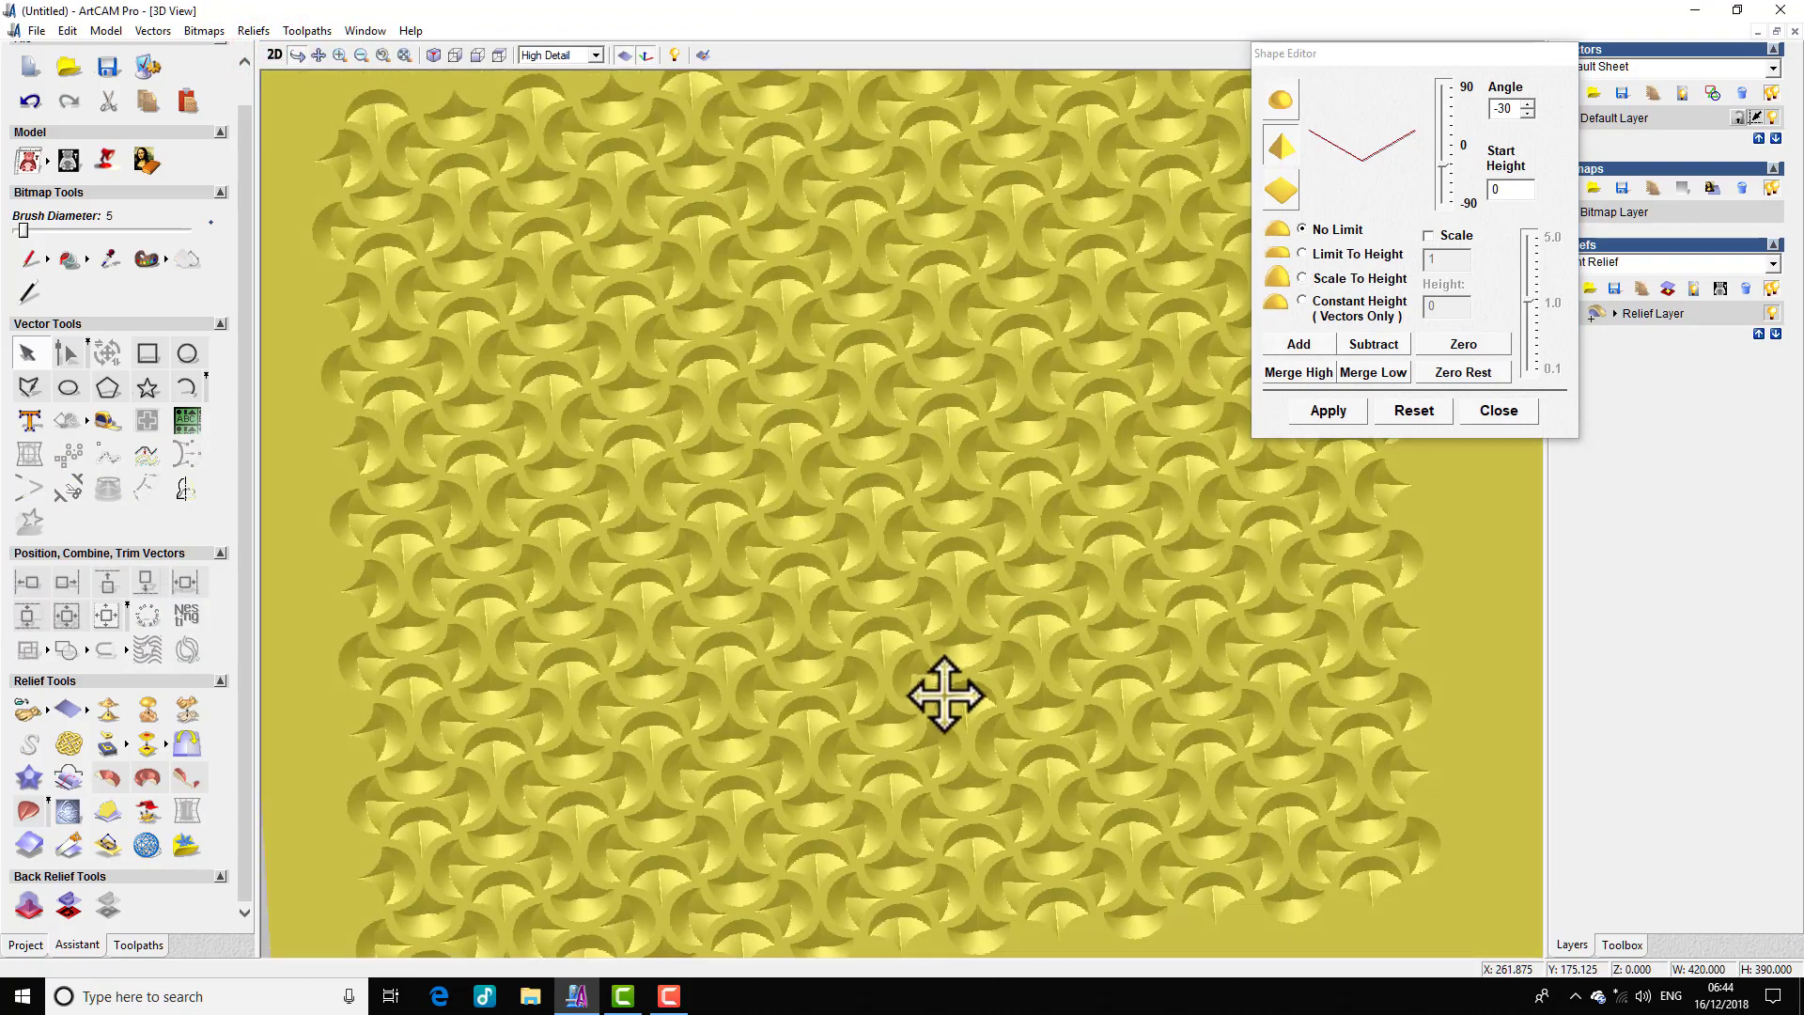
{"action": "scroll", "coordinate": [906, 701], "scroll_direction": "up", "scroll_amount": 2}
{"action": "scroll", "coordinate": [877, 668], "scroll_direction": "up", "scroll_amount": 3}
{"action": "scroll", "coordinate": [870, 653], "scroll_direction": "down", "scroll_amount": 1}
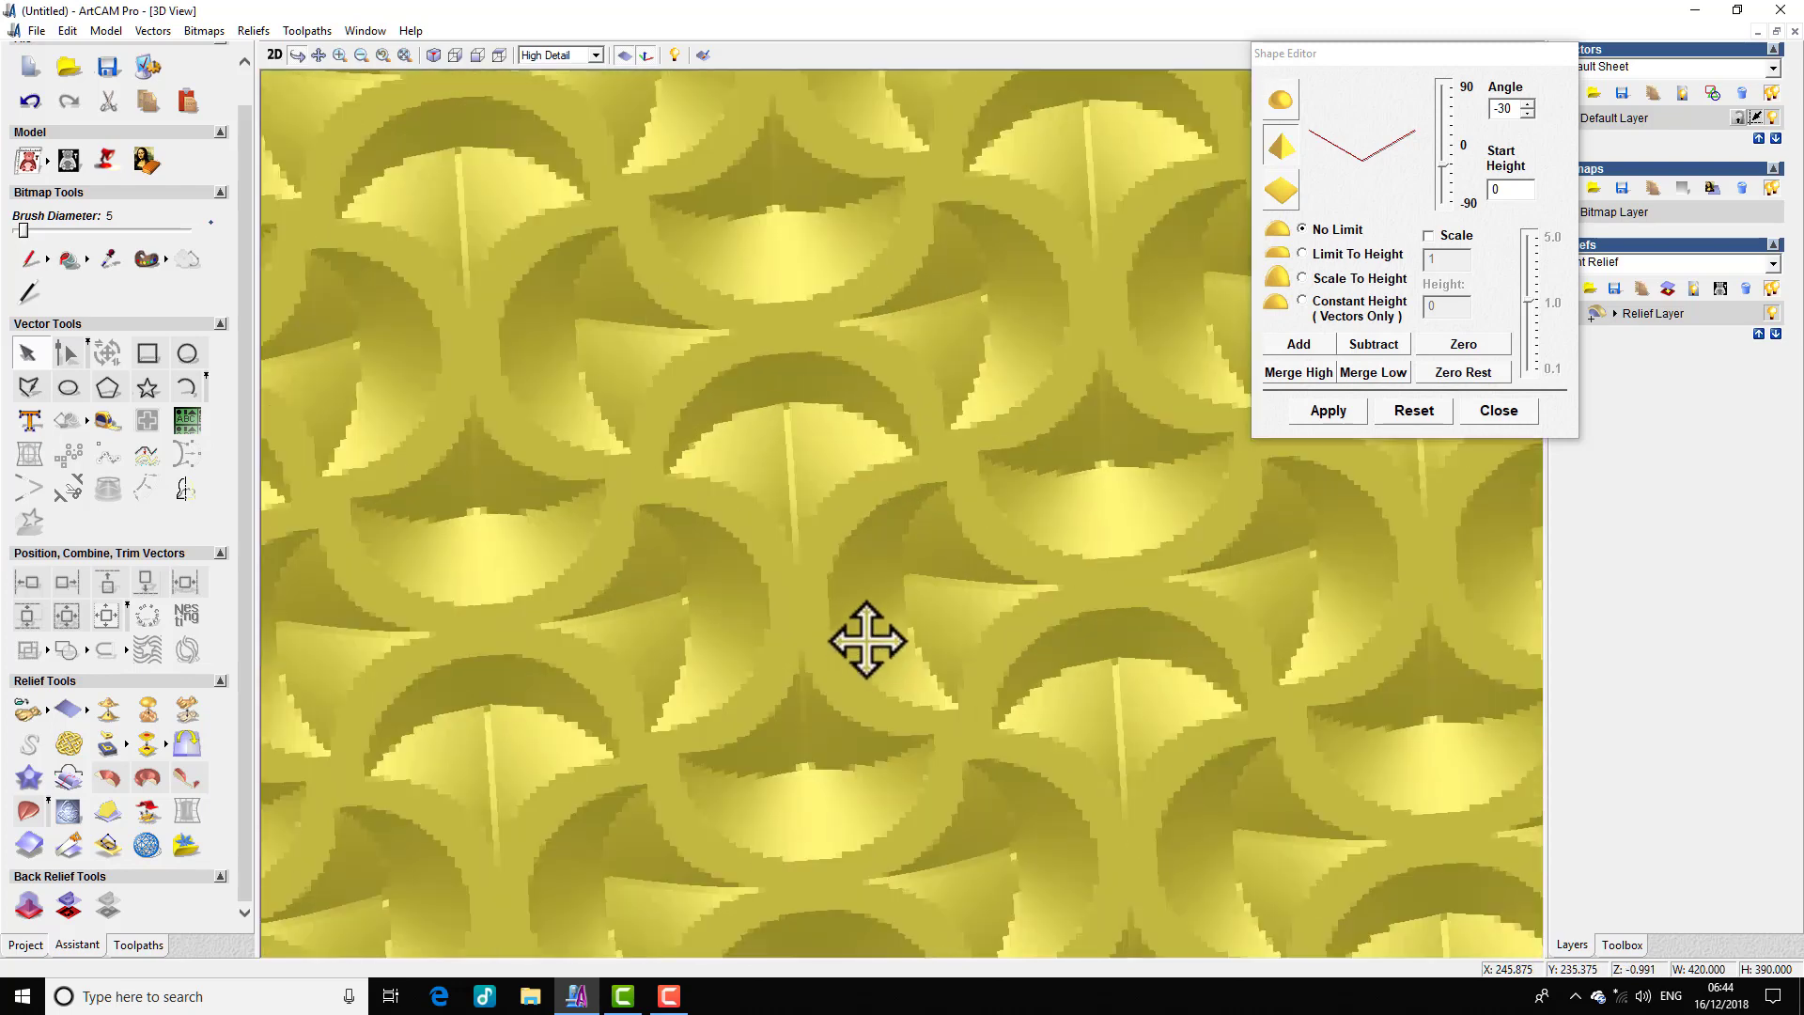
{"action": "scroll", "coordinate": [845, 554], "scroll_direction": "down", "scroll_amount": 1}
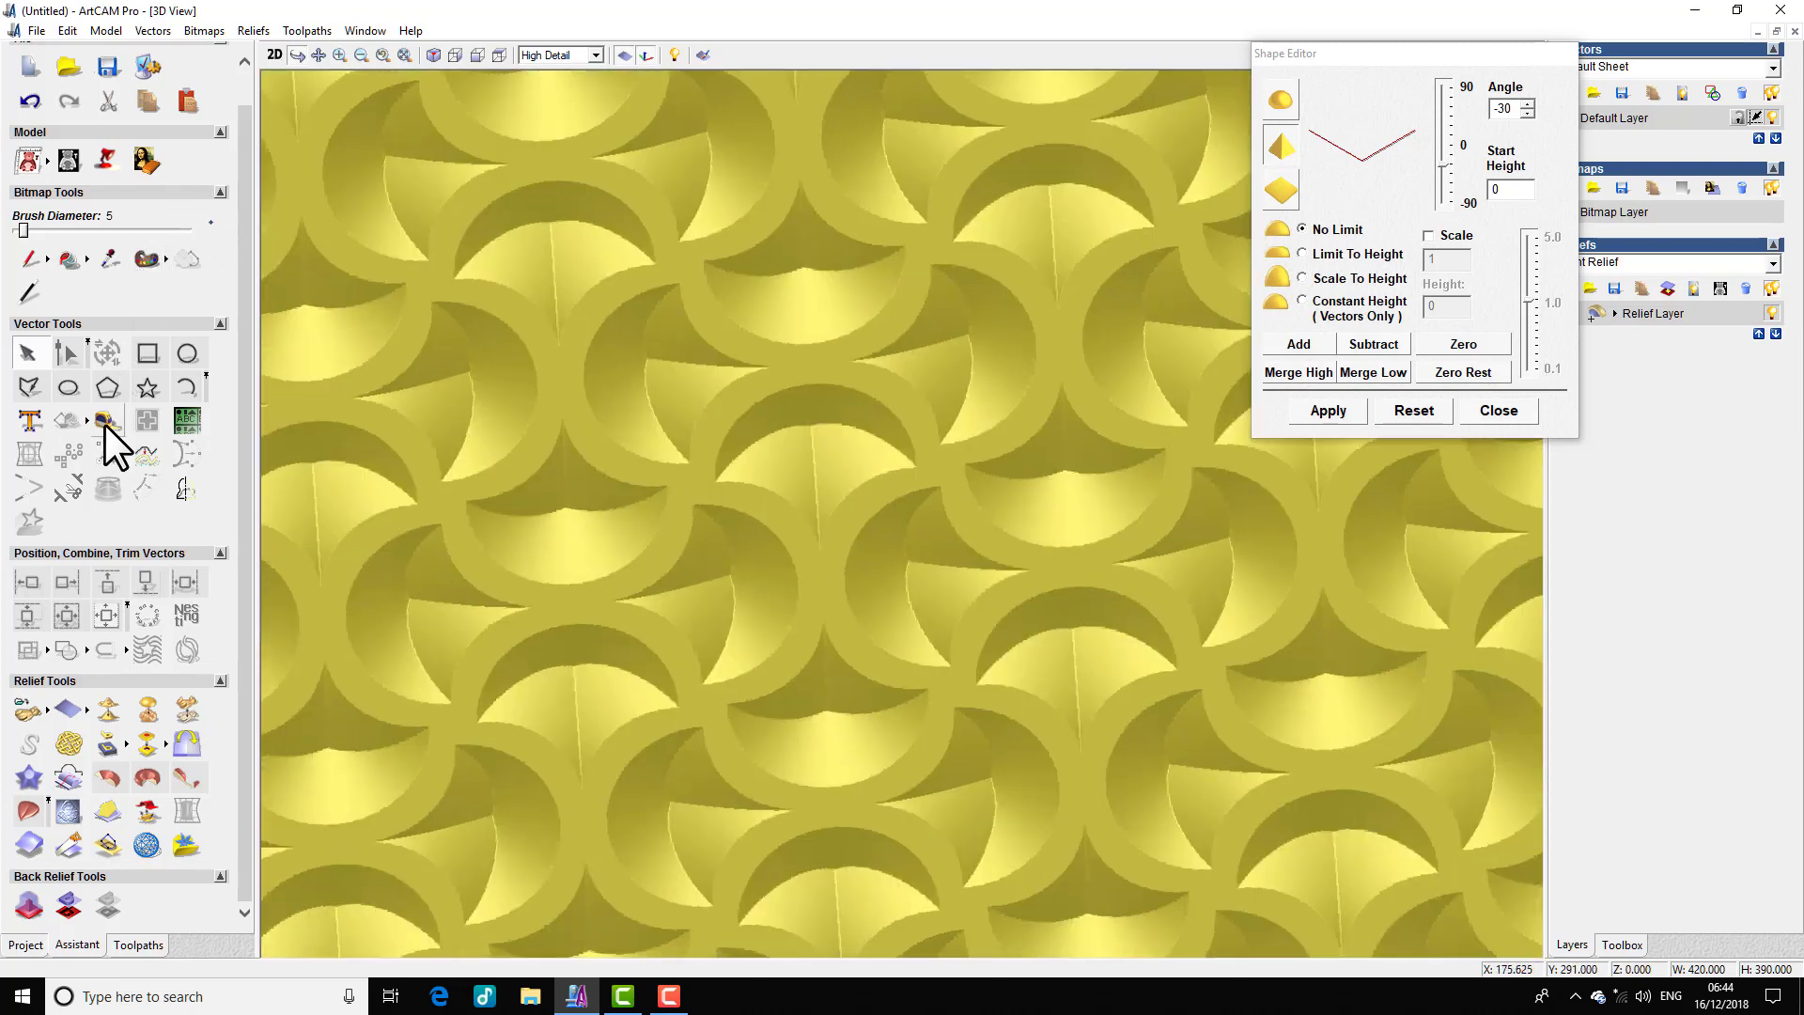
Step: Render the relief in the Rose Gold material and tilt it to a new angle
{"action": "left_click", "coordinate": [104, 159]}
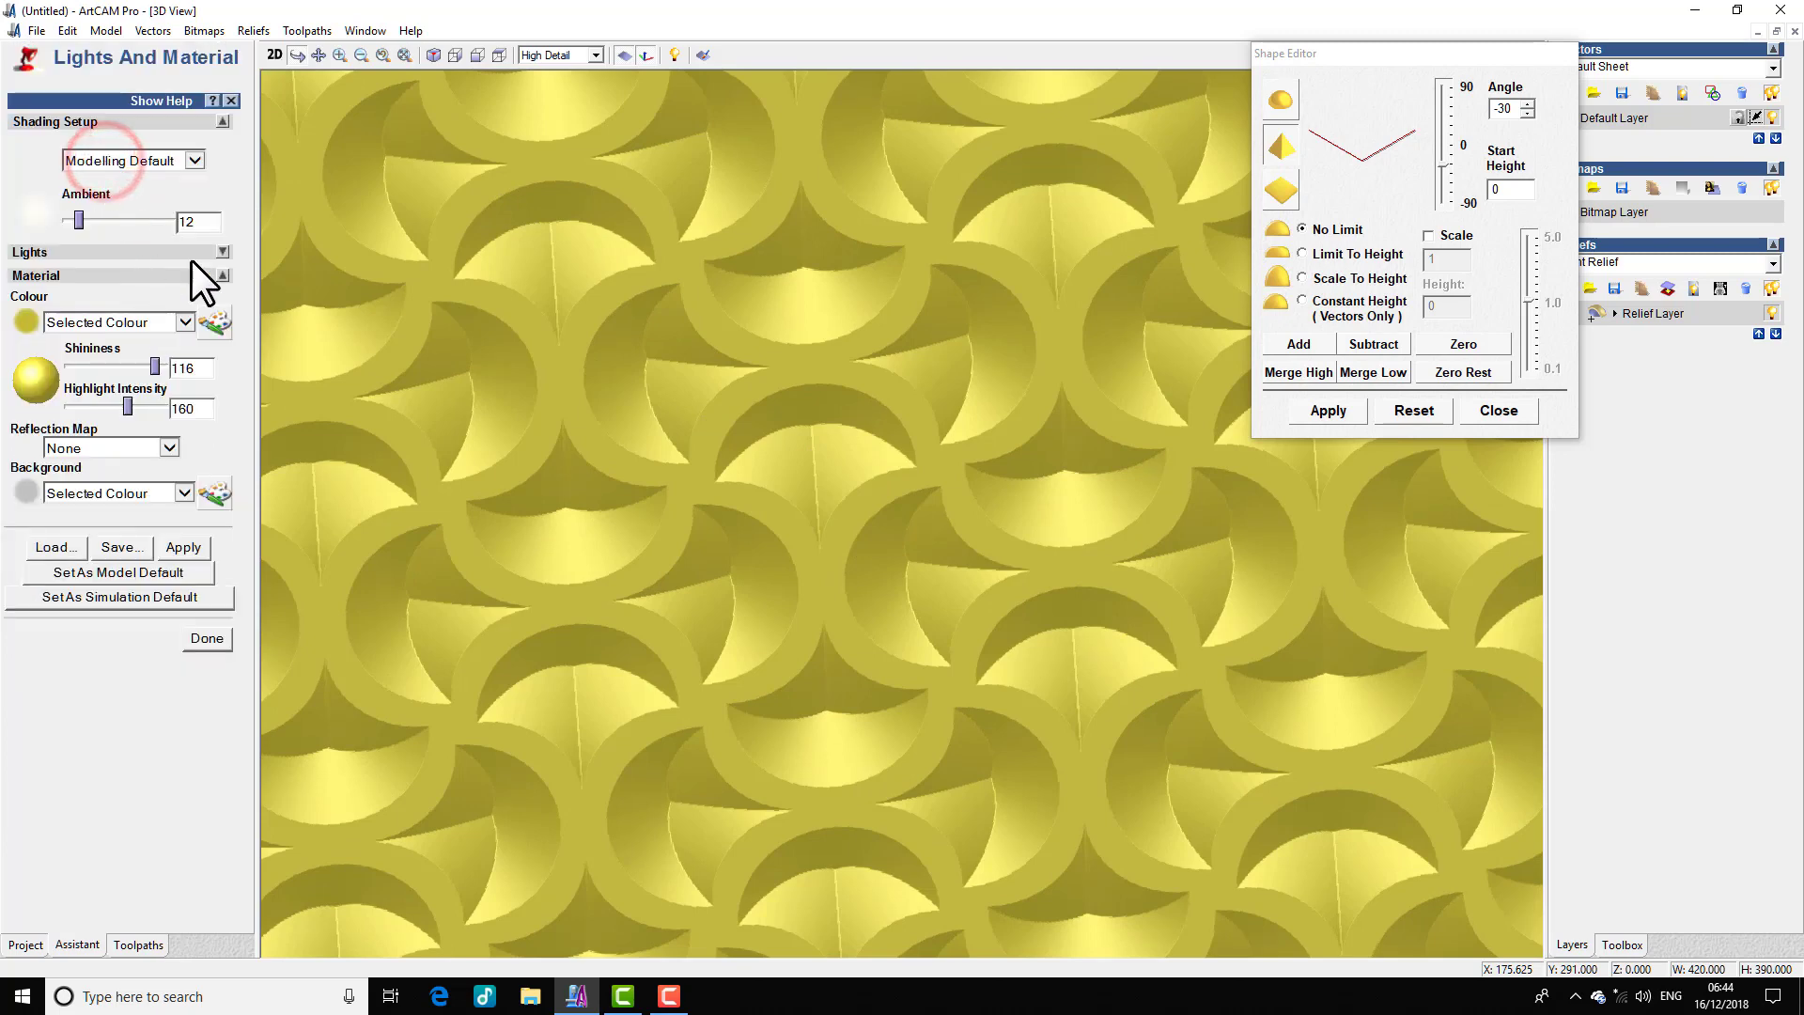
{"action": "left_click", "coordinate": [189, 163]}
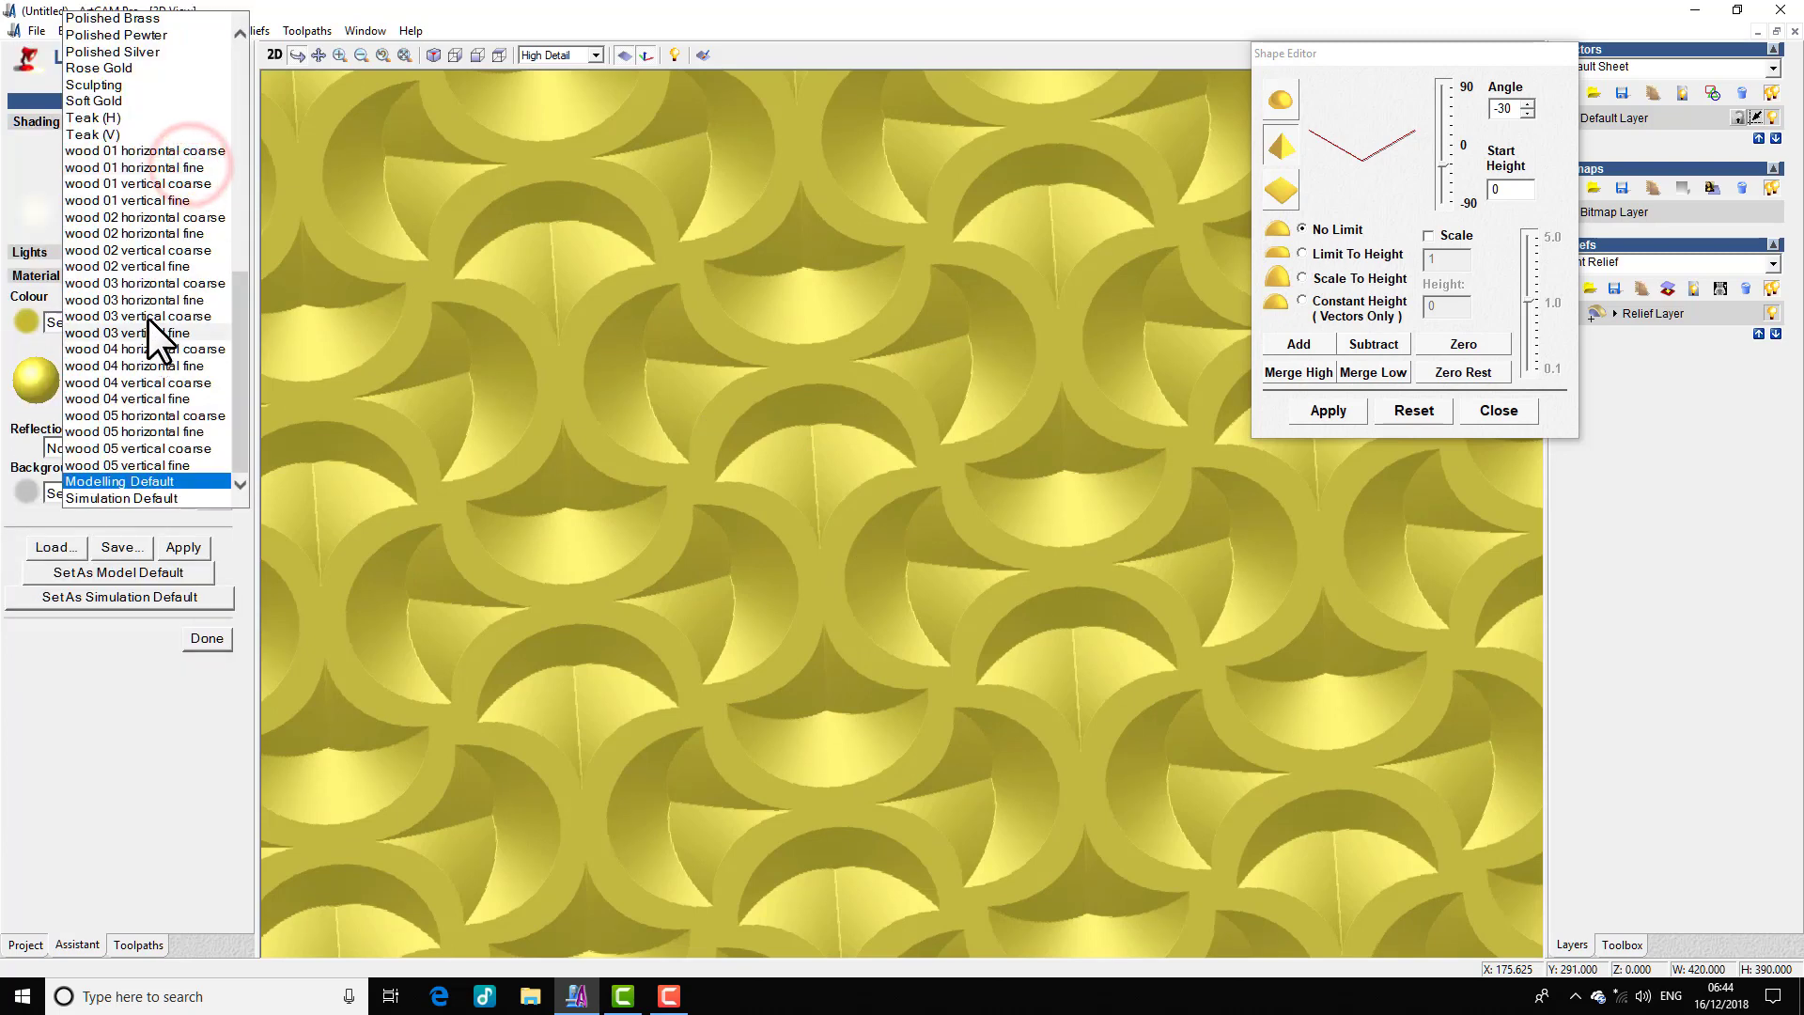
{"action": "scroll", "coordinate": [113, 169], "scroll_direction": "up", "scroll_amount": 1}
{"action": "left_click", "coordinate": [115, 122]}
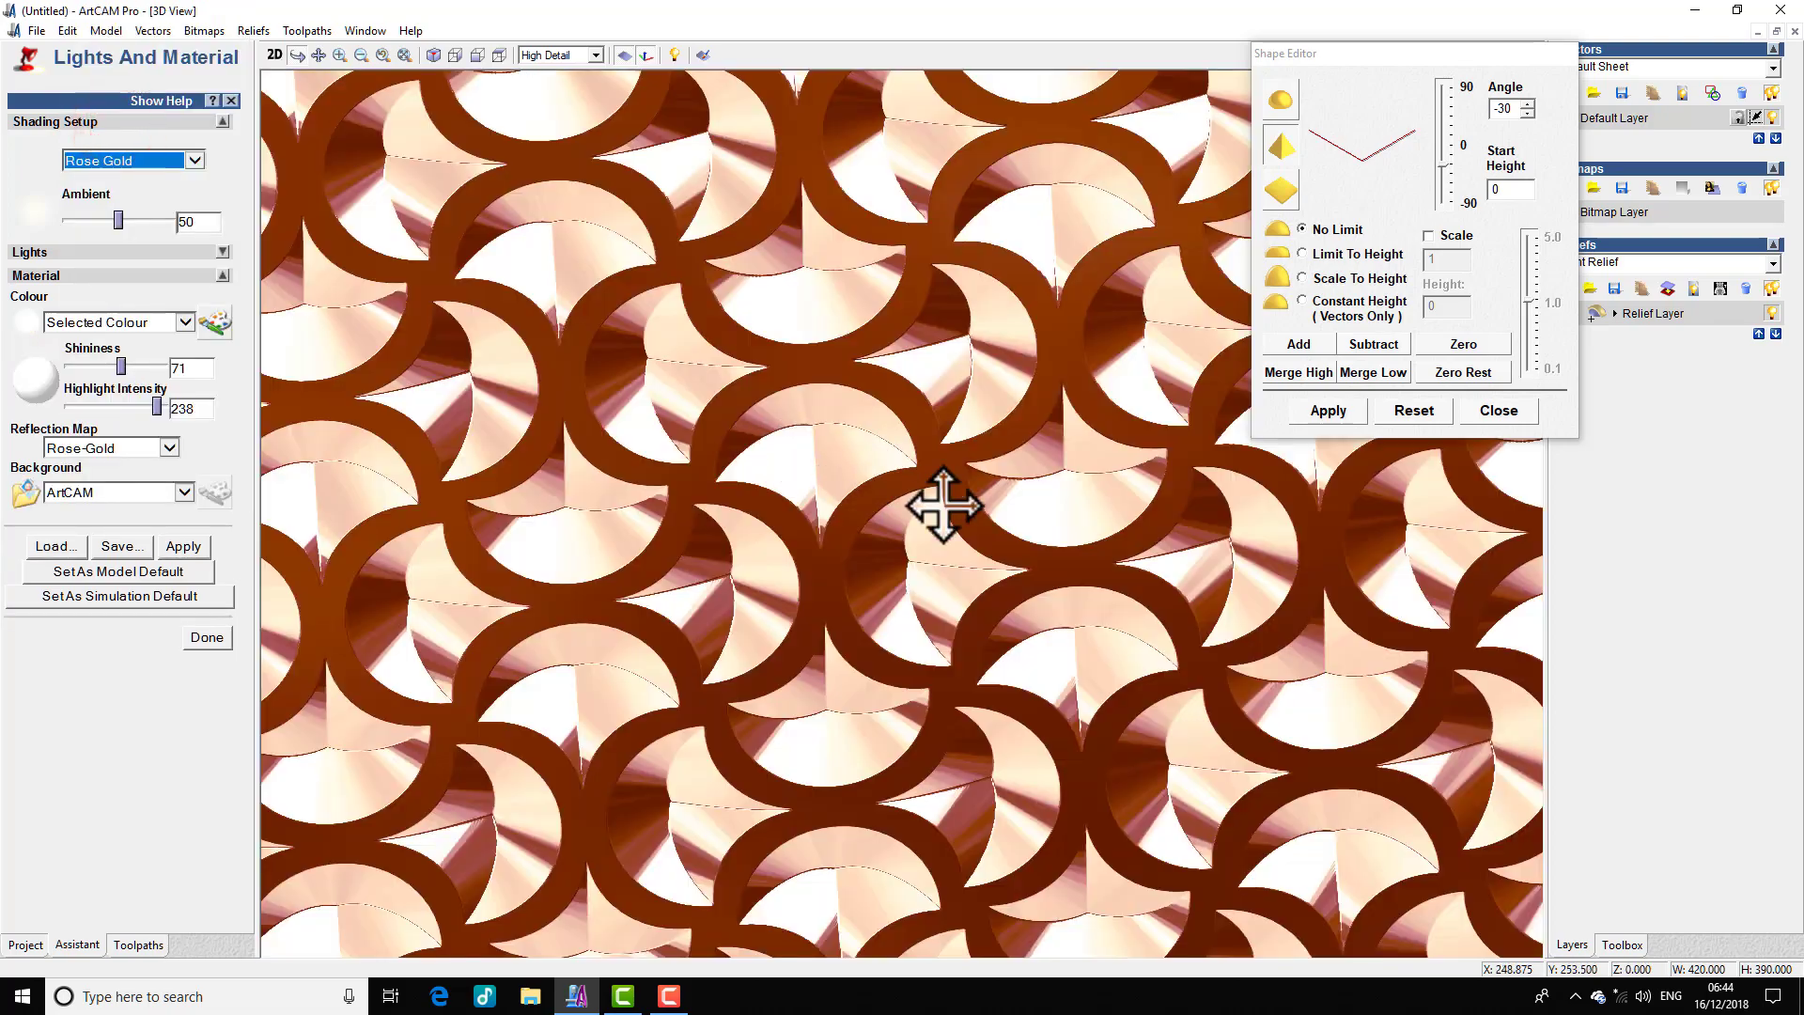
{"action": "mouse_move", "coordinate": [944, 506]}
{"action": "left_mouse_down"}
{"action": "mouse_move", "coordinate": [858, 564]}
{"action": "mouse_move", "coordinate": [846, 301]}
{"action": "mouse_move", "coordinate": [874, 573]}
{"action": "mouse_move", "coordinate": [637, 510]}
{"action": "mouse_move", "coordinate": [845, 270]}
{"action": "mouse_move", "coordinate": [837, 423]}
{"action": "left_mouse_up"}
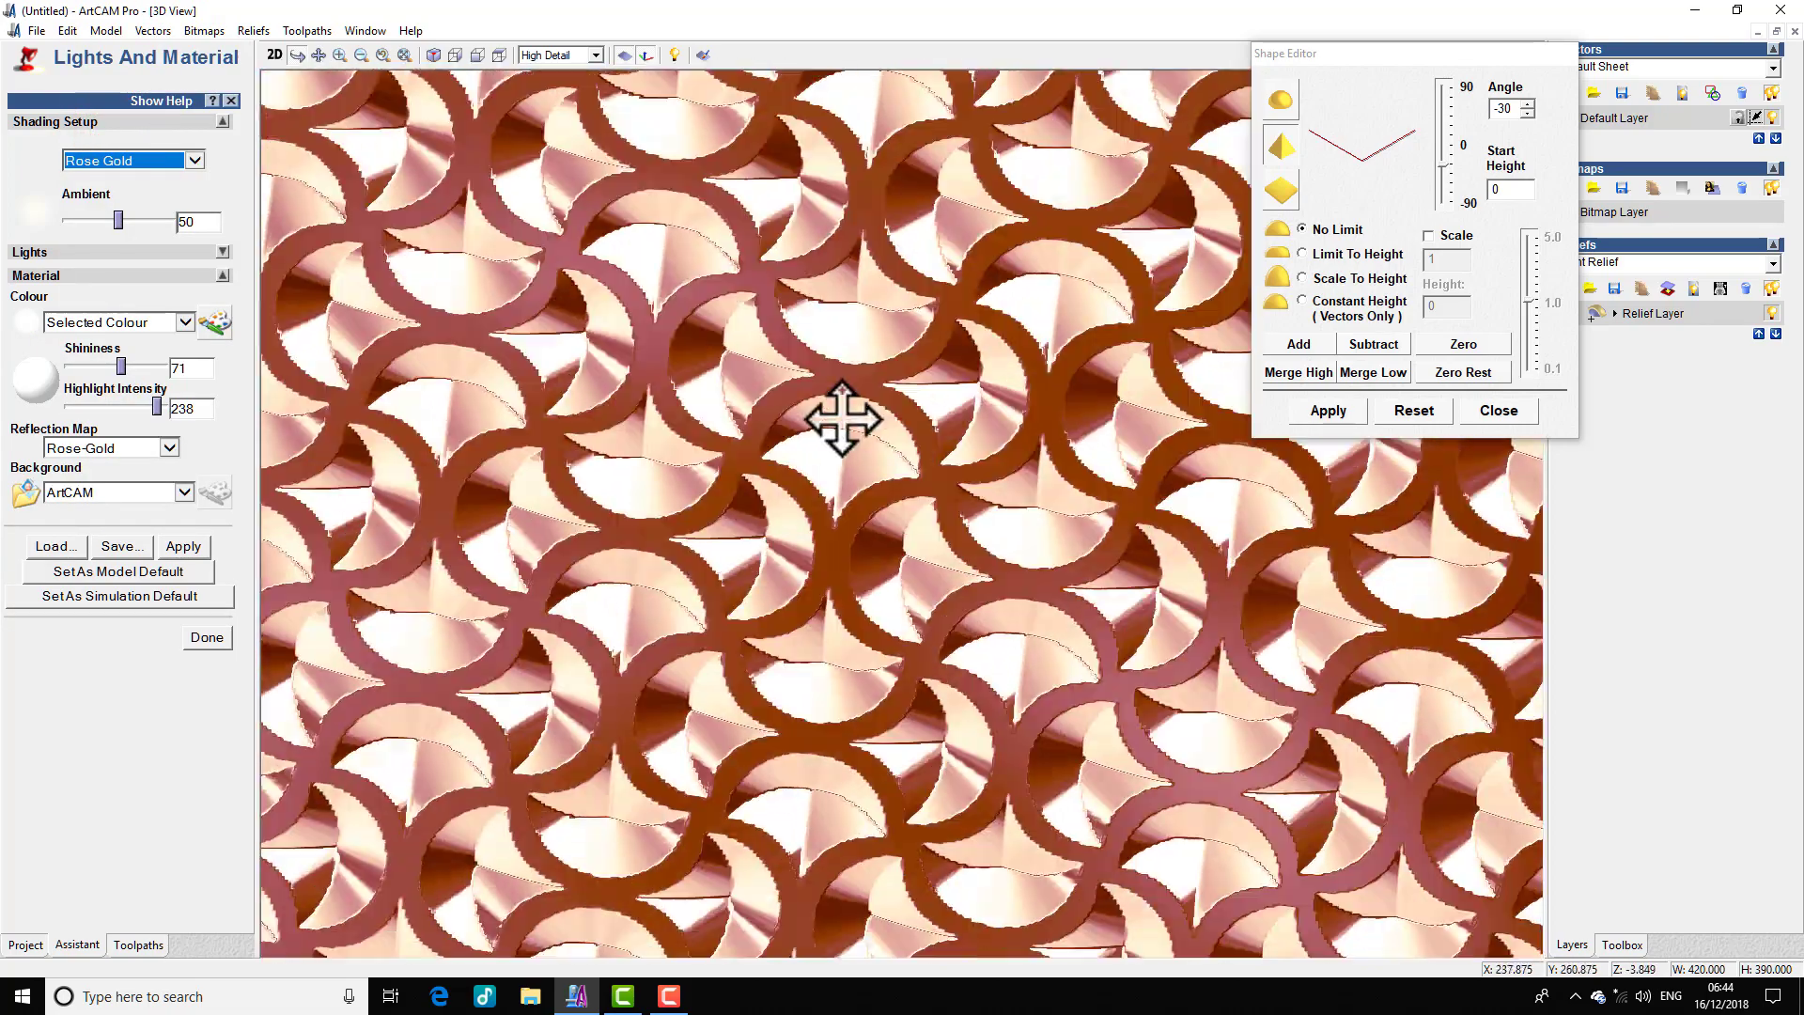
{"action": "left_click", "coordinate": [1494, 410]}
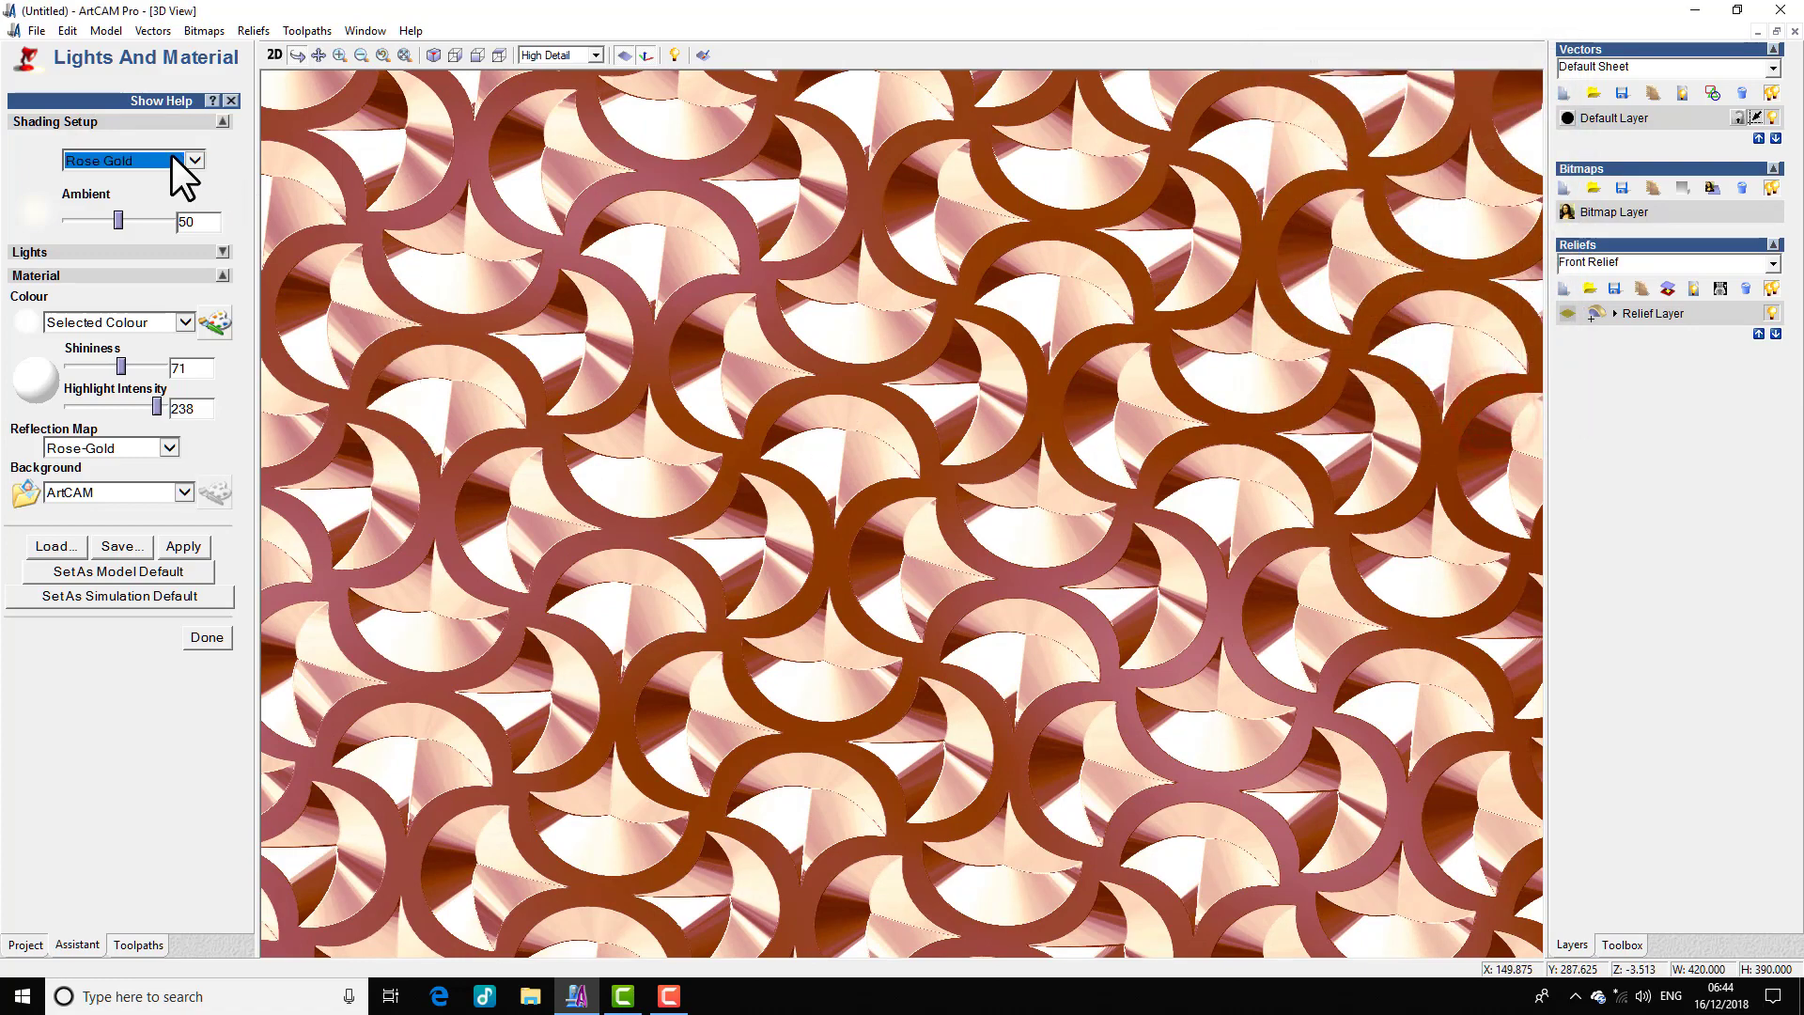
Step: Switch the relief material to wood 03 vertical coarse
{"action": "left_click", "coordinate": [194, 159]}
{"action": "left_click", "coordinate": [111, 407]}
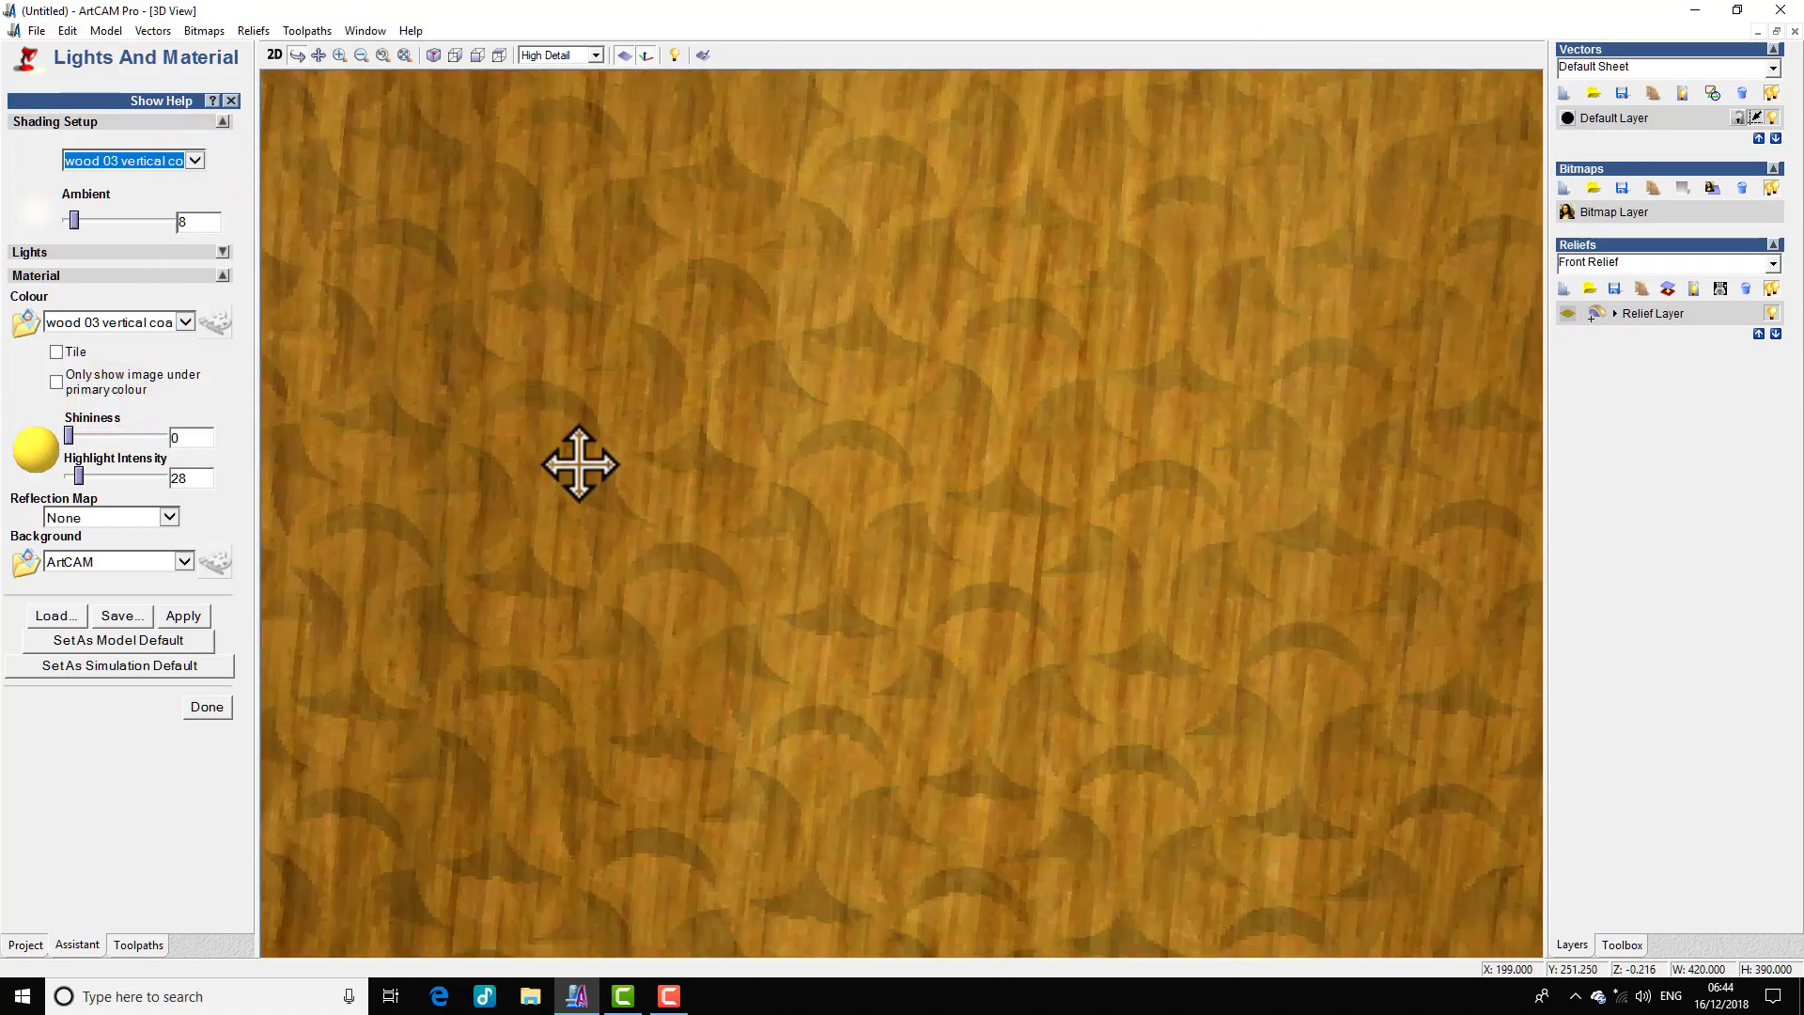
{"action": "left_click_drag", "start_coordinate": [579, 463], "coordinate": [740, 499]}
Step: Switch the material to Marble - White, accepting the missing-image warning
{"action": "left_click", "coordinate": [194, 160]}
{"action": "scroll", "coordinate": [122, 94], "scroll_direction": "up", "scroll_amount": 3}
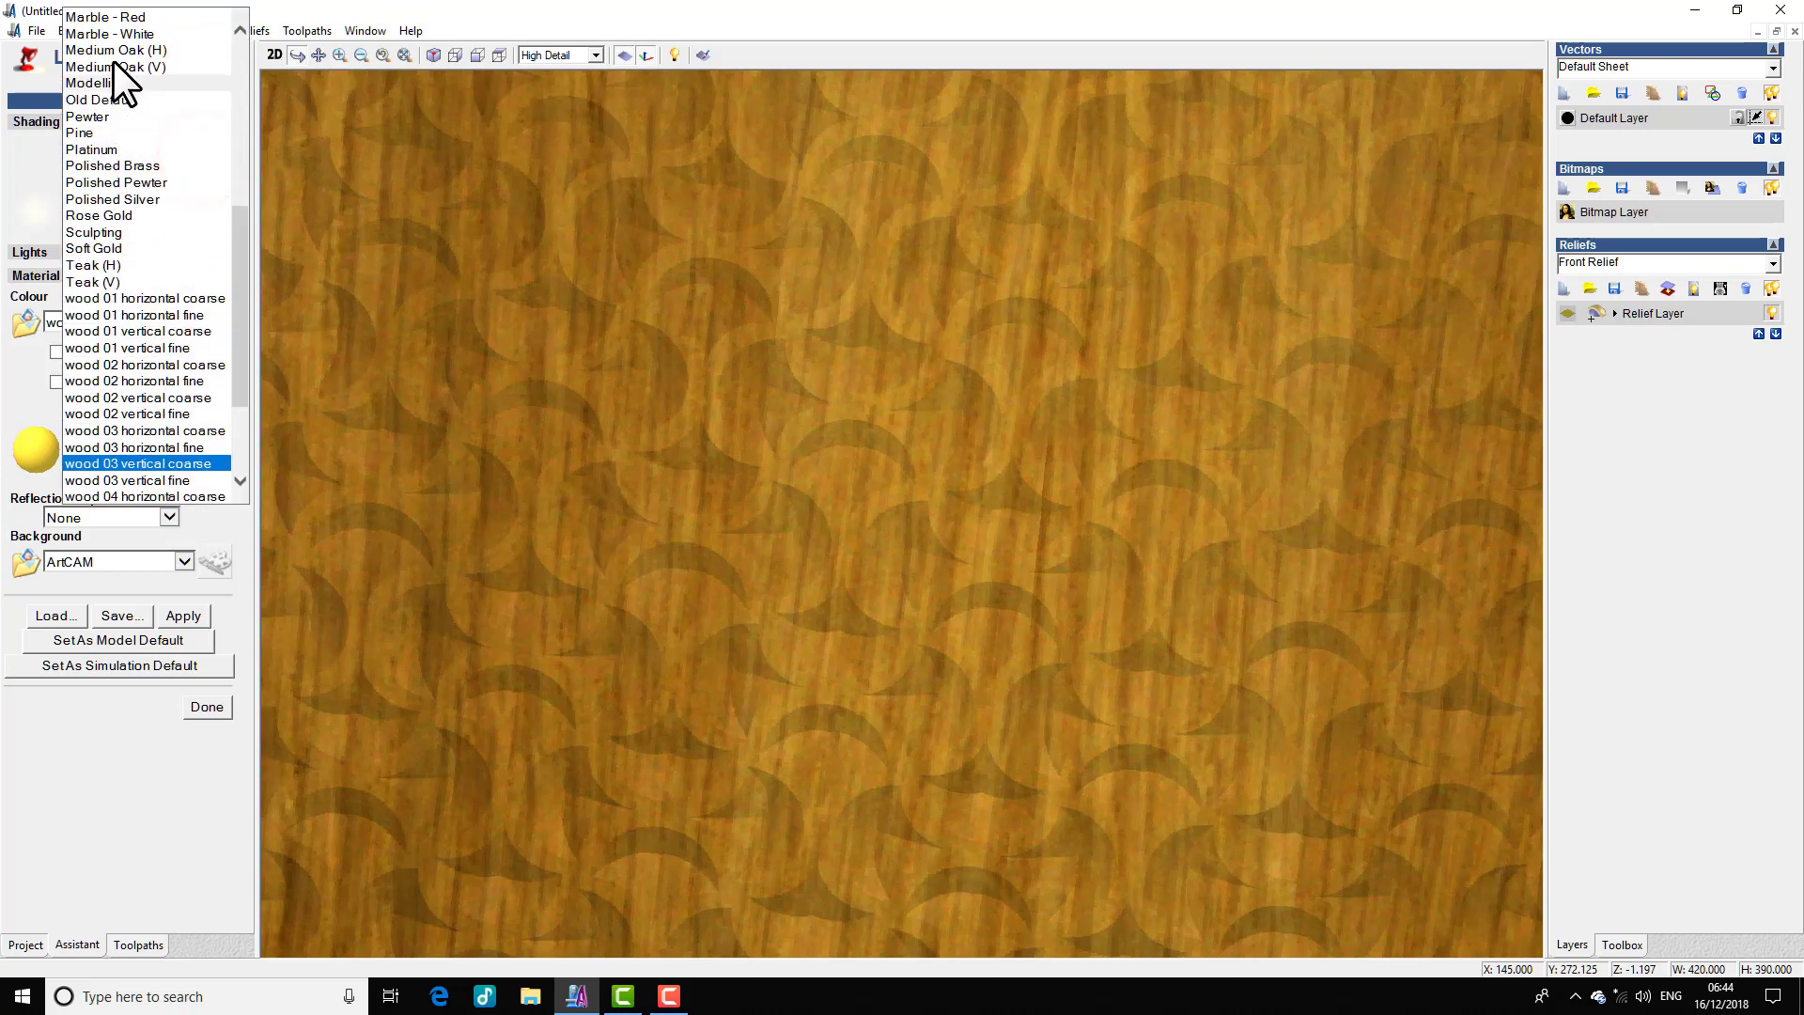
{"action": "left_click", "coordinate": [116, 35]}
{"action": "left_click", "coordinate": [1018, 542]}
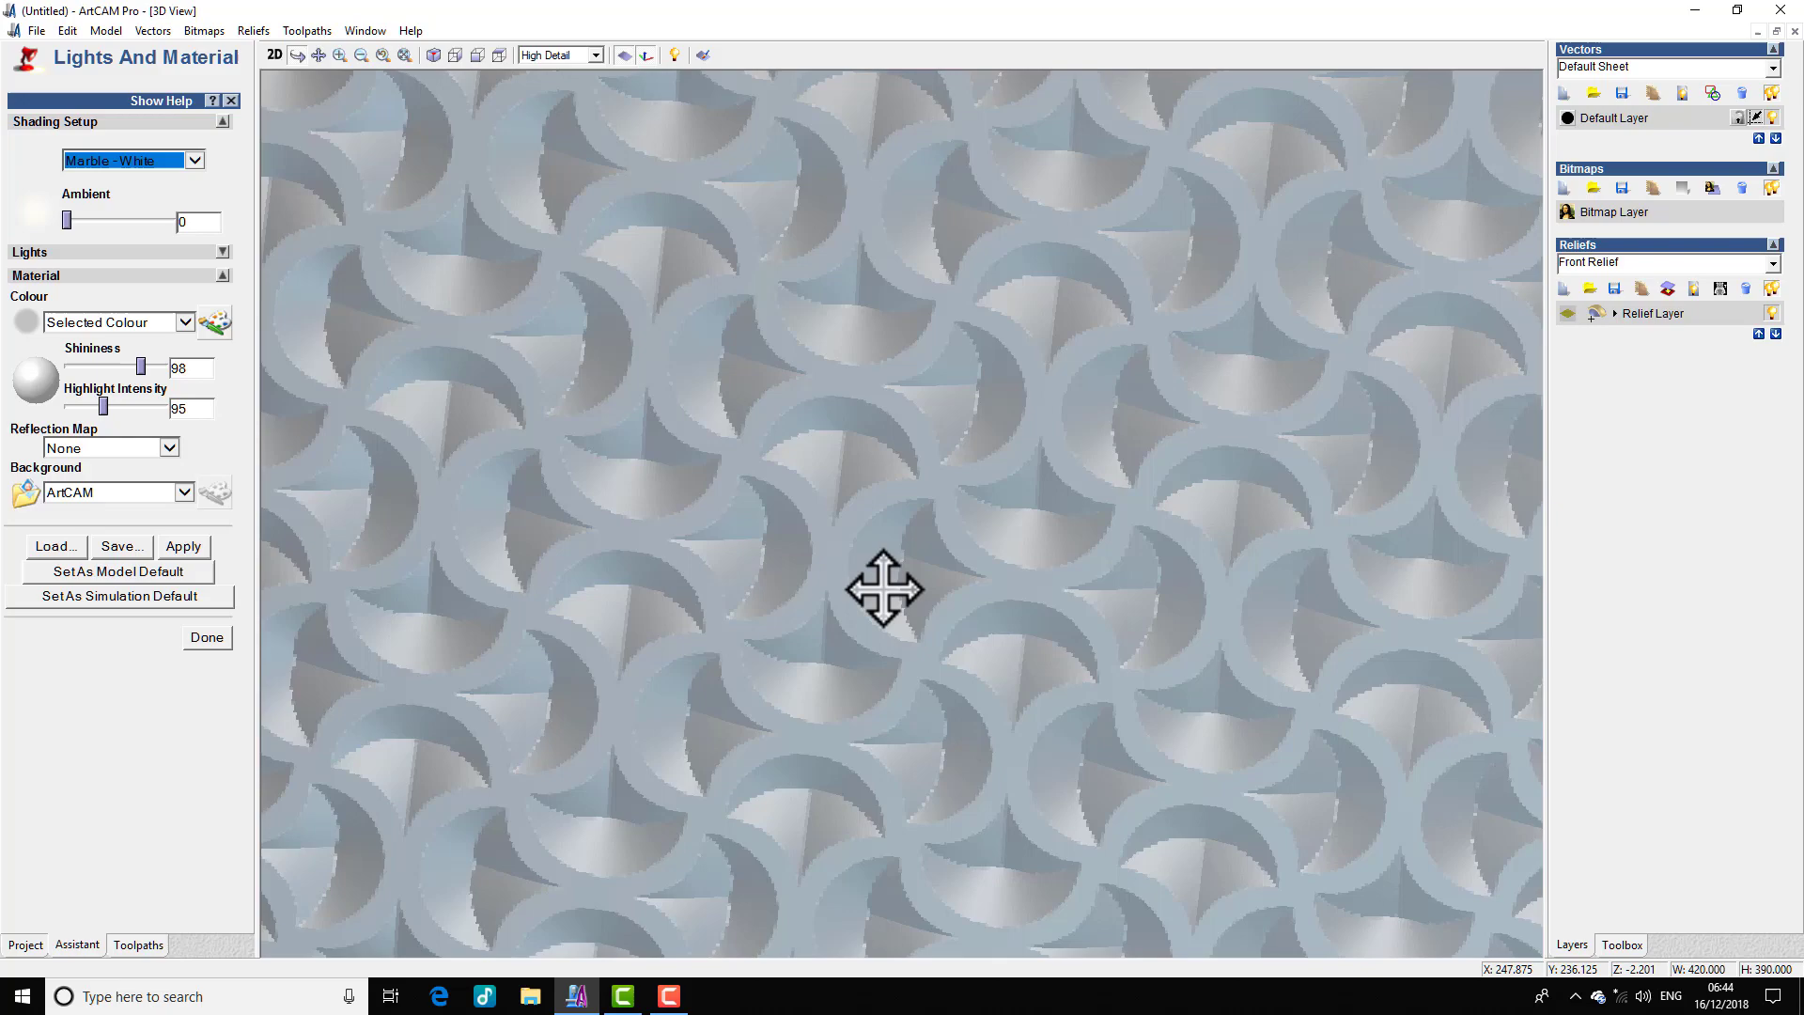
{"action": "mouse_move", "coordinate": [883, 592]}
{"action": "left_mouse_down"}
{"action": "mouse_move", "coordinate": [935, 713]}
{"action": "mouse_move", "coordinate": [963, 428]}
{"action": "mouse_move", "coordinate": [961, 572]}
{"action": "mouse_move", "coordinate": [906, 434]}
{"action": "left_mouse_up"}
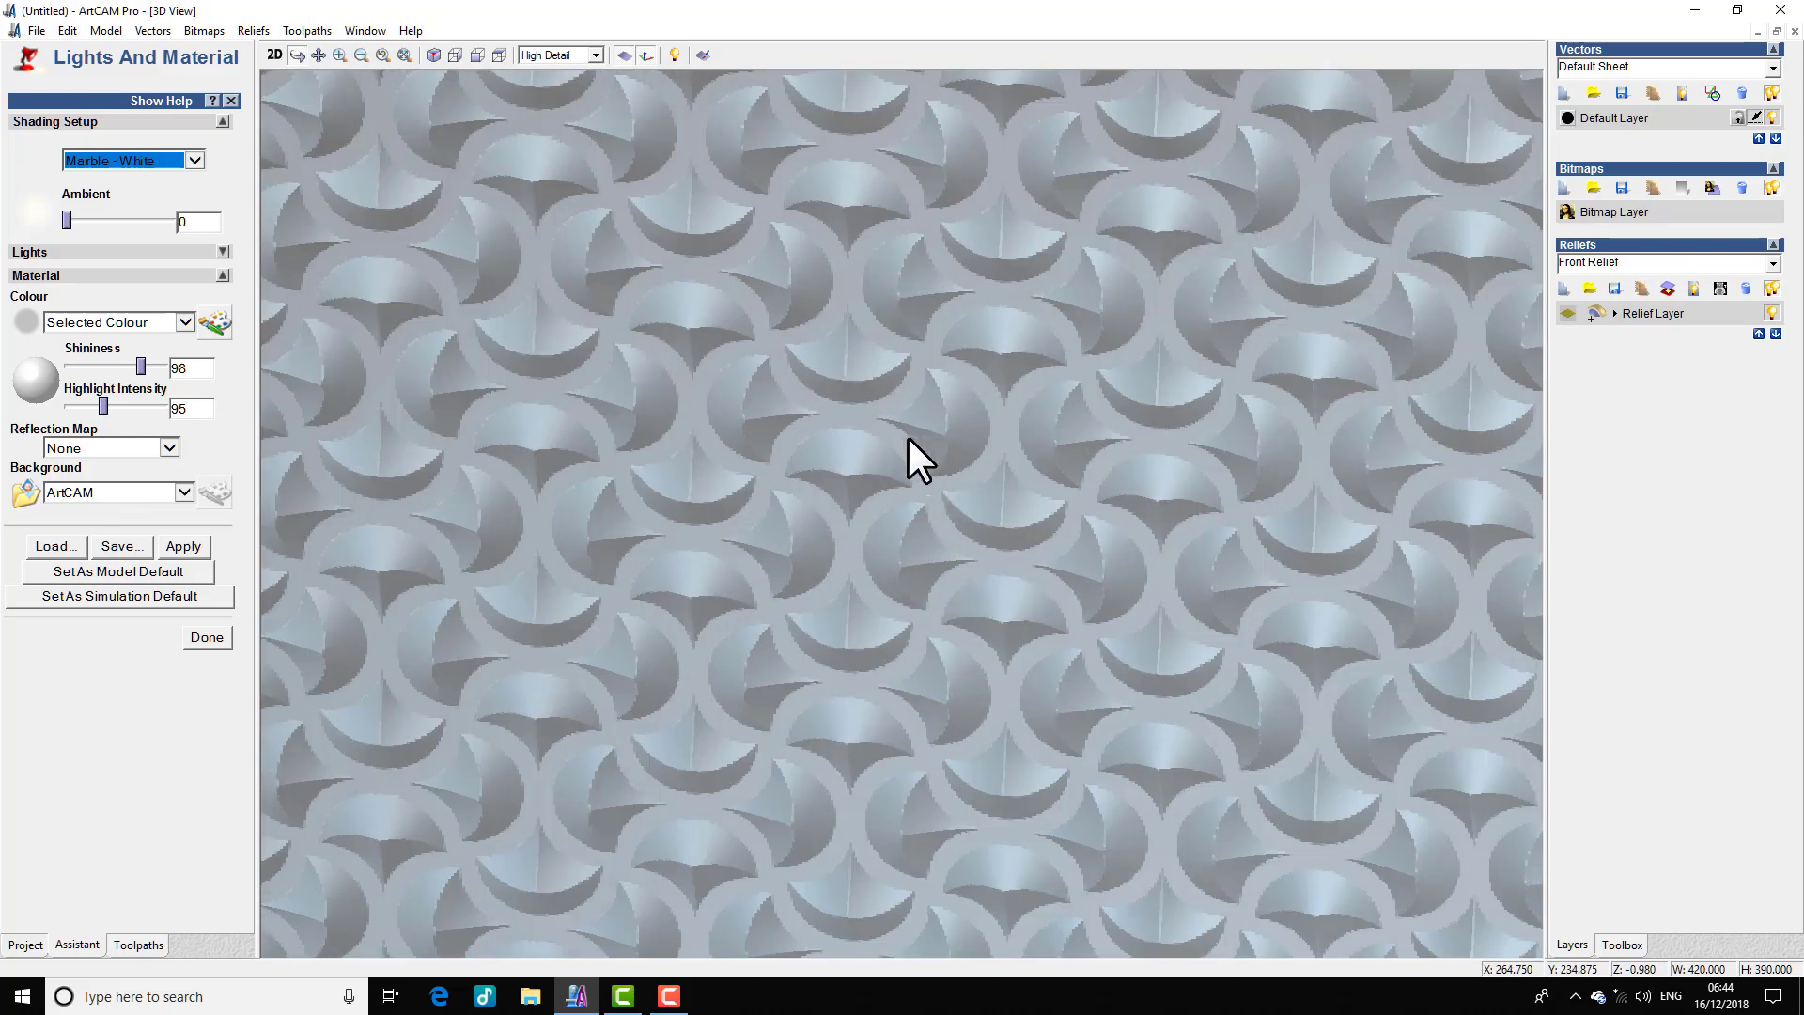
Step: Render the relief in the wood 05 vertical fine material
{"action": "left_click", "coordinate": [194, 161]}
{"action": "scroll", "coordinate": [151, 357], "scroll_direction": "down", "scroll_amount": 4}
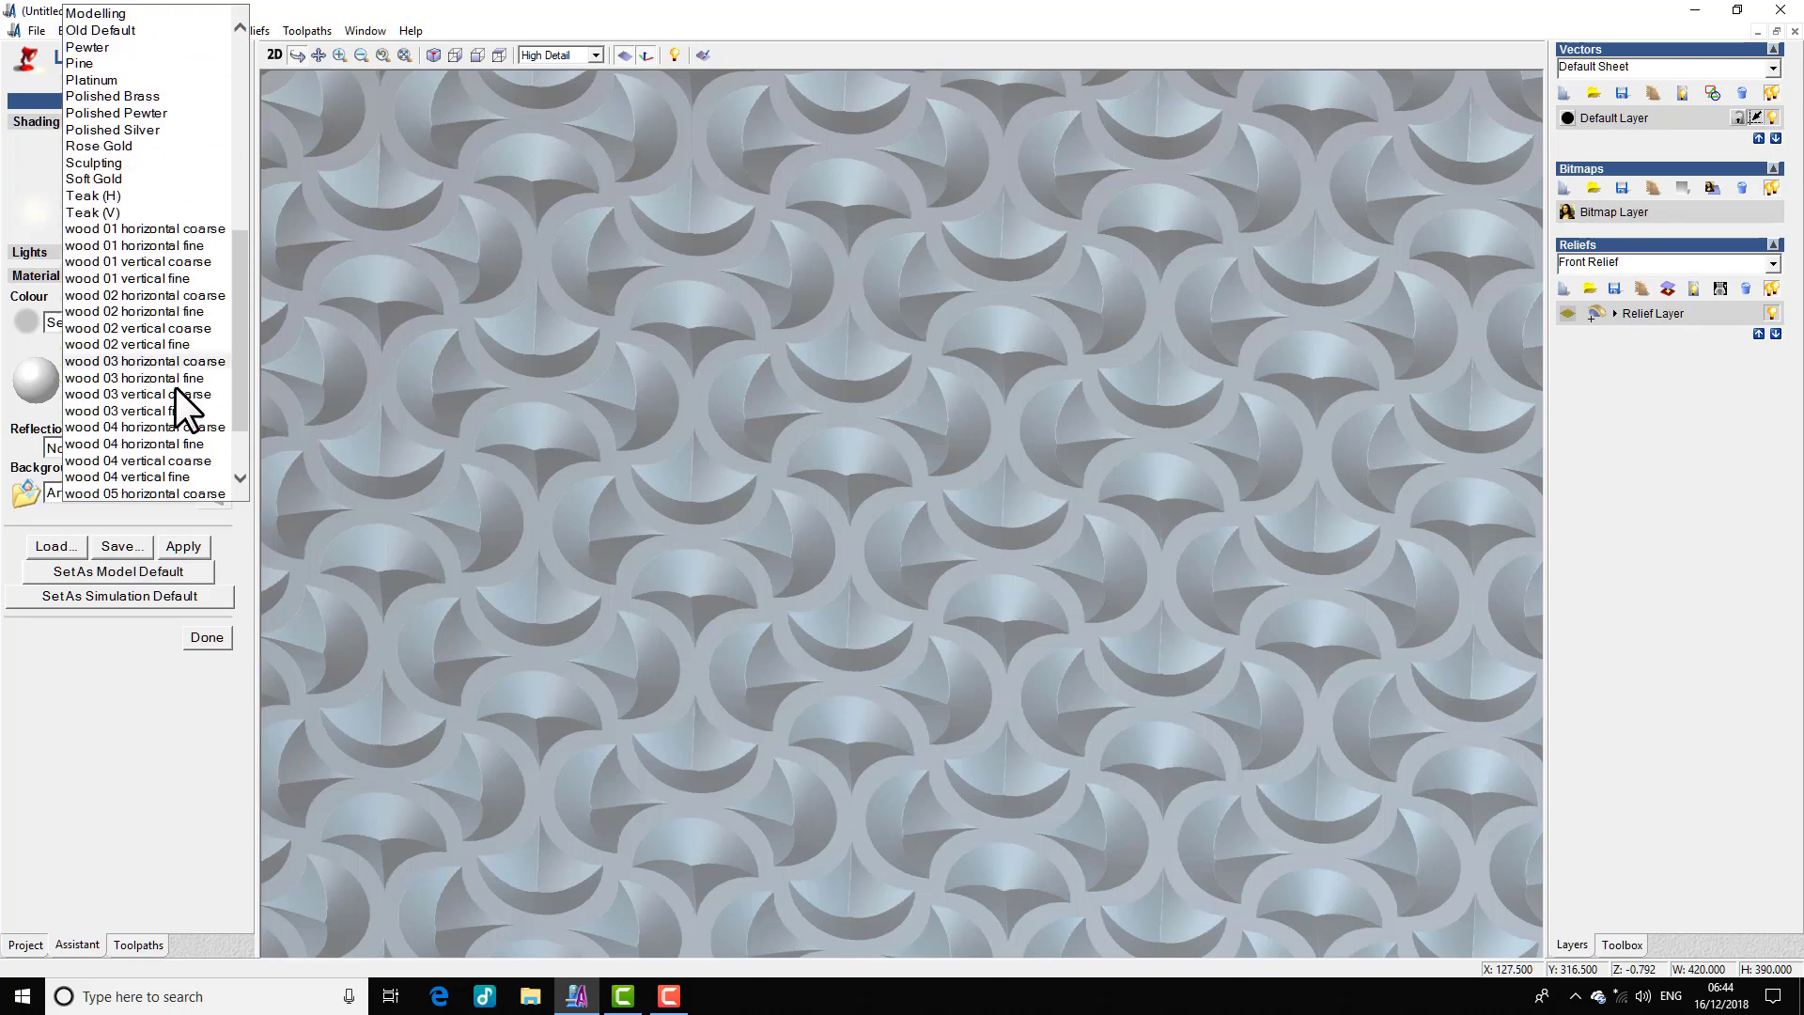
{"action": "scroll", "coordinate": [175, 386], "scroll_direction": "down", "scroll_amount": 1}
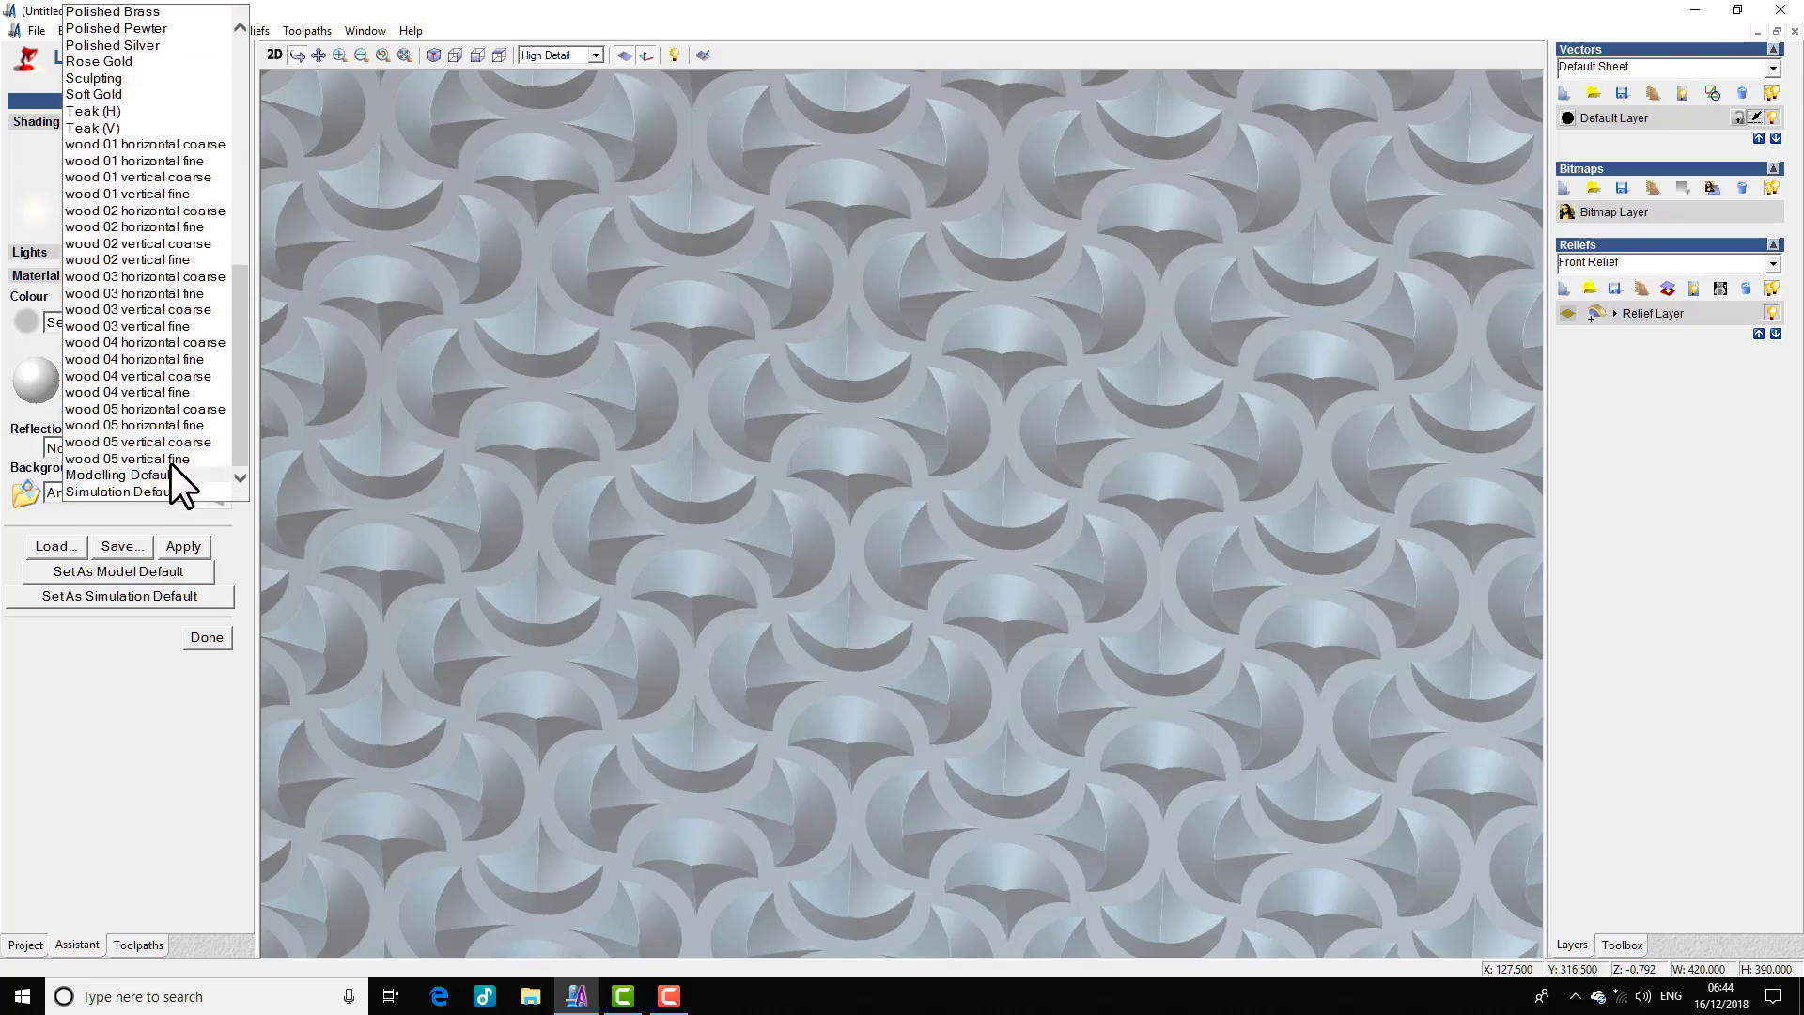
{"action": "left_click", "coordinate": [174, 458]}
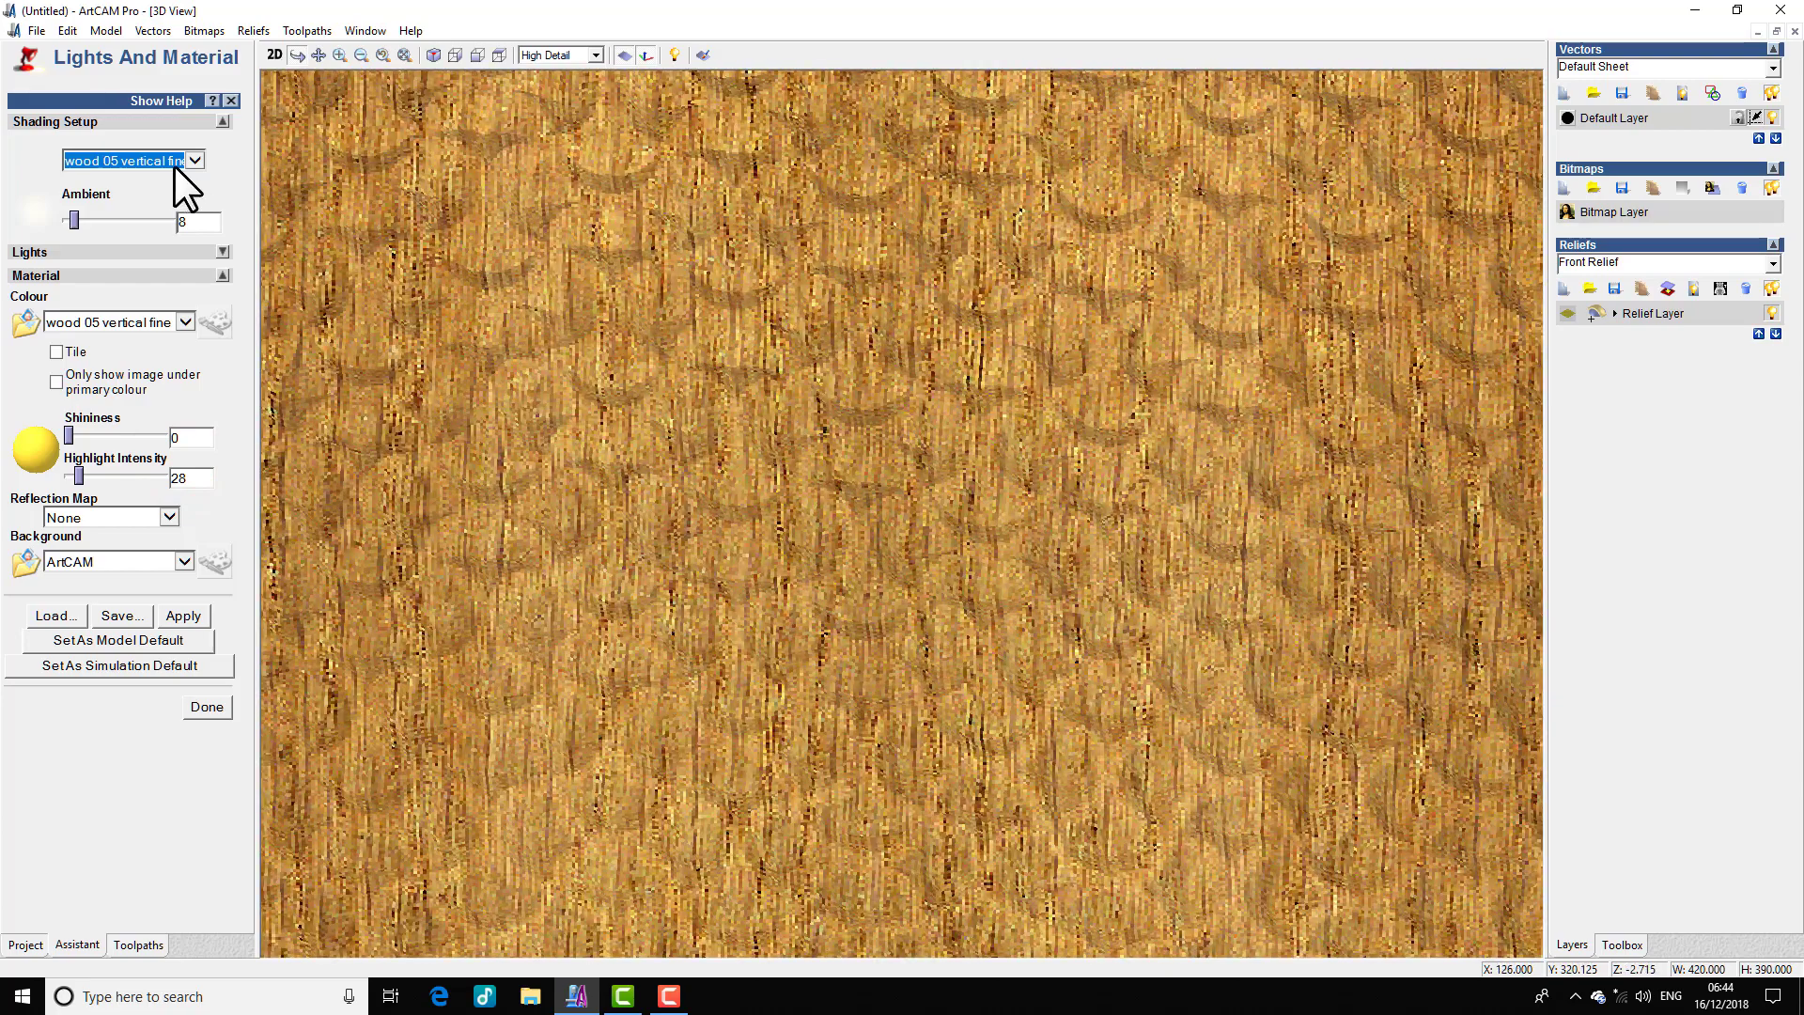
Step: Switch to Blue Wax and view the whole pattern flat from above
{"action": "left_click", "coordinate": [193, 161]}
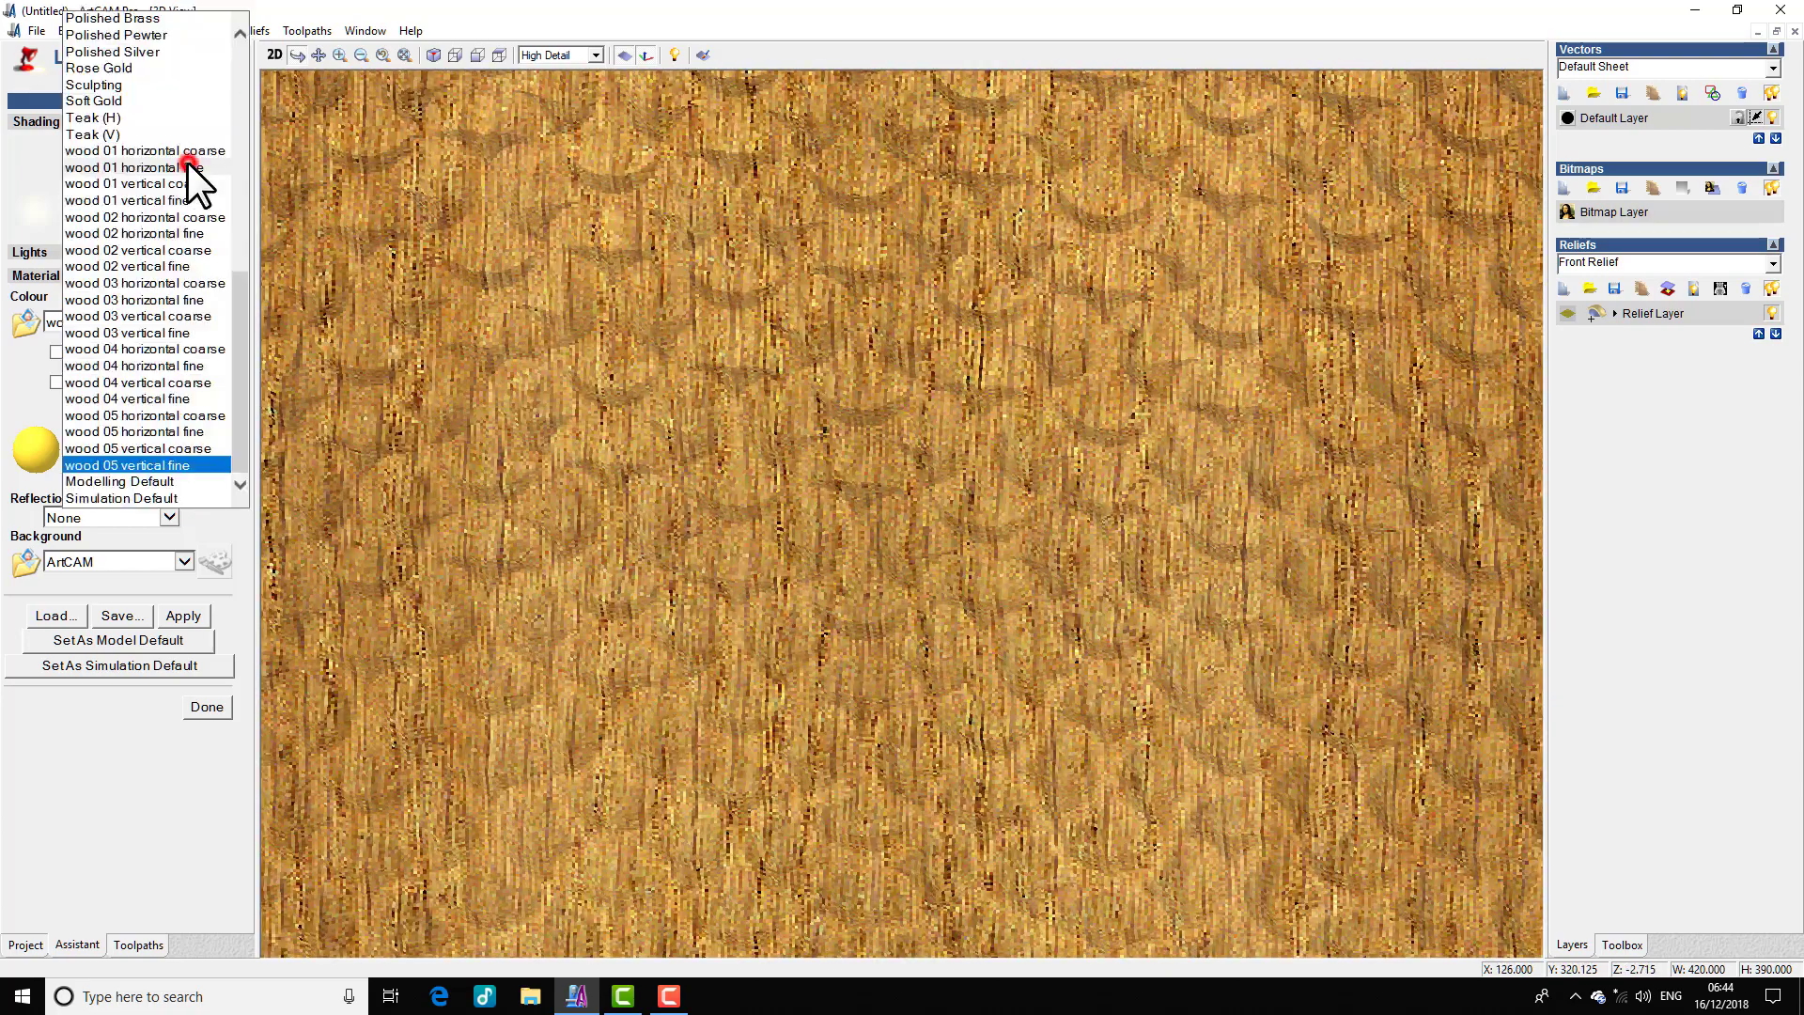
{"action": "scroll", "coordinate": [188, 161], "scroll_direction": "up", "scroll_amount": 8}
{"action": "scroll", "coordinate": [169, 186], "scroll_direction": "up", "scroll_amount": 3}
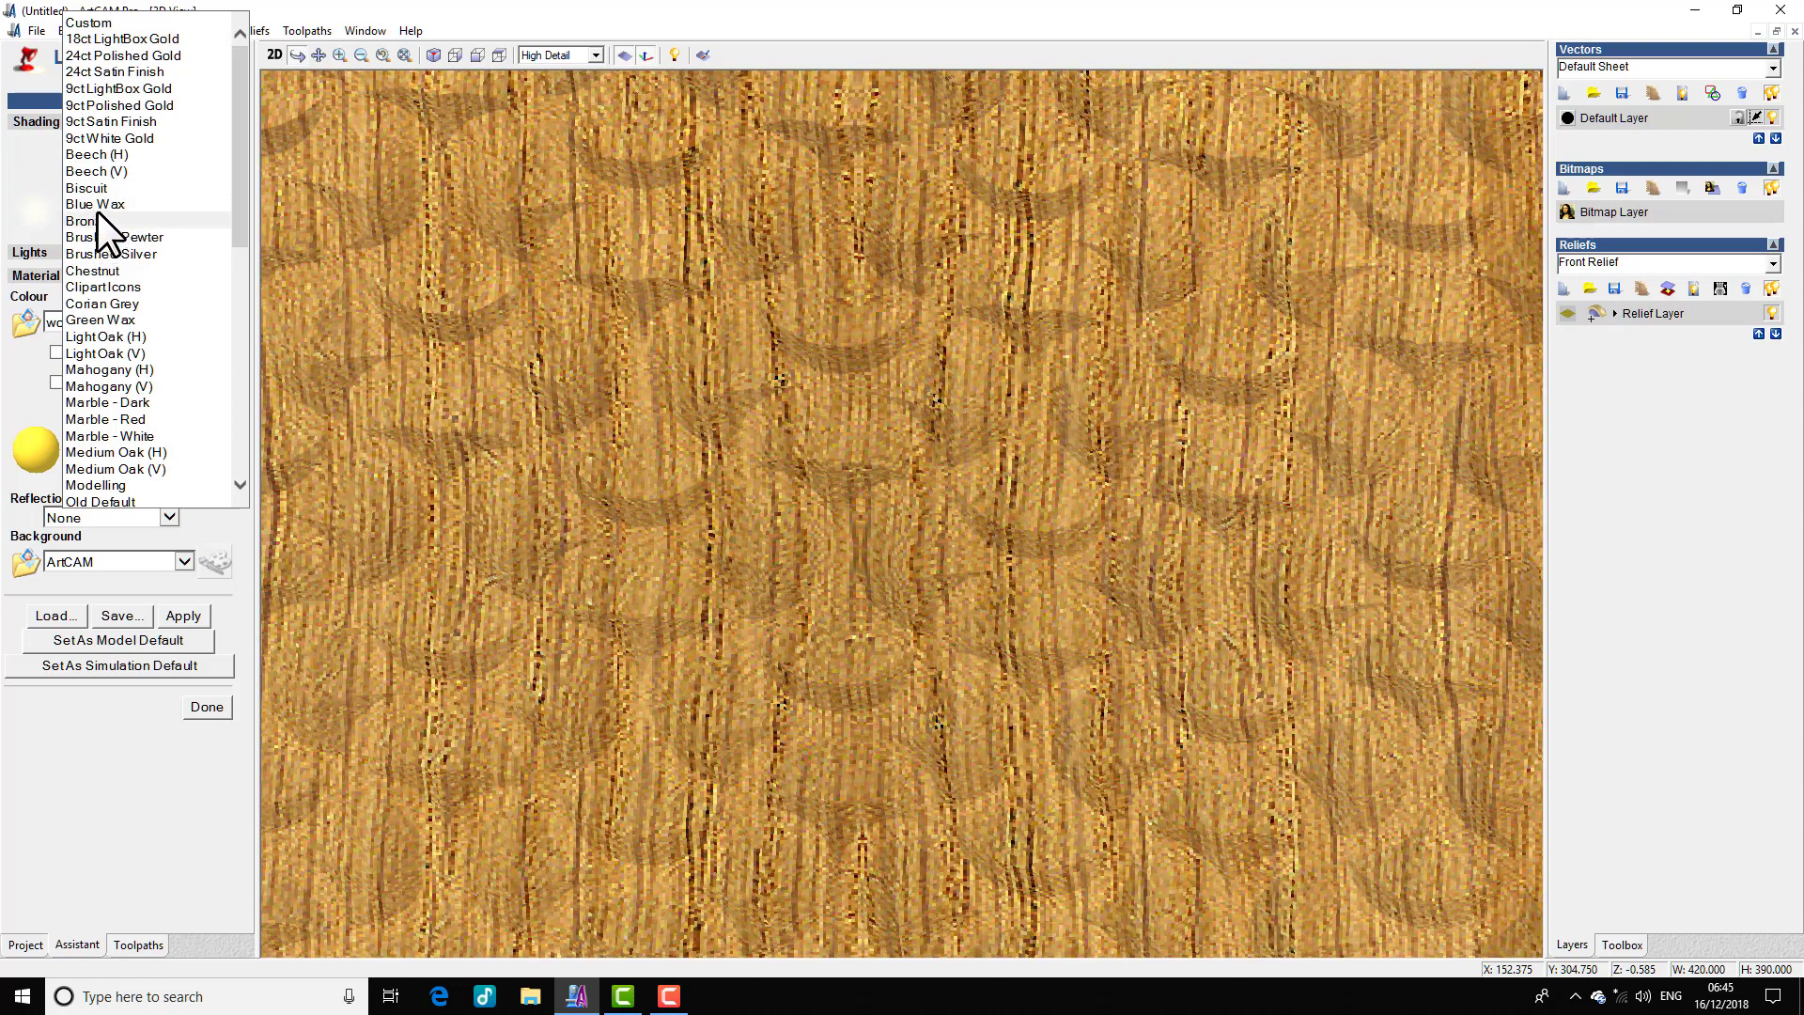
{"action": "left_click", "coordinate": [96, 206]}
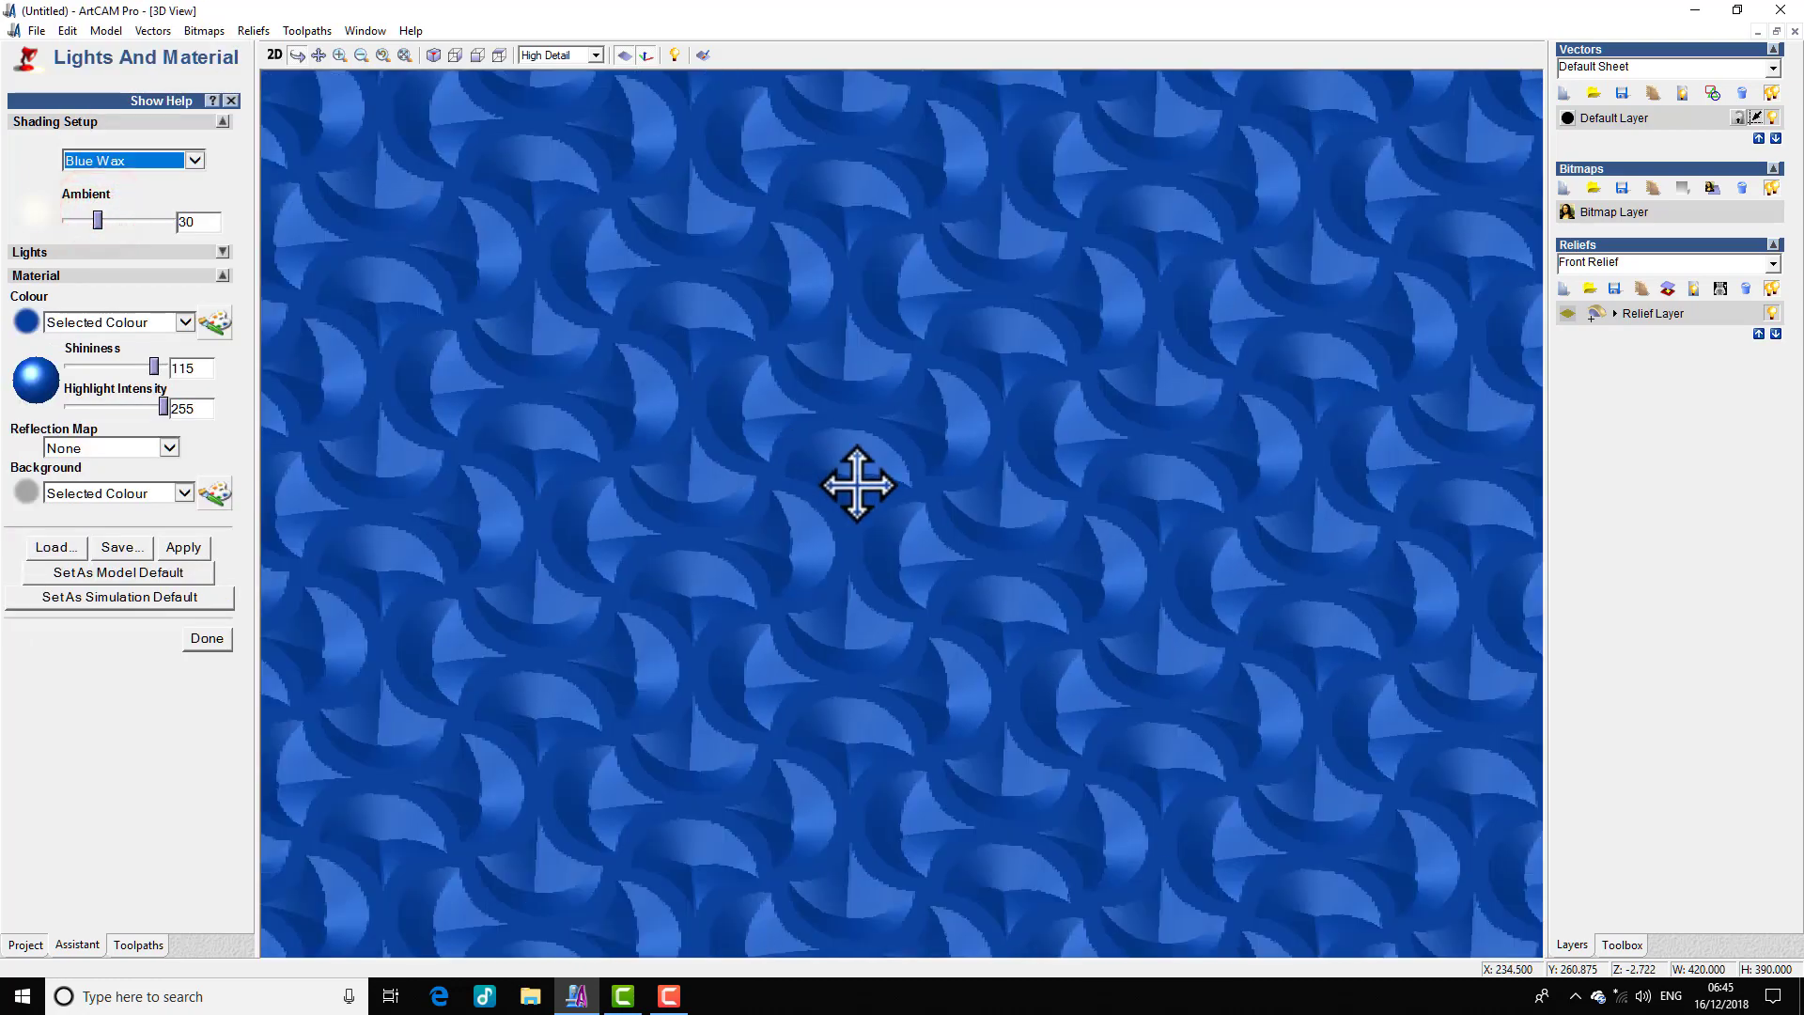
{"action": "mouse_move", "coordinate": [857, 484]}
{"action": "left_mouse_down"}
{"action": "mouse_move", "coordinate": [906, 512]}
{"action": "mouse_move", "coordinate": [914, 588]}
{"action": "mouse_move", "coordinate": [830, 383]}
{"action": "mouse_move", "coordinate": [756, 580]}
{"action": "mouse_move", "coordinate": [781, 709]}
{"action": "left_mouse_up"}
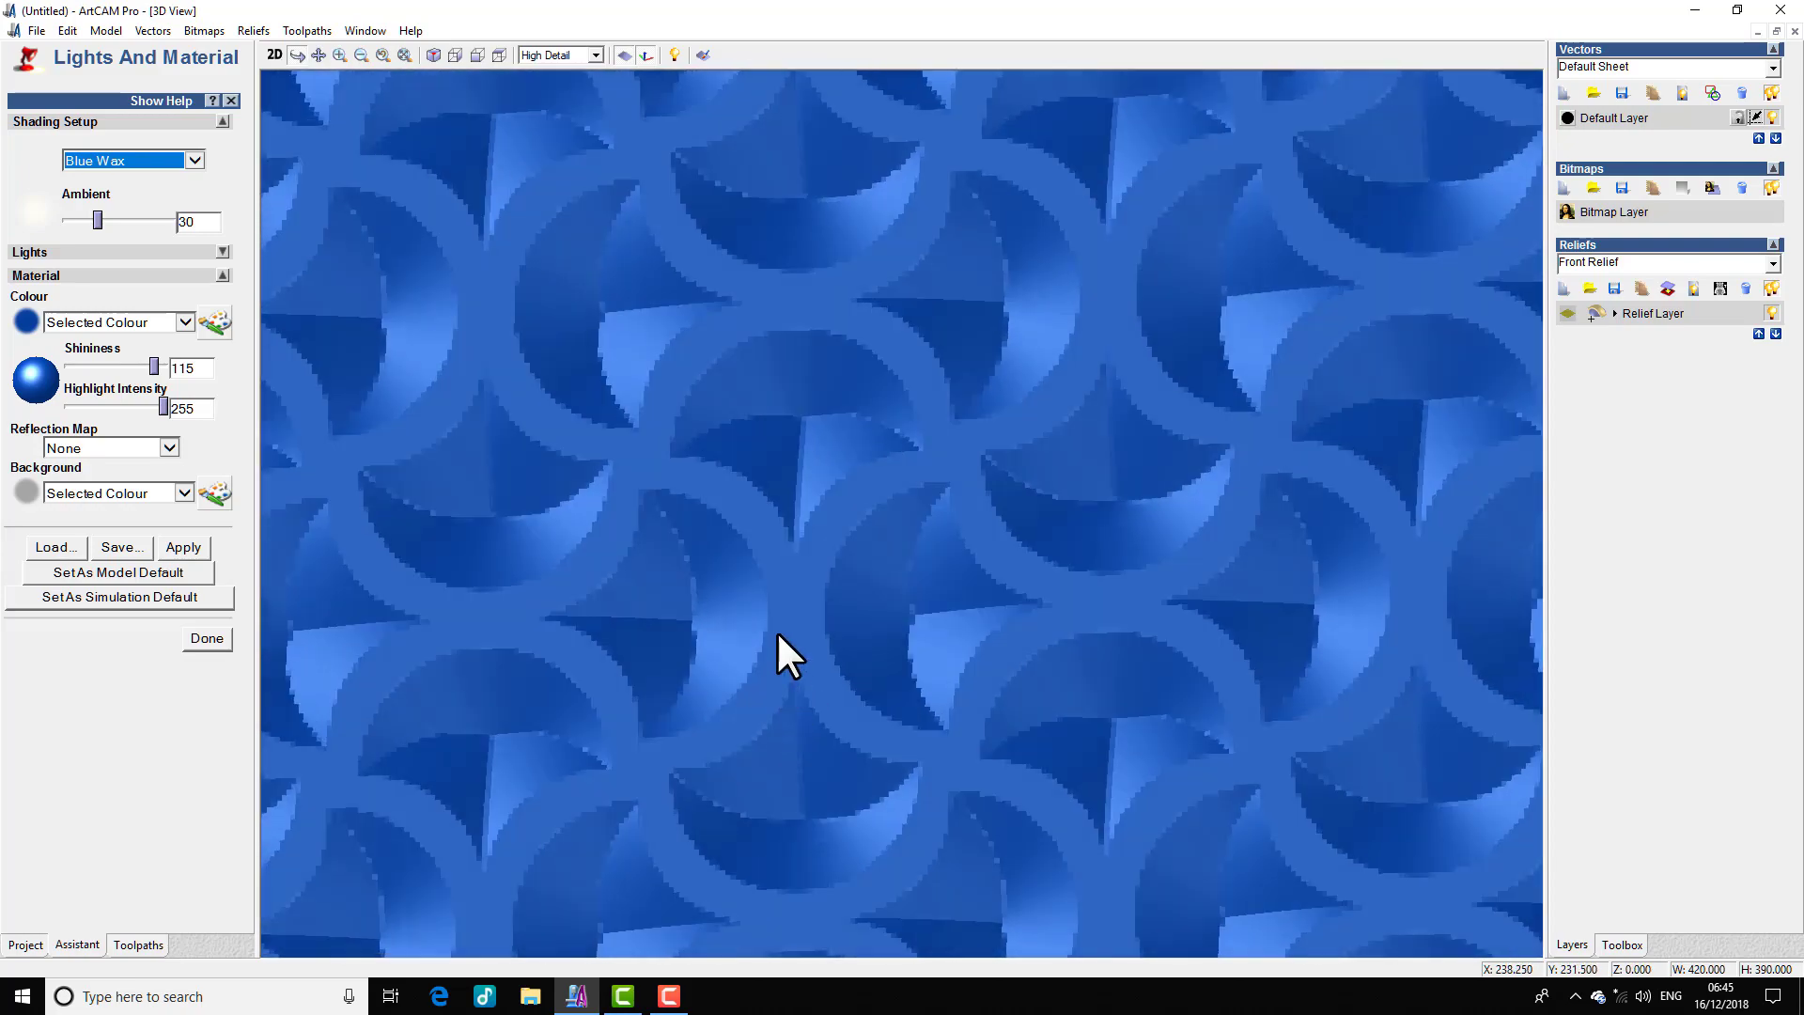
{"action": "left_click_drag", "start_coordinate": [753, 573], "coordinate": [858, 511]}
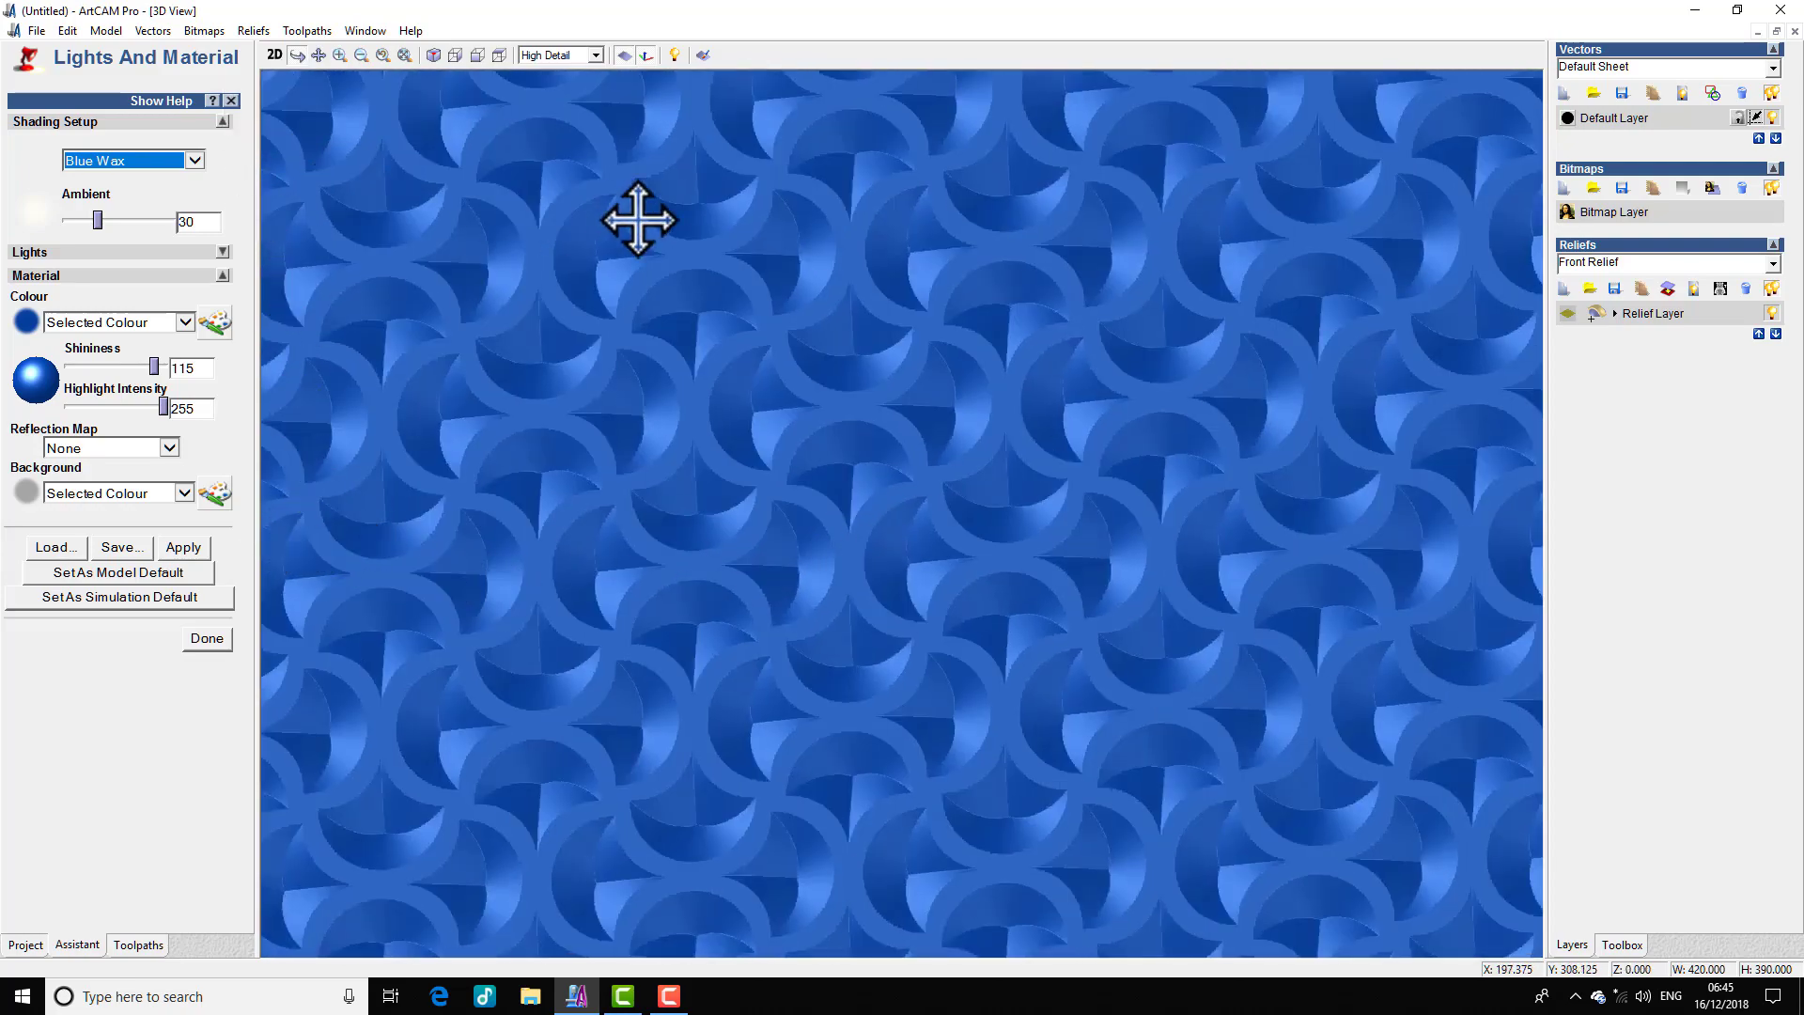
{"action": "scroll", "coordinate": [846, 460], "scroll_direction": "down", "scroll_amount": 2}
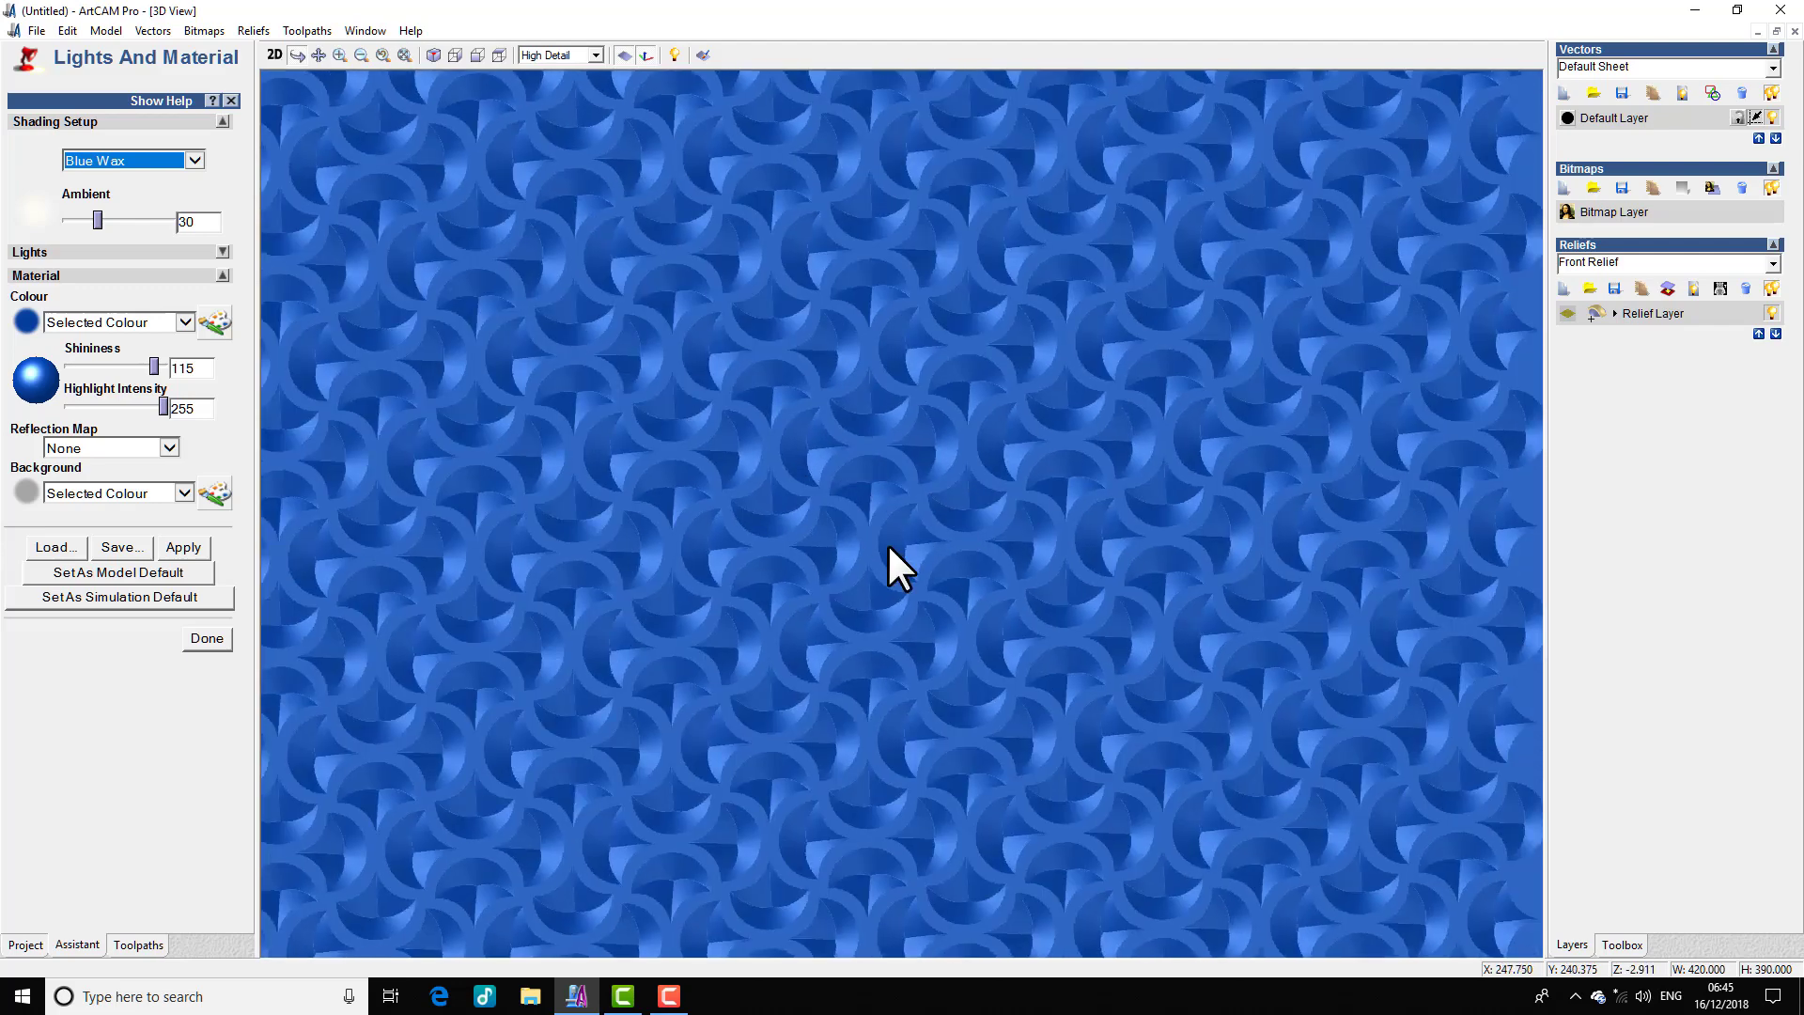